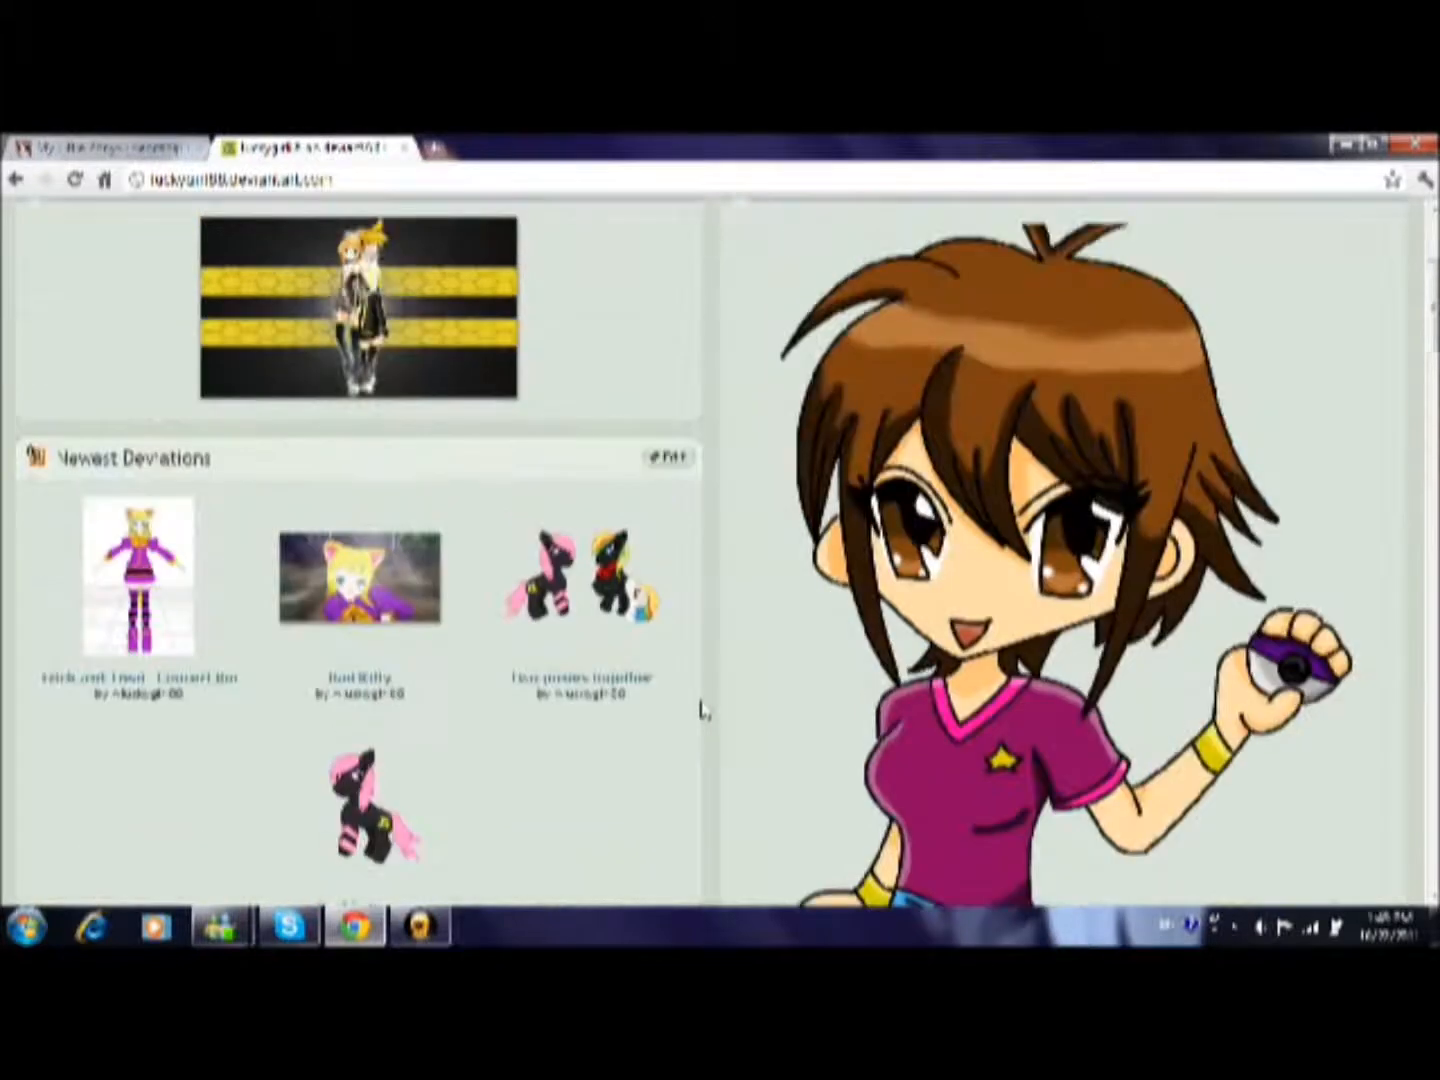
scroll(701, 710, "down", 2)
scroll(701, 710, "down", 1)
scroll(701, 710, "down", 1)
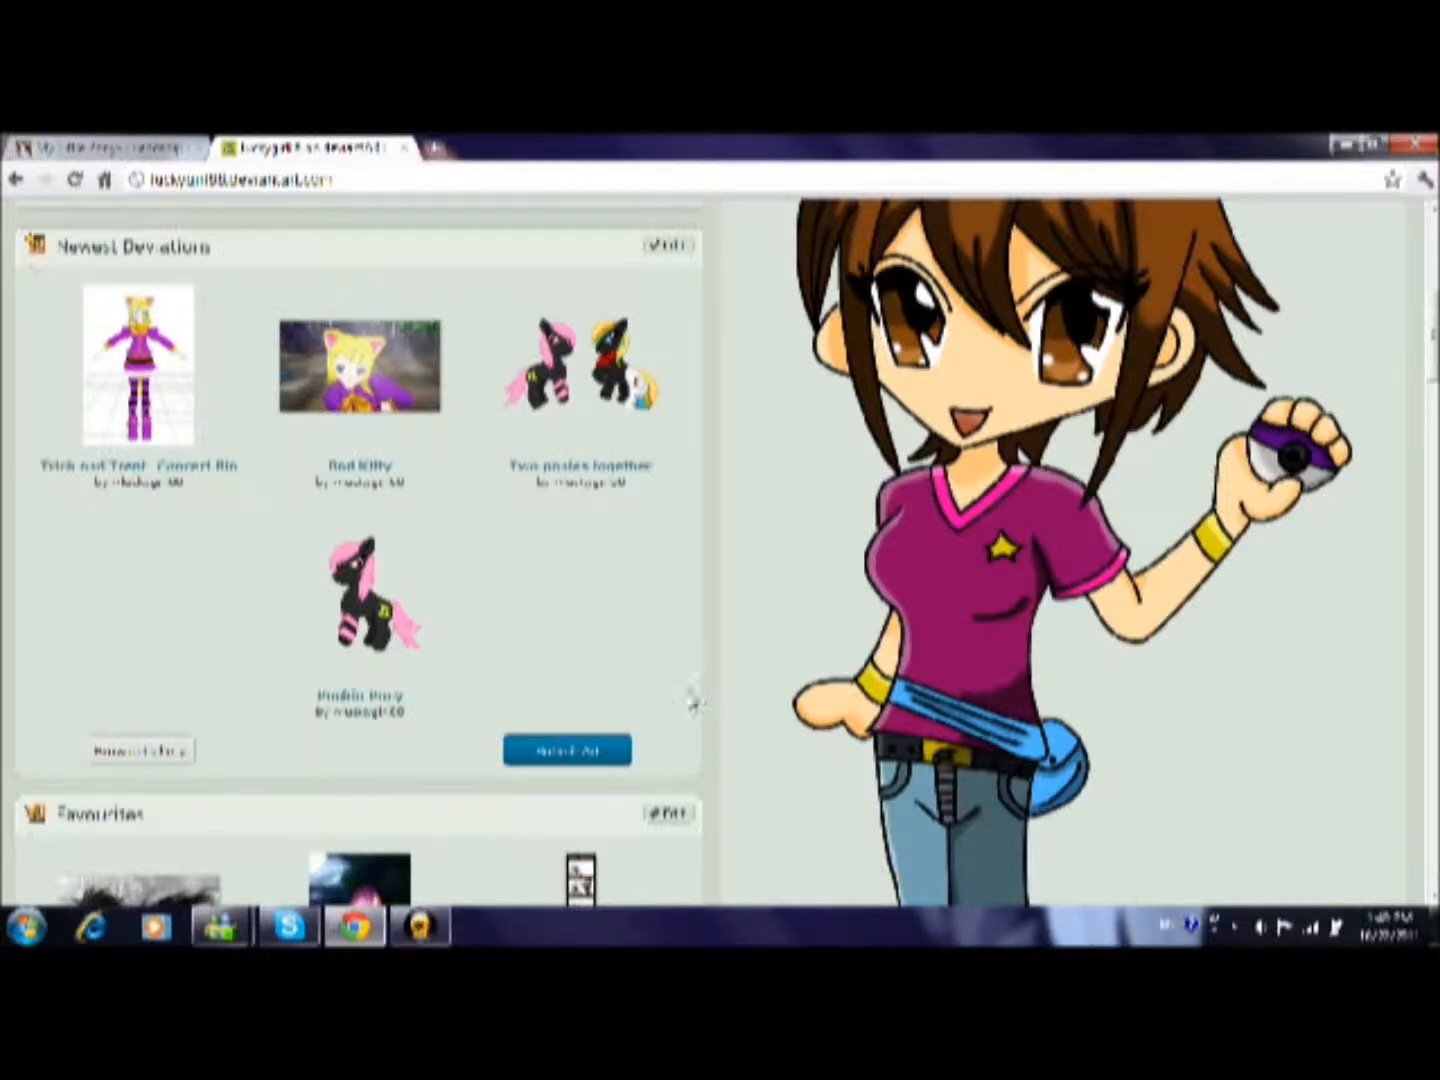
scroll(690, 694, "up", 1)
scroll(691, 690, "up", 1)
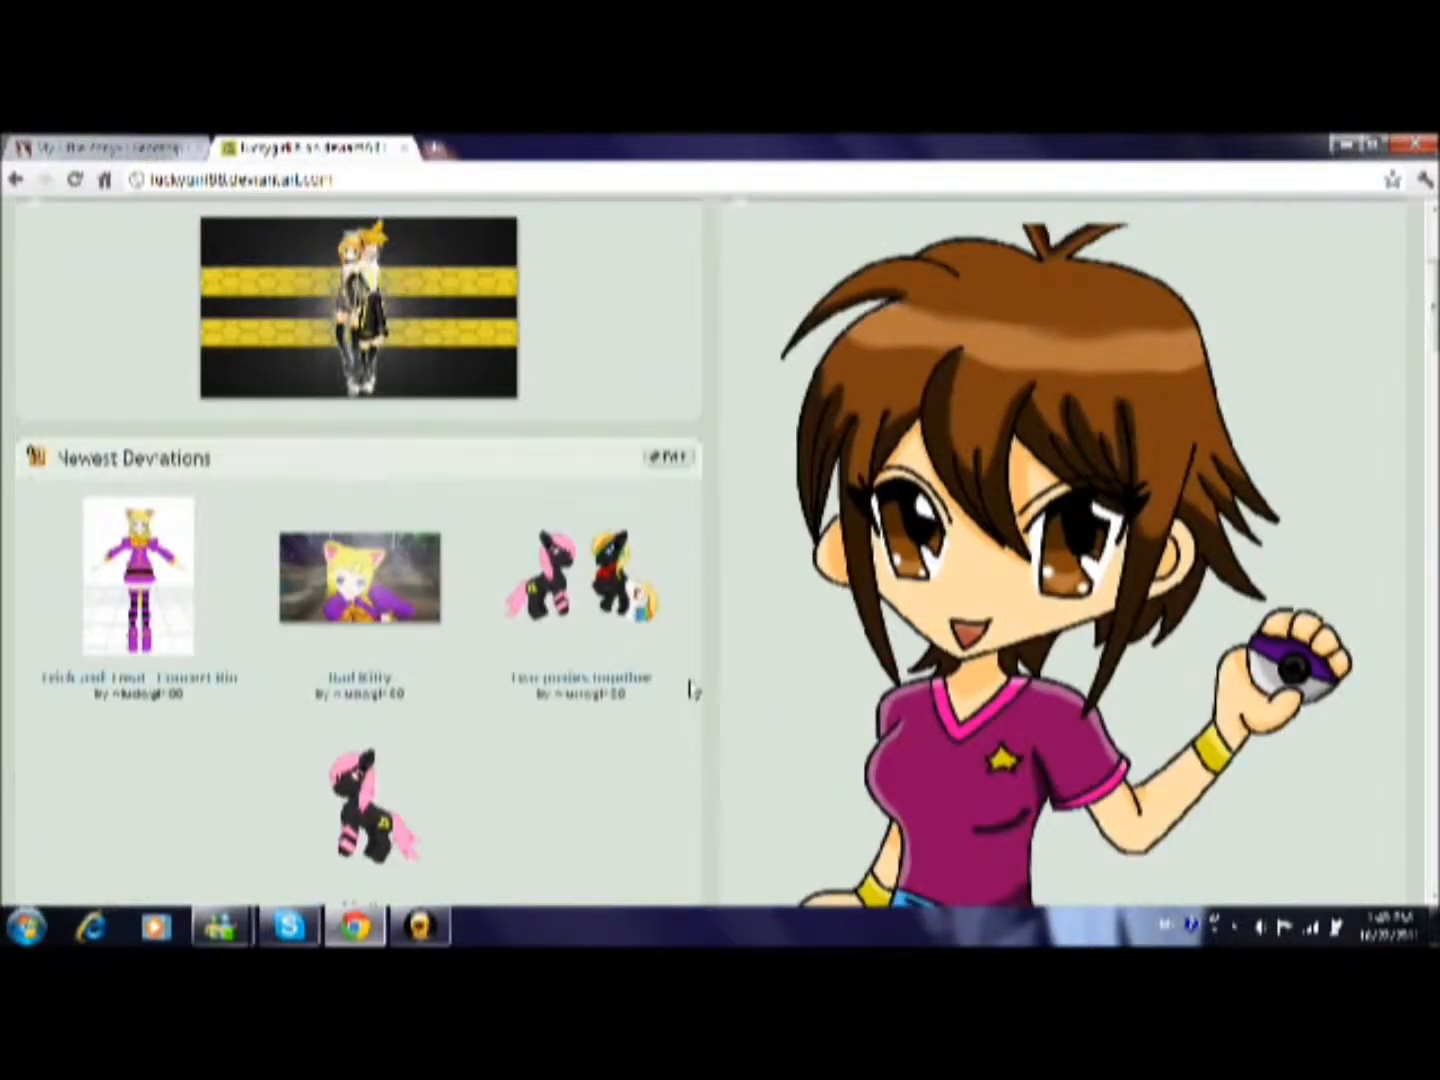
scroll(692, 690, "up", 3)
scroll(692, 689, "down", 4)
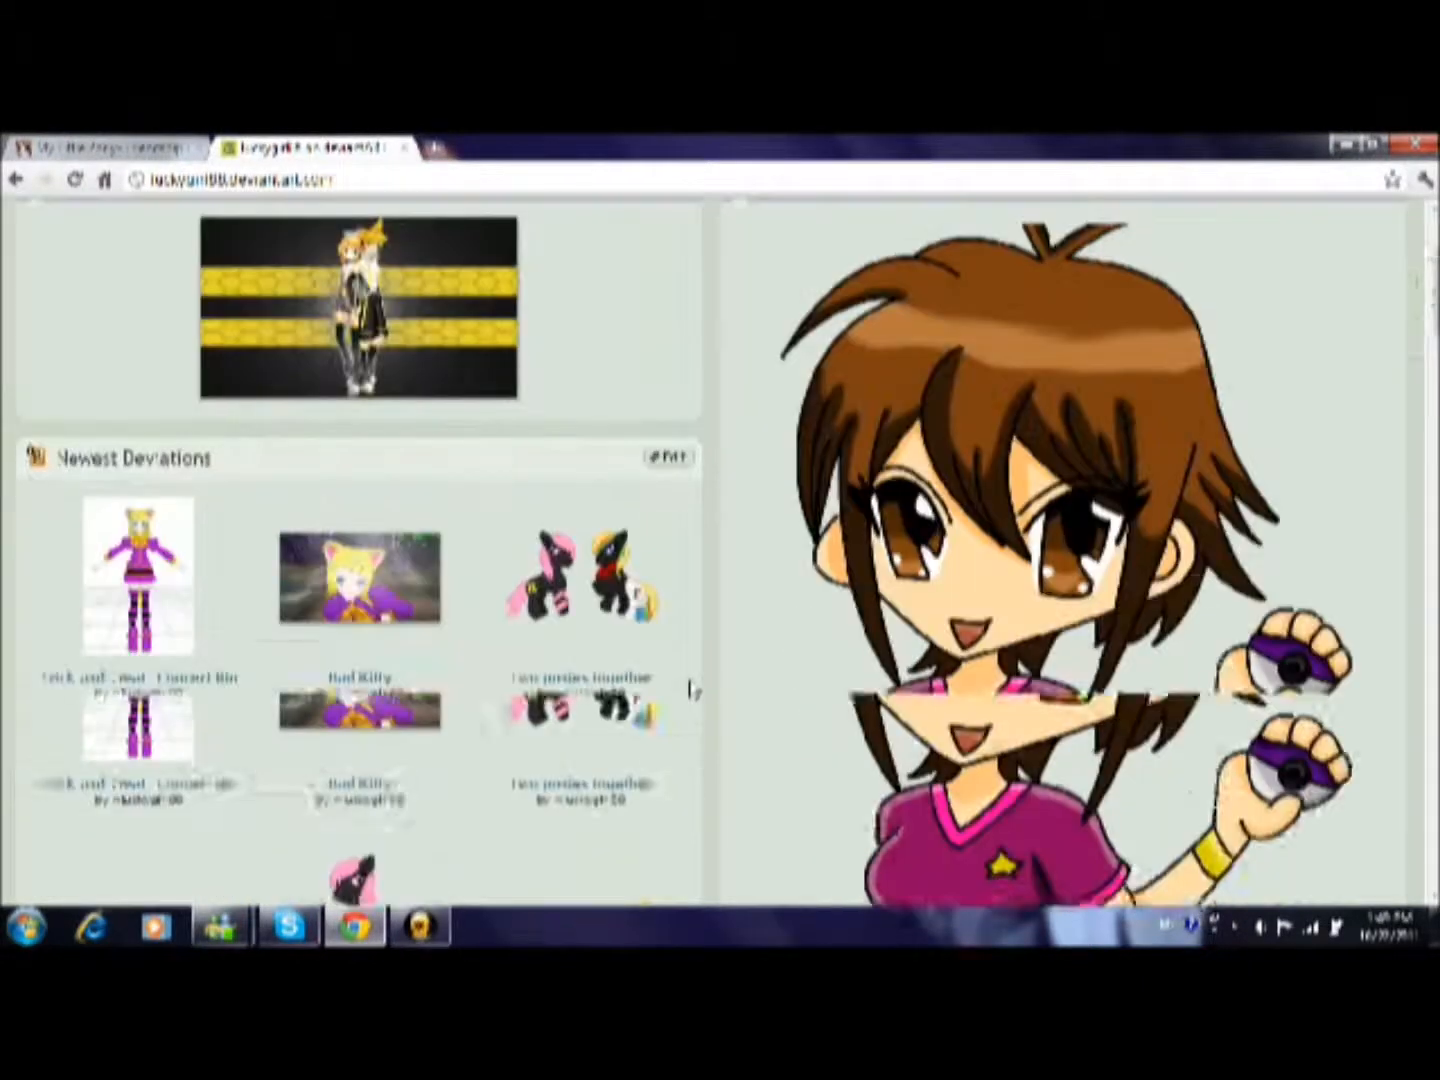
scroll(690, 690, "down", 2)
scroll(691, 690, "up", 5)
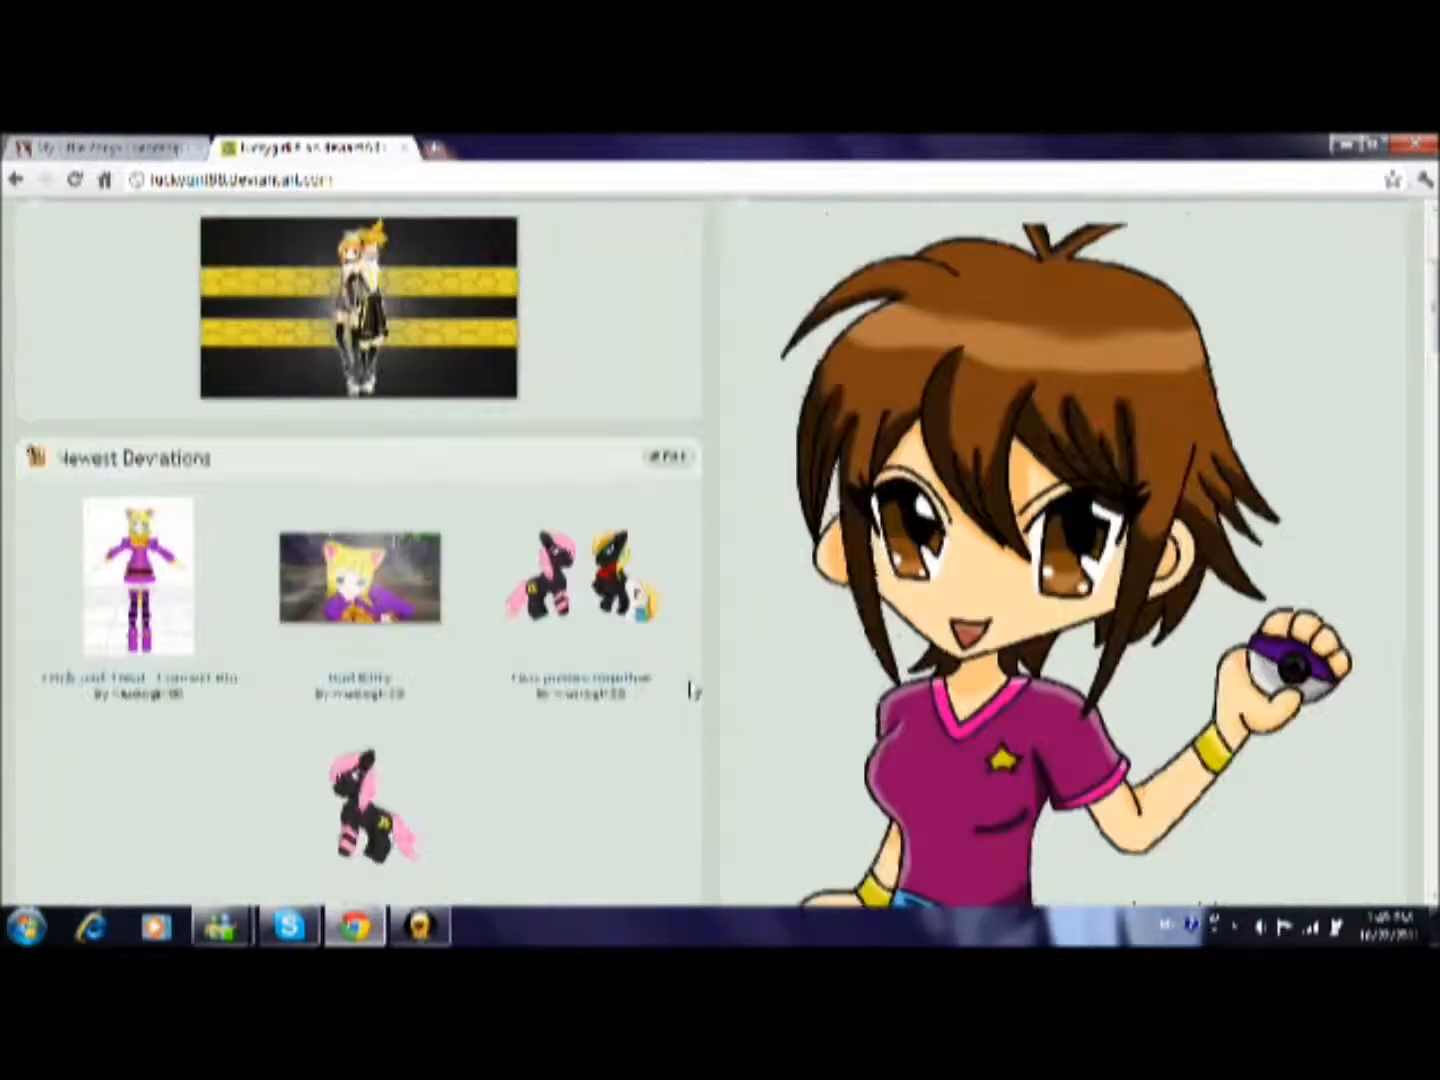
scroll(692, 690, "up", 1)
scroll(692, 689, "down", 1)
scroll(689, 685, "up", 1)
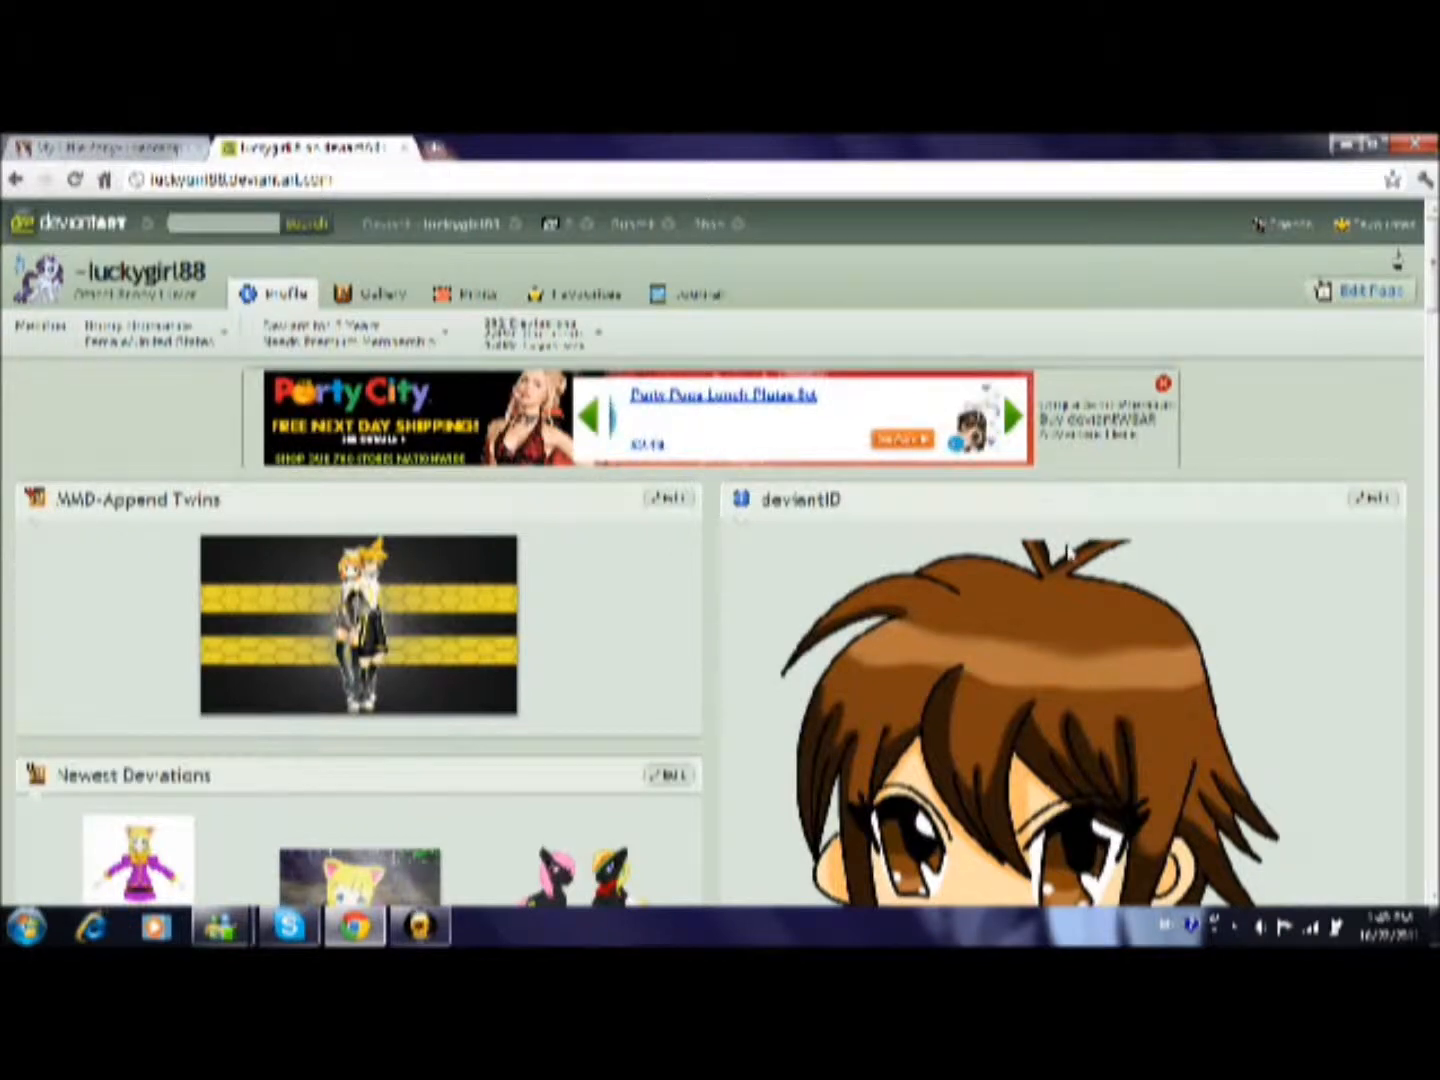
Open the Trick and Treat- Concert Rin deviation from the profile's newest deviations and read through its description and credits
scroll(370, 800, "down", 3)
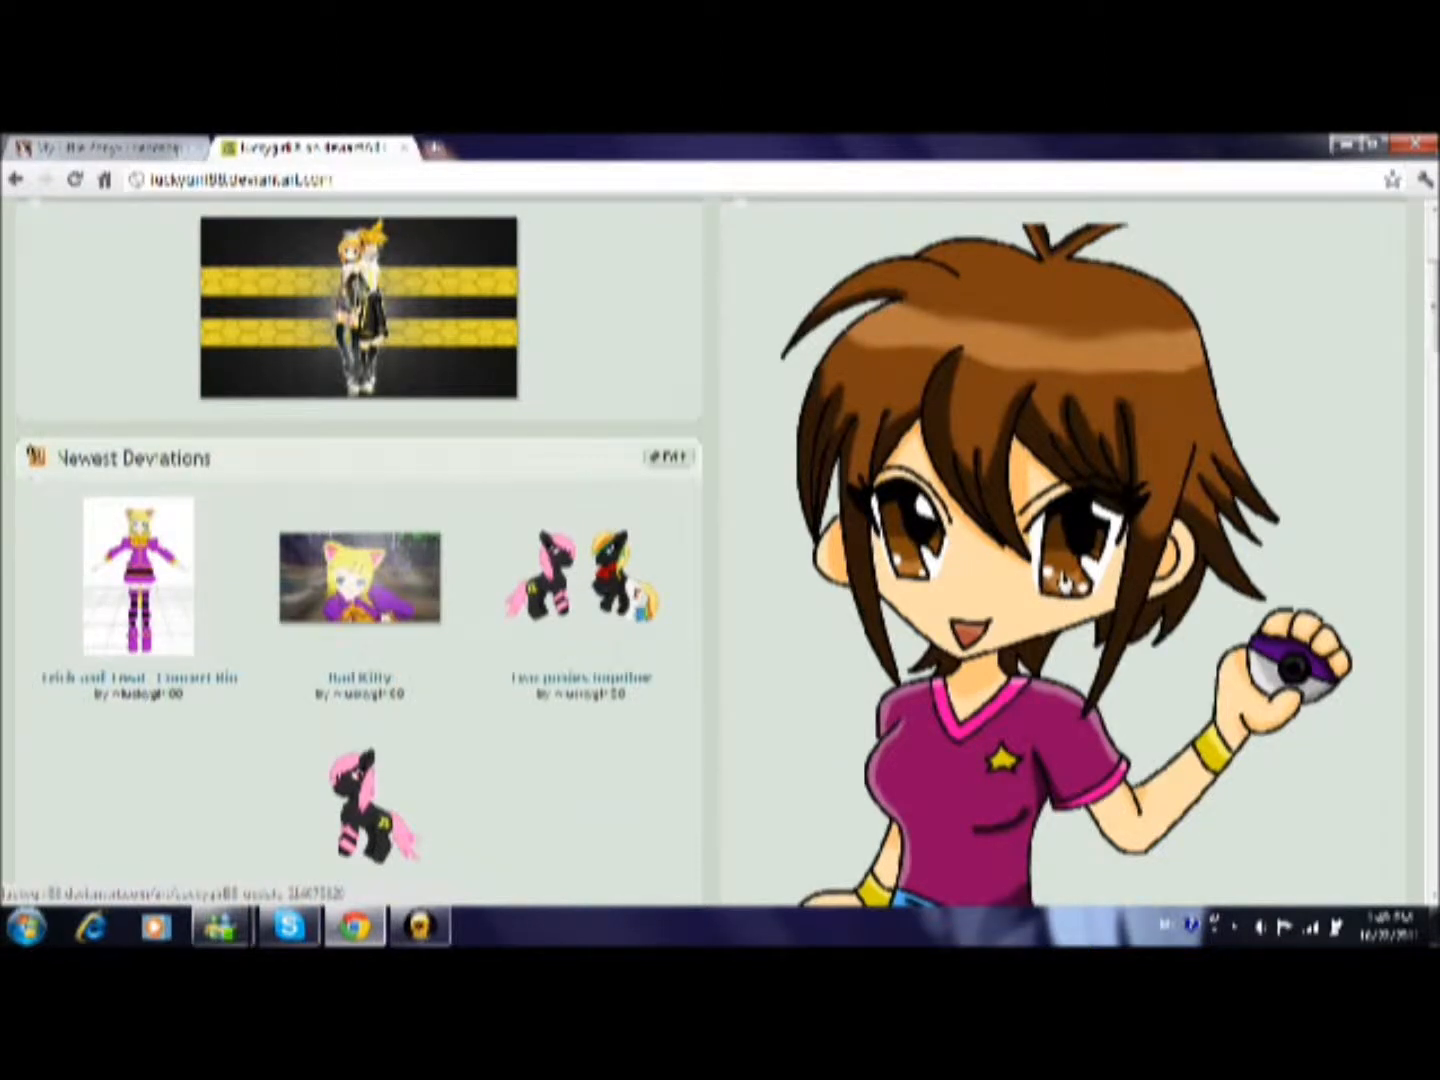
scroll(770, 723, "down", 1)
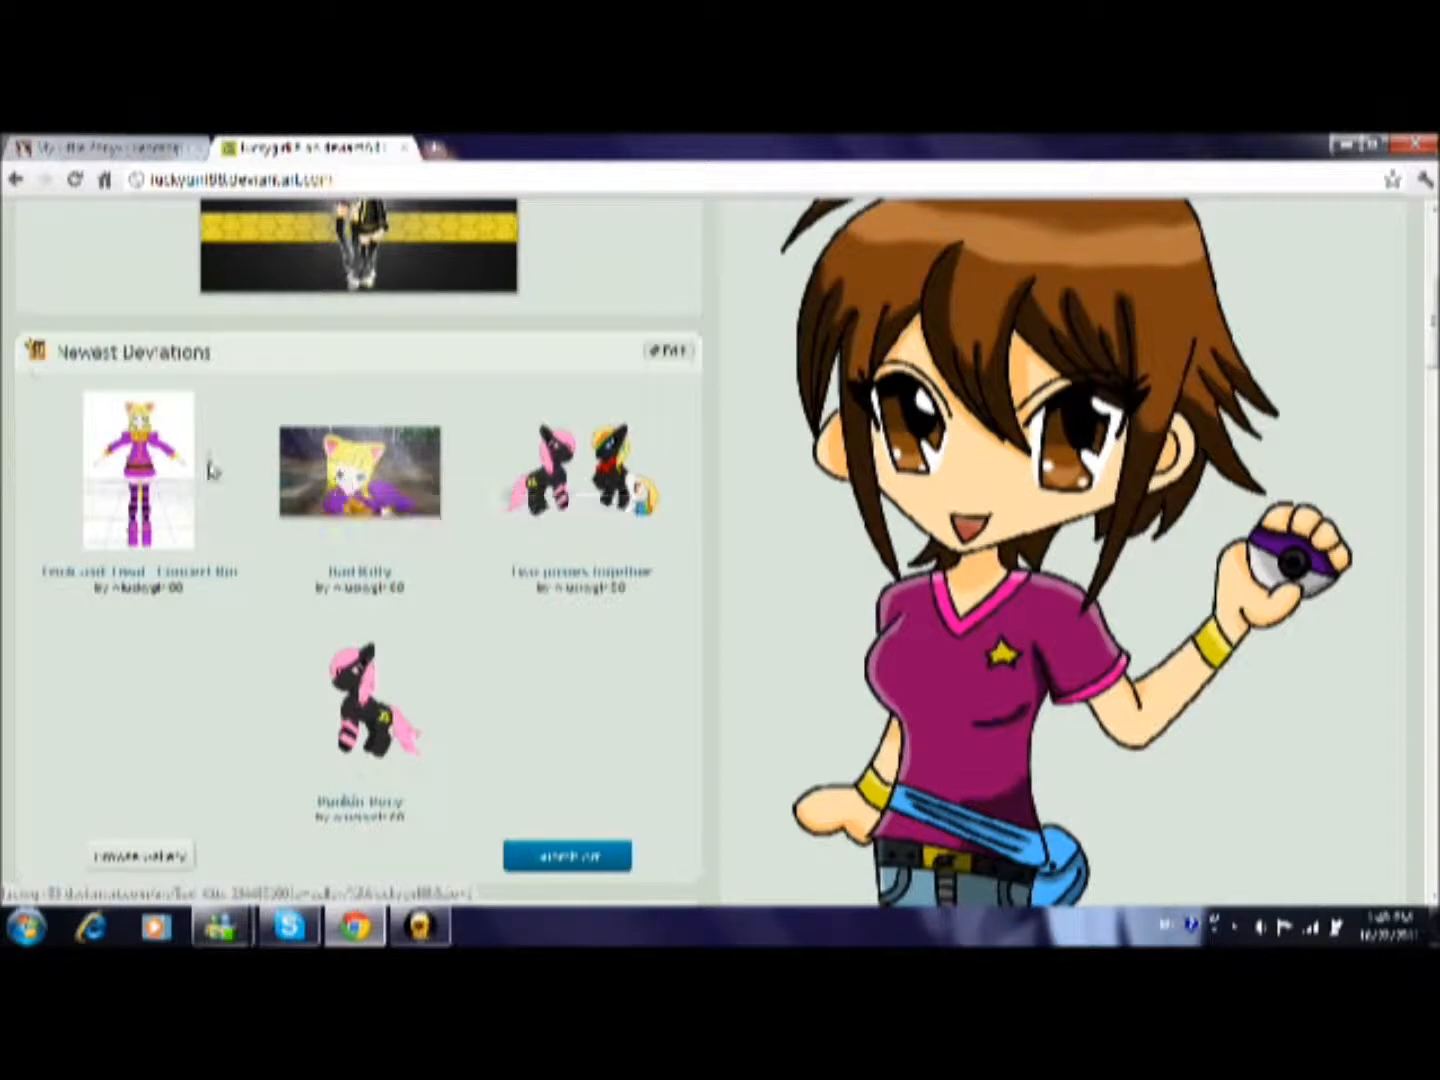
left_click(165, 468)
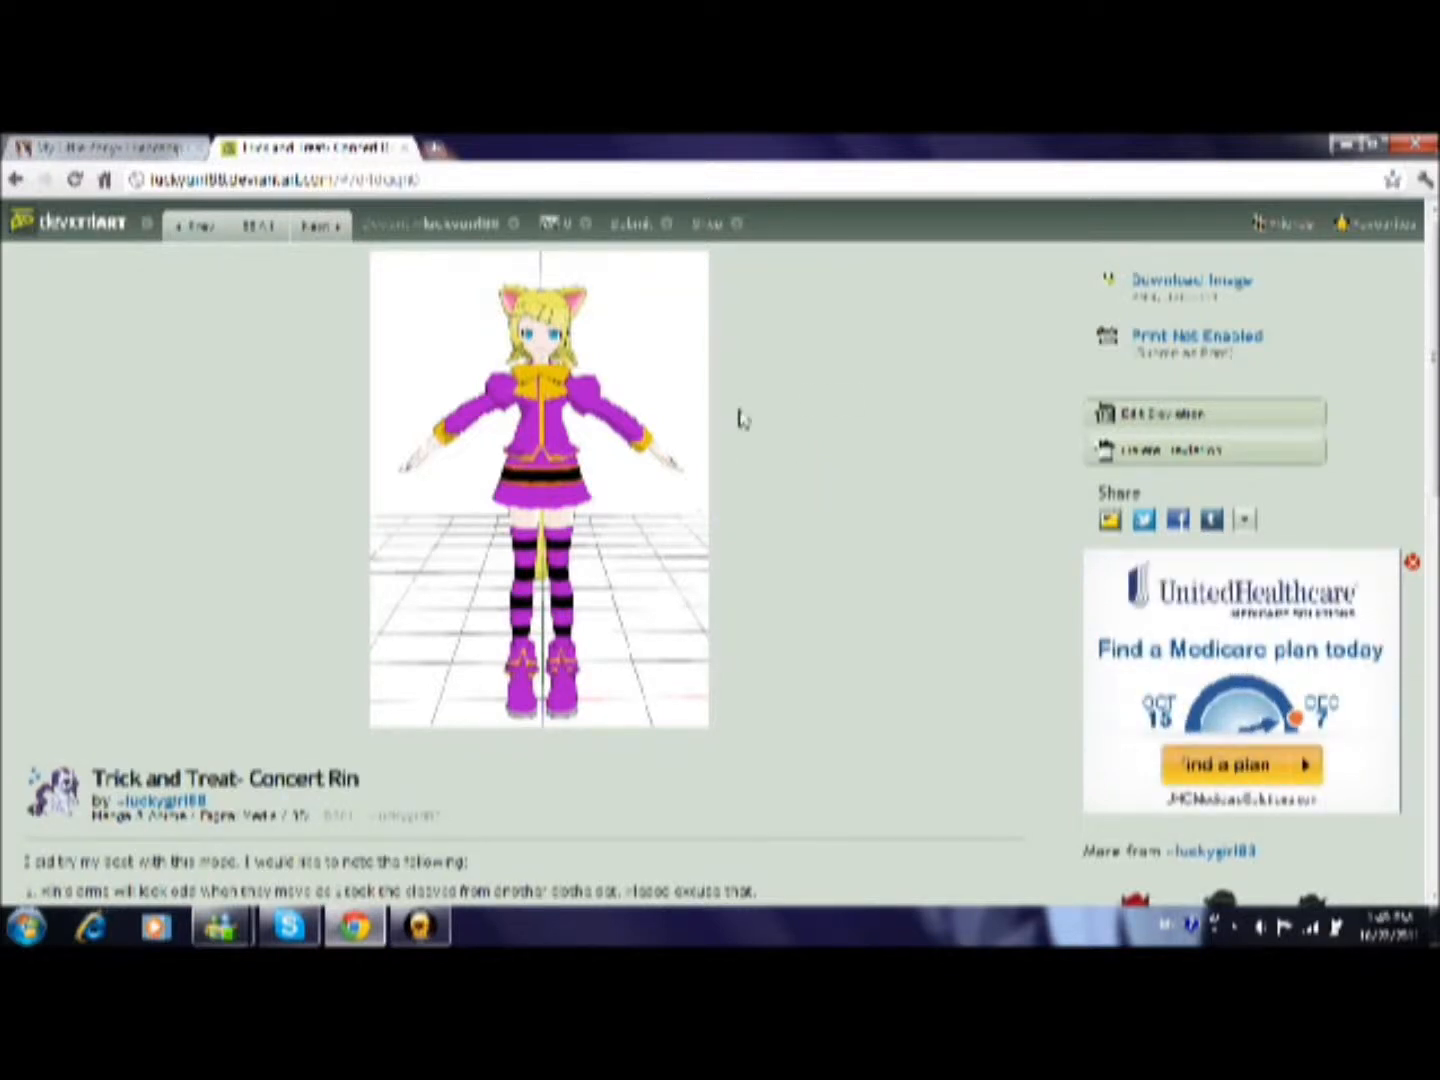
scroll(620, 634, "down", 5)
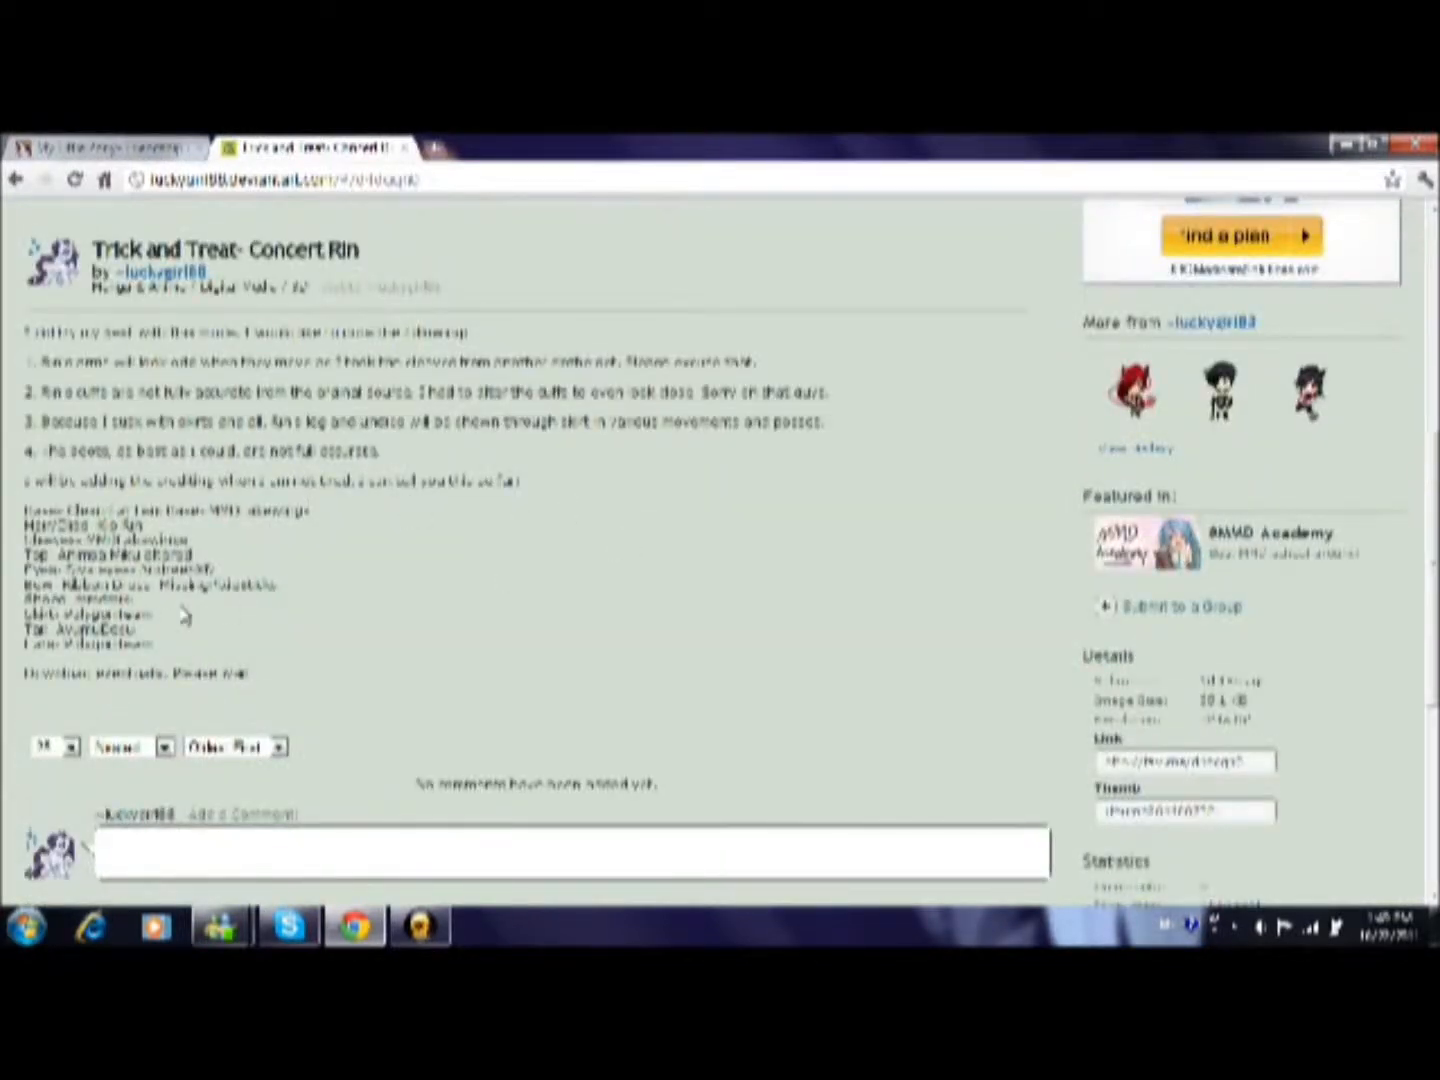
scroll(570, 676, "up", 5)
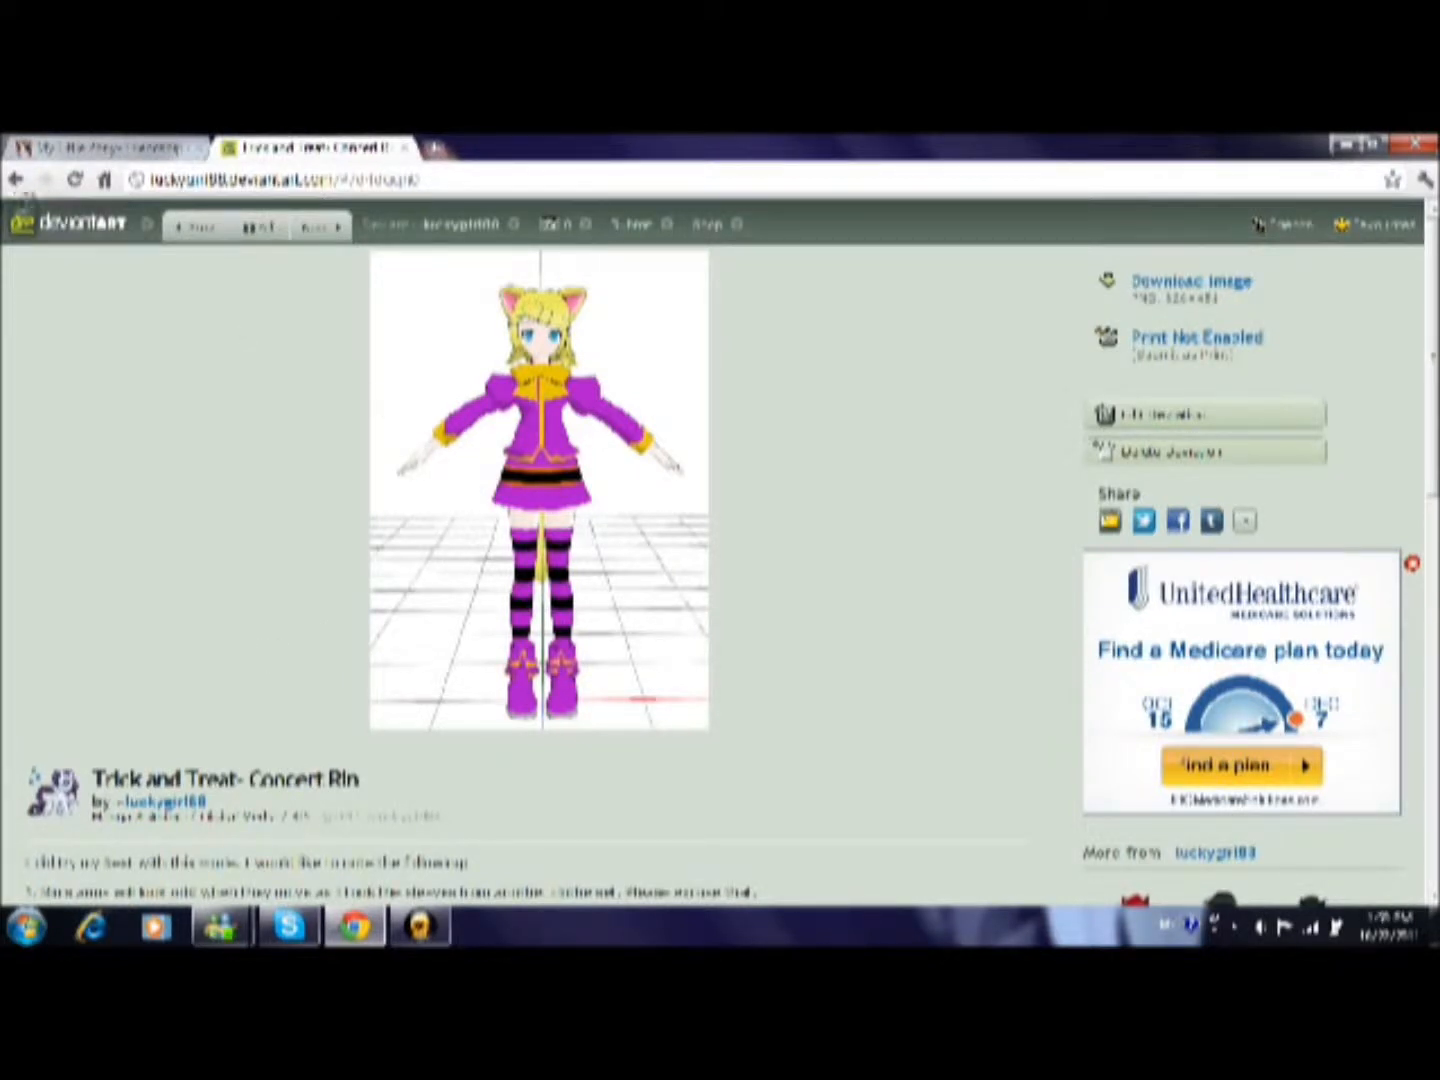
Return to the profile, browse the full gallery and open the Trick and Treat- Concert Len deviation
left_click(15, 179)
scroll(316, 651, "down", 2)
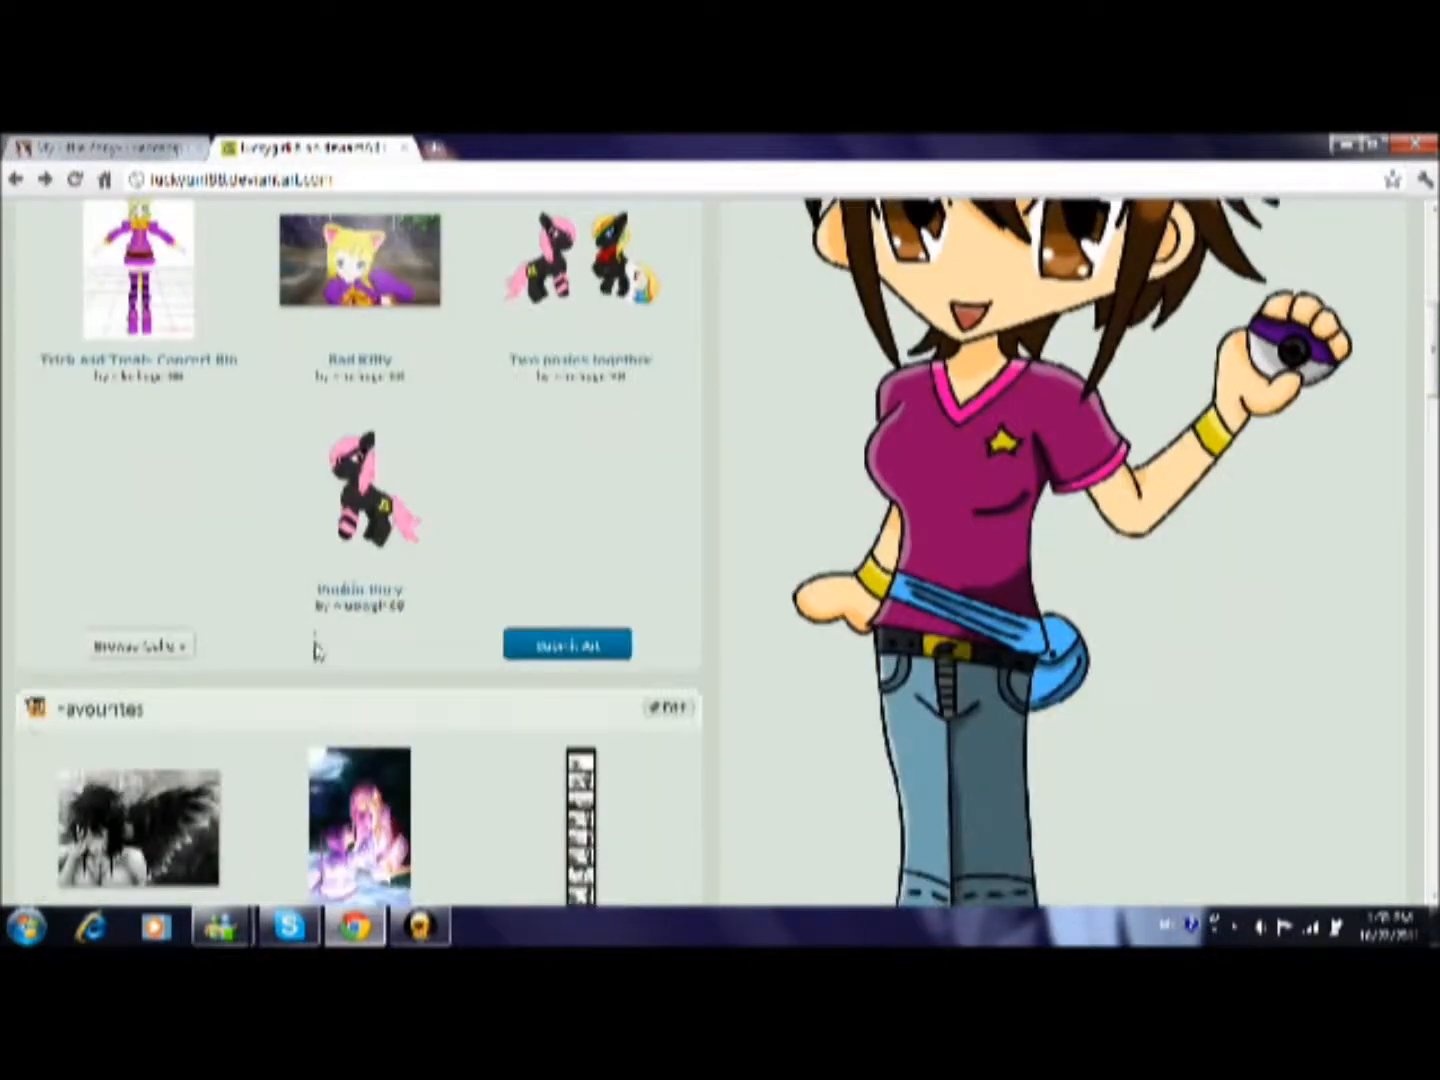
left_click(140, 647)
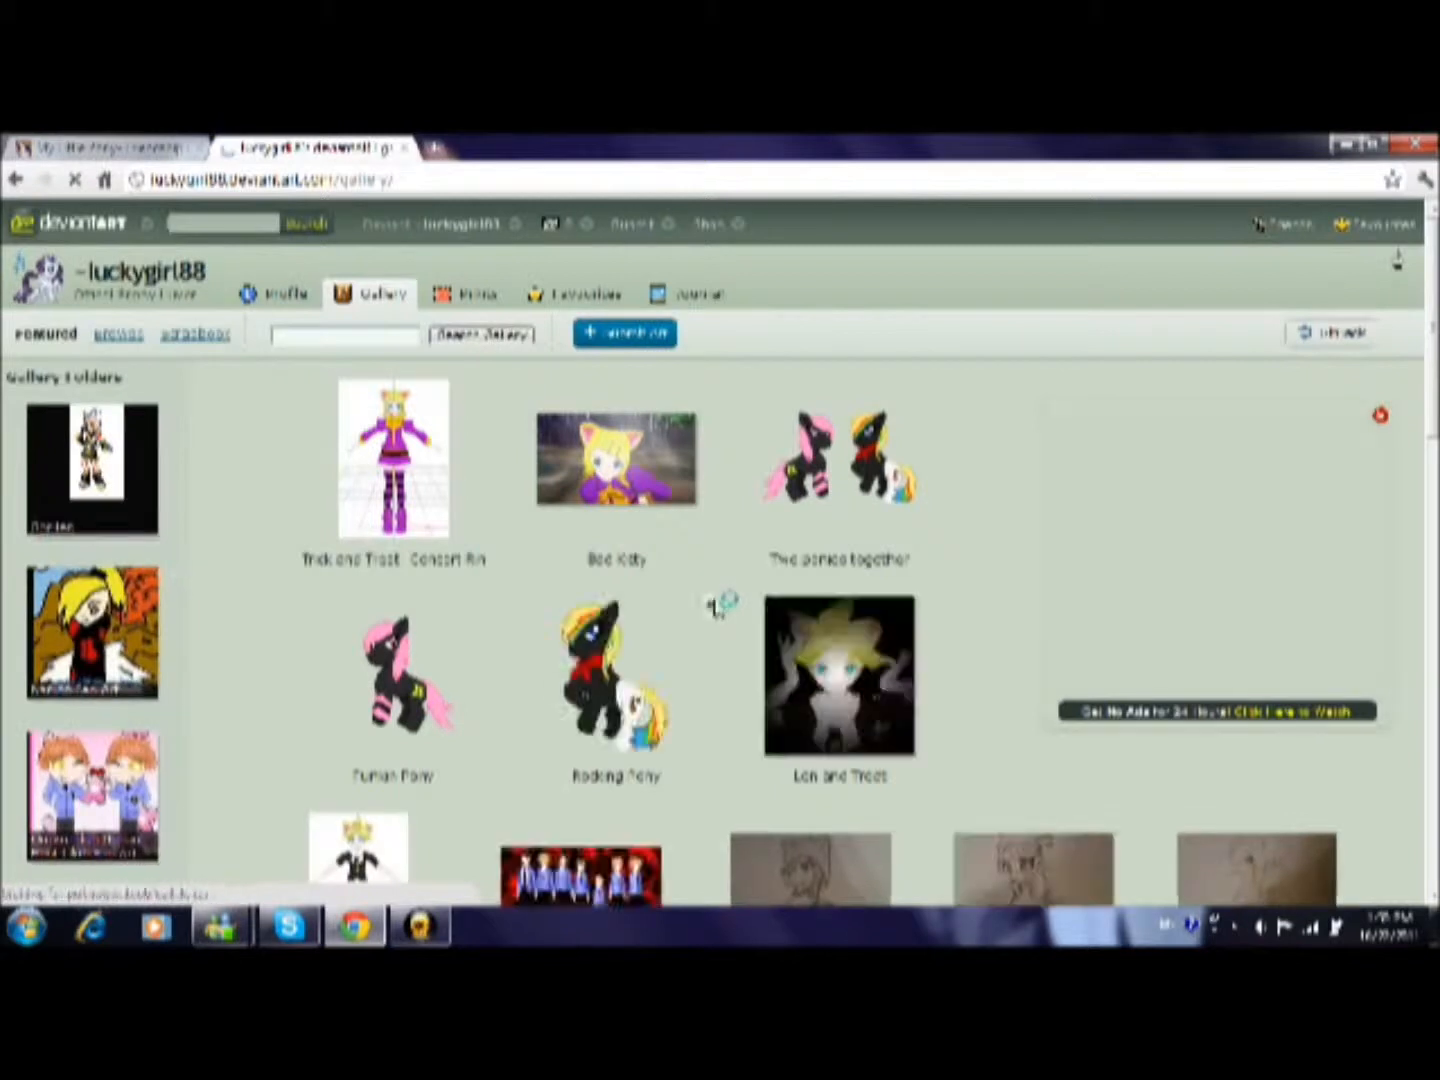
scroll(720, 605, "down", 2)
scroll(720, 606, "down", 1)
left_click(363, 585)
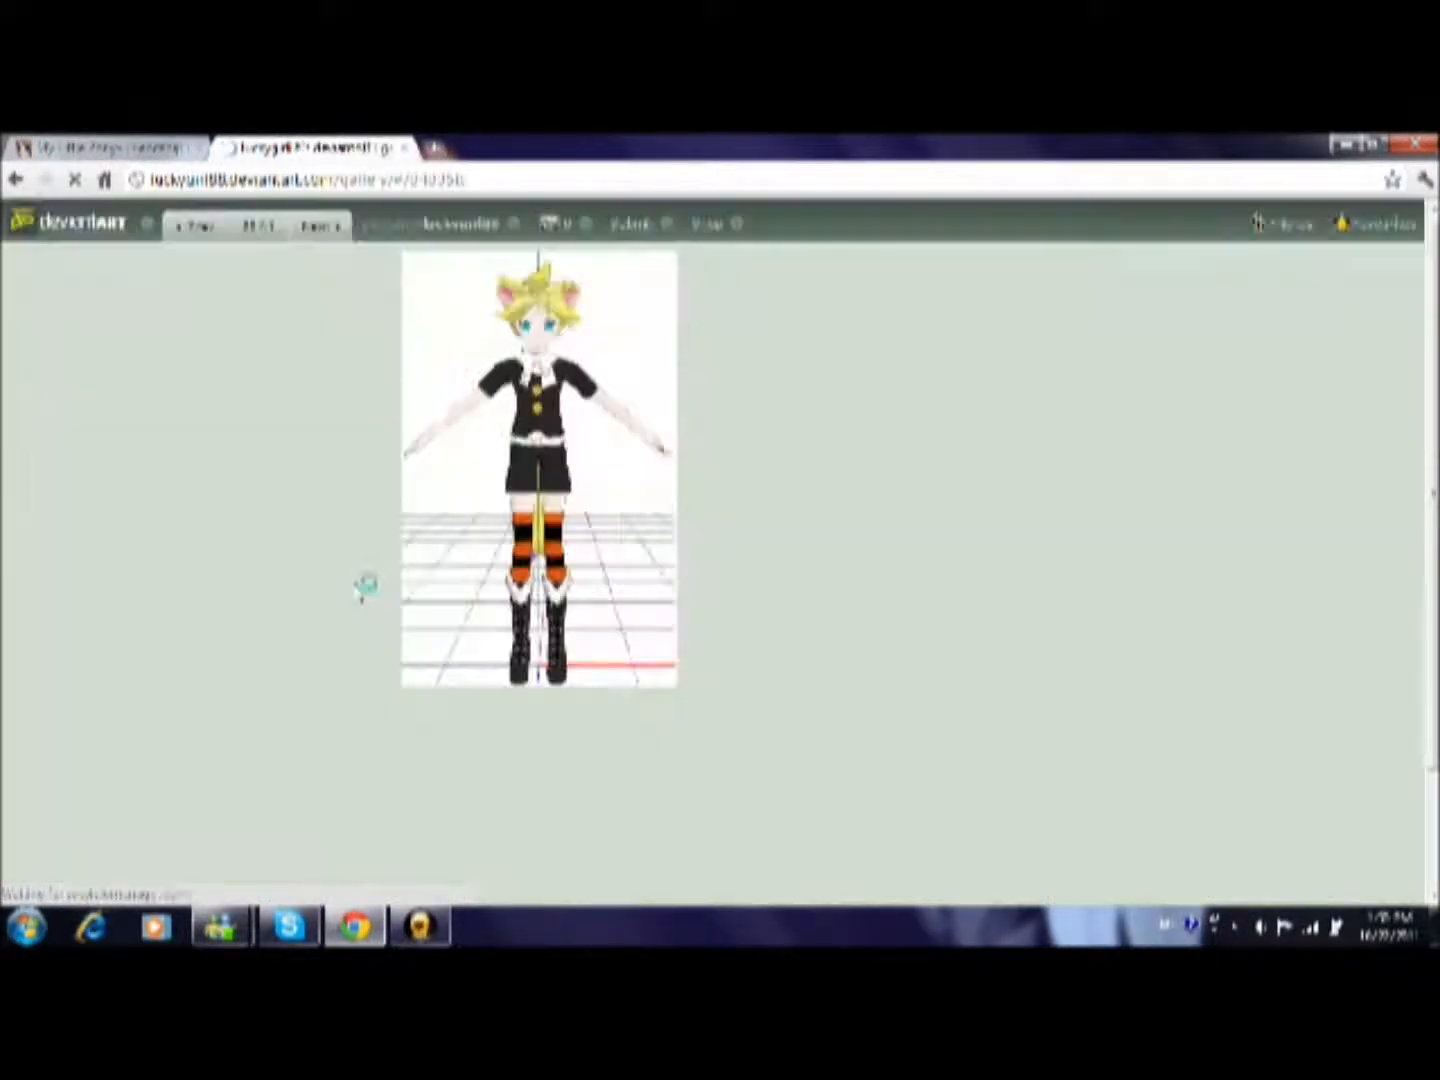
Review the Concert Len description and follow its download link through to the external 4shared folder
scroll(790, 400, "down", 1)
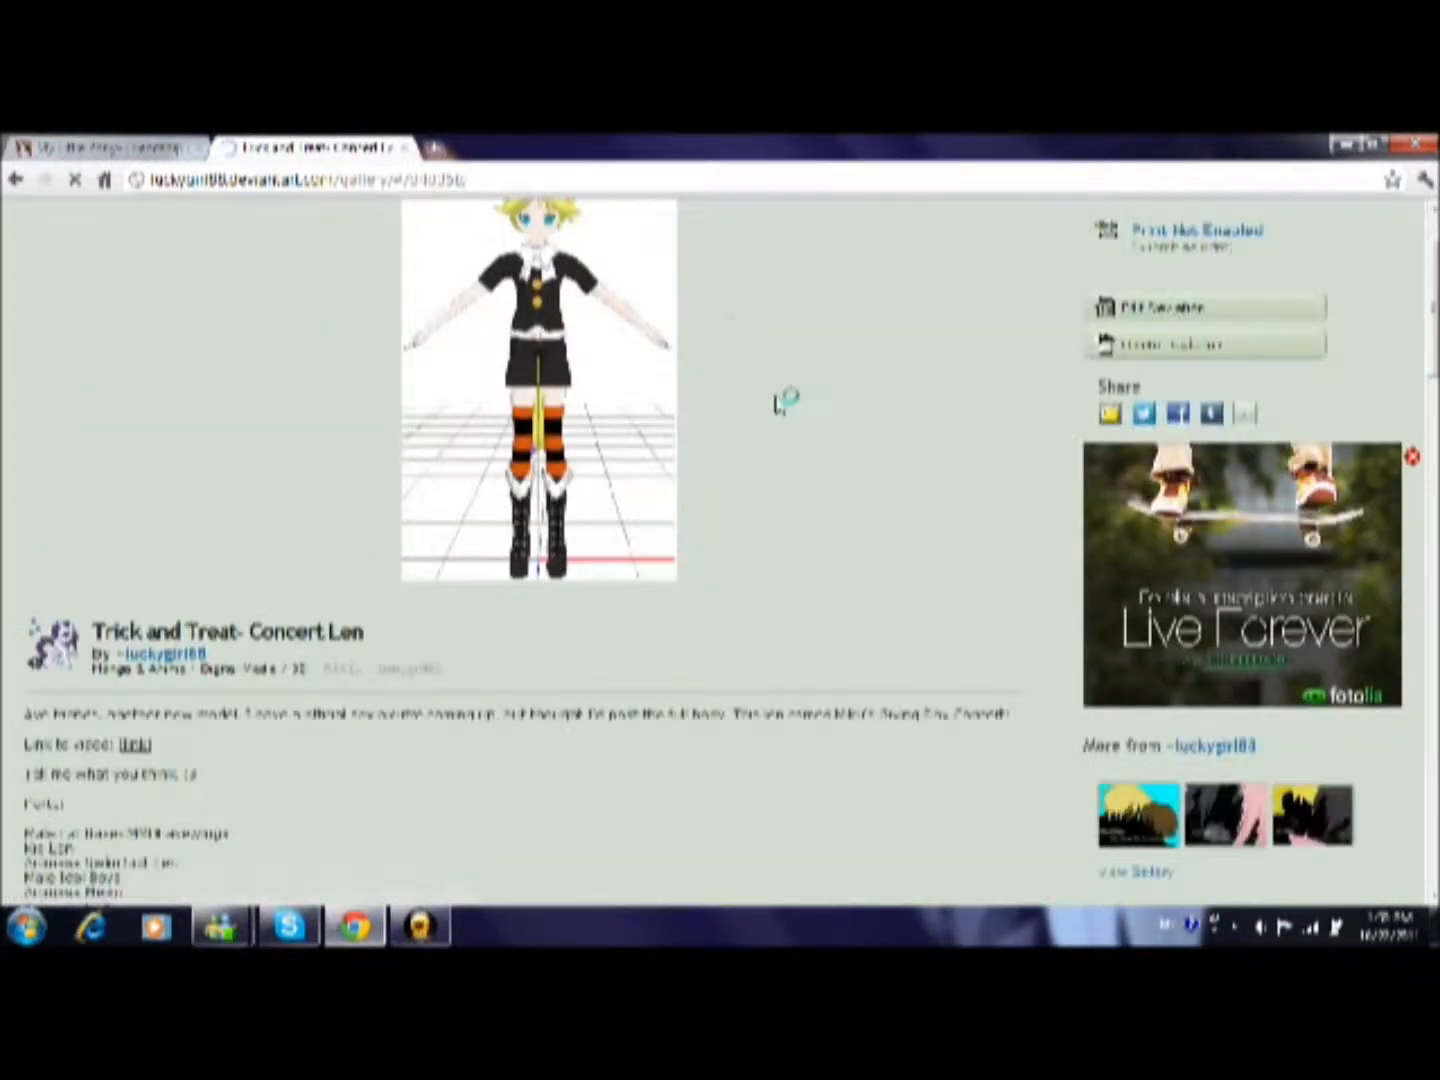
scroll(627, 457, "up", 1)
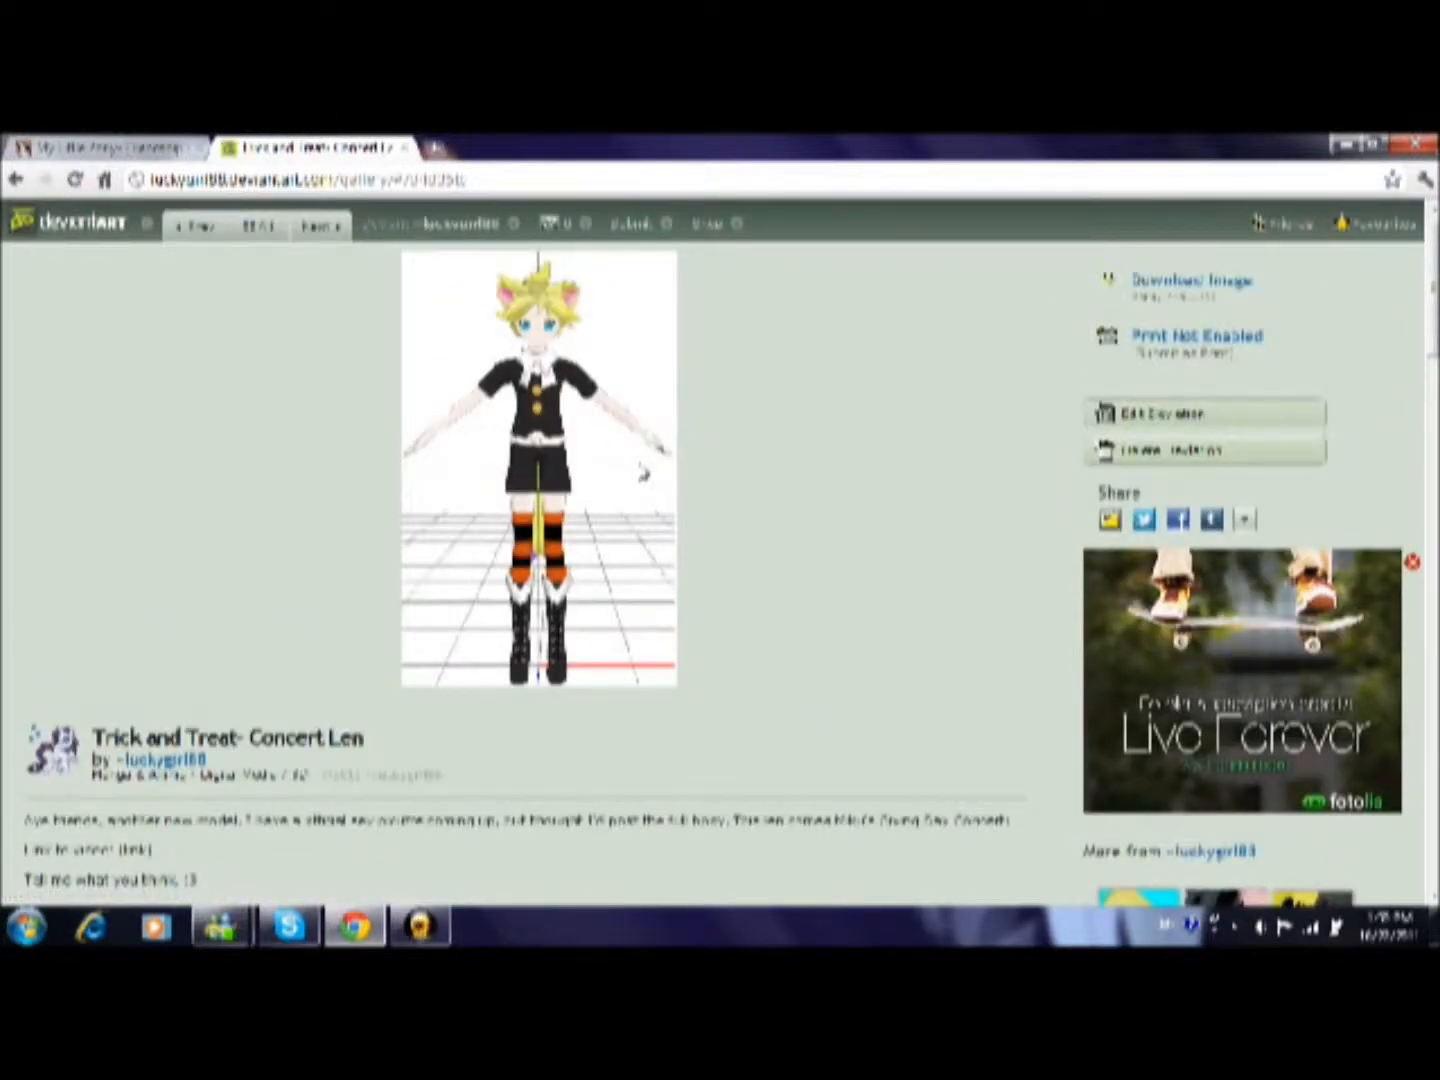
scroll(371, 476, "down", 3)
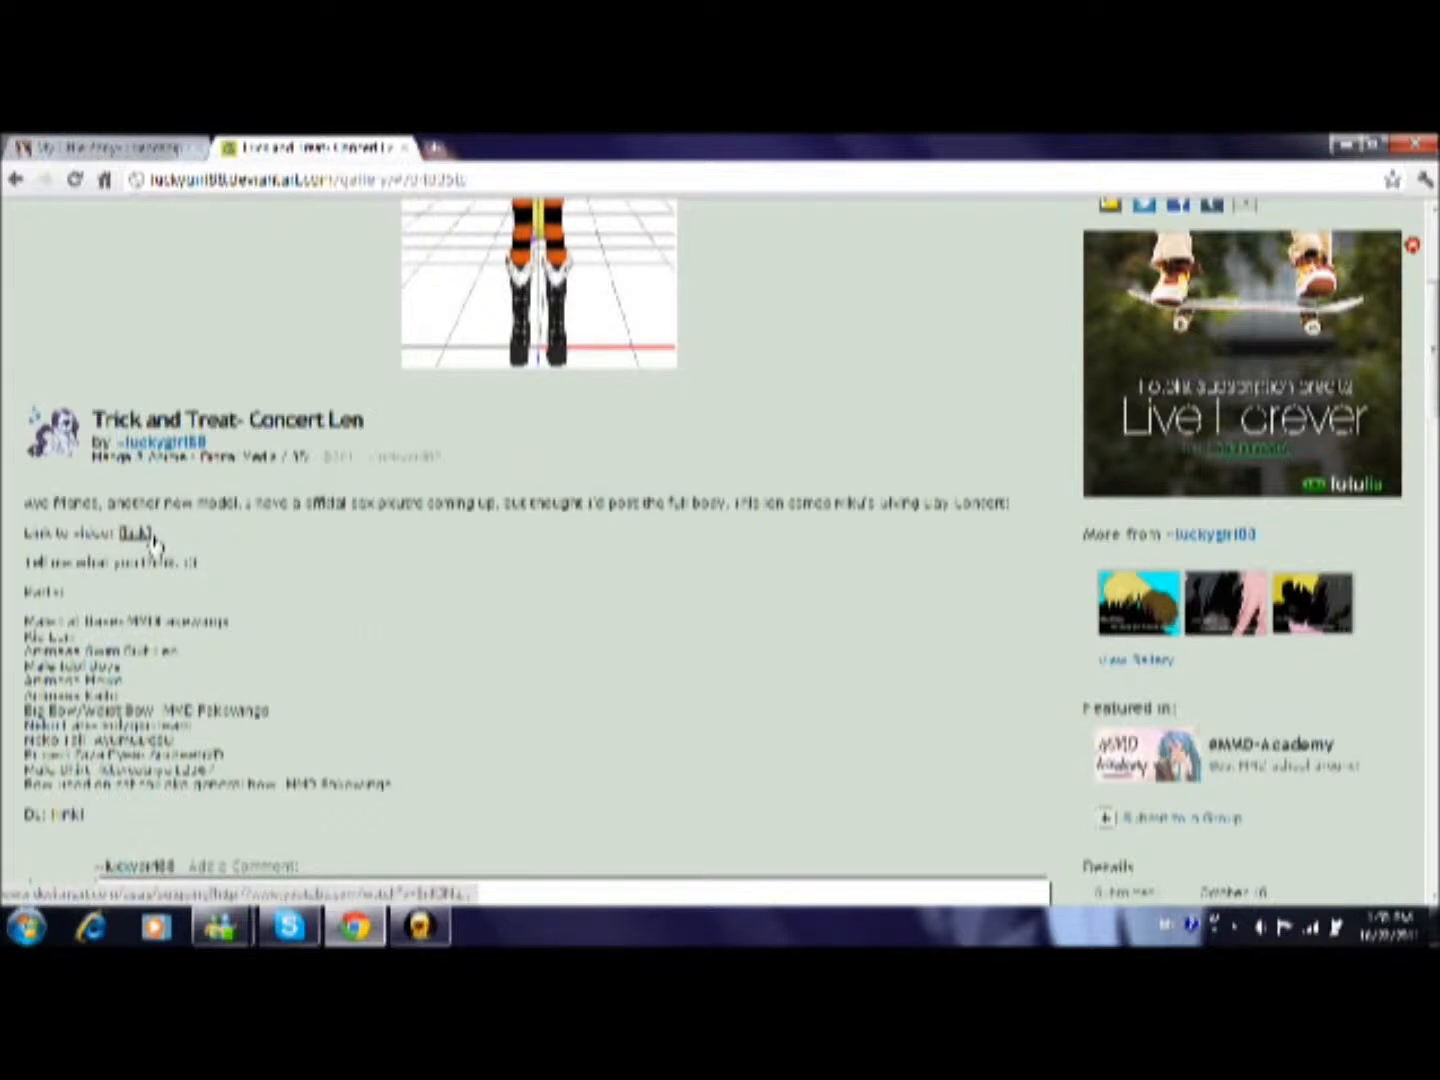
scroll(60, 734, "down", 1)
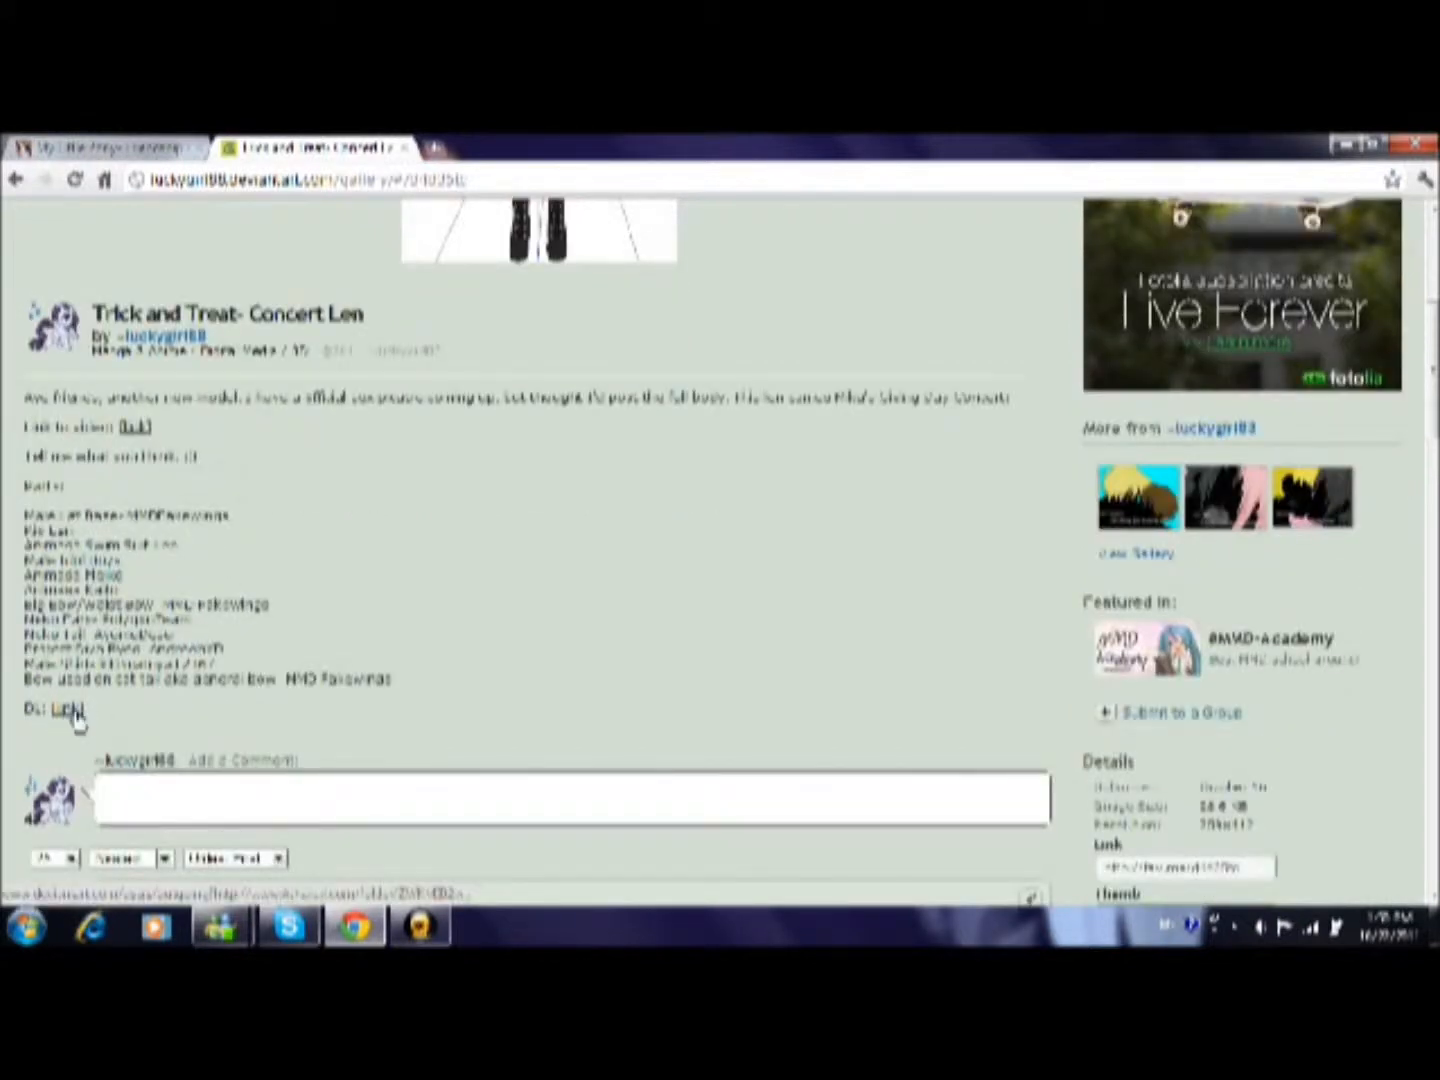
left_click(67, 709)
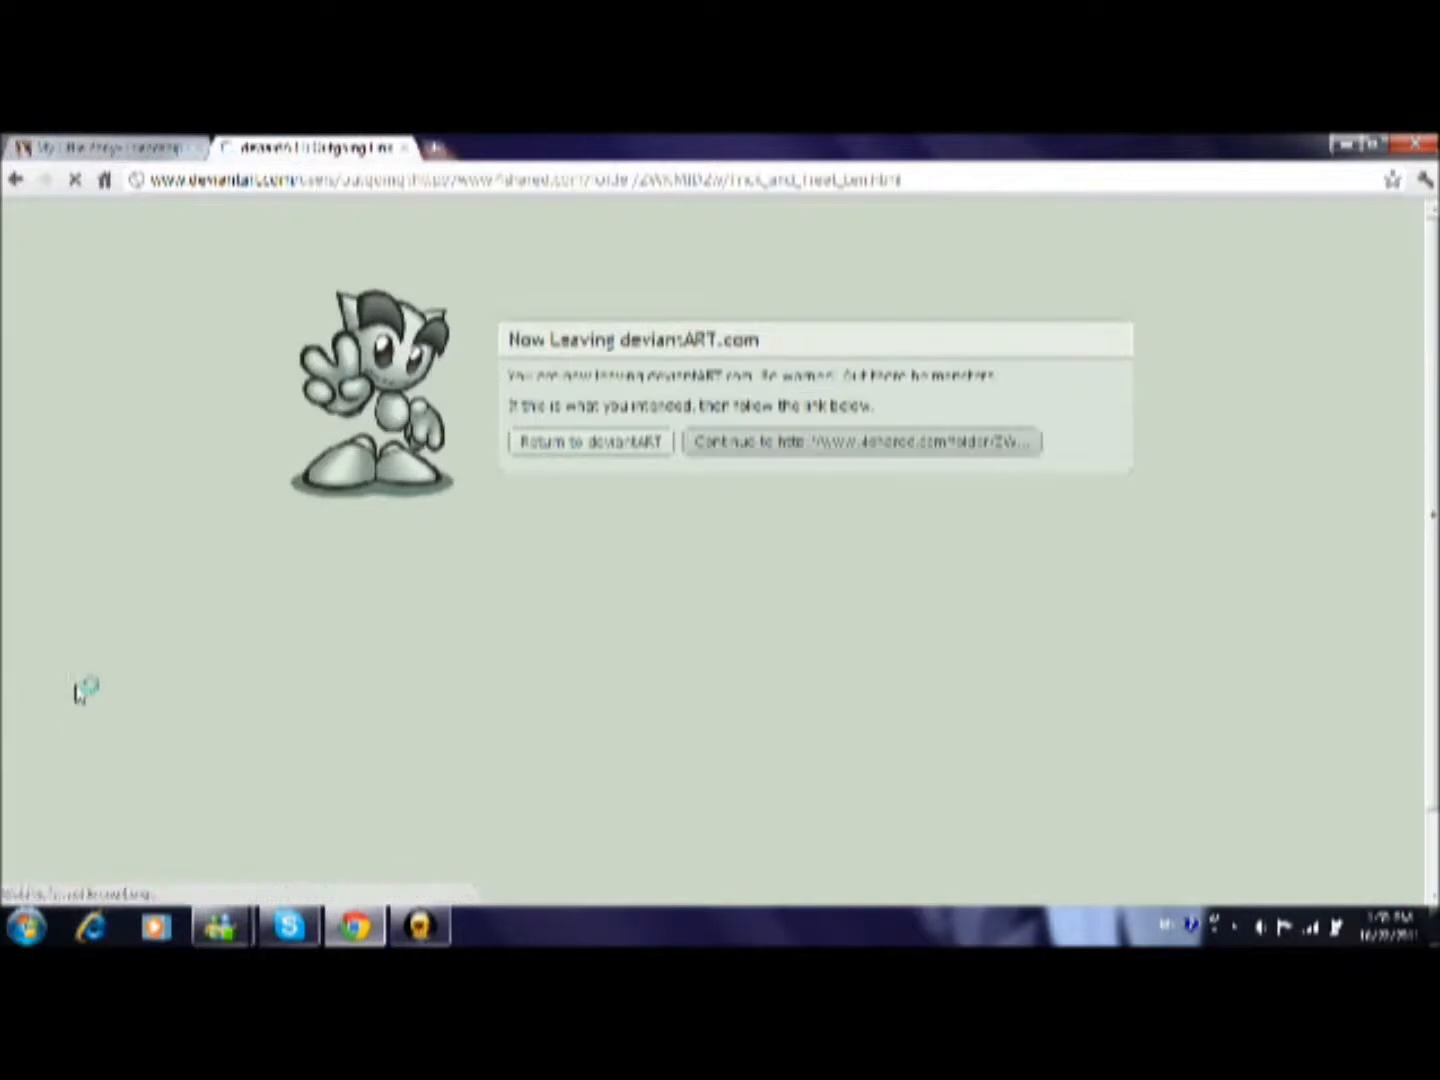
left_click(828, 447)
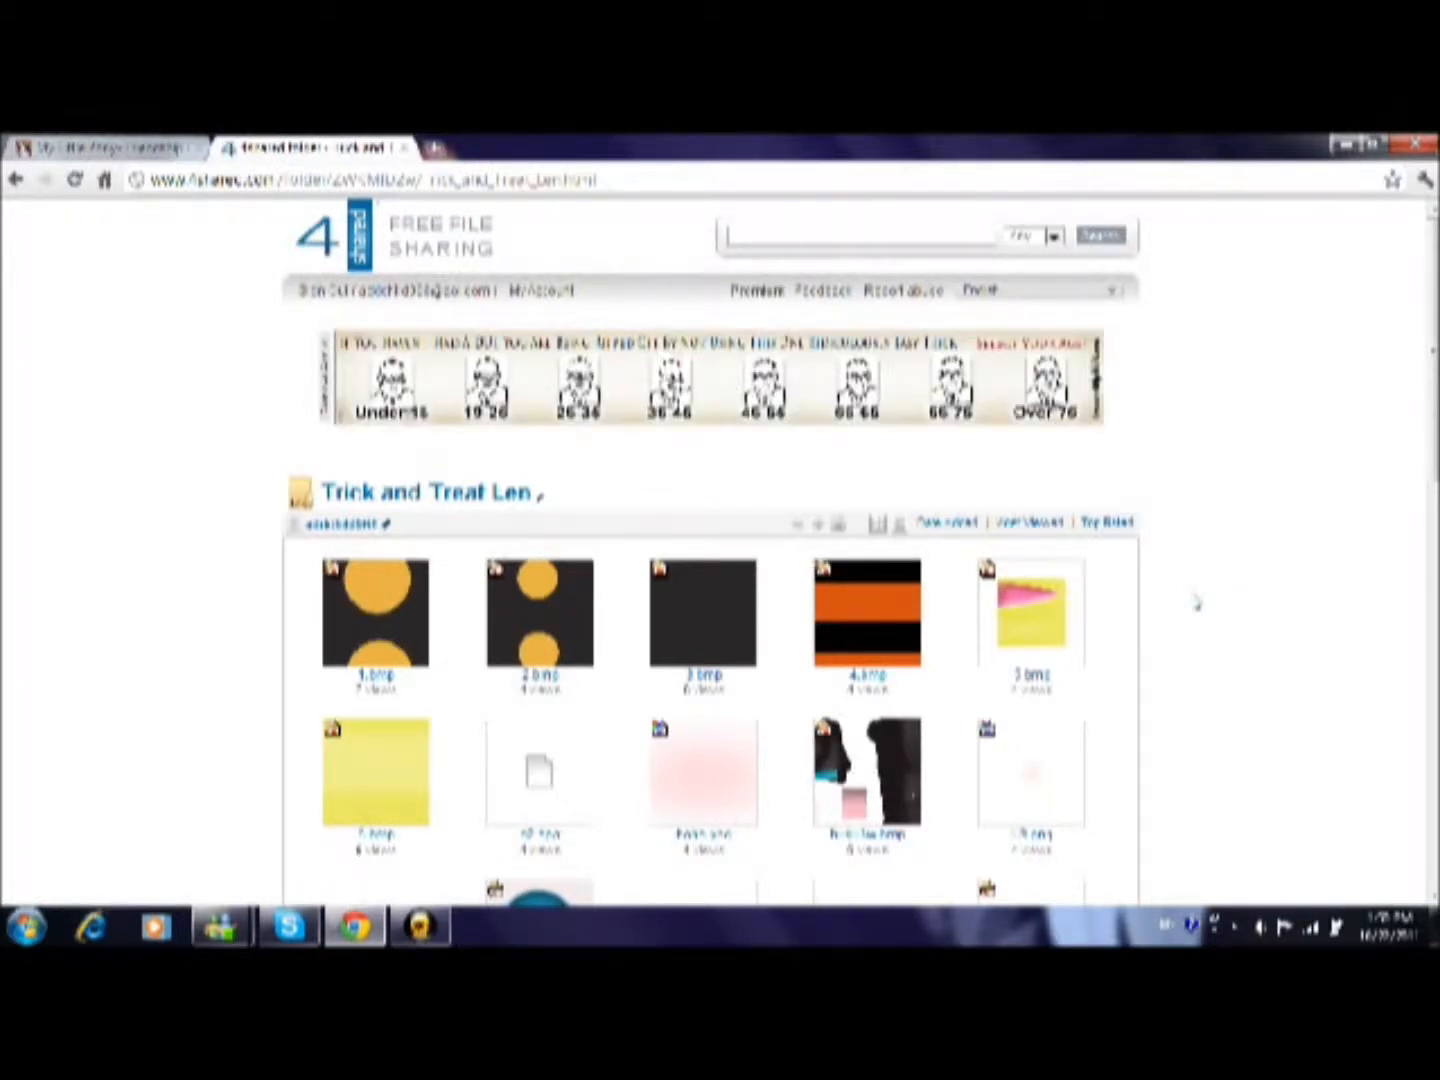
Examine the model and texture files on both pages of the shared Trick and Treat Len folder
scroll(1198, 601, "down", 5)
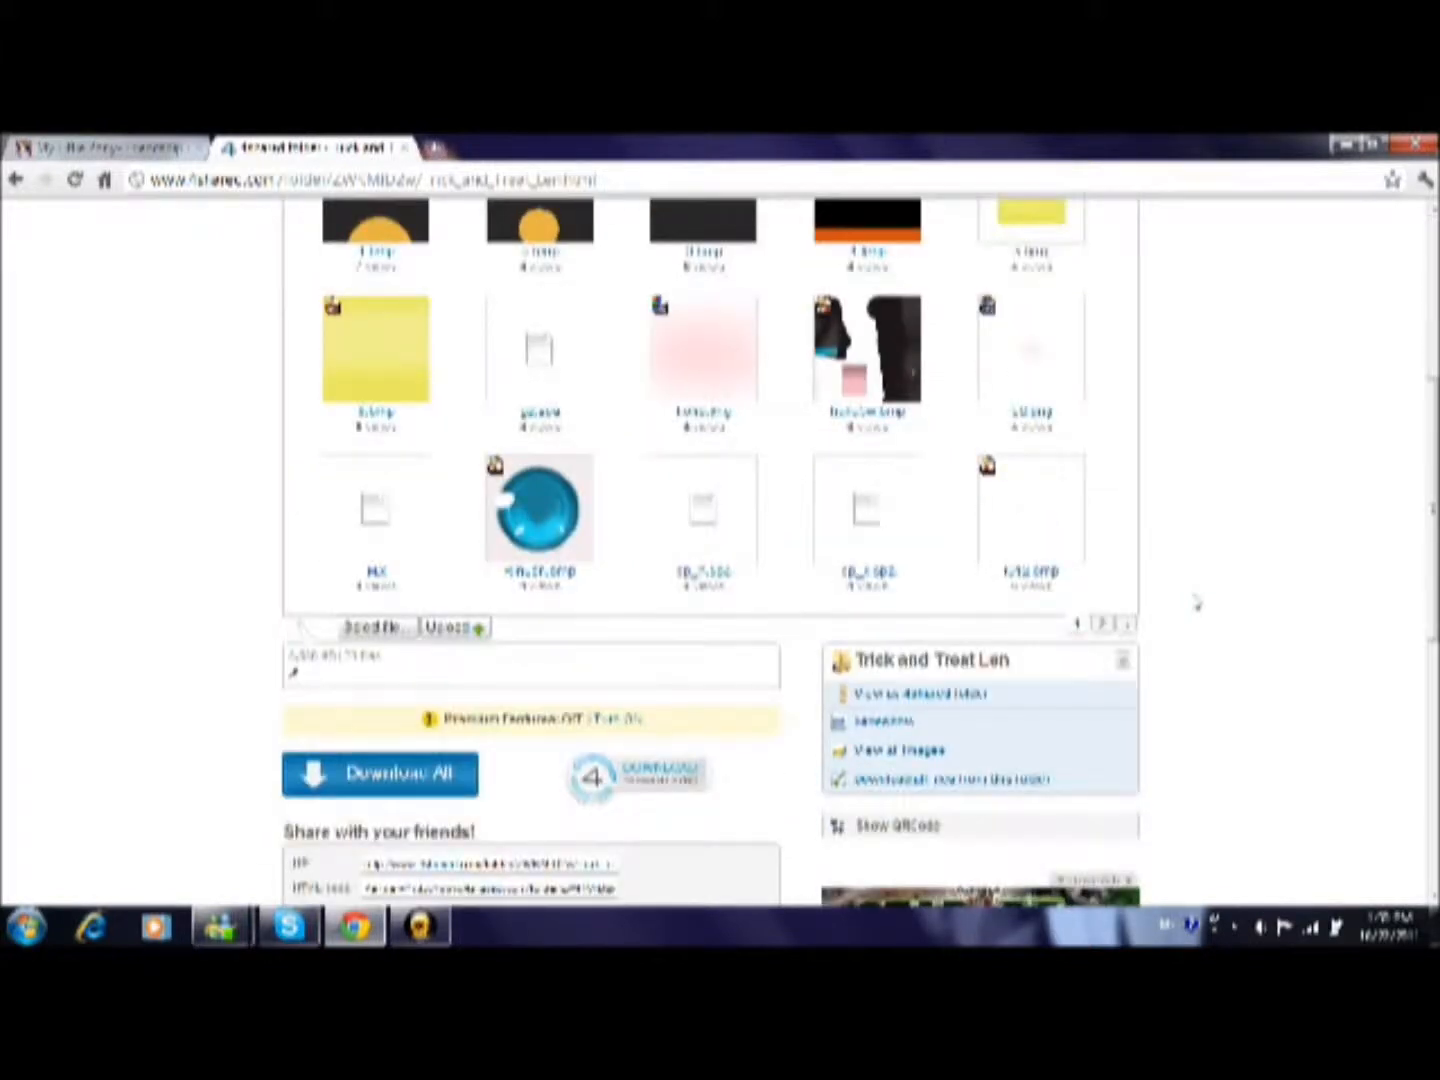
scroll(1150, 585, "up", 1)
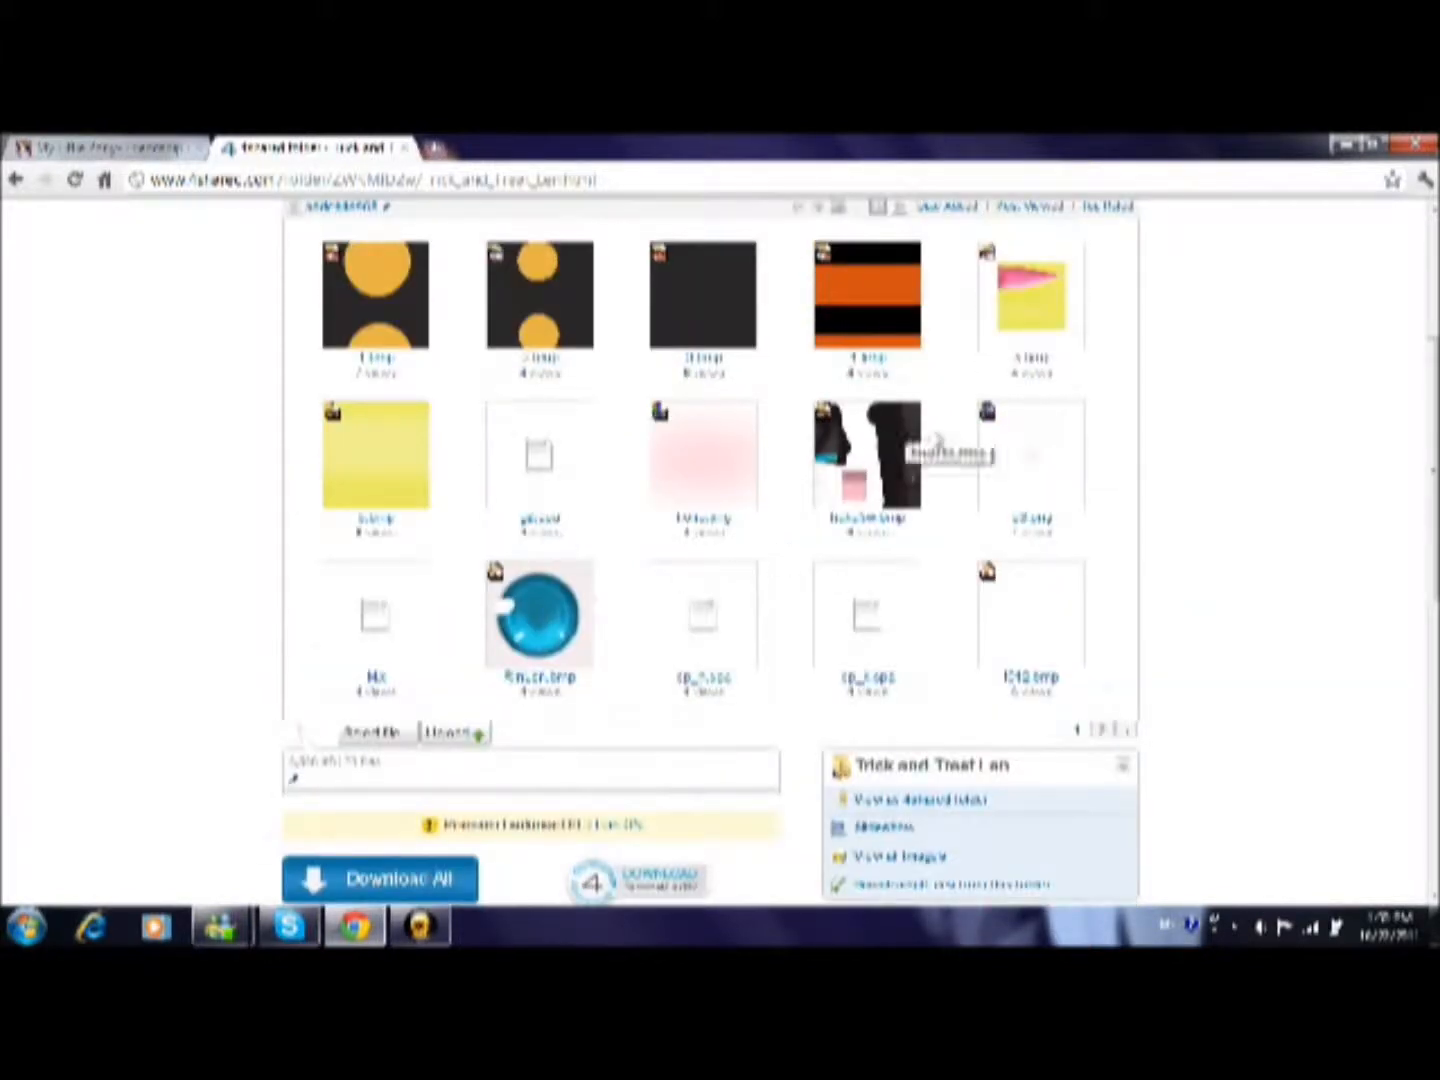
scroll(910, 540, "up", 2)
scroll(1010, 555, "down", 1)
left_click(1101, 736)
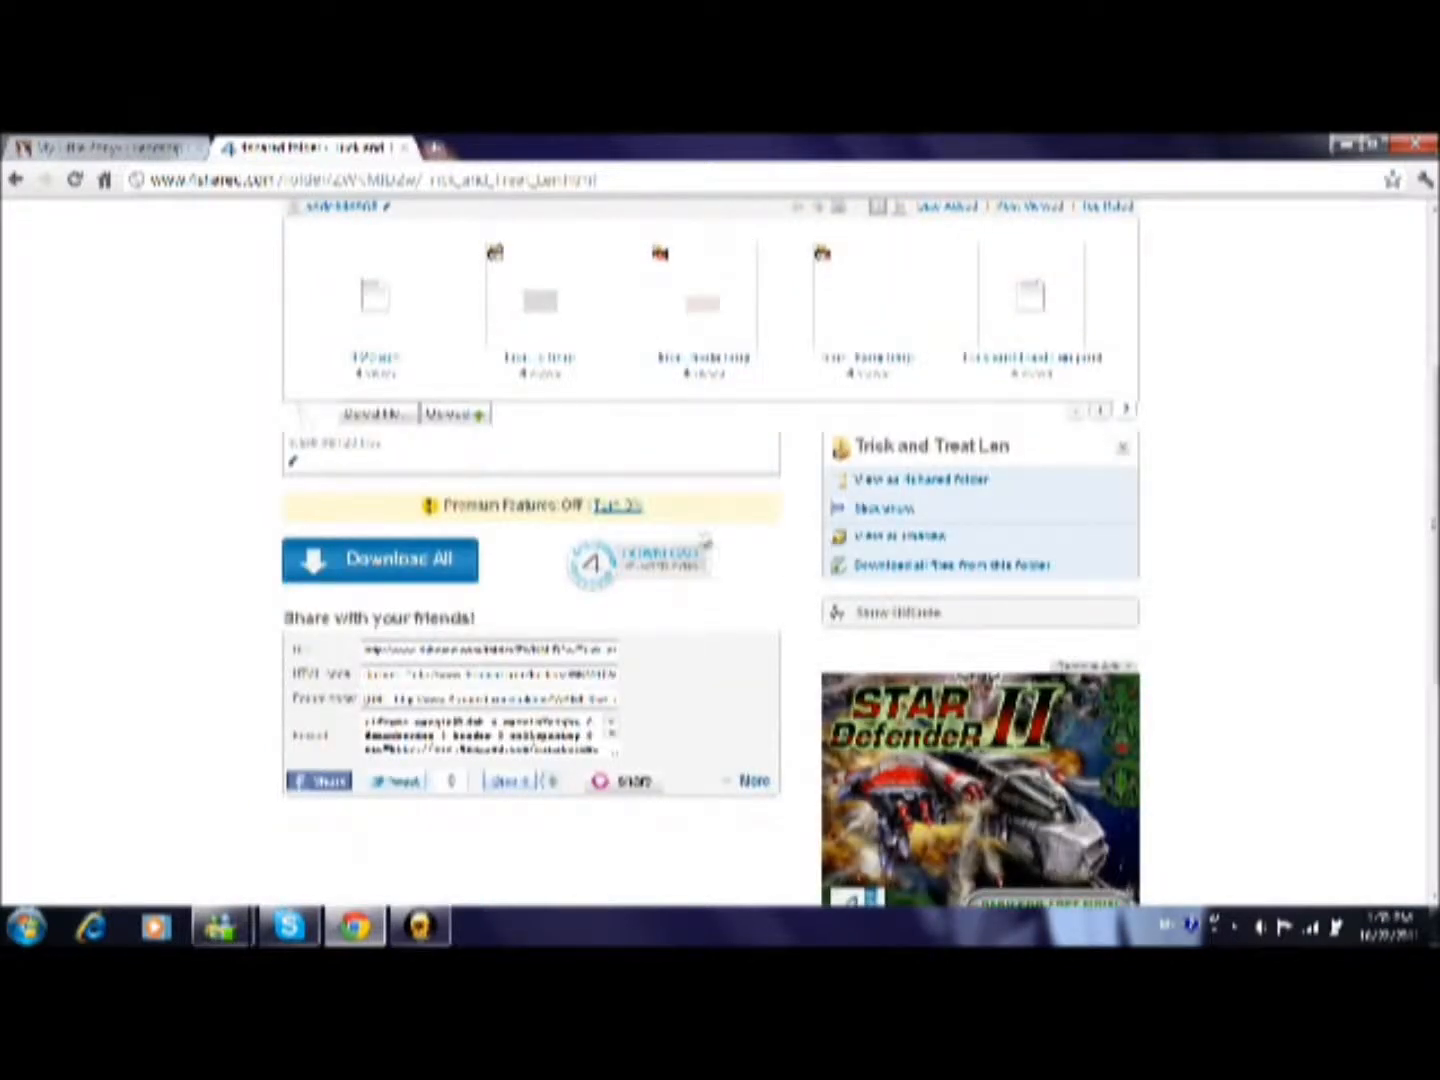
scroll(1059, 532, "up", 1)
left_click(1104, 520)
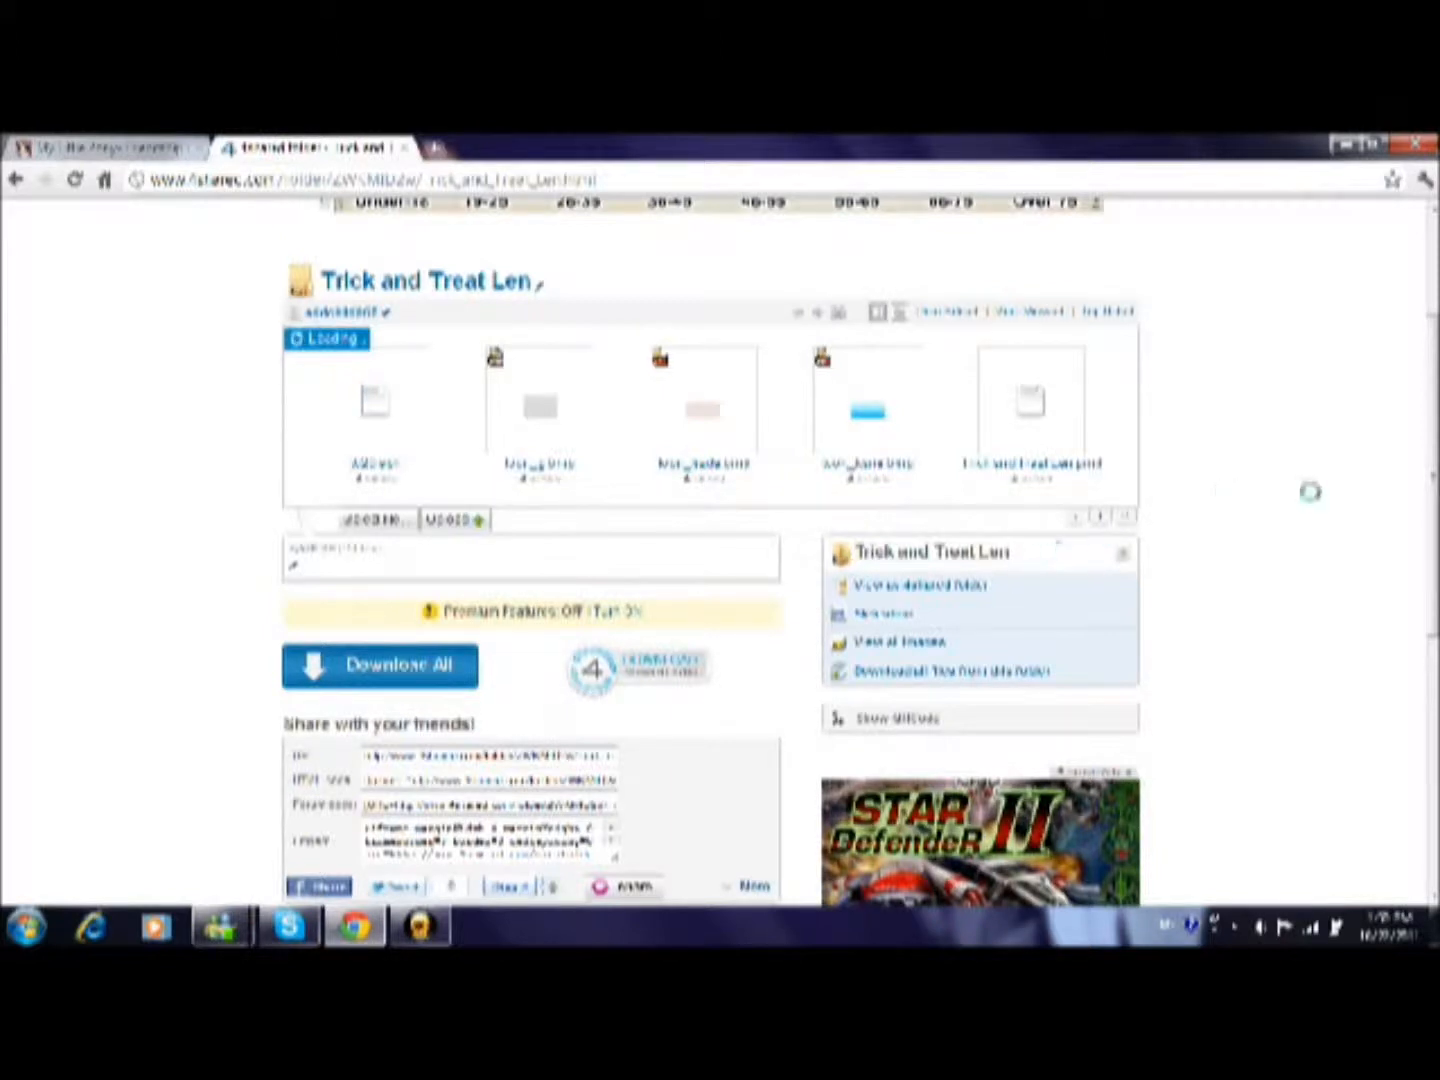
scroll(1174, 601, "down", 2)
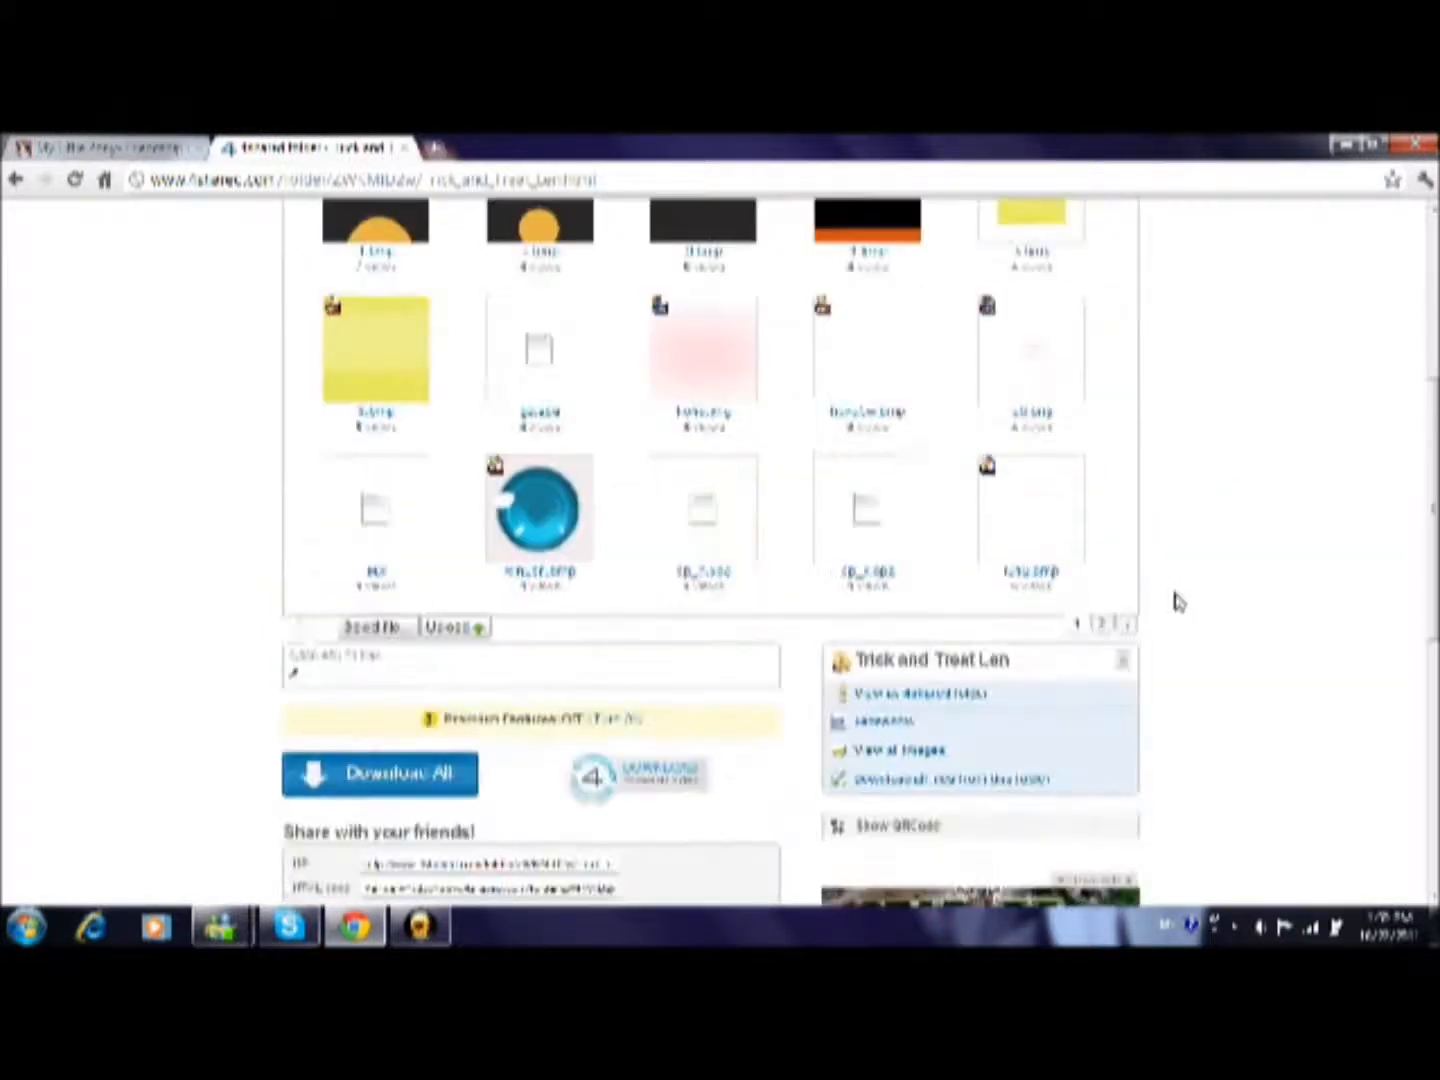
scroll(769, 589, "up", 3)
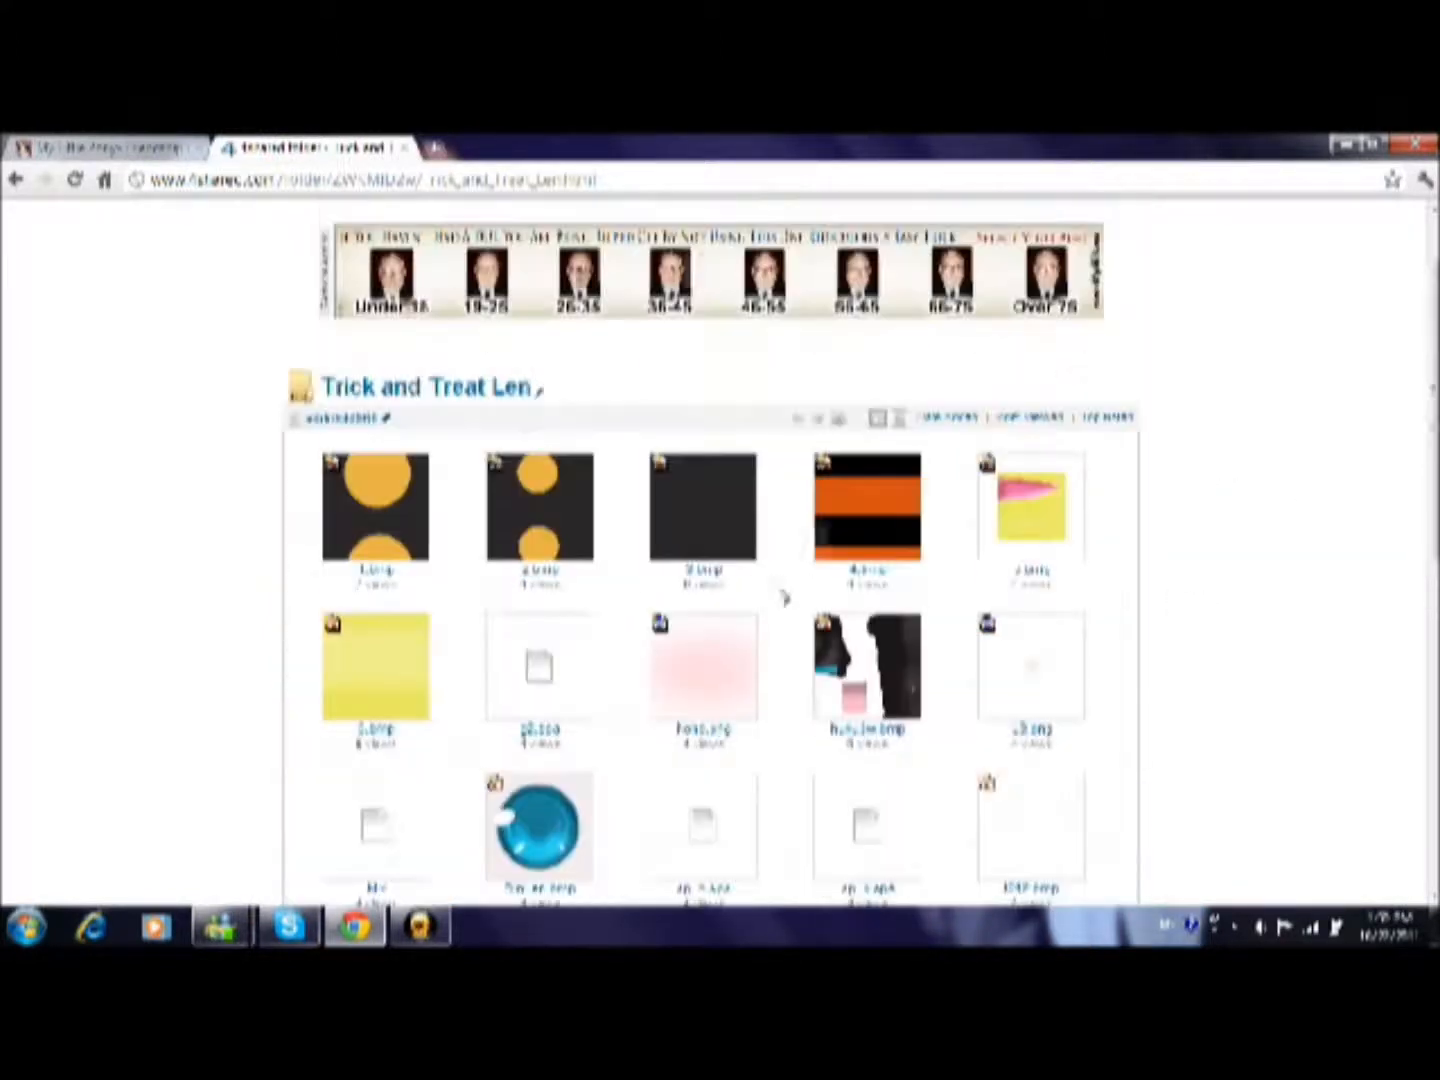
Go back from the shared folder to the deviantART gallery and minimize the browser to show the desktop
left_click(17, 181)
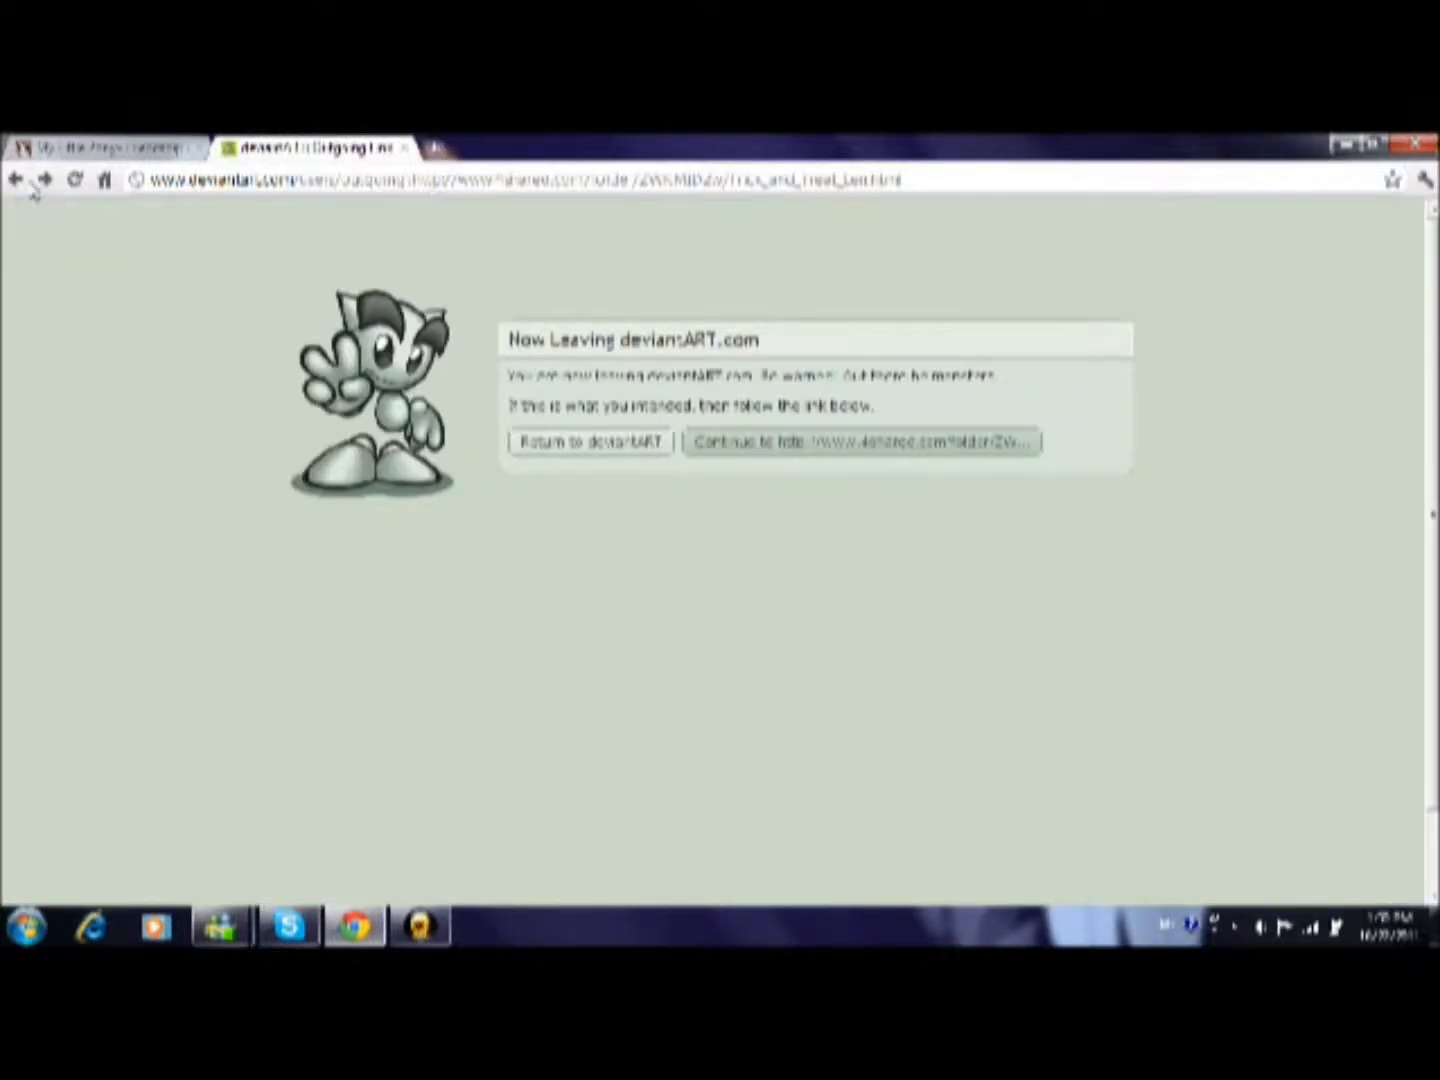
left_click(16, 180)
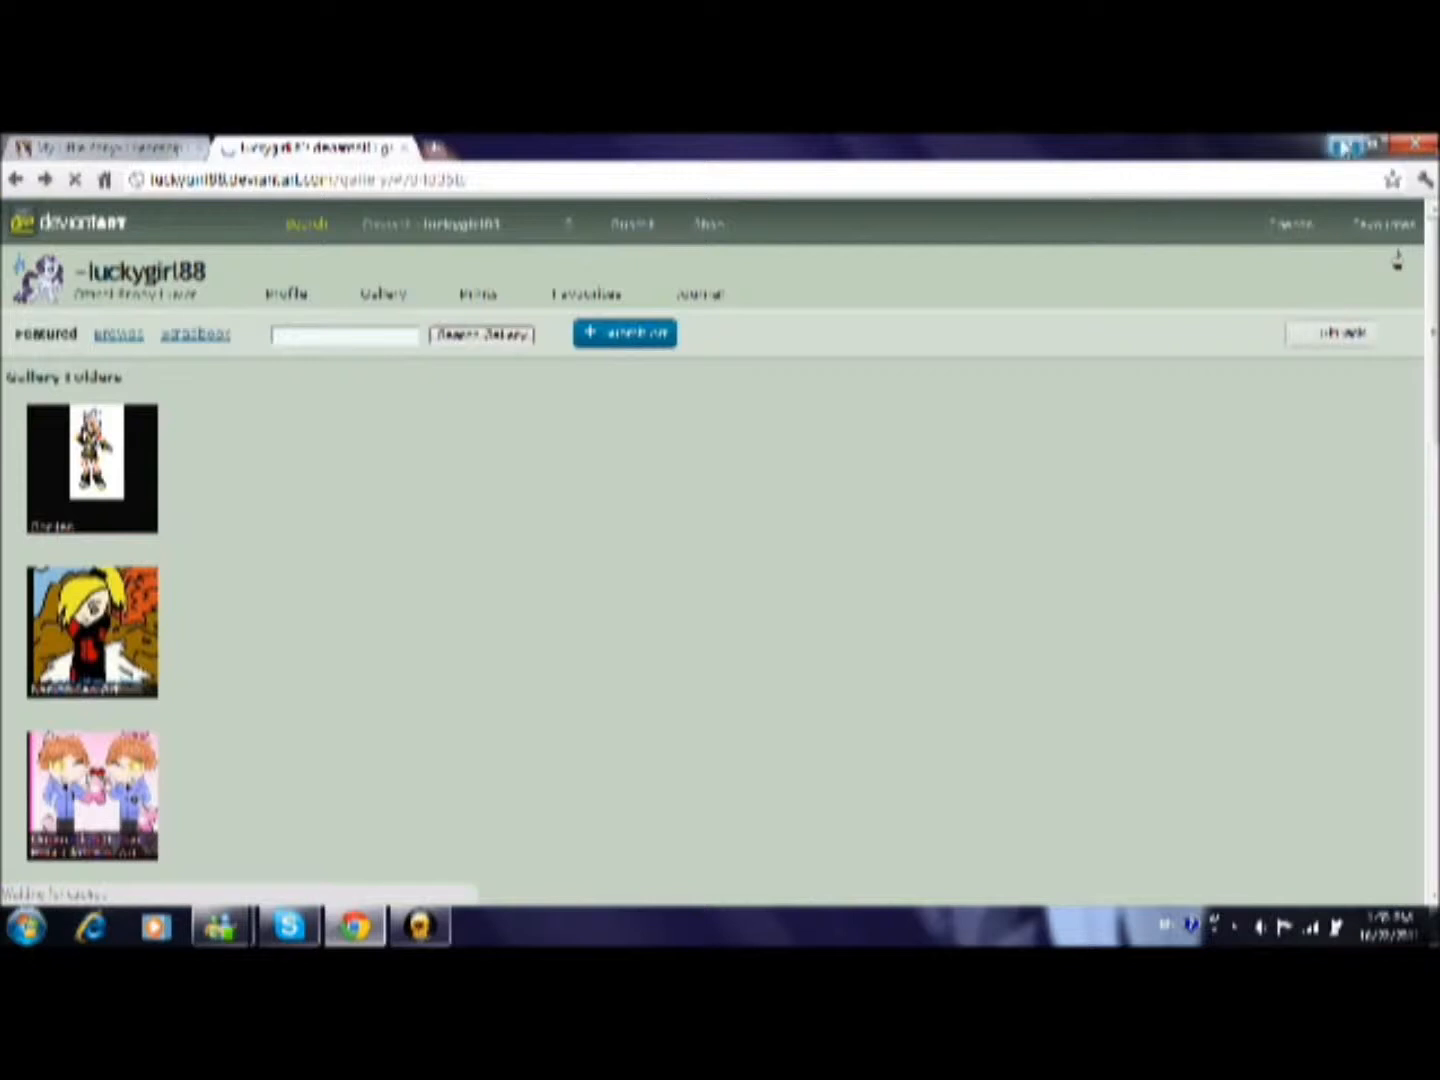
left_click(1346, 146)
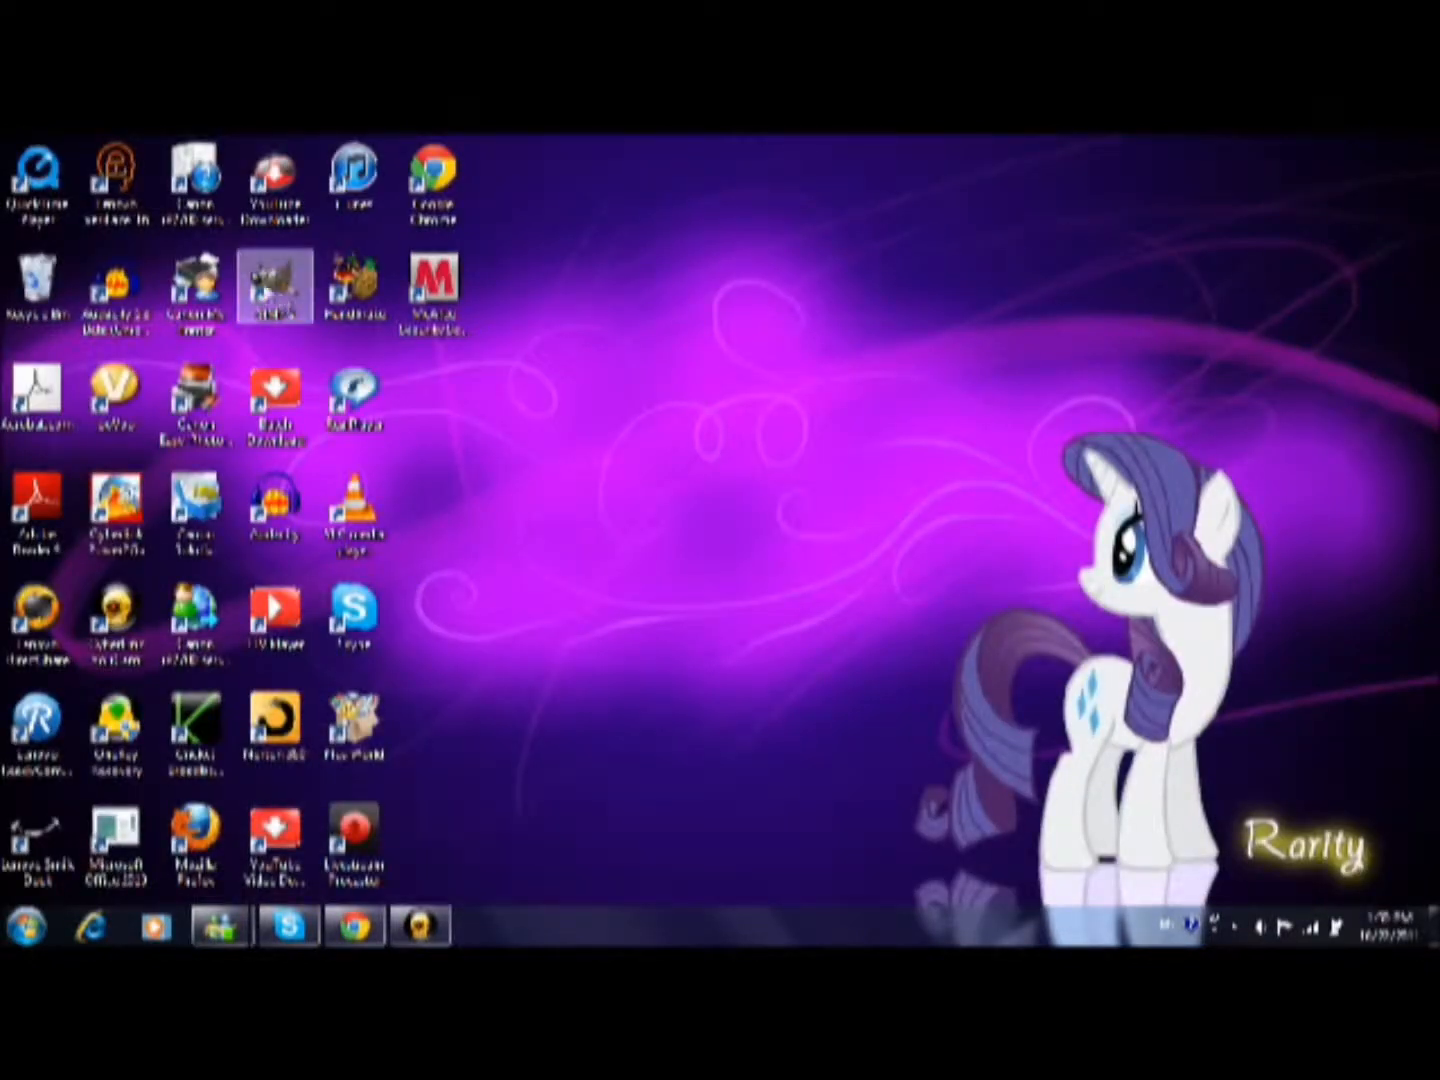
Open the Documents library and open the lowest-numbered PMDEditor folder in it
left_click(28, 927)
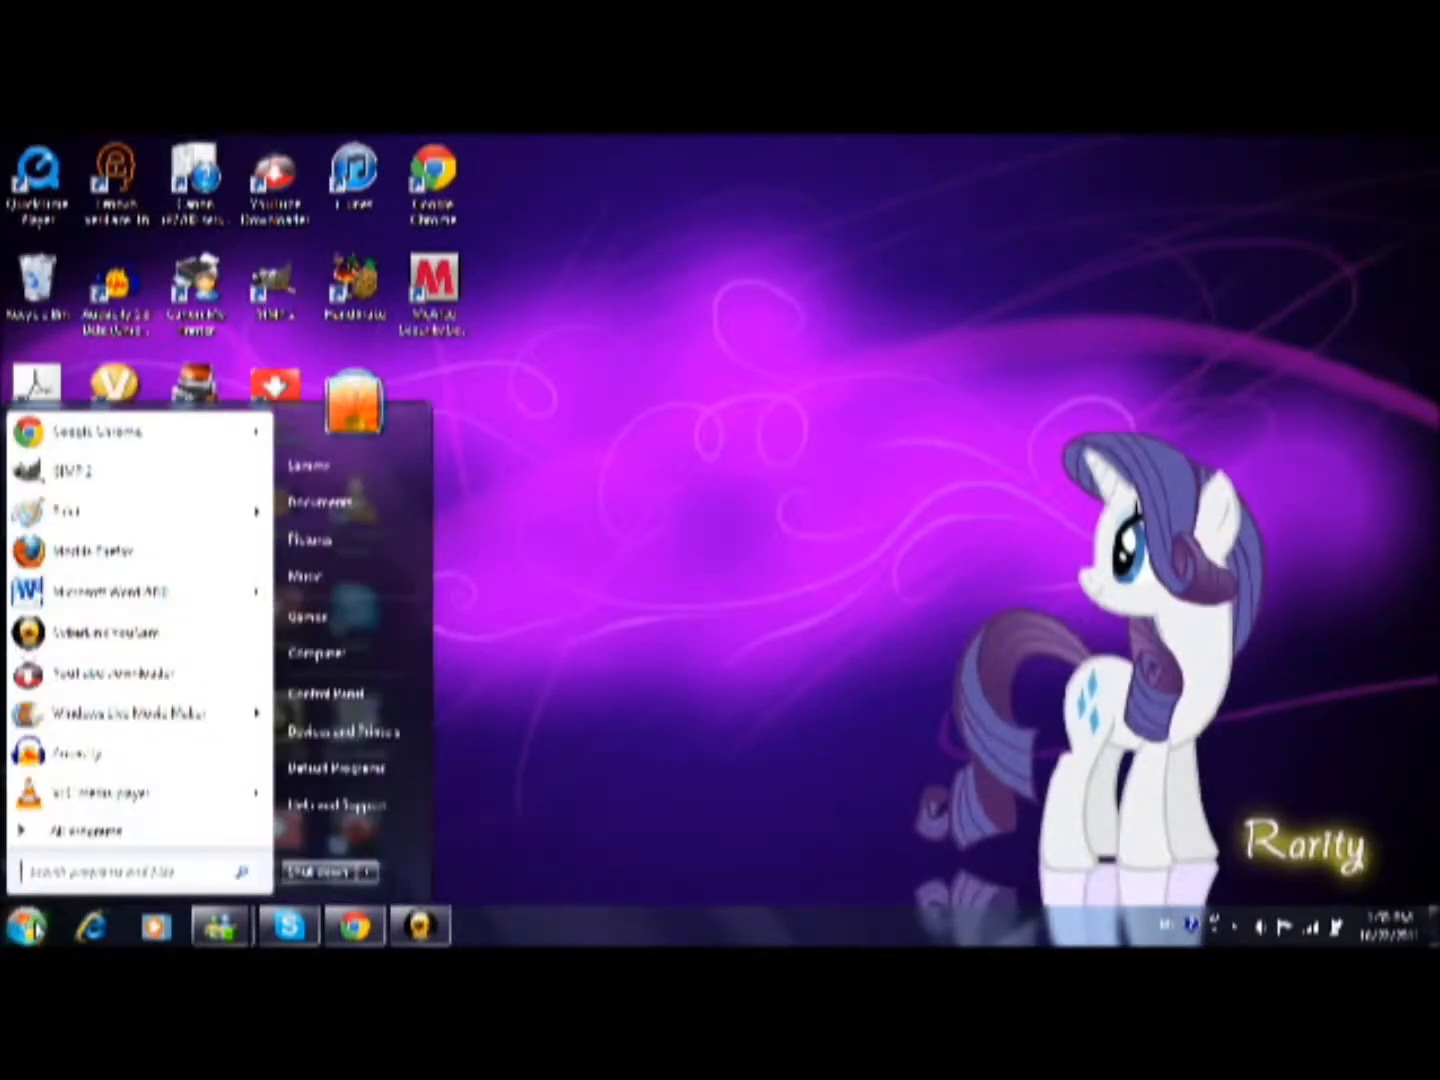
left_click(320, 505)
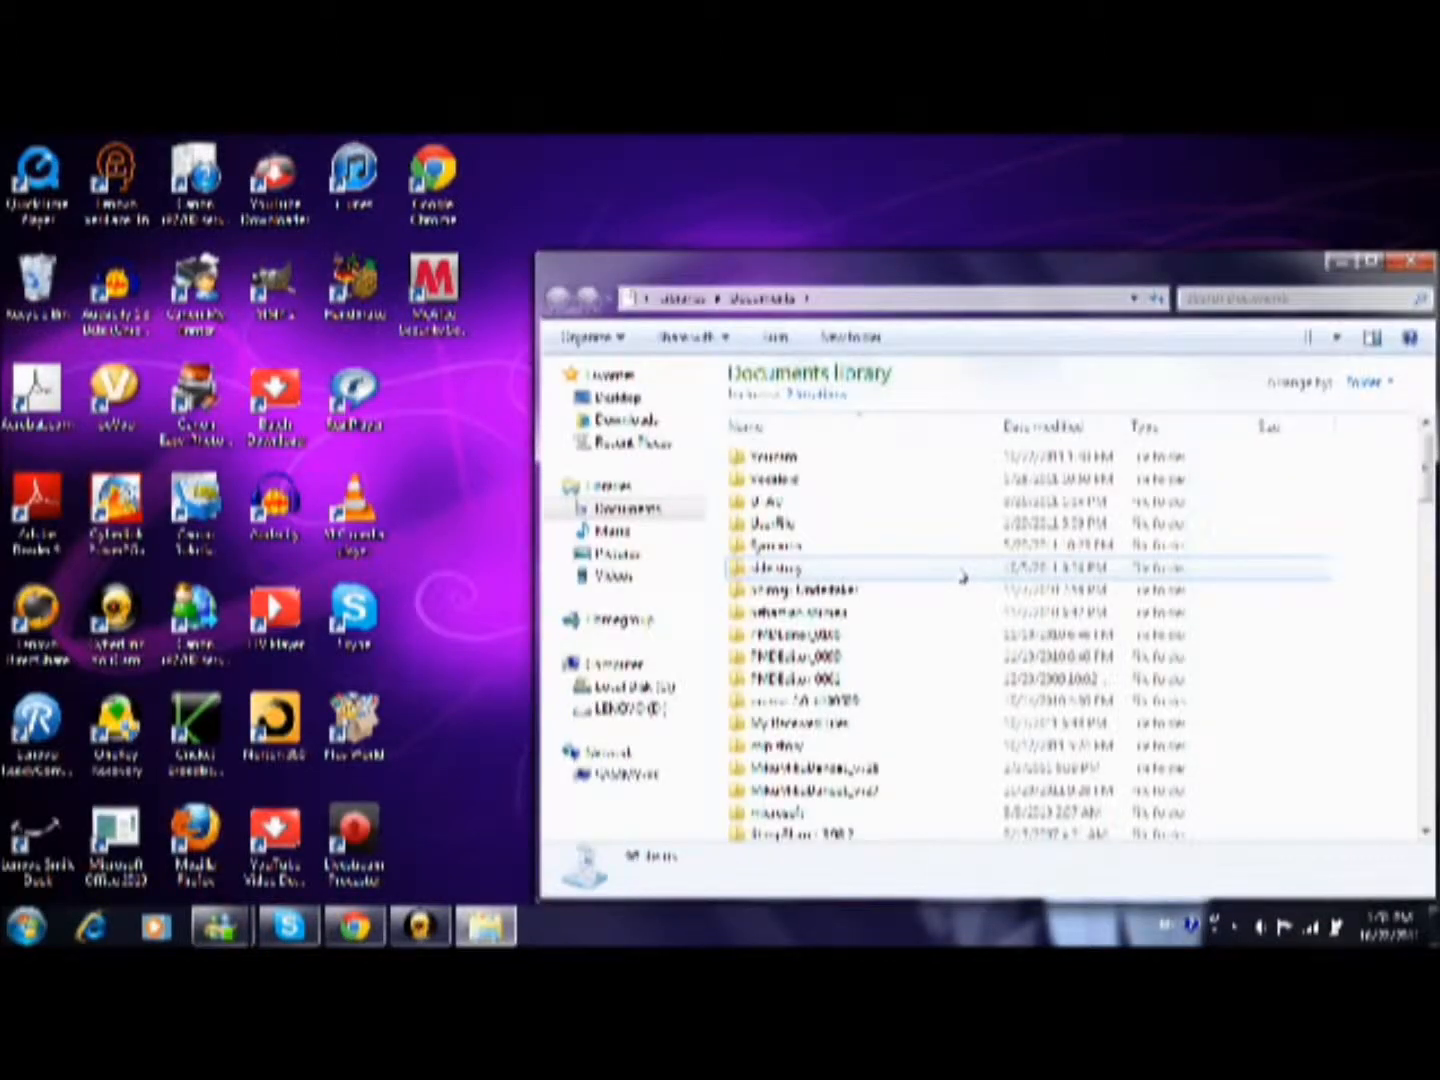
scroll(955, 649, "down", 3)
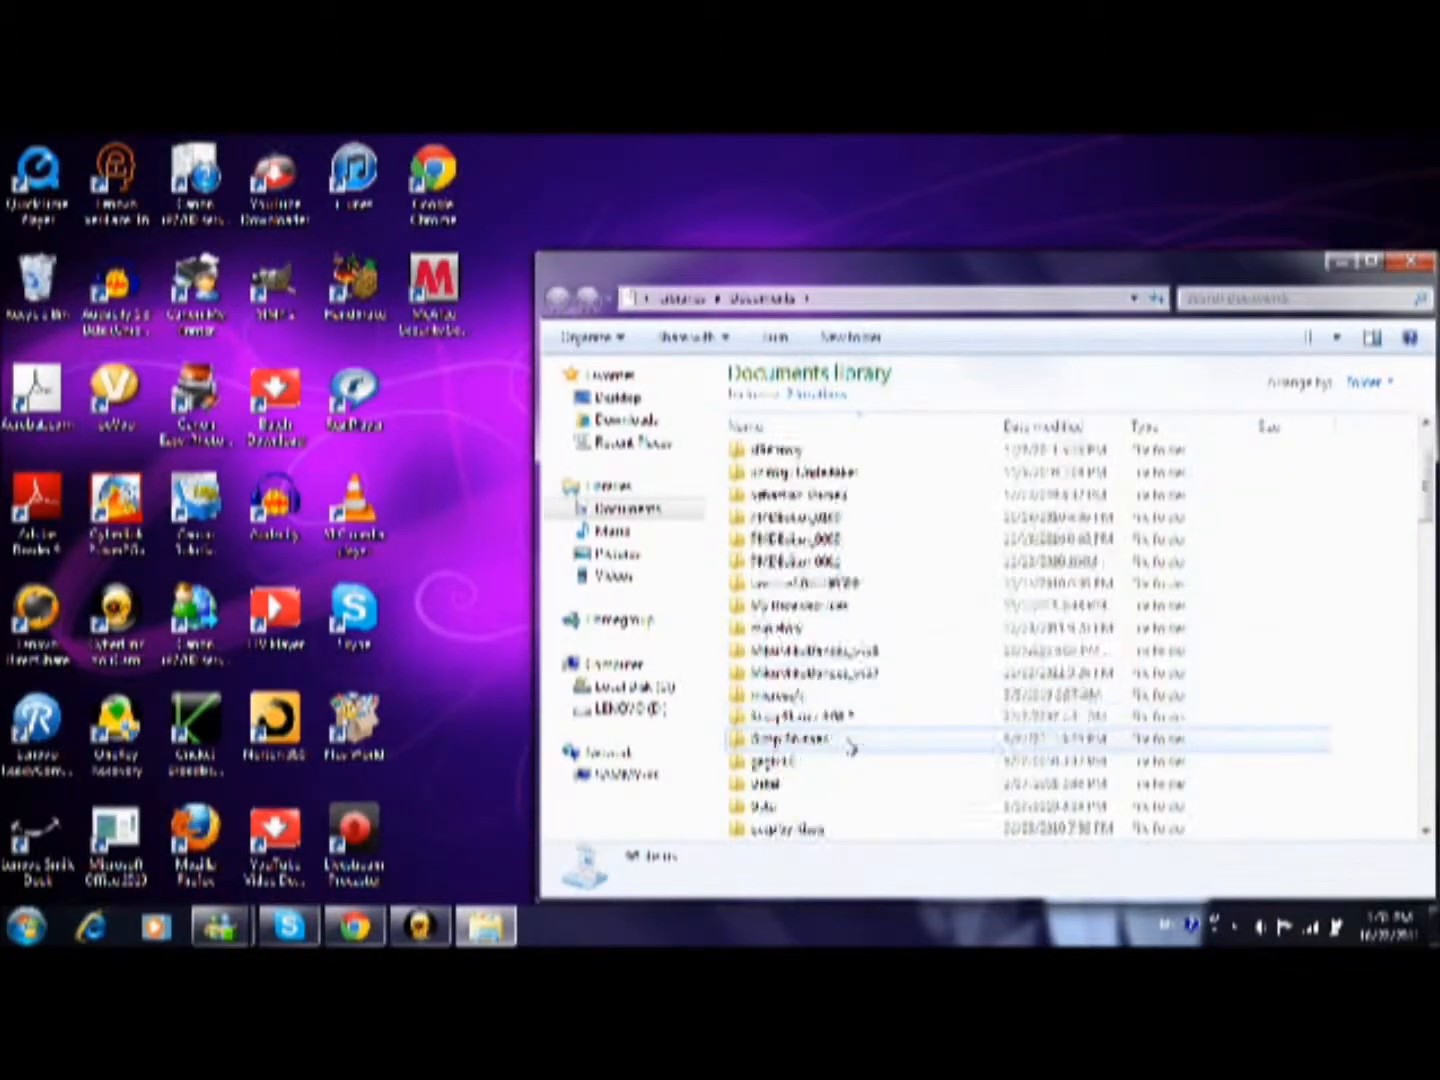
scroll(868, 658, "down", 4)
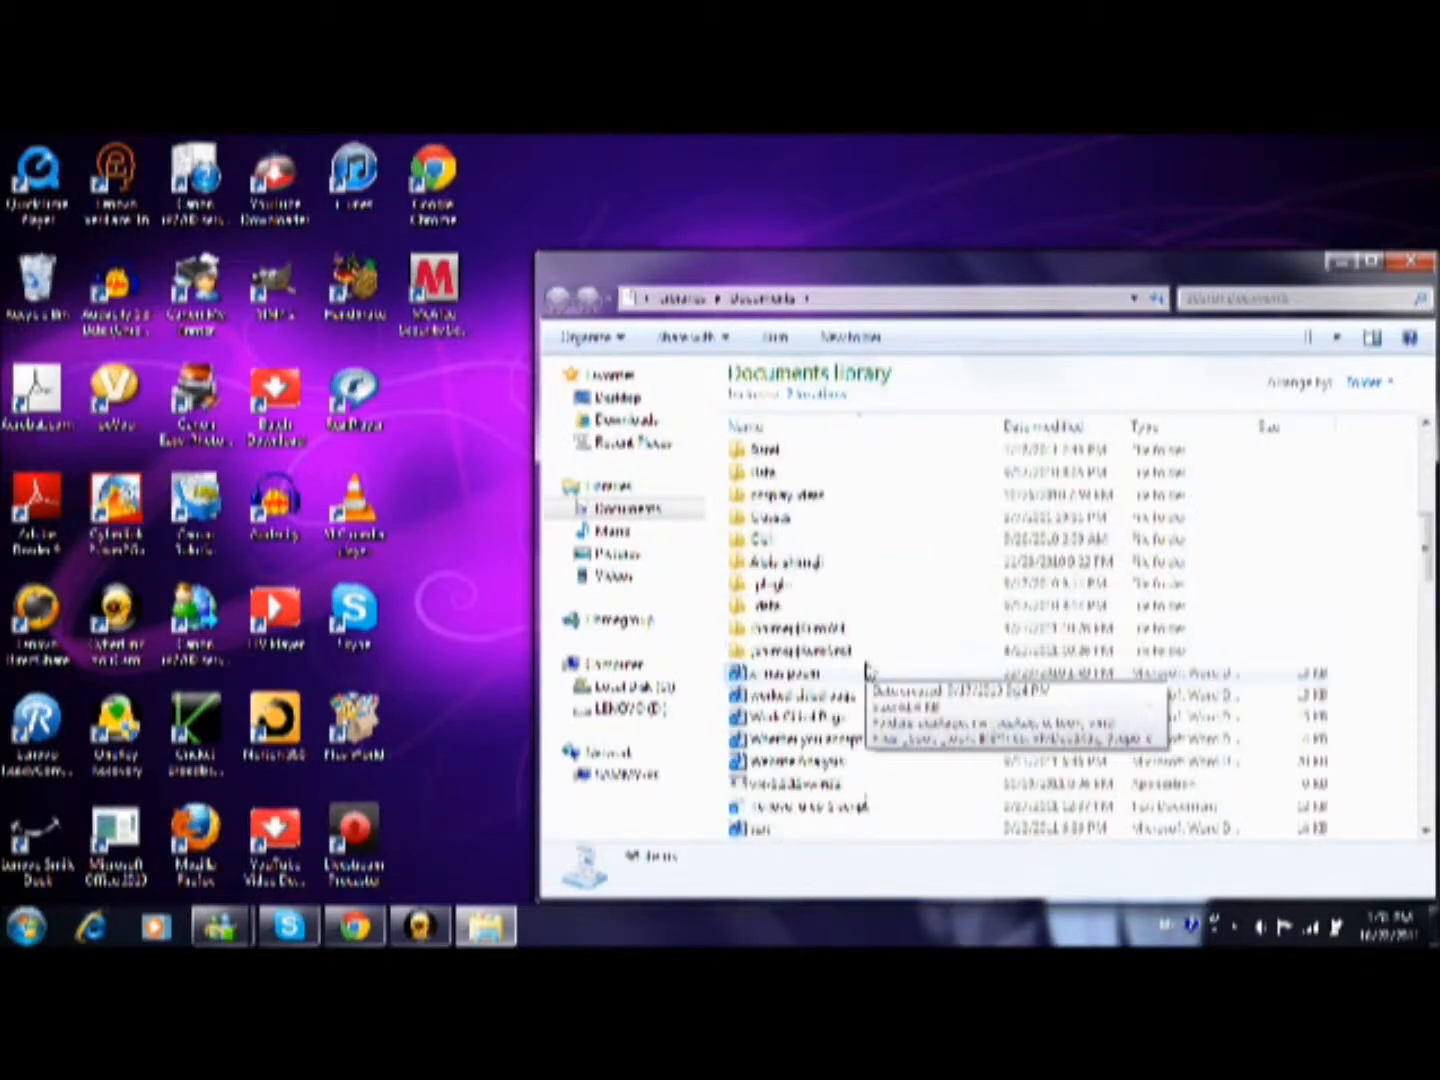
scroll(869, 658, "up", 2)
scroll(866, 655, "up", 4)
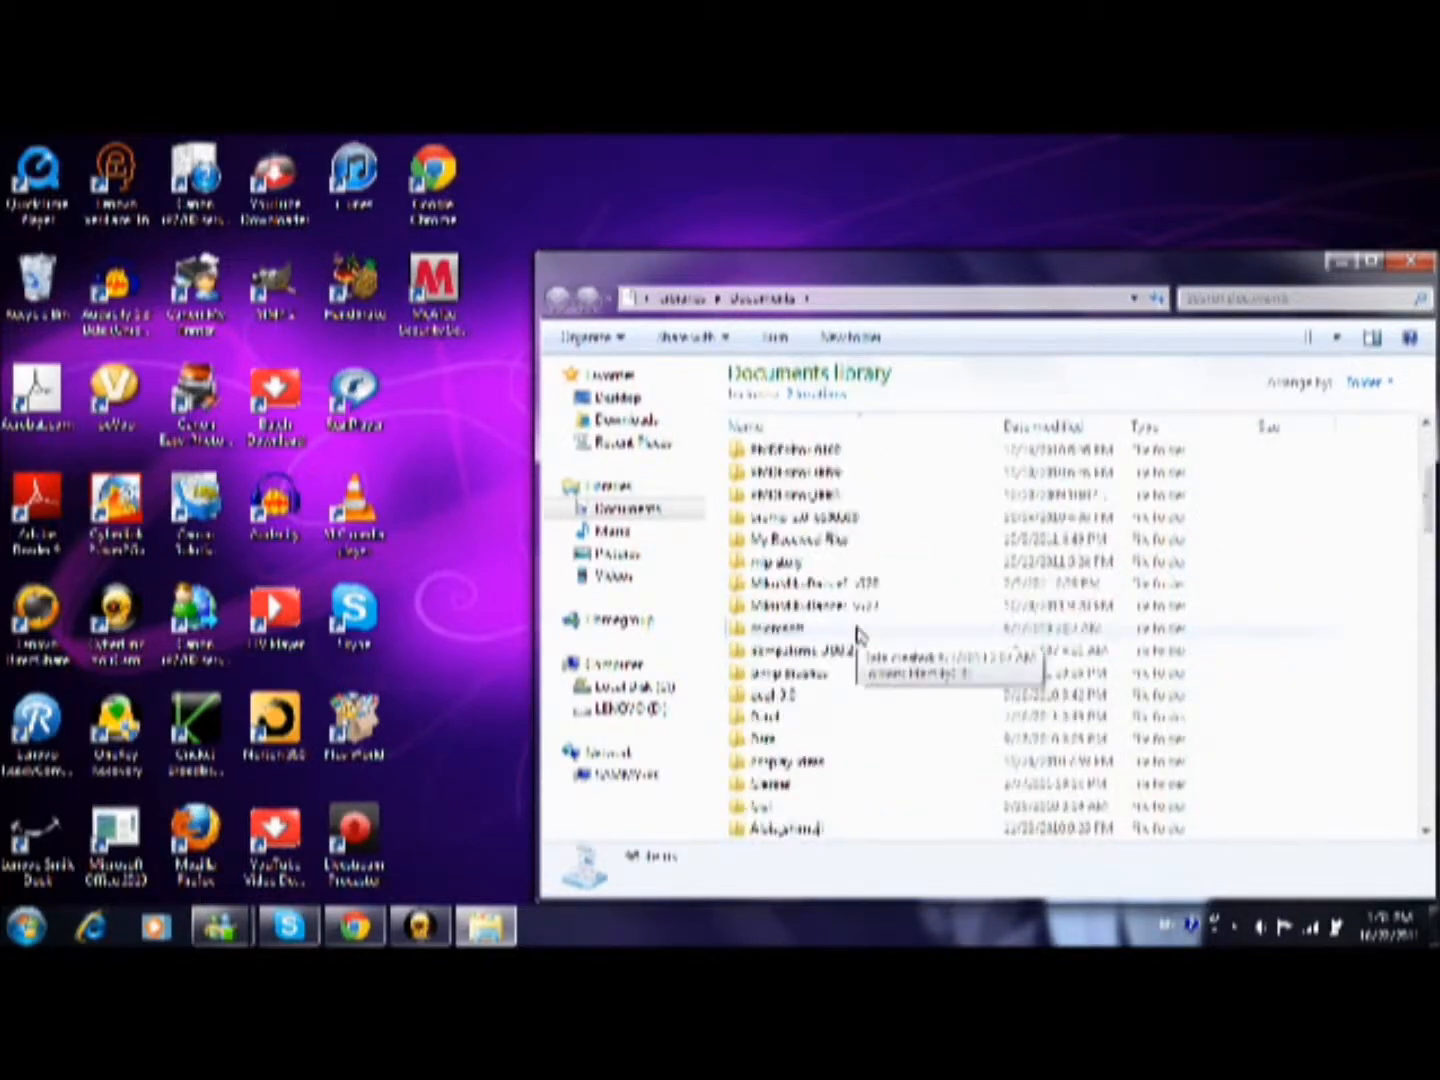
scroll(855, 640, "down", 3)
scroll(851, 635, "down", 2)
scroll(852, 635, "up", 3)
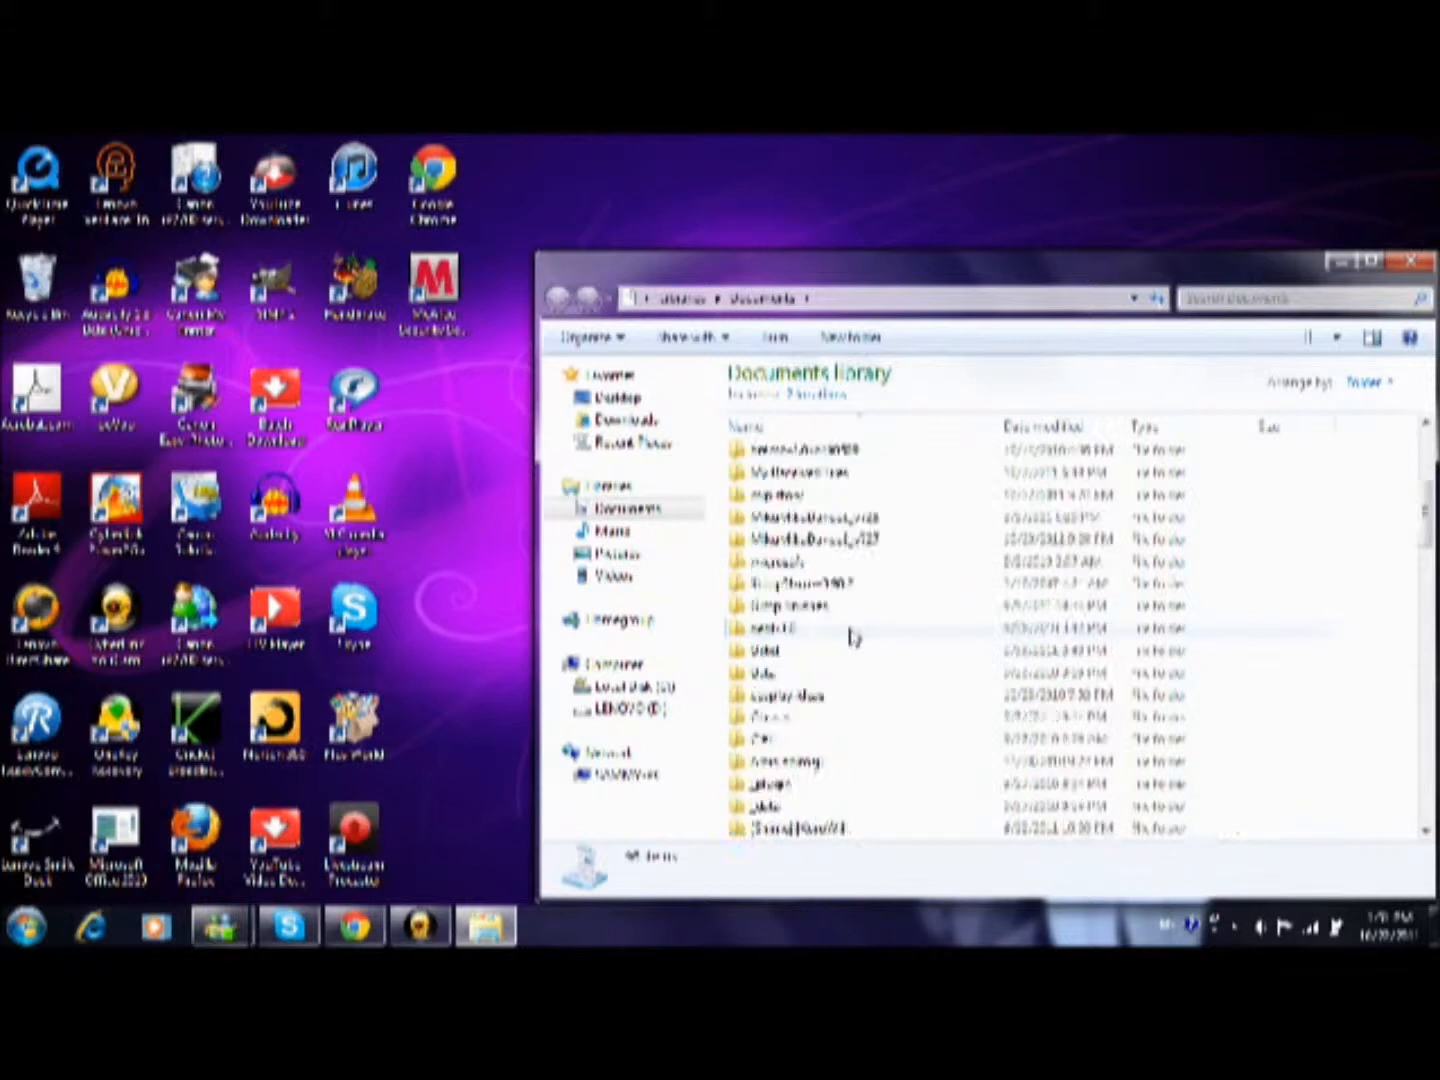
scroll(850, 636, "up", 2)
double_click(841, 576)
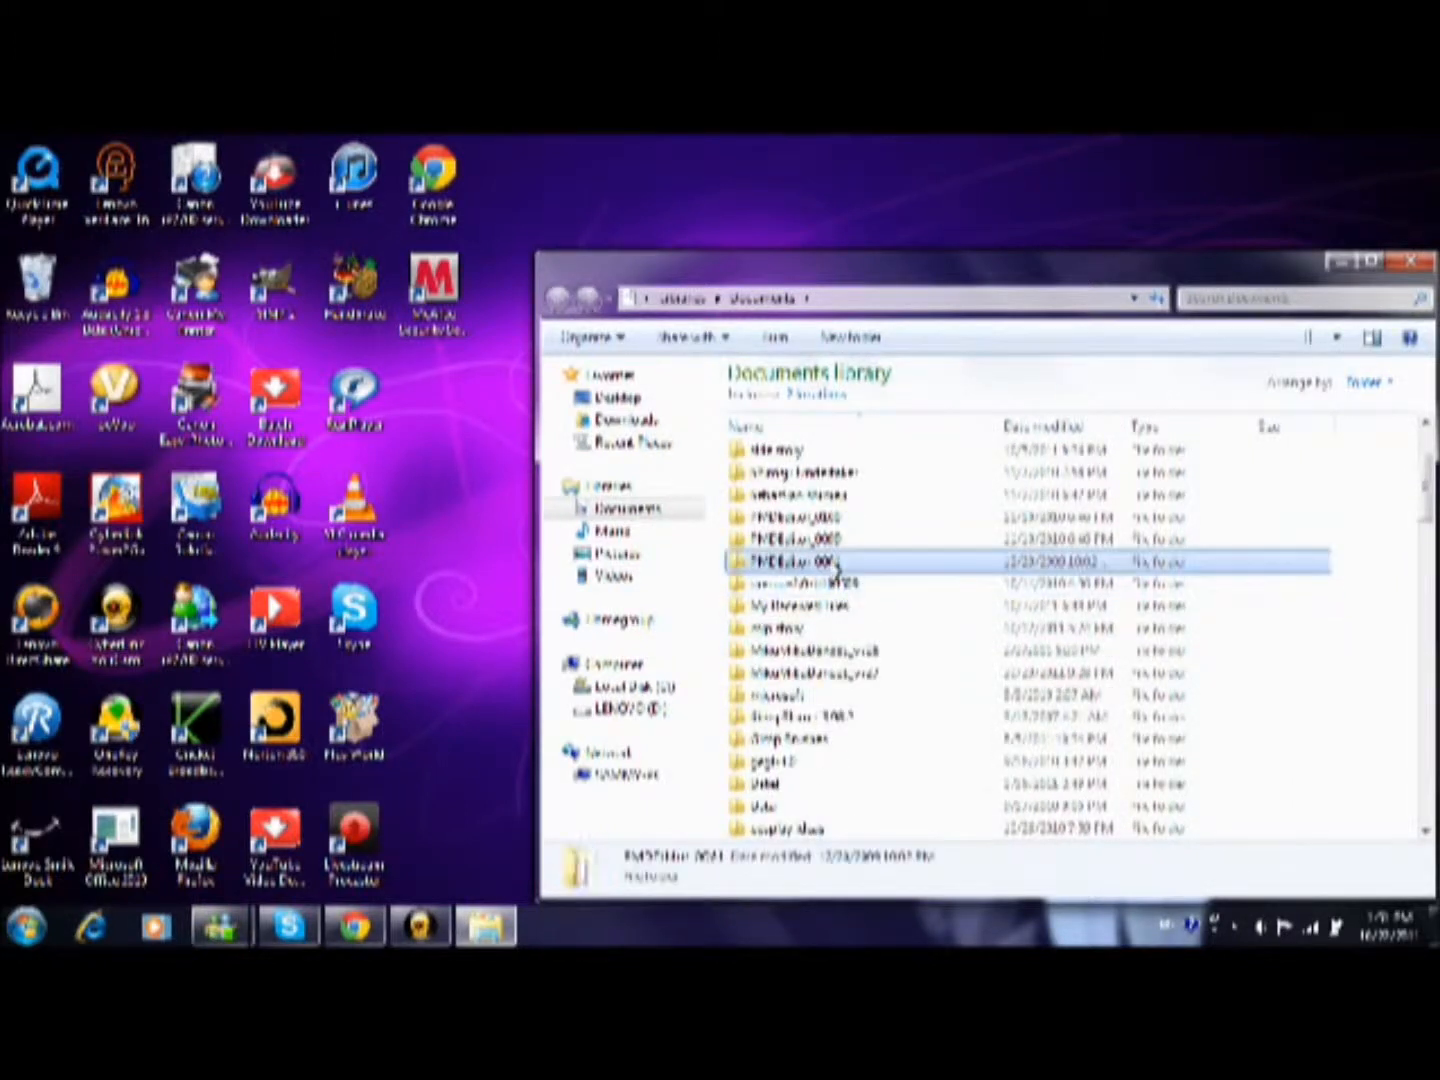
Launch PMDEditor from its folder, minimize the folder window, and arrange the model view and editor windows beside each other
left_click(789, 616)
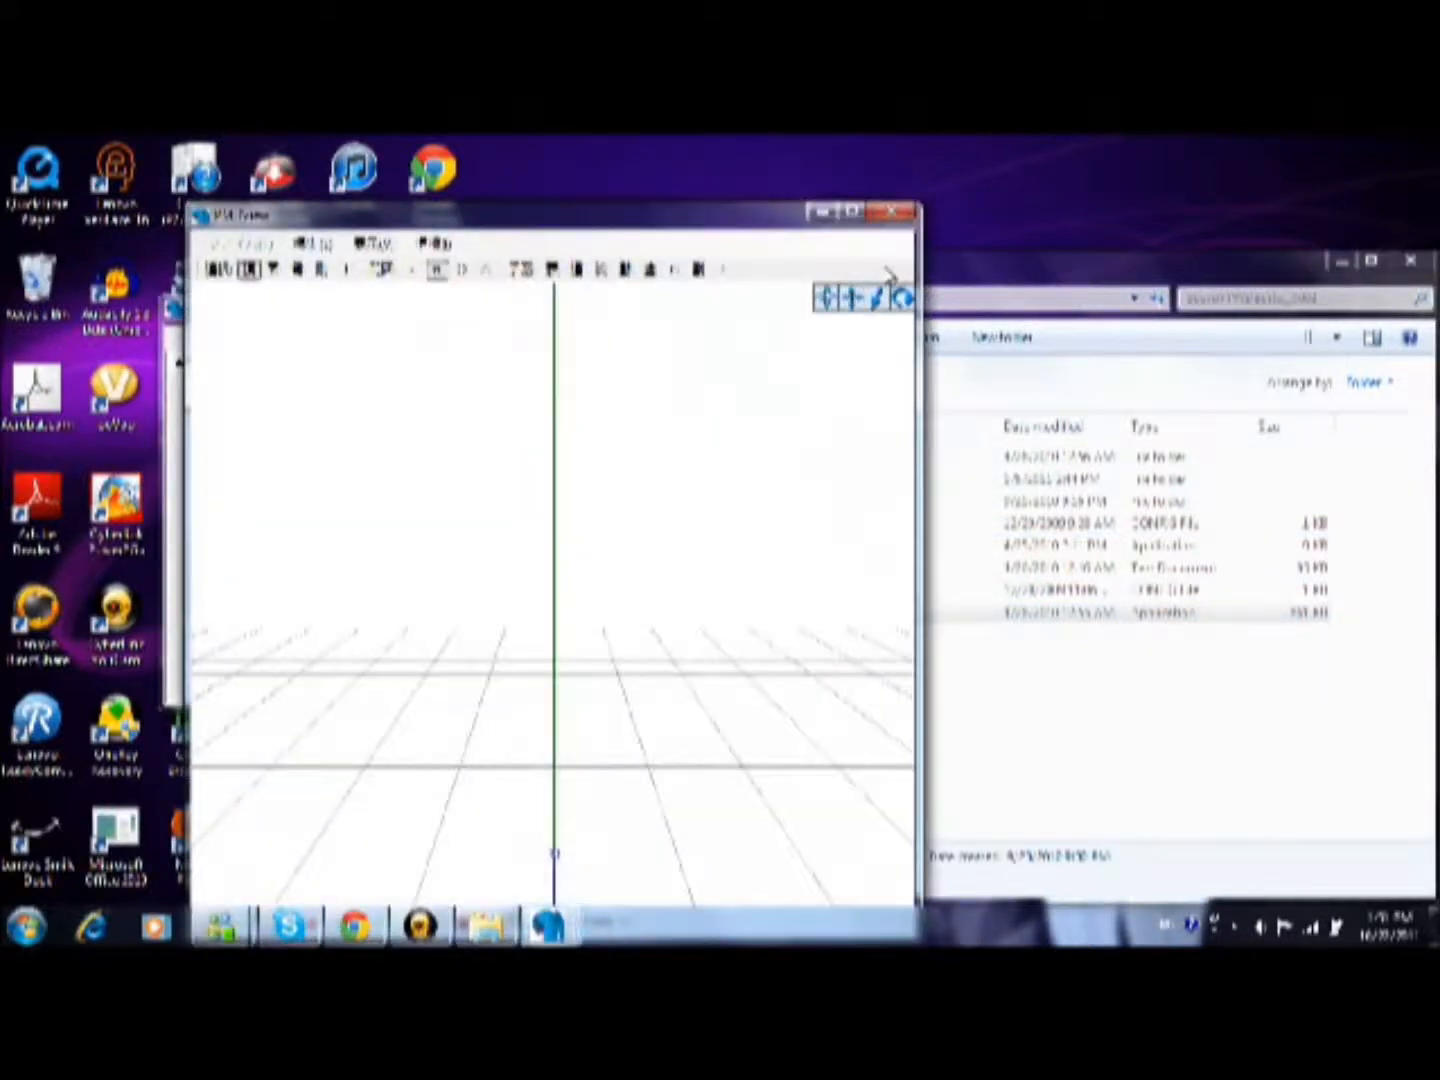
left_click(1340, 264)
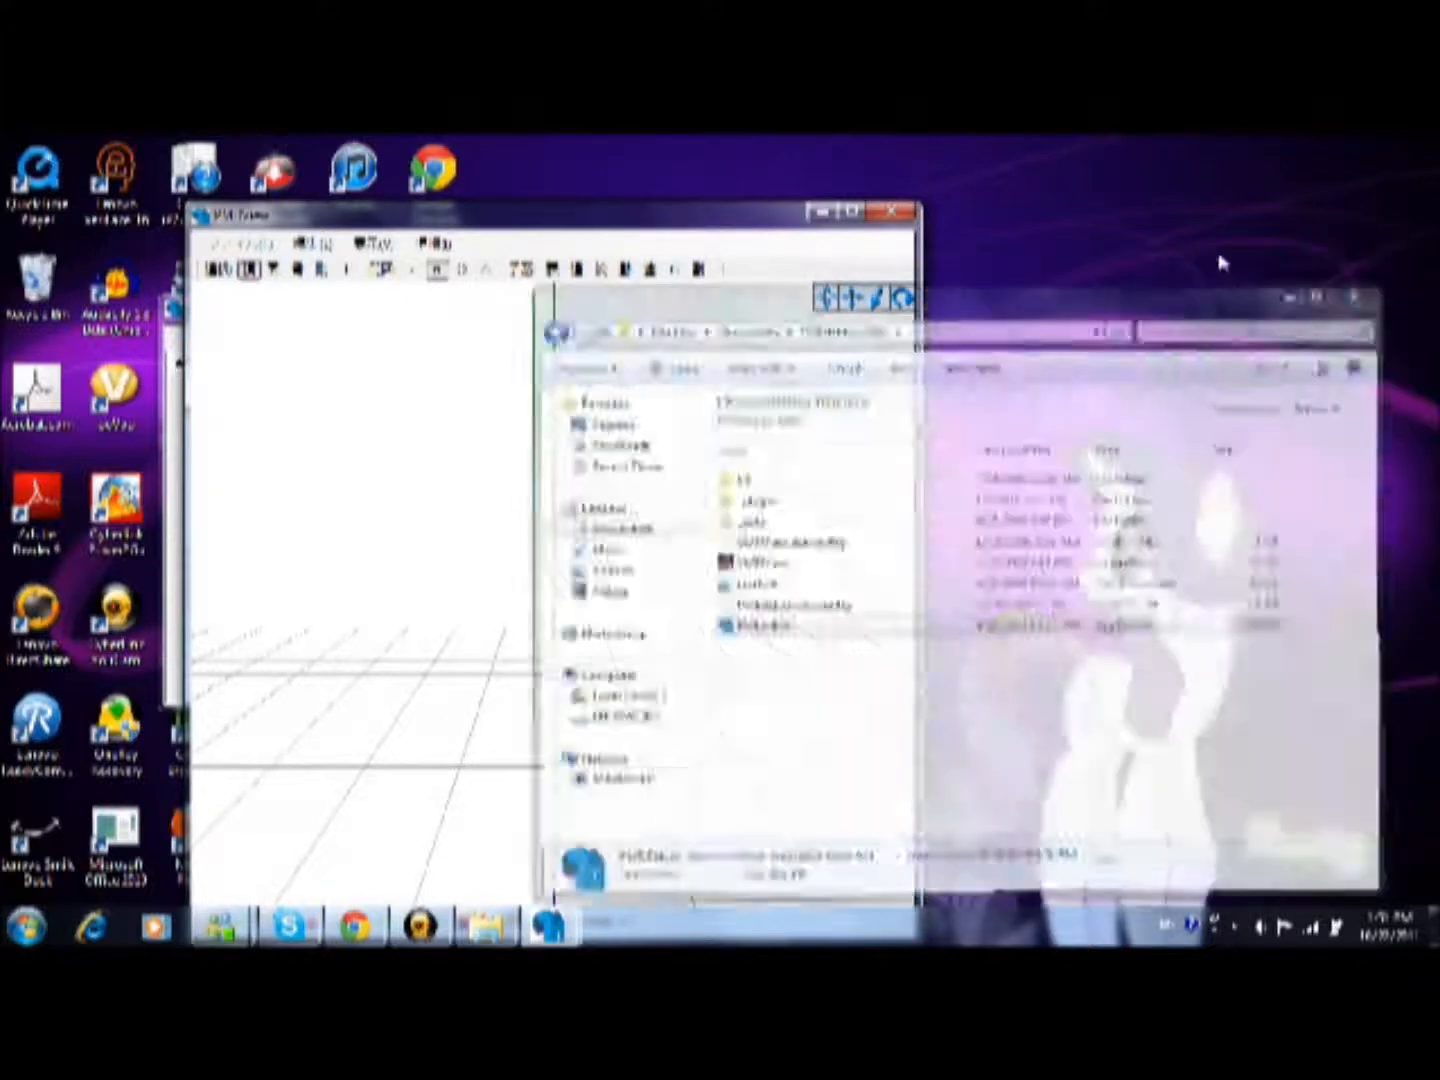
left_click_drag(660, 208, 1000, 185)
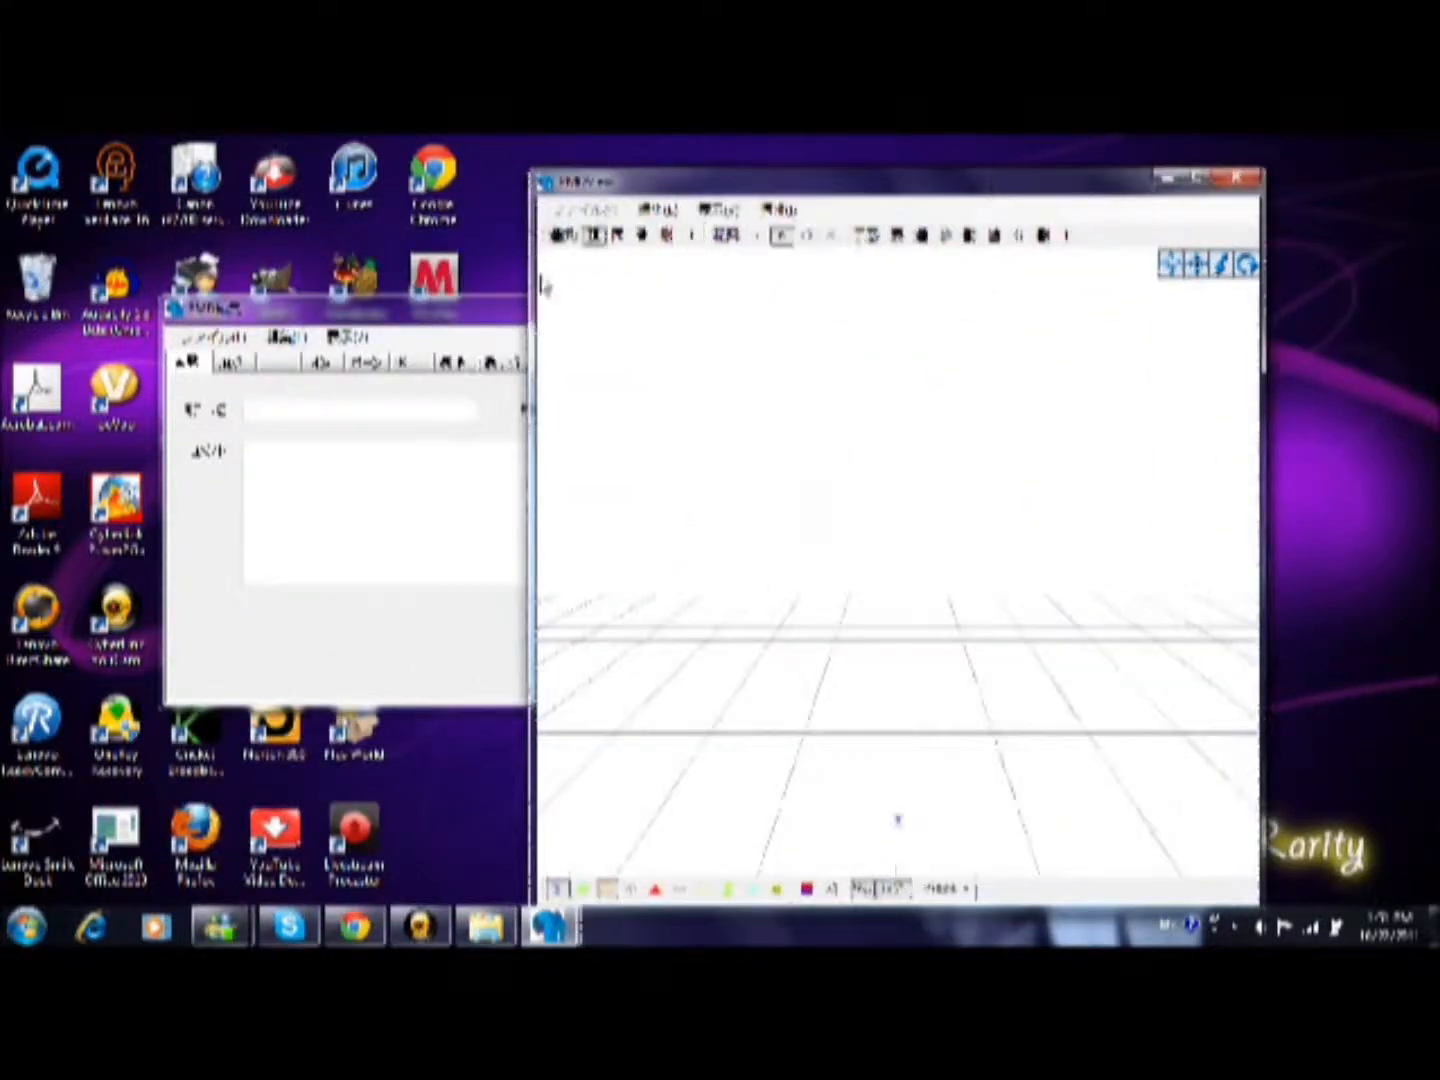
left_click_drag(509, 298, 421, 274)
Open the body 3.9.pmd model and turn it to a side view to inspect it
left_click(122, 312)
left_click(163, 362)
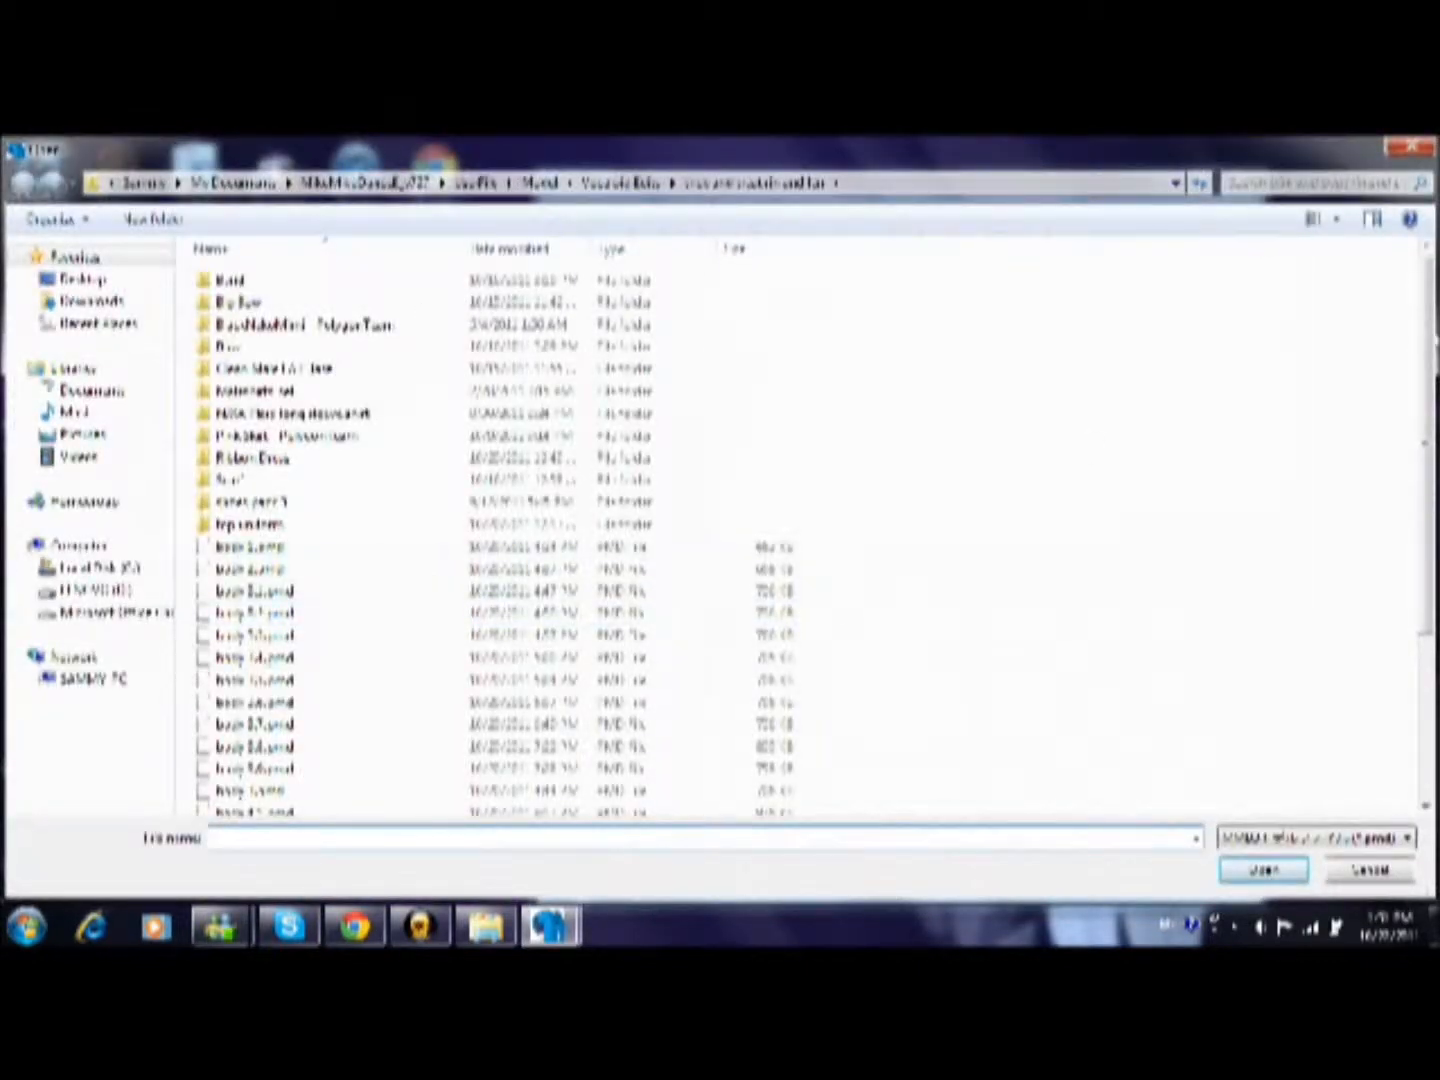
left_click_drag(1427, 455, 1427, 620)
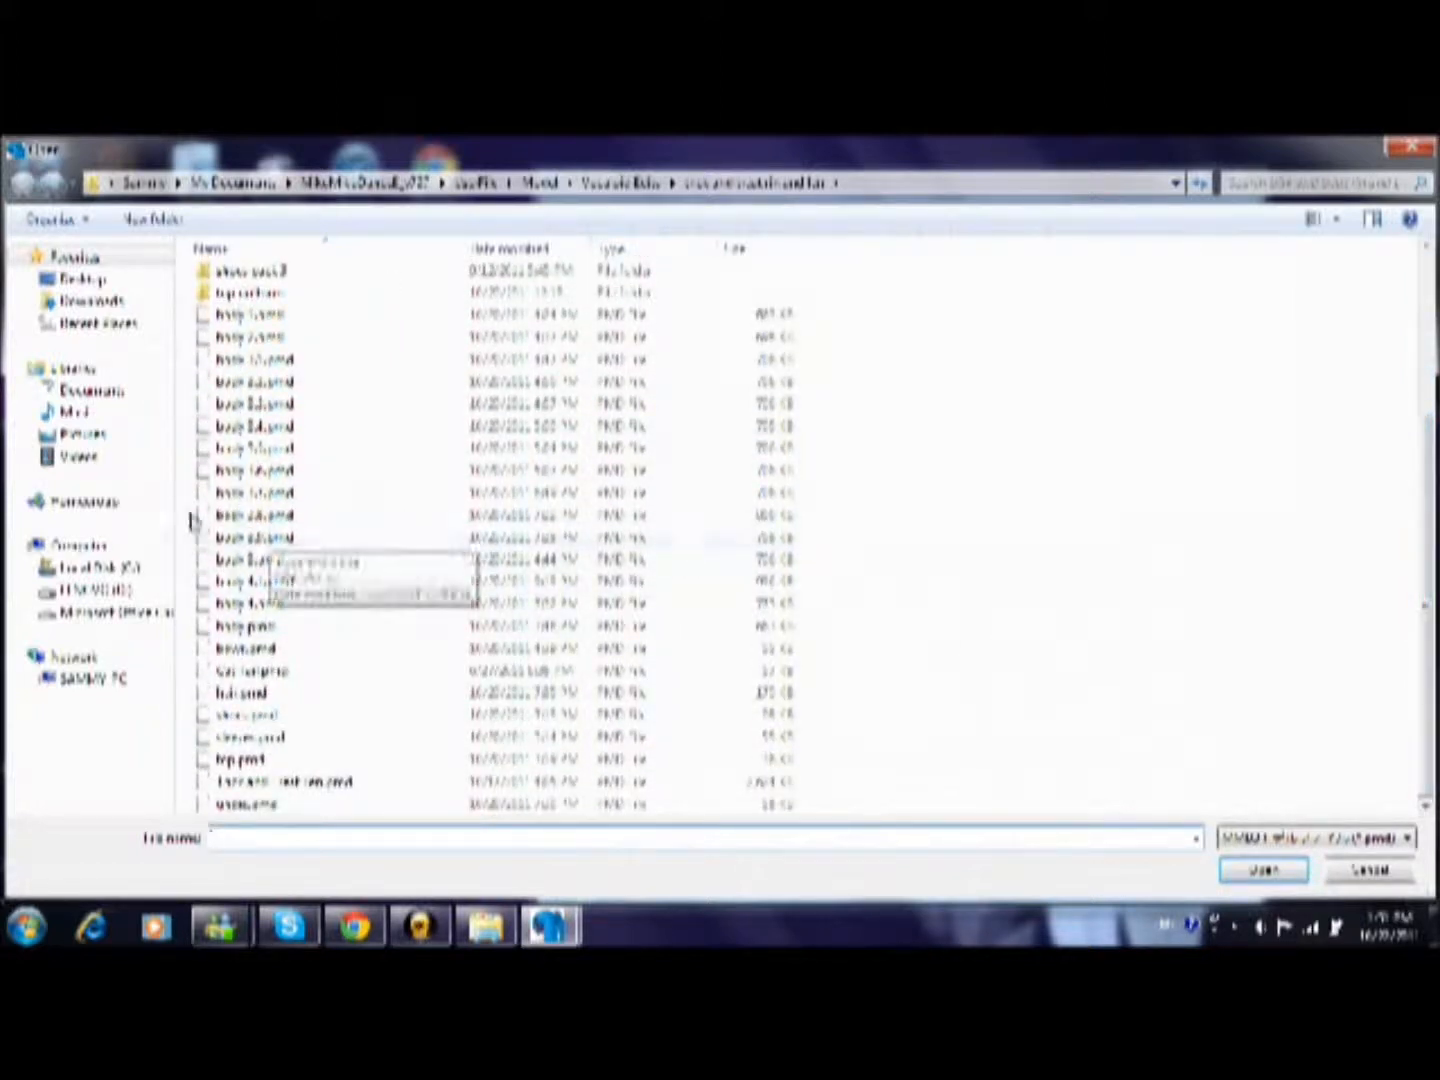
double_click(257, 541)
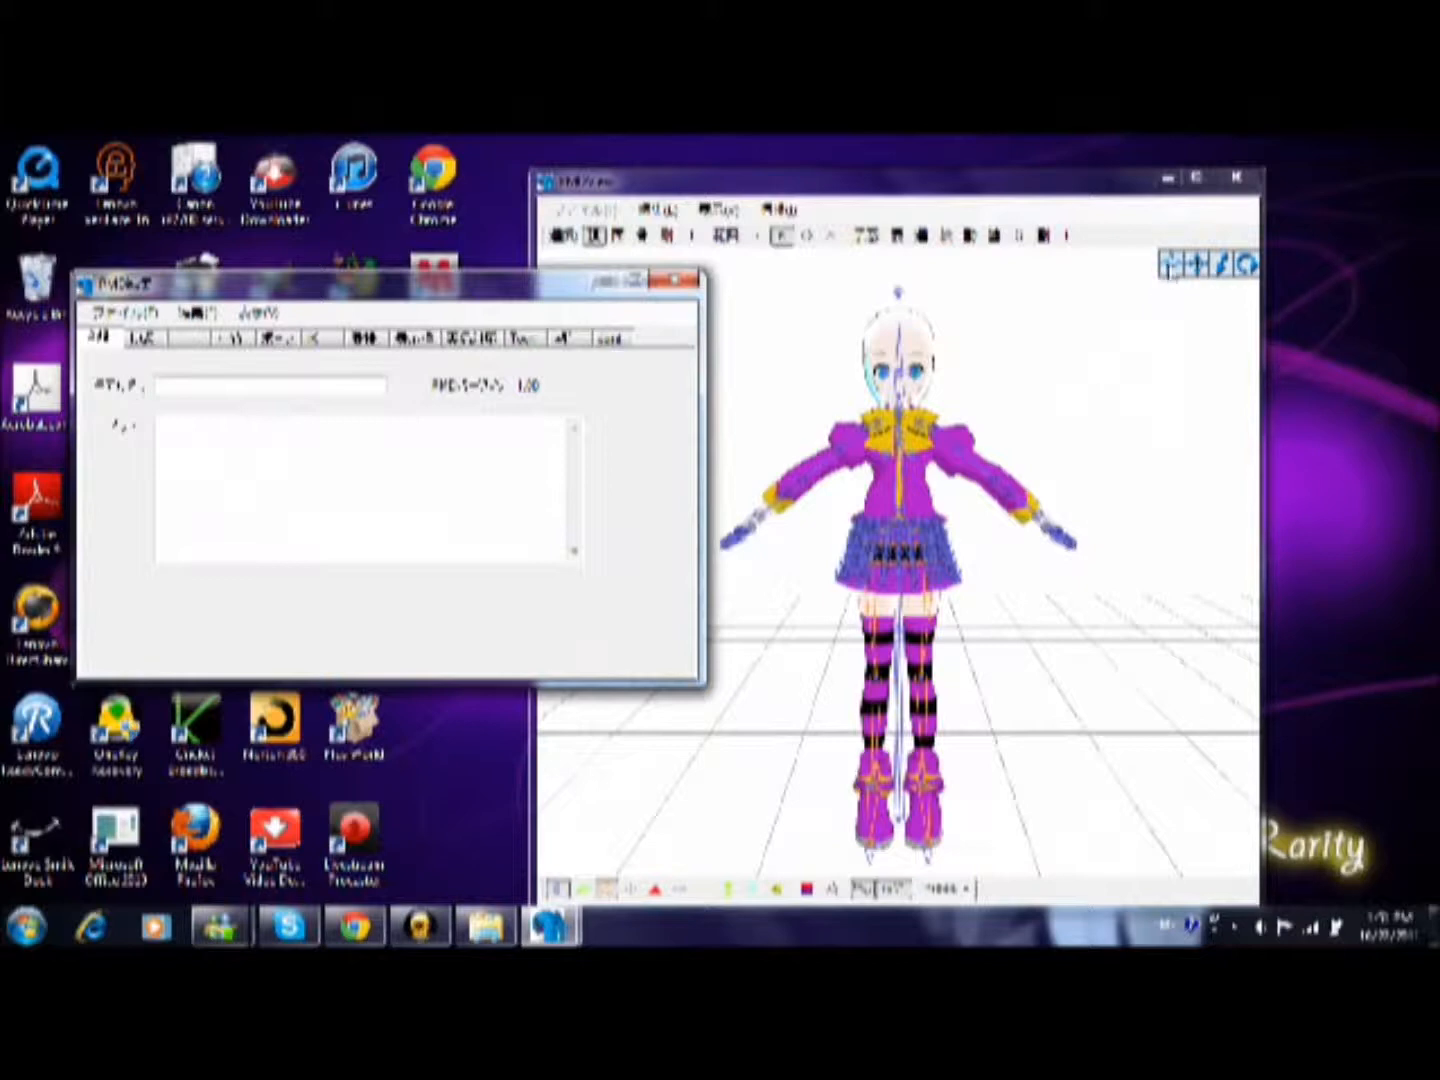
left_click(938, 282)
left_click_drag(1170, 267, 1105, 285)
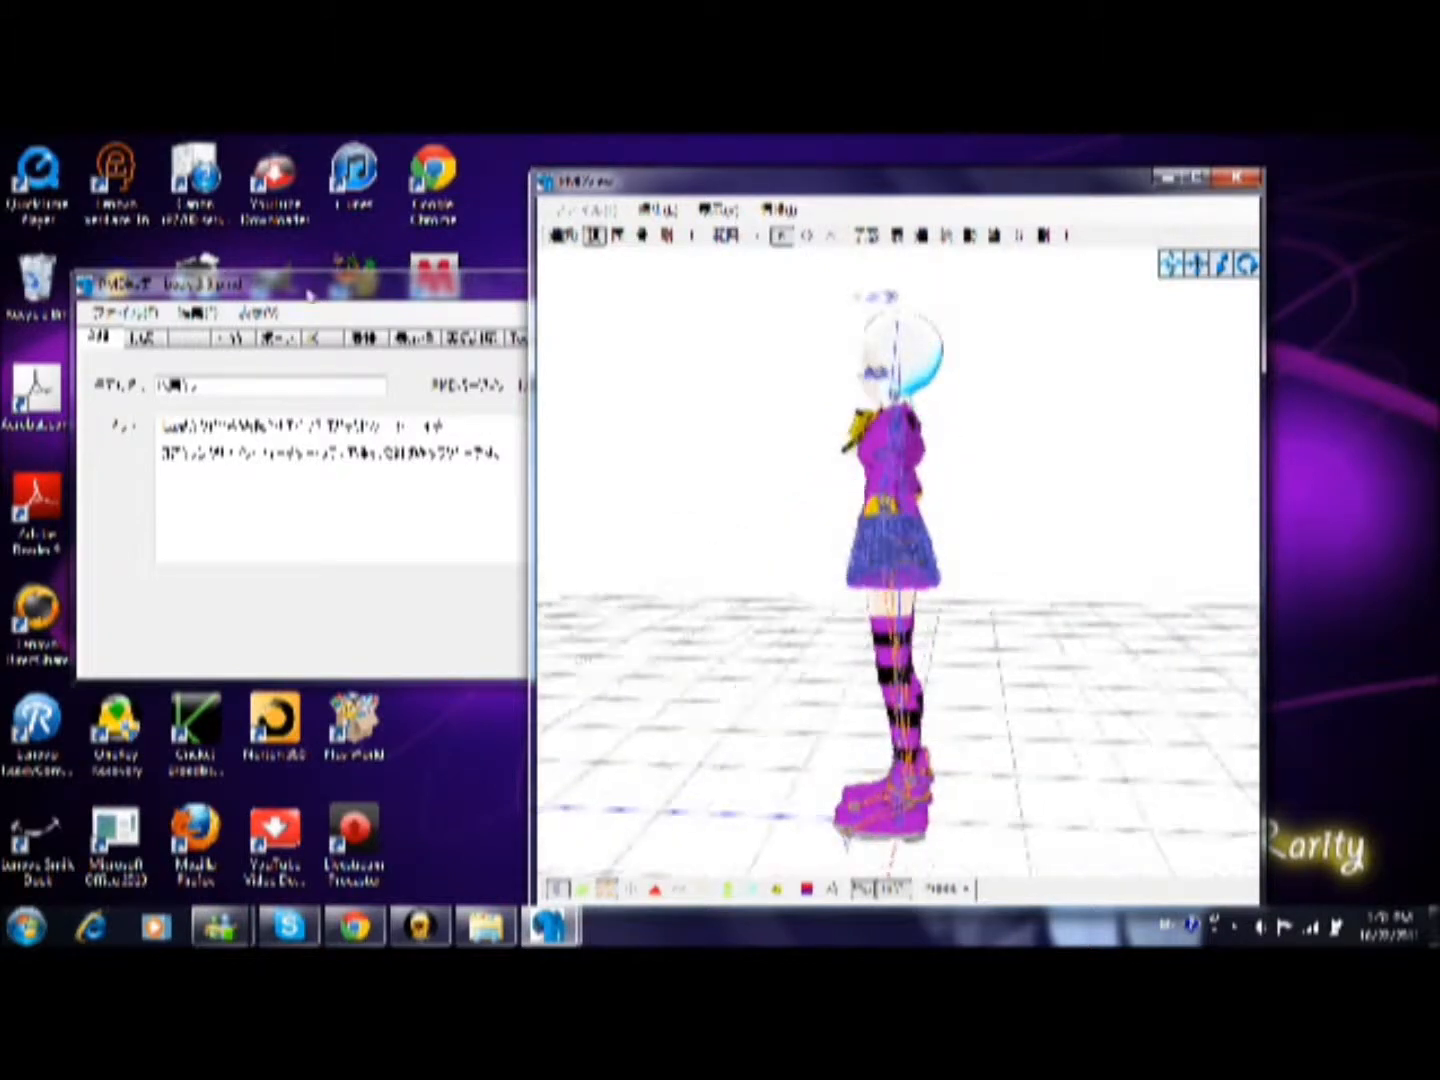
Discard the loaded model by starting a new file, and open body 3.7.pmd in its place
left_click(285, 293)
left_click(145, 314)
left_click(168, 352)
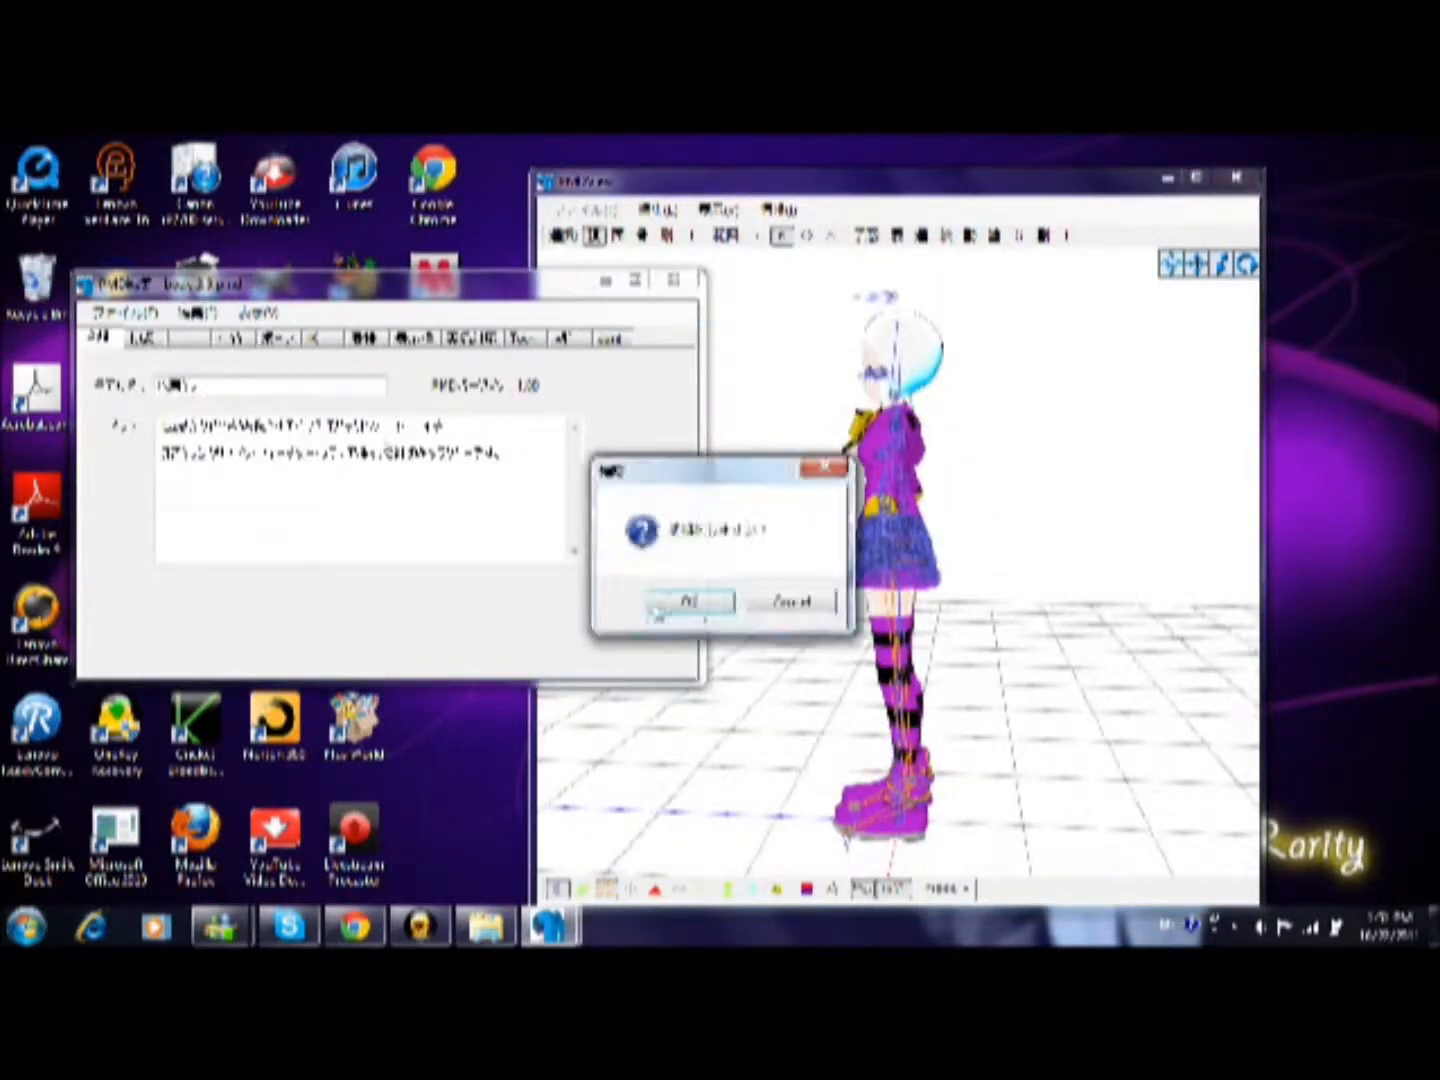
left_click(688, 602)
left_click(135, 316)
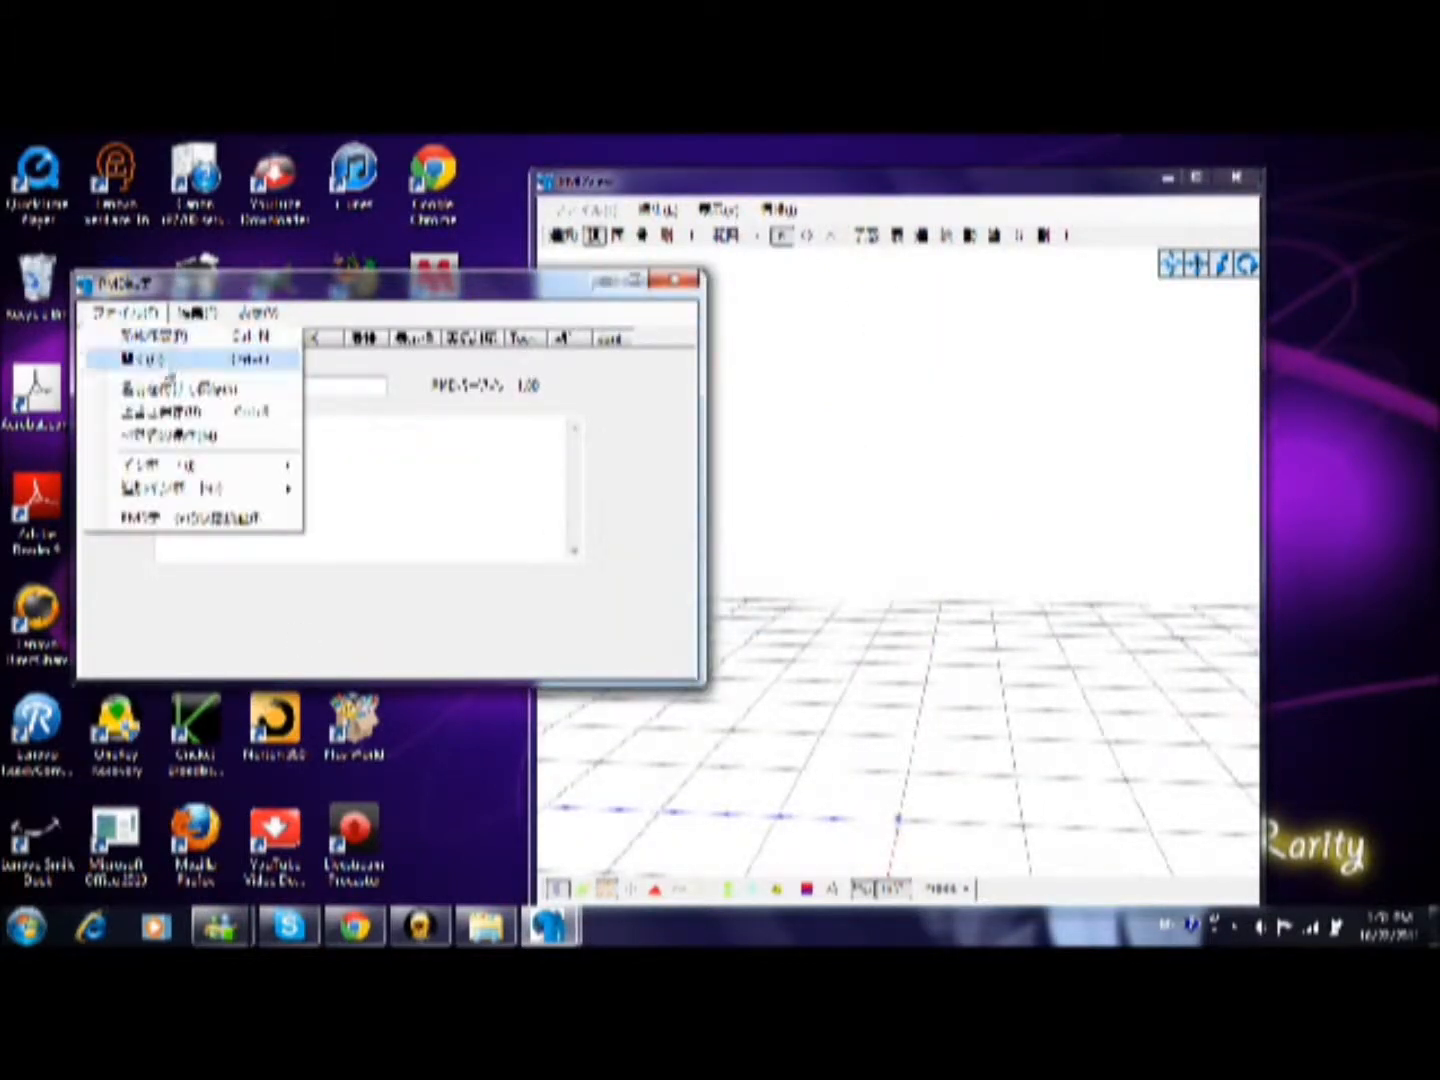
left_click(149, 360)
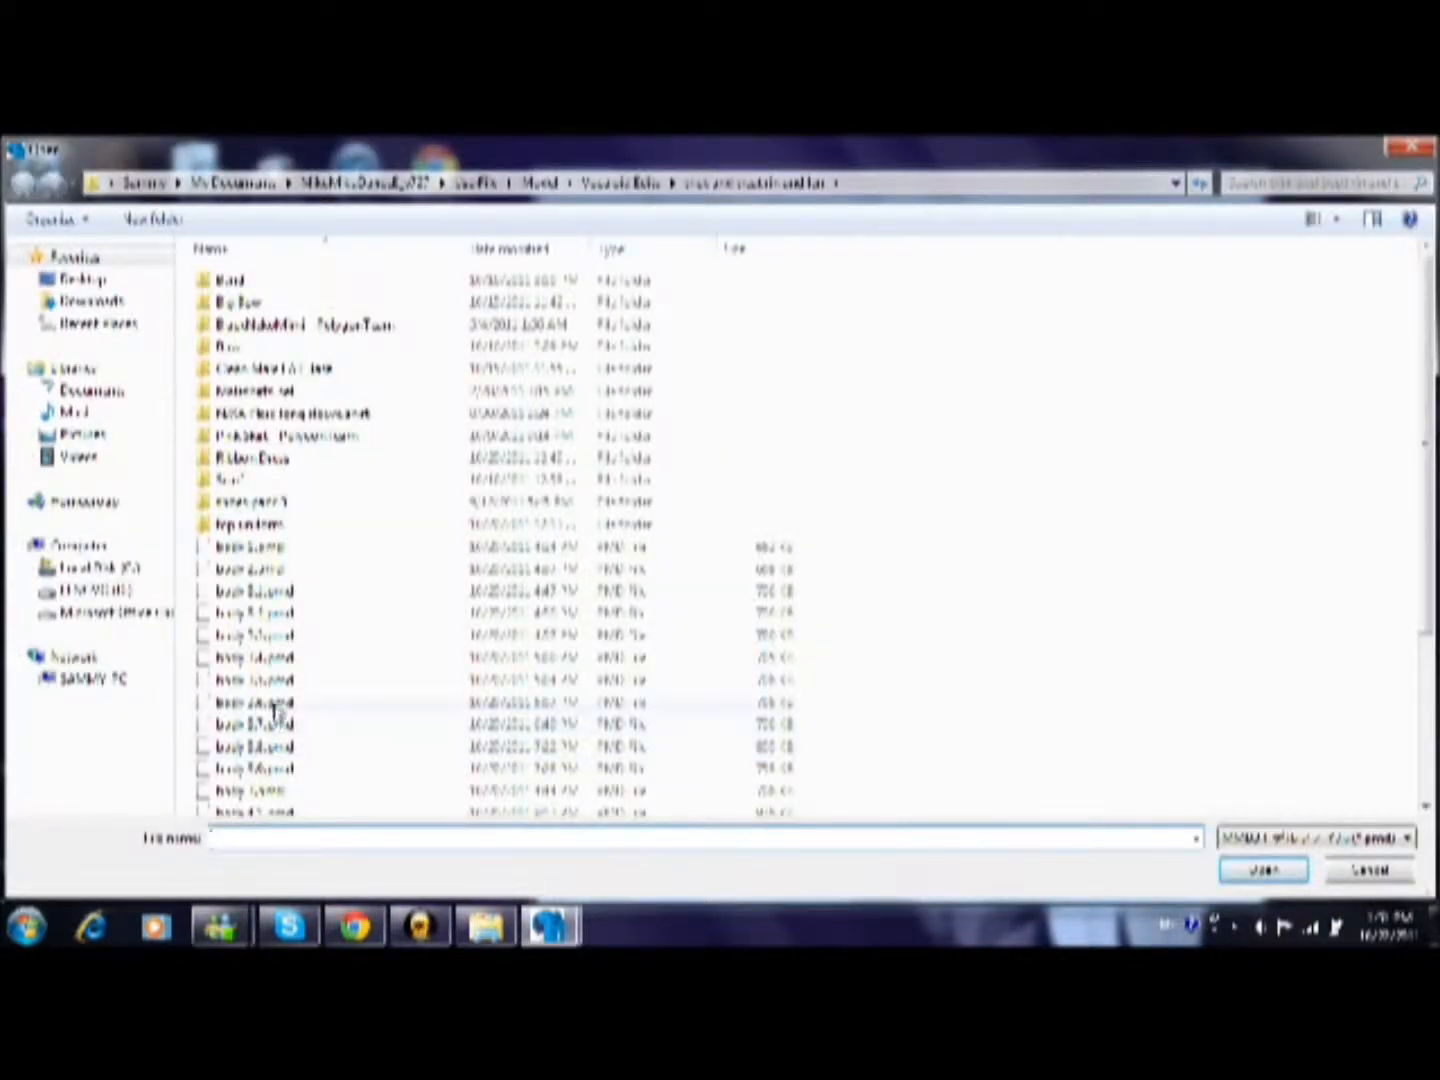
double_click(272, 726)
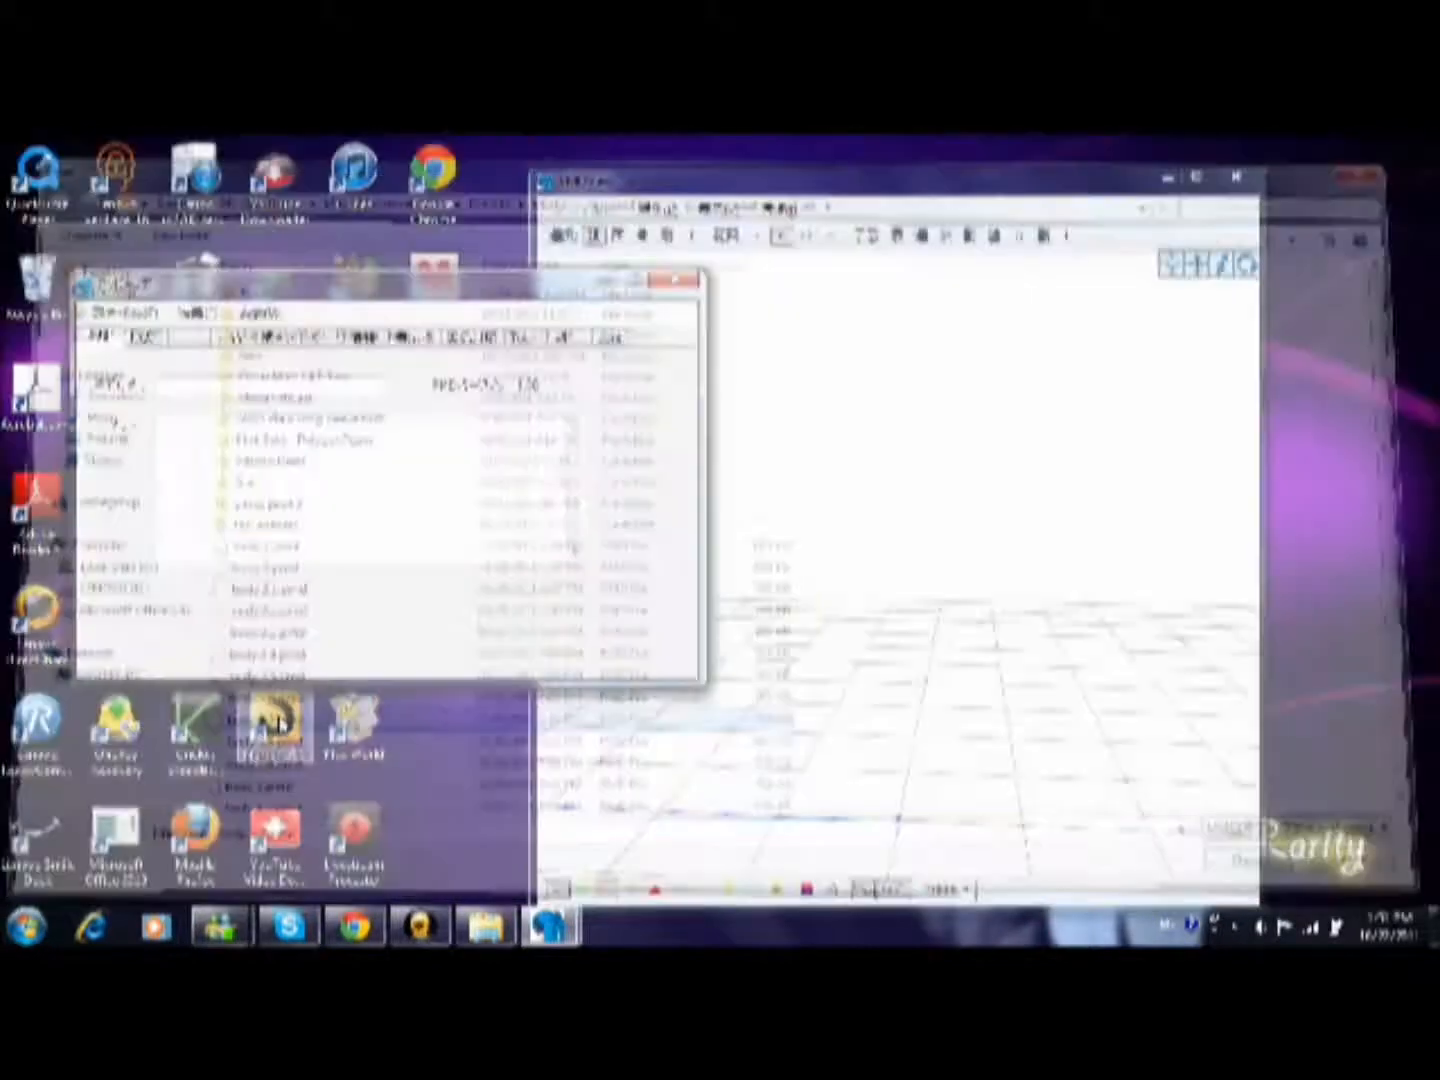
left_click(1090, 438)
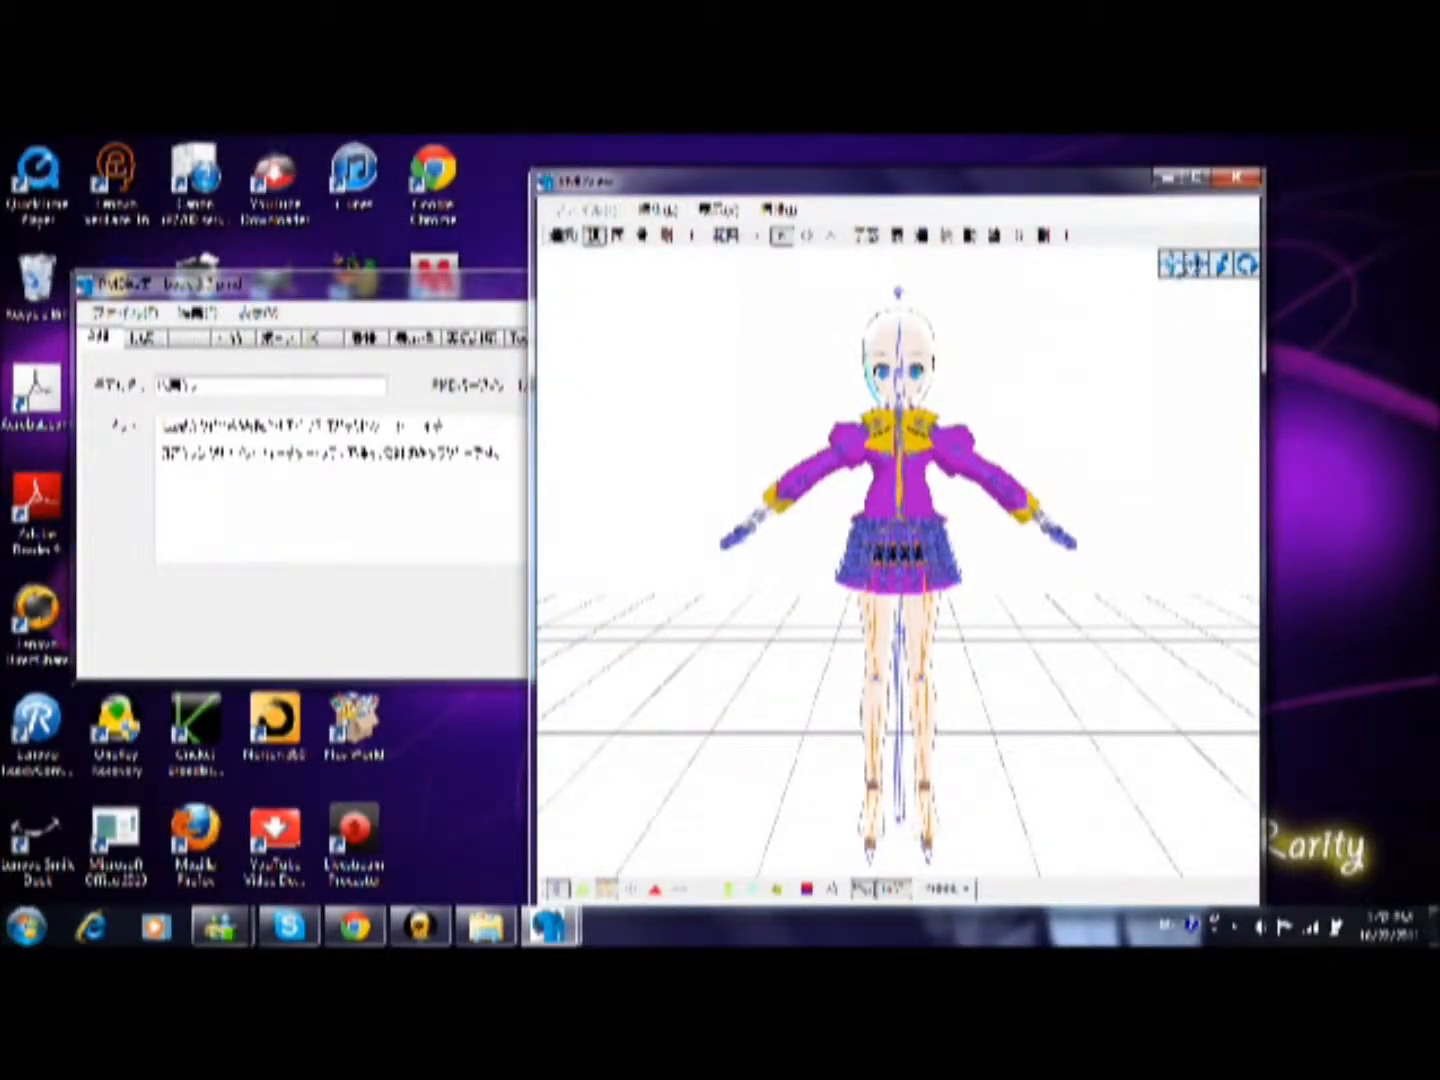
right_click_drag(1070, 450, 1040, 494)
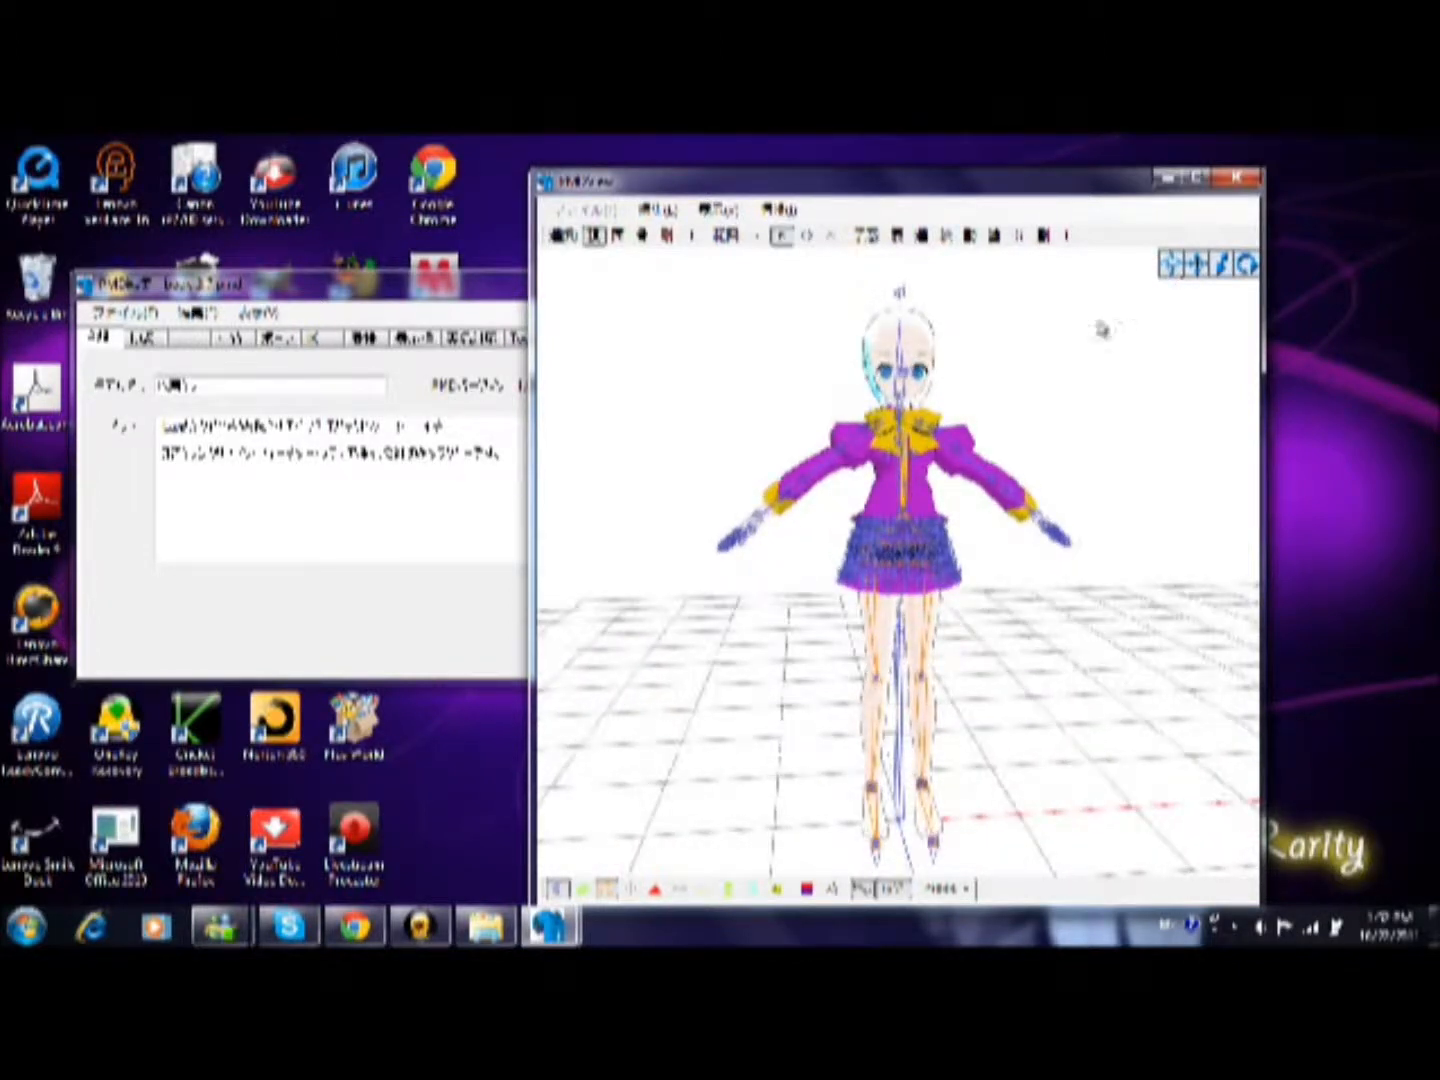
Show all auxiliary windows of the model view and place the sub-view beside the main view
left_click(716, 212)
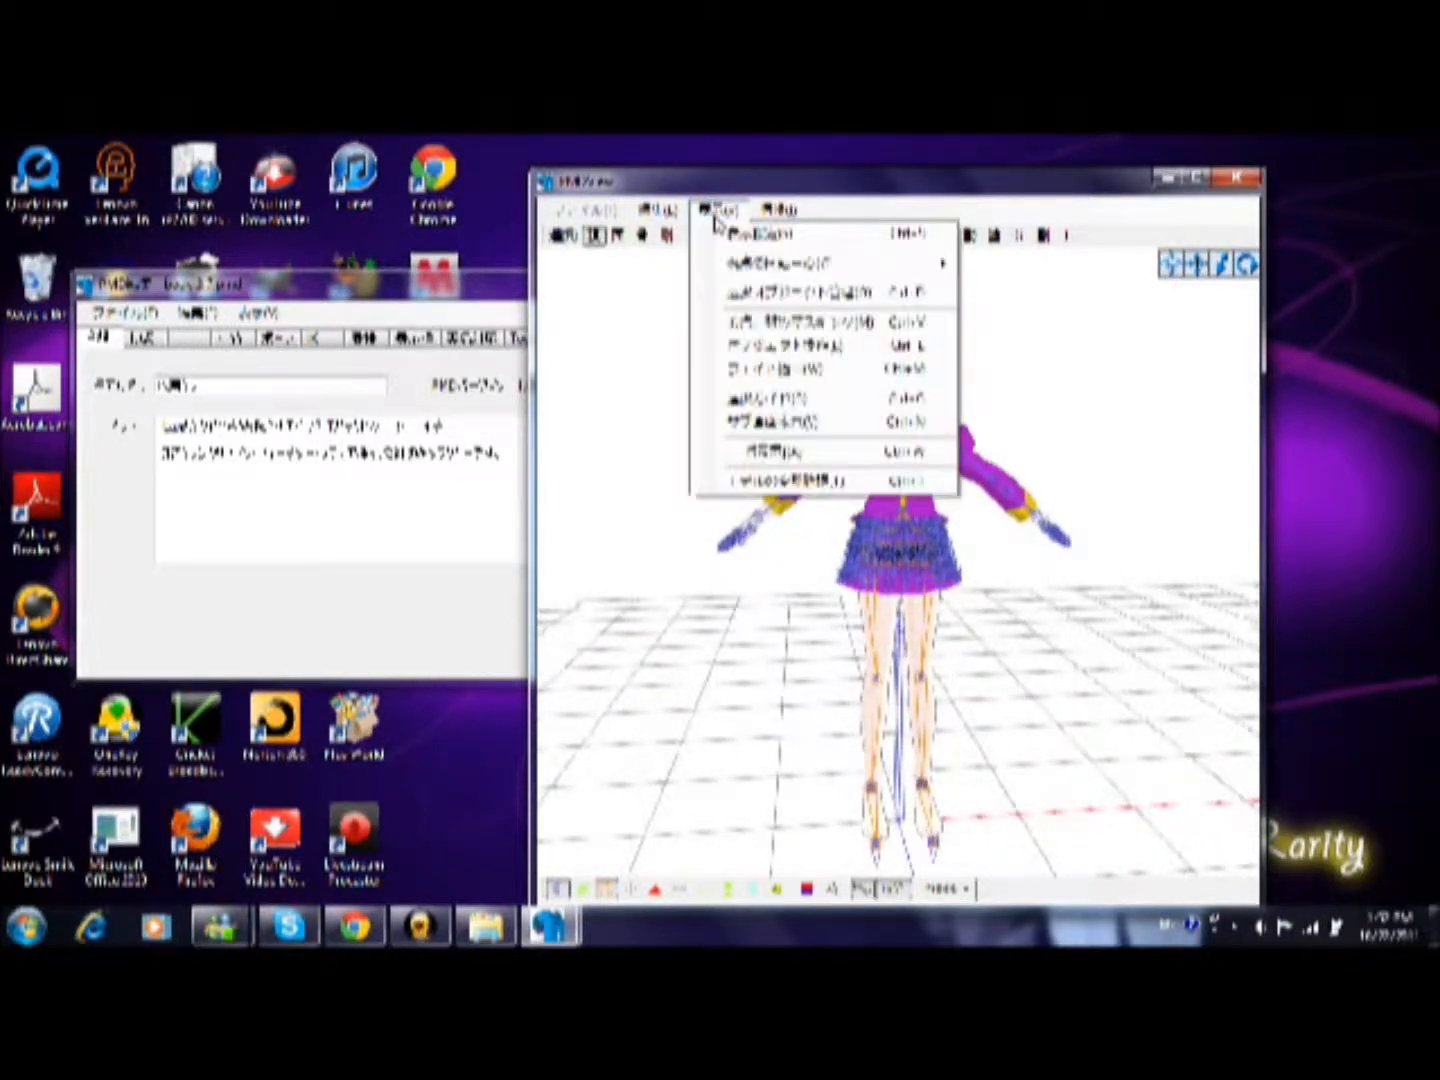
left_click(763, 450)
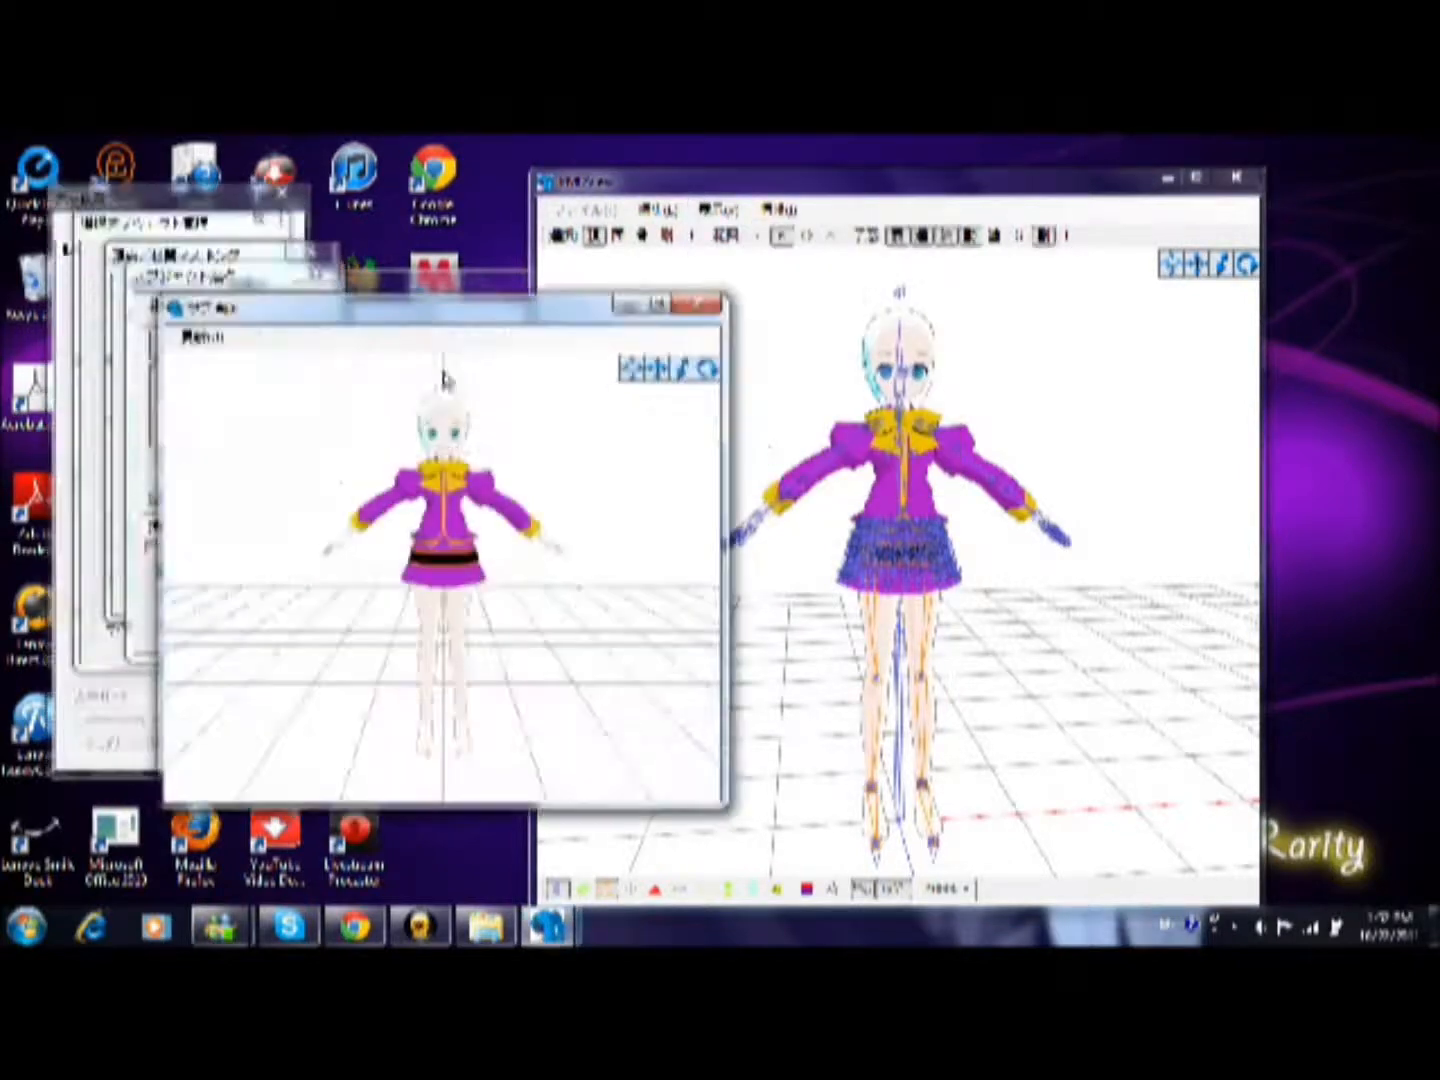
left_click_drag(1295, 340, 1245, 336)
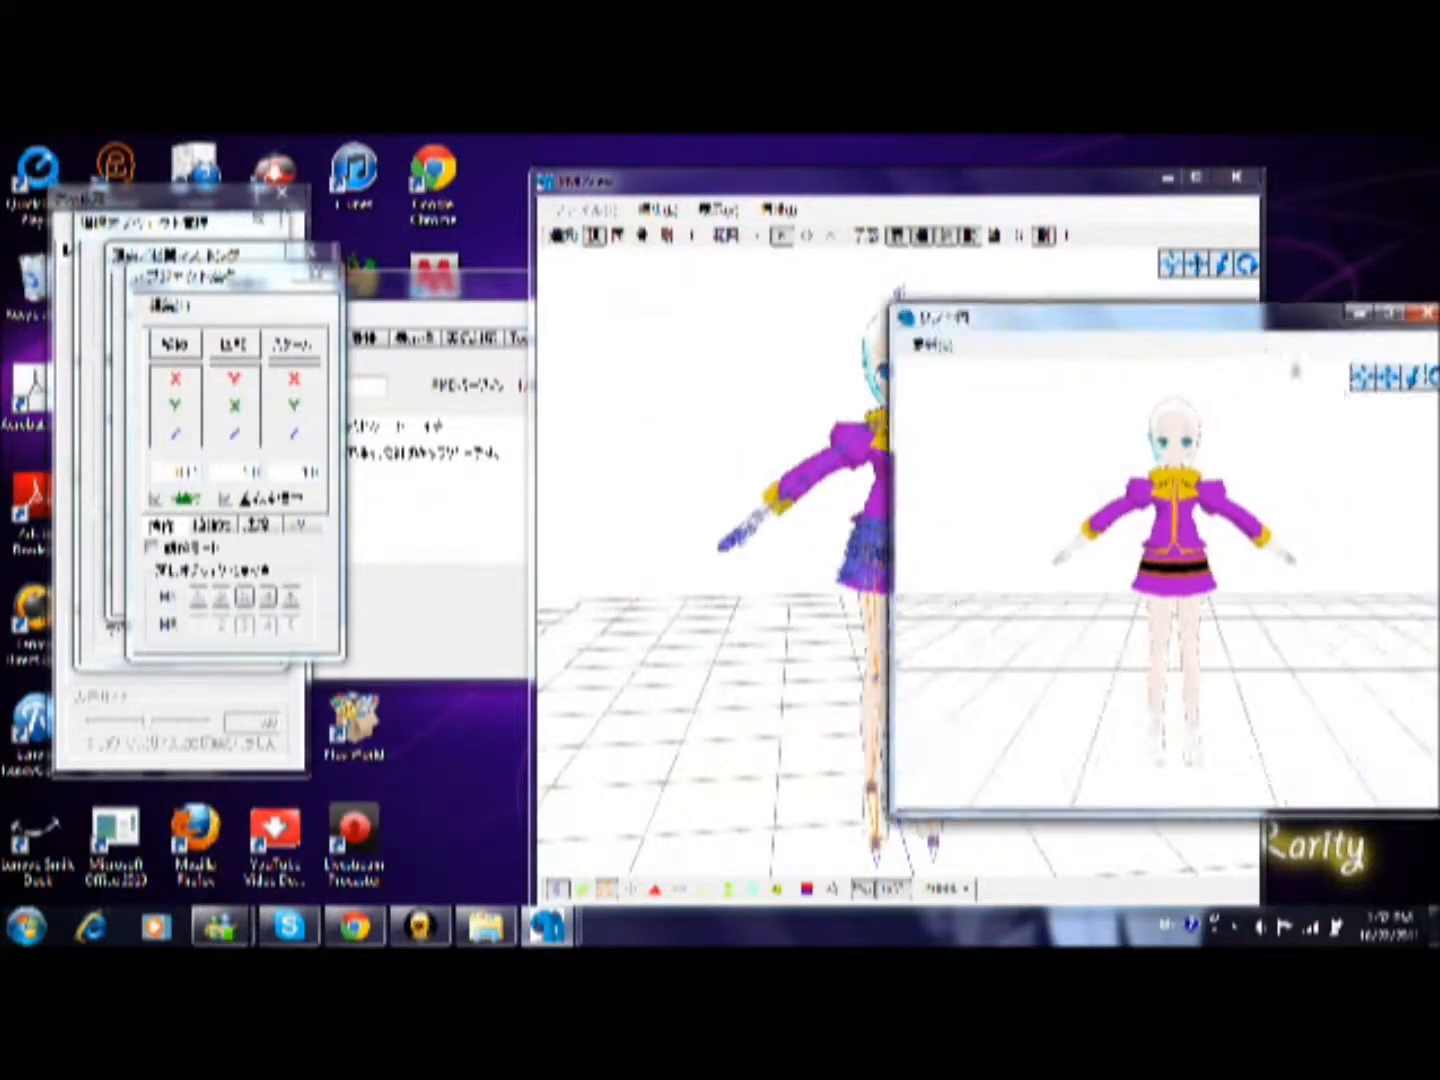
mouse_move(1355, 382)
left_mouse_down()
mouse_move(1190, 383)
mouse_move(1355, 383)
left_mouse_up()
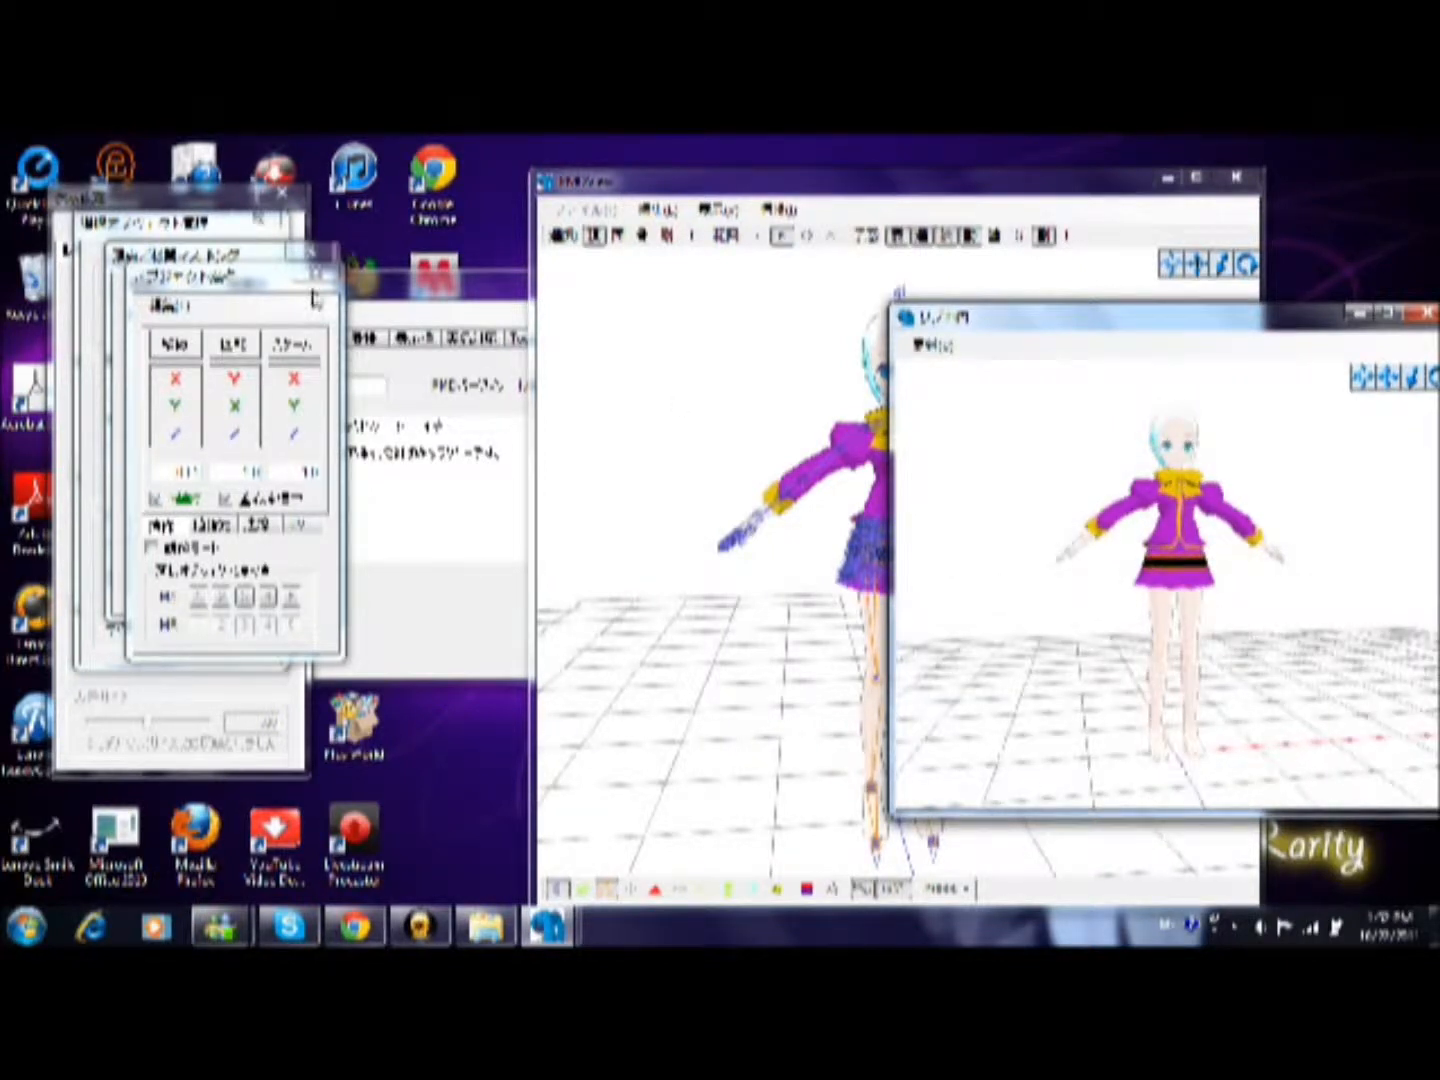
Set the vertex and material masking window to filter by material and enable only the first material
left_click(211, 256)
left_click(133, 375)
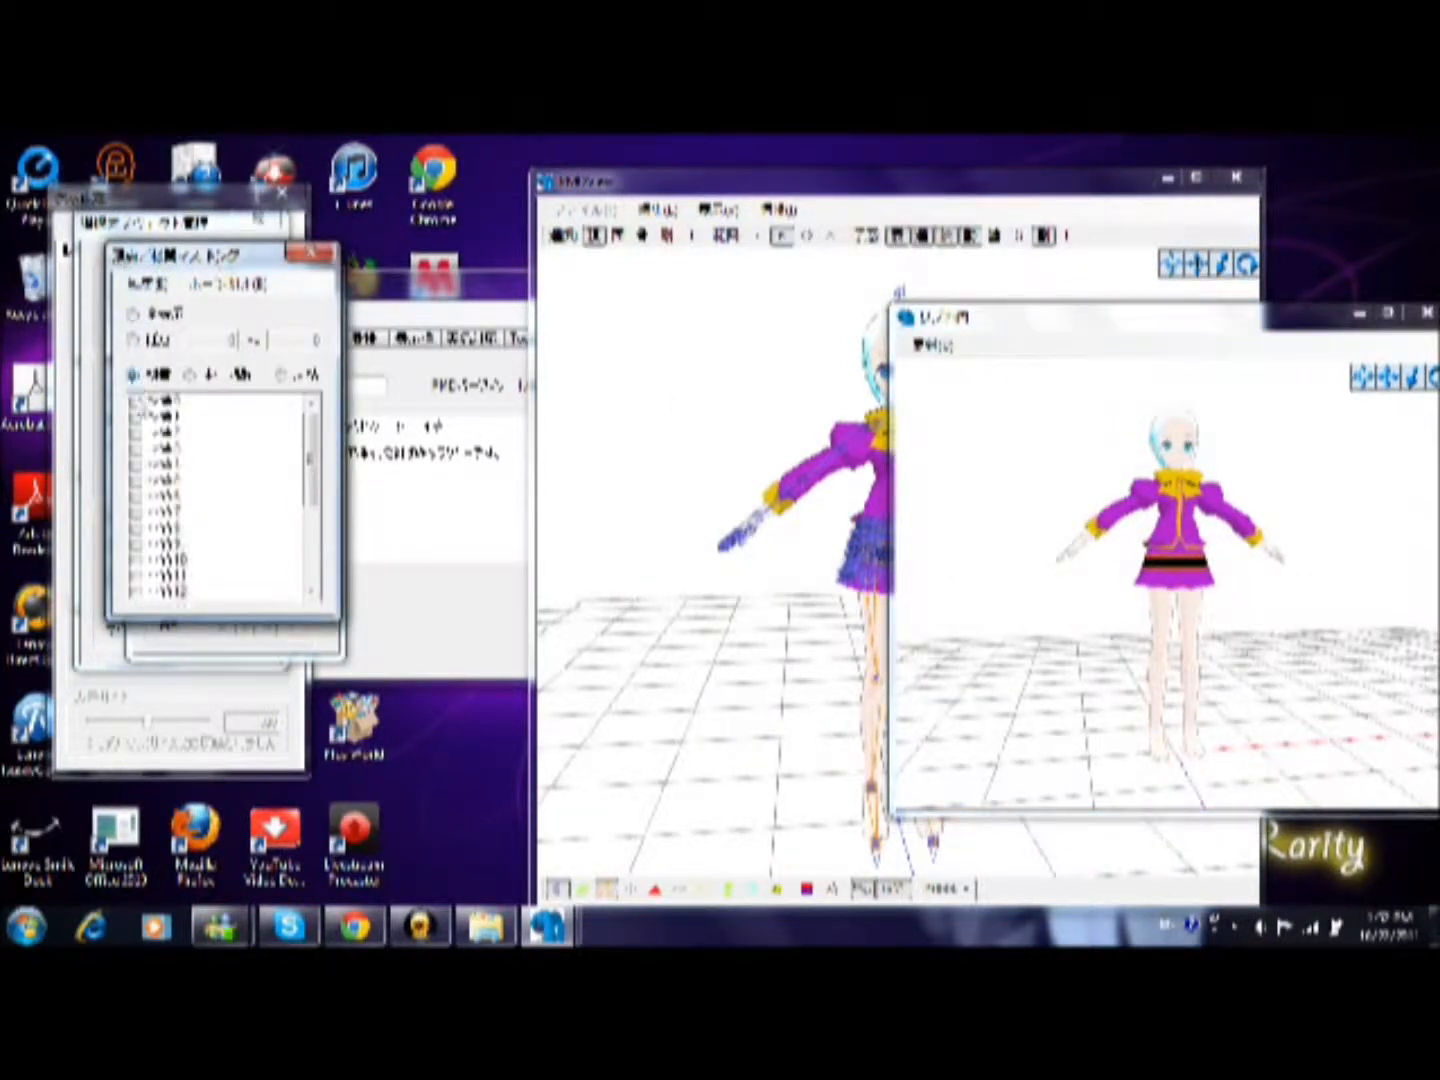
left_click(140, 403)
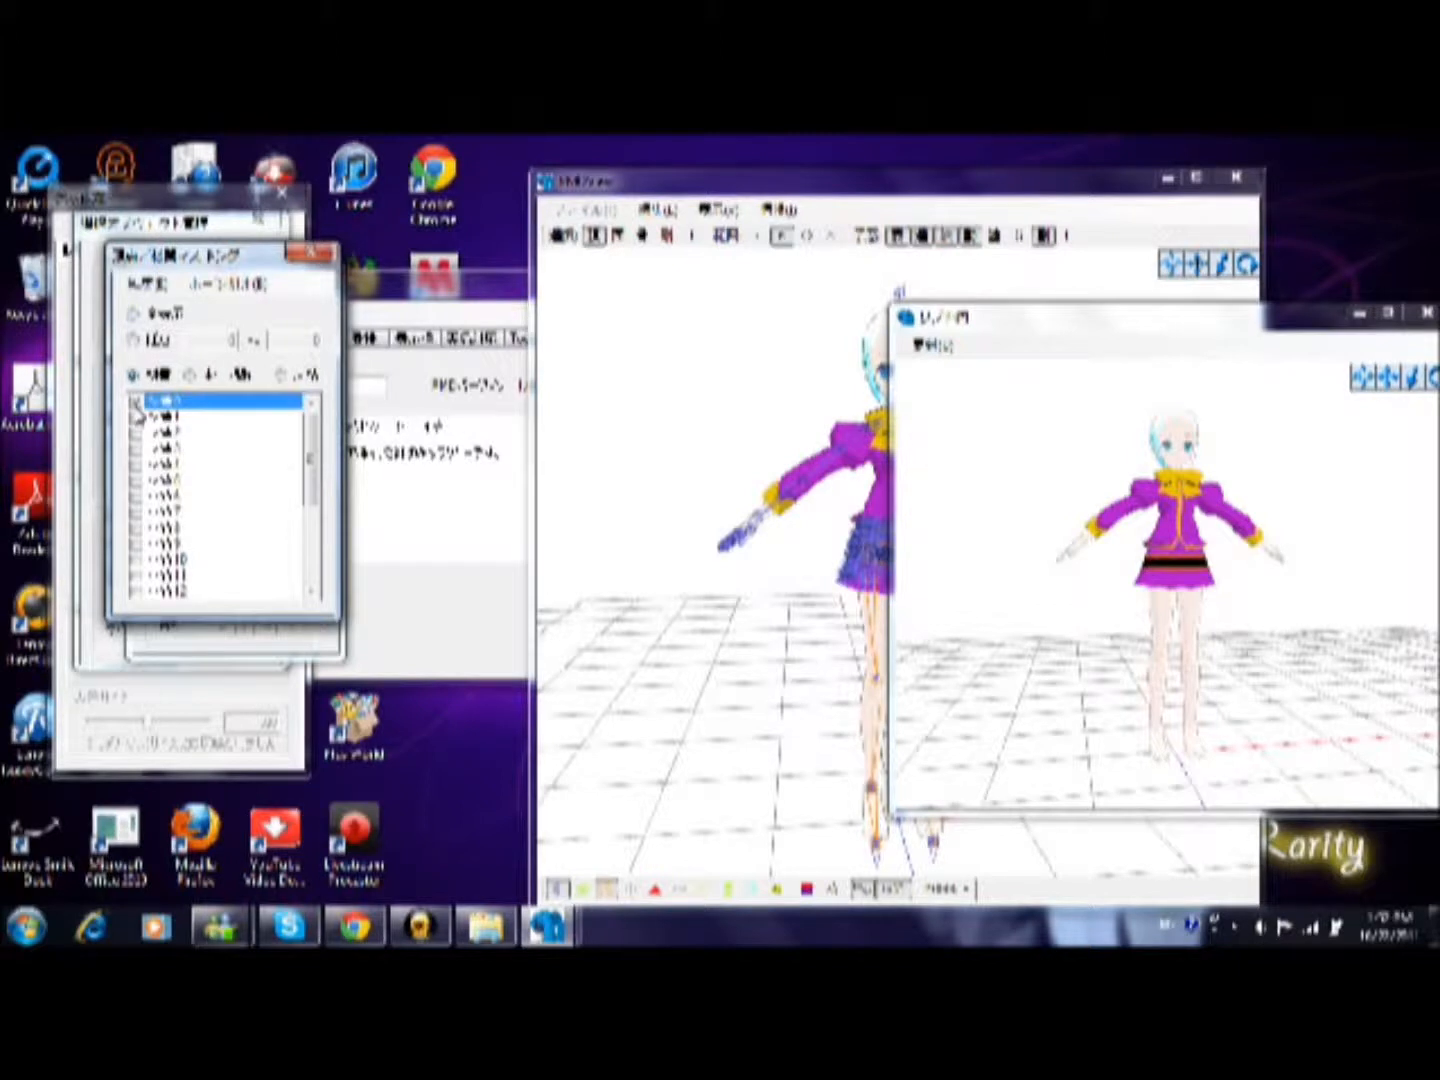
left_click(130, 224)
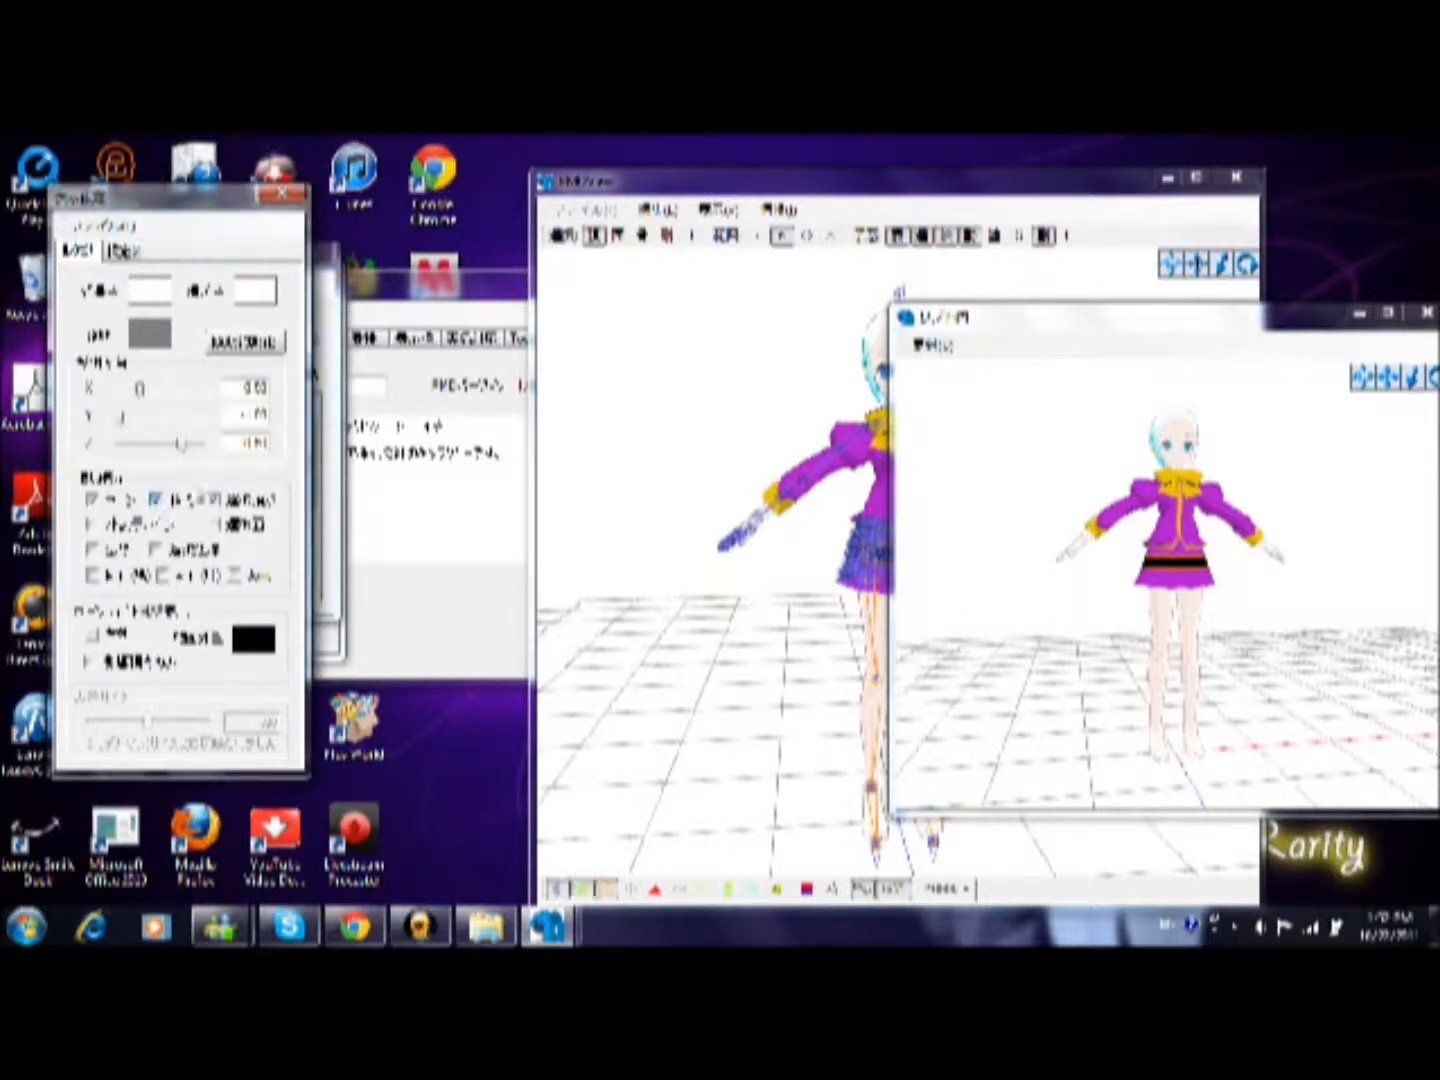
left_click(331, 487)
left_click(137, 402)
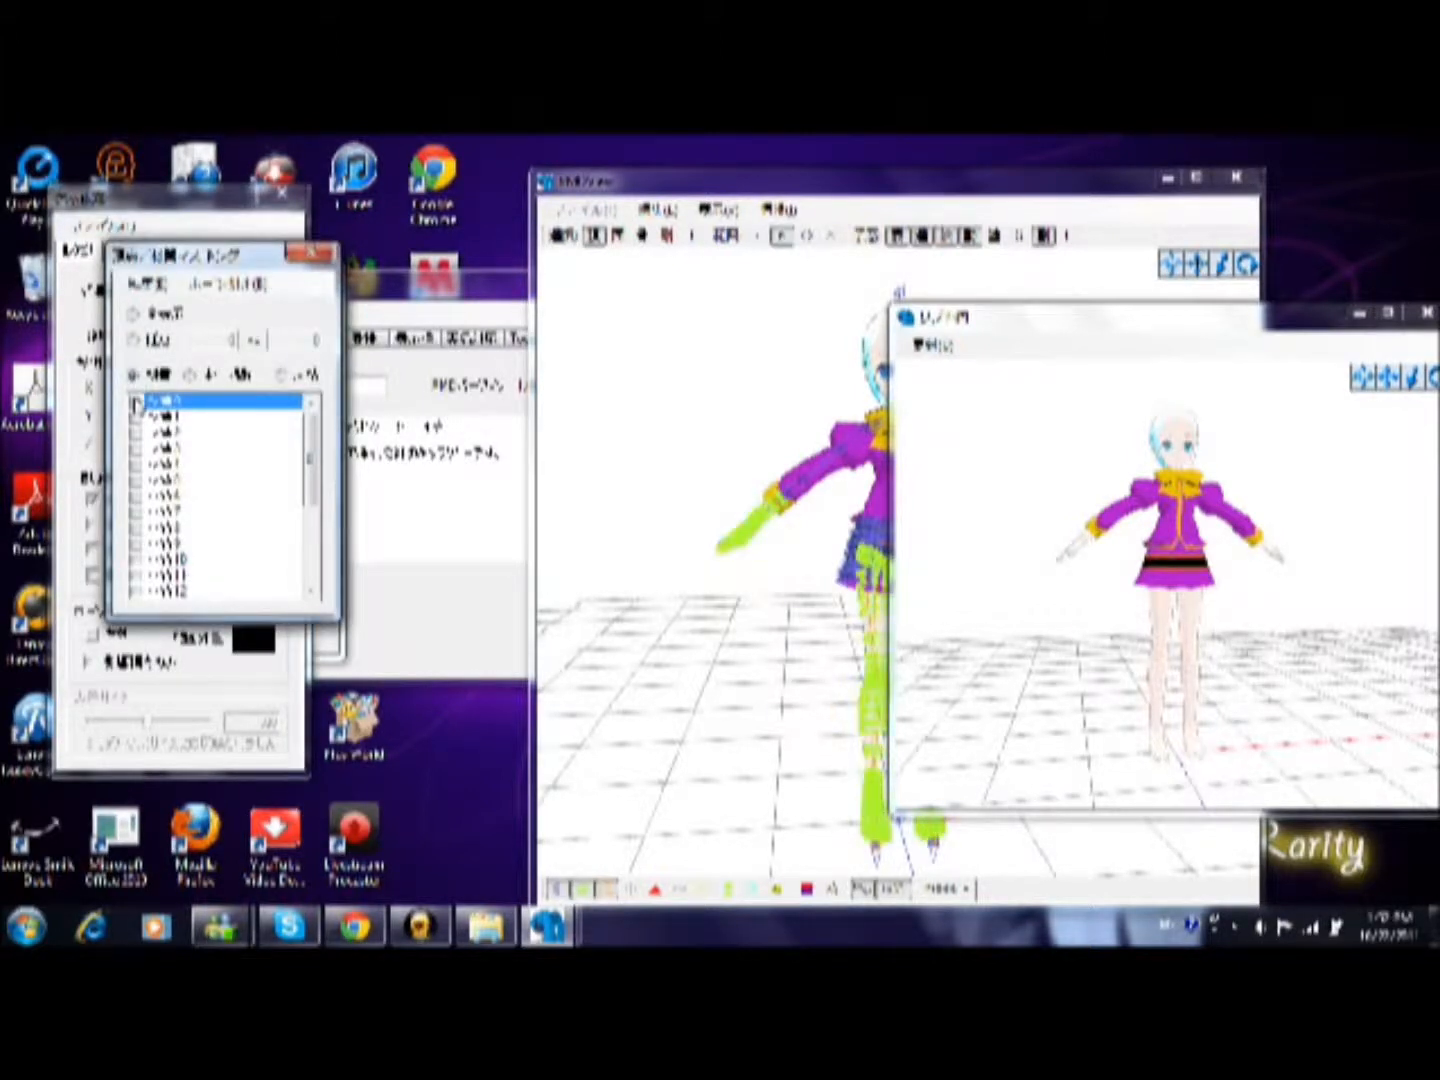
left_click_drag(1177, 333, 1408, 334)
right_click_drag(1030, 640, 1031, 590)
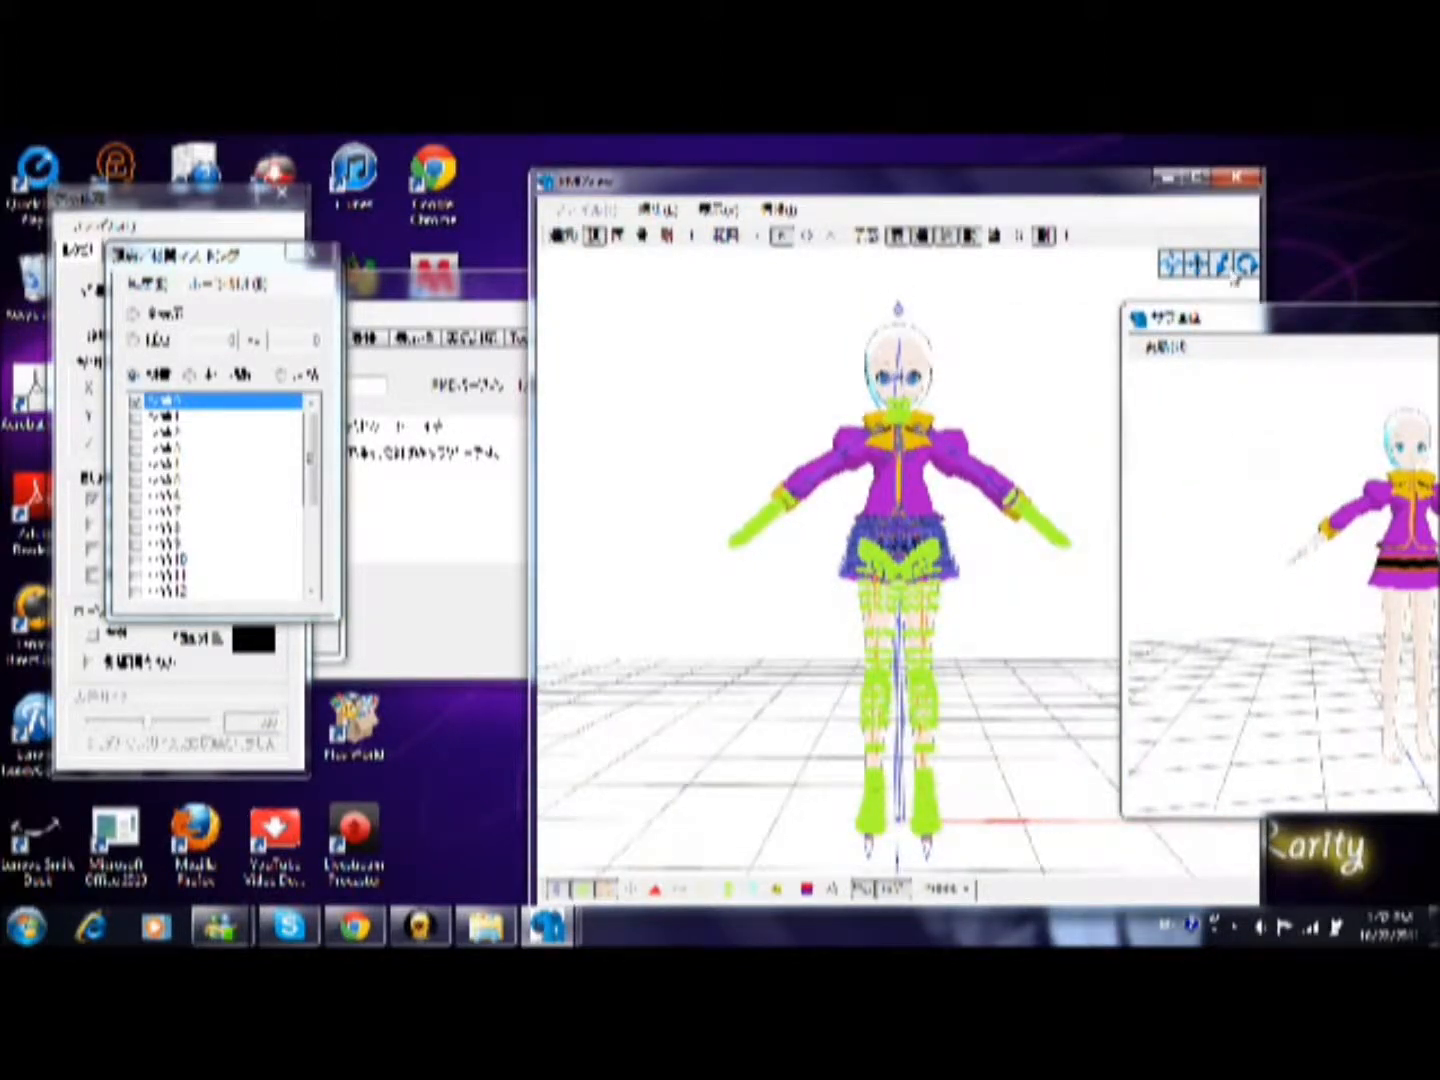
left_click_drag(1221, 266, 1222, 248)
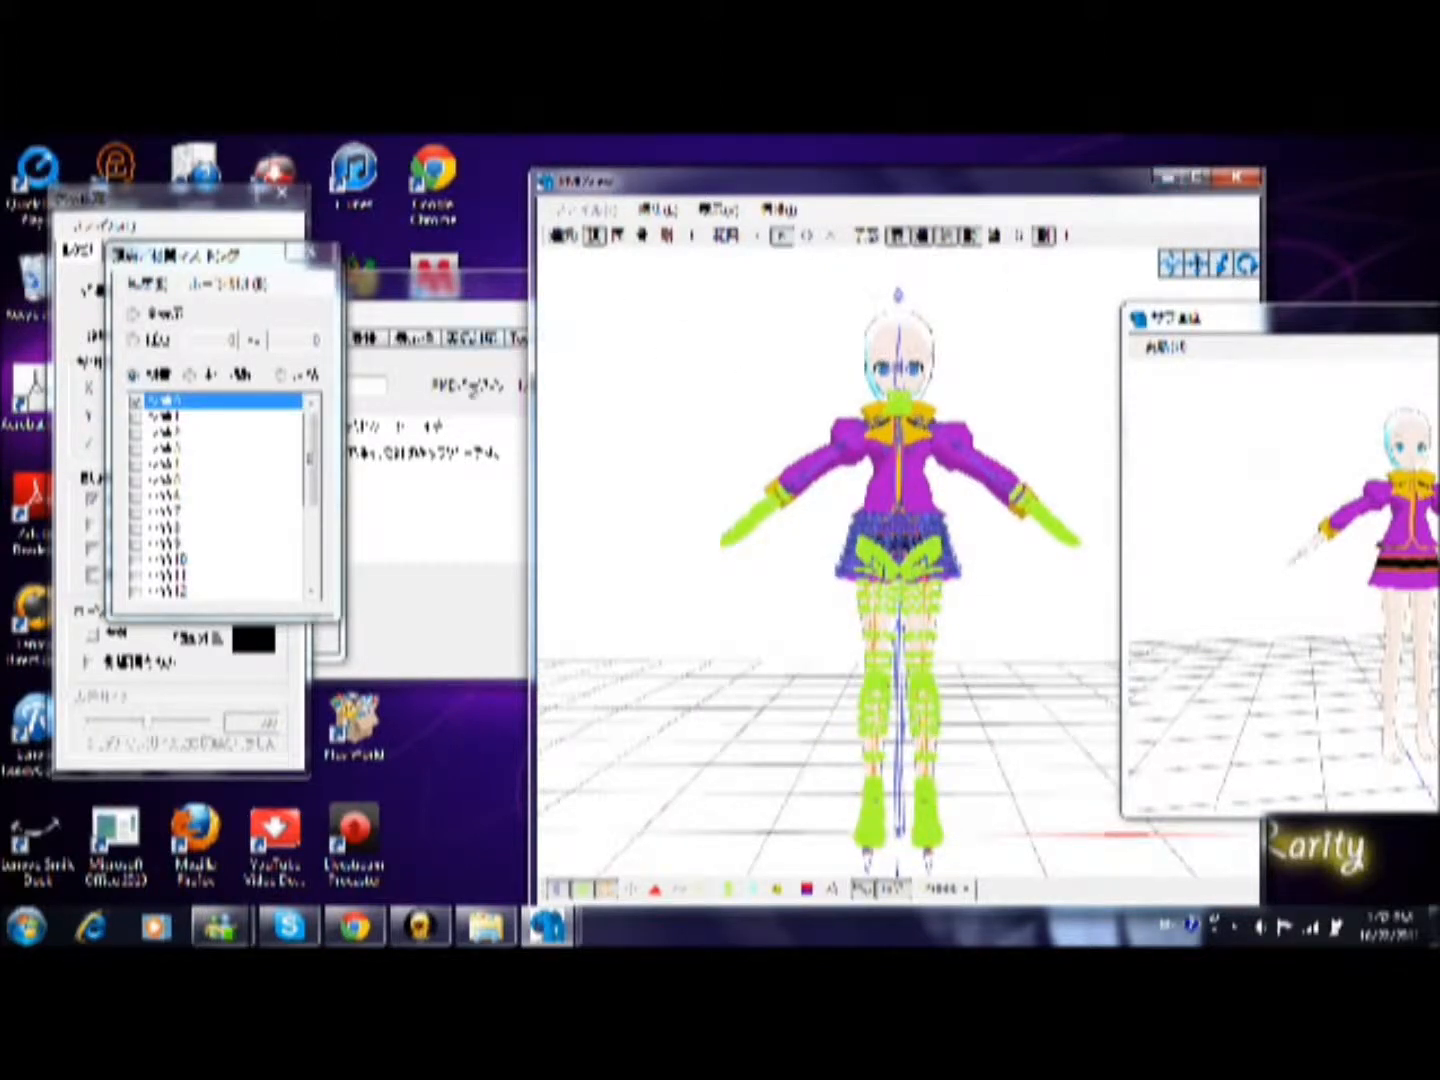
Minimize the PMDEditor windows, then launch GIMP and spread its windows out on the desktop
left_click(1166, 176)
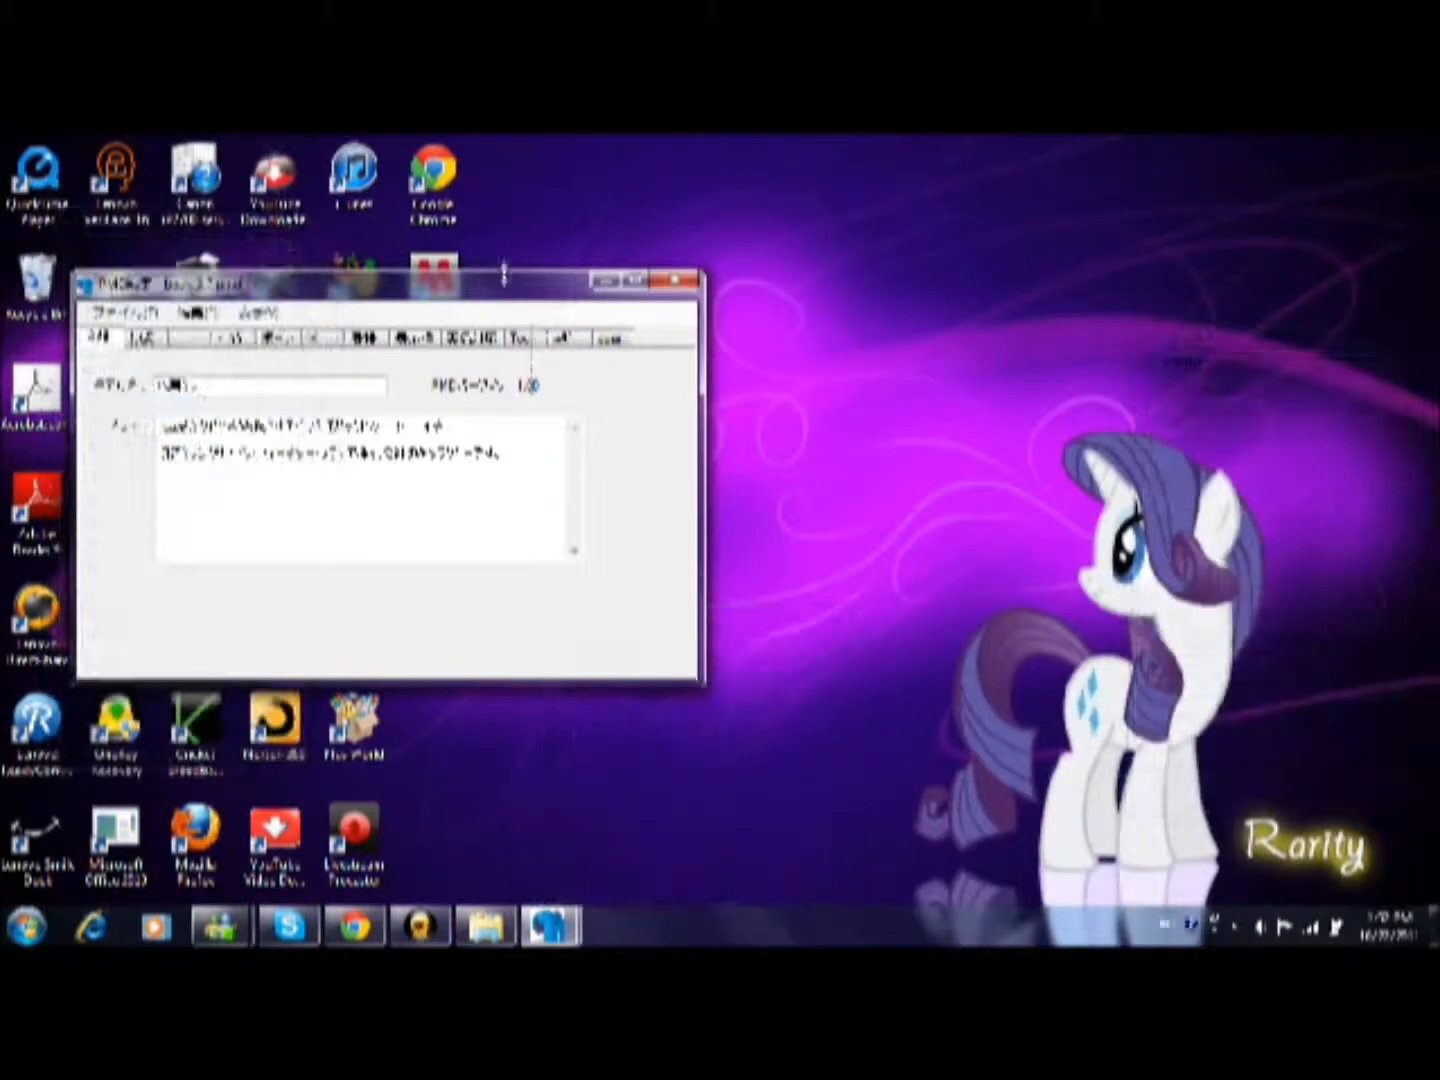
left_click(605, 281)
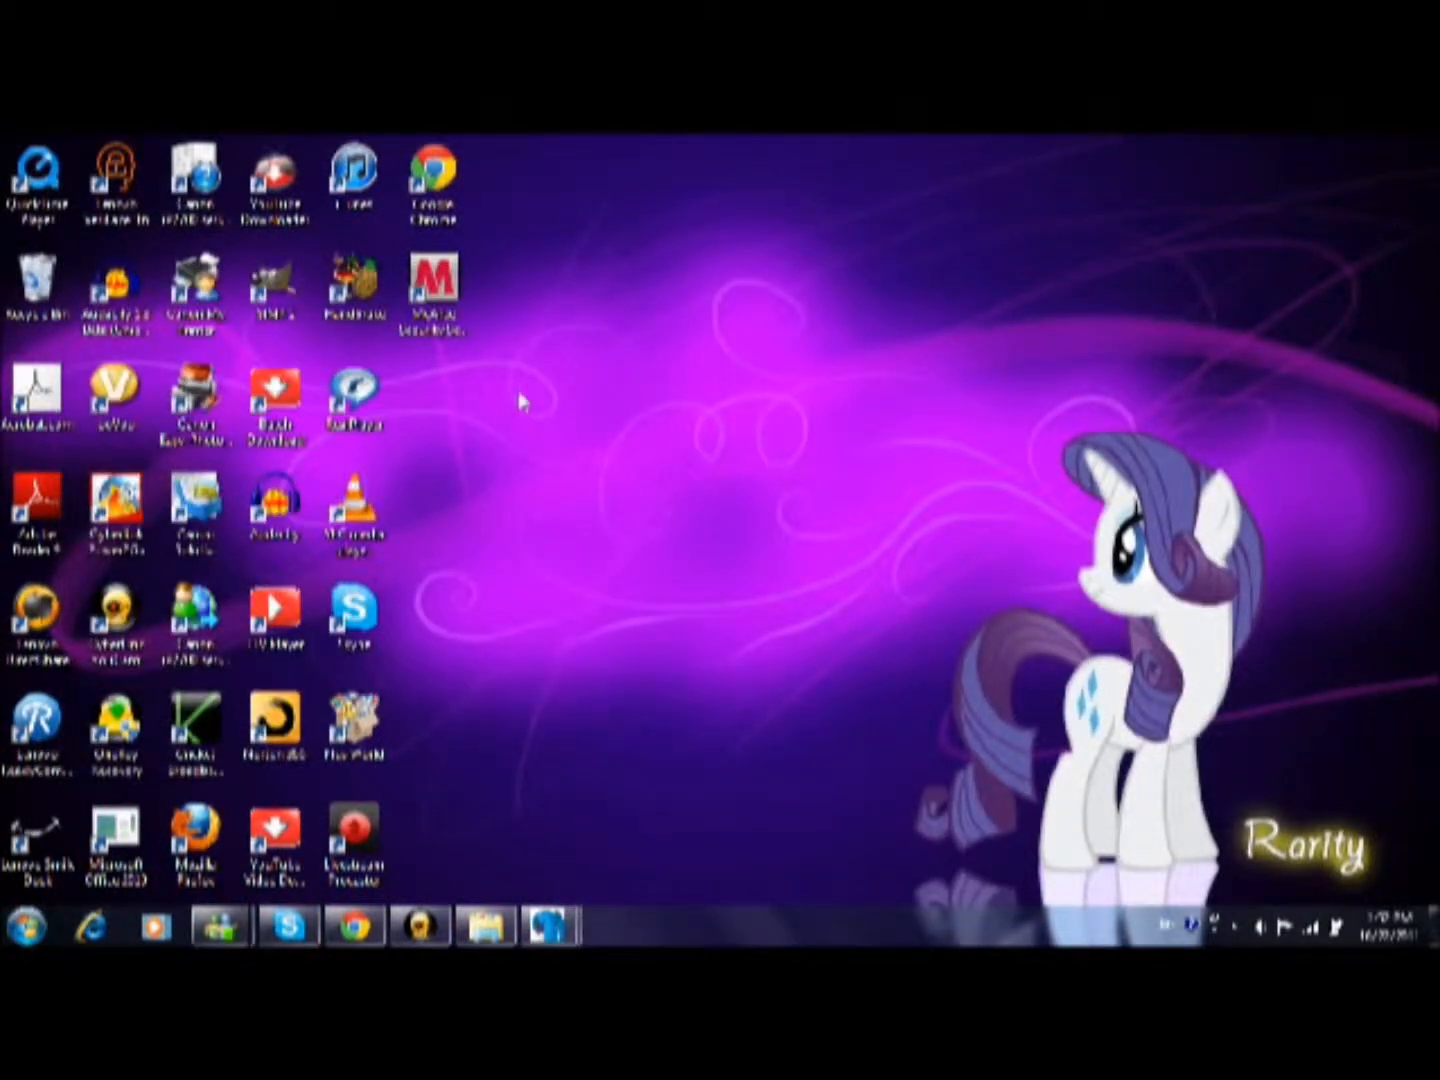
left_click(274, 287)
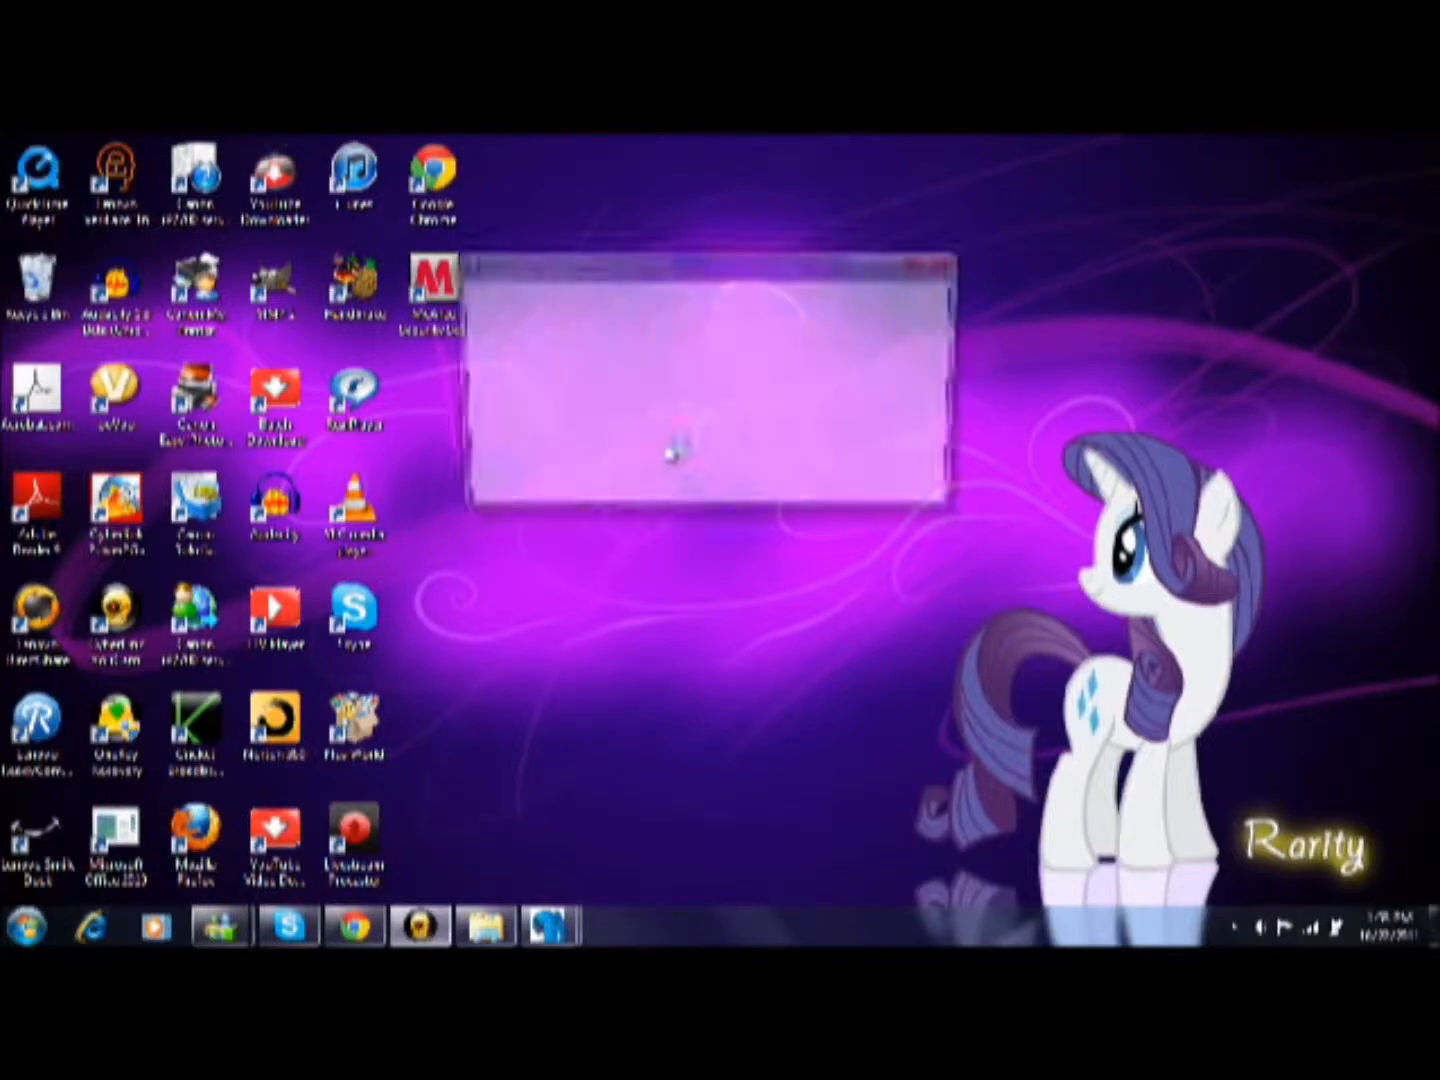
left_click_drag(662, 266, 700, 251)
left_click_drag(289, 170, 132, 162)
left_click_drag(689, 258, 617, 257)
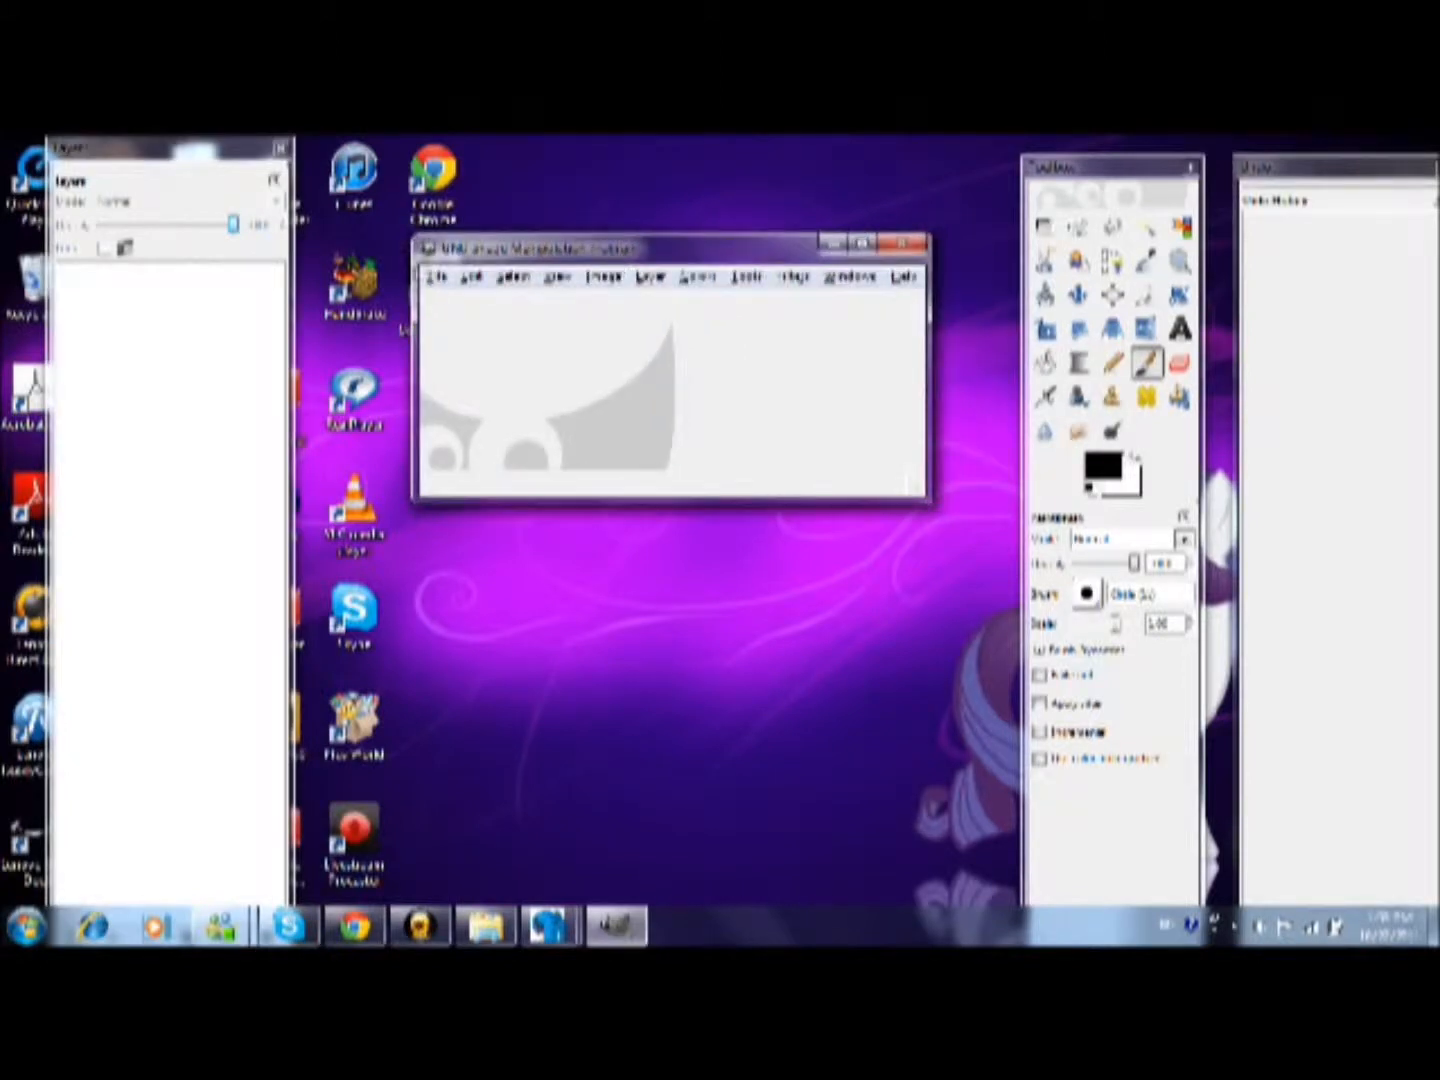
Start opening an image in GIMP and look through the Pictures folder for the texture file
left_click(437, 276)
left_click(479, 349)
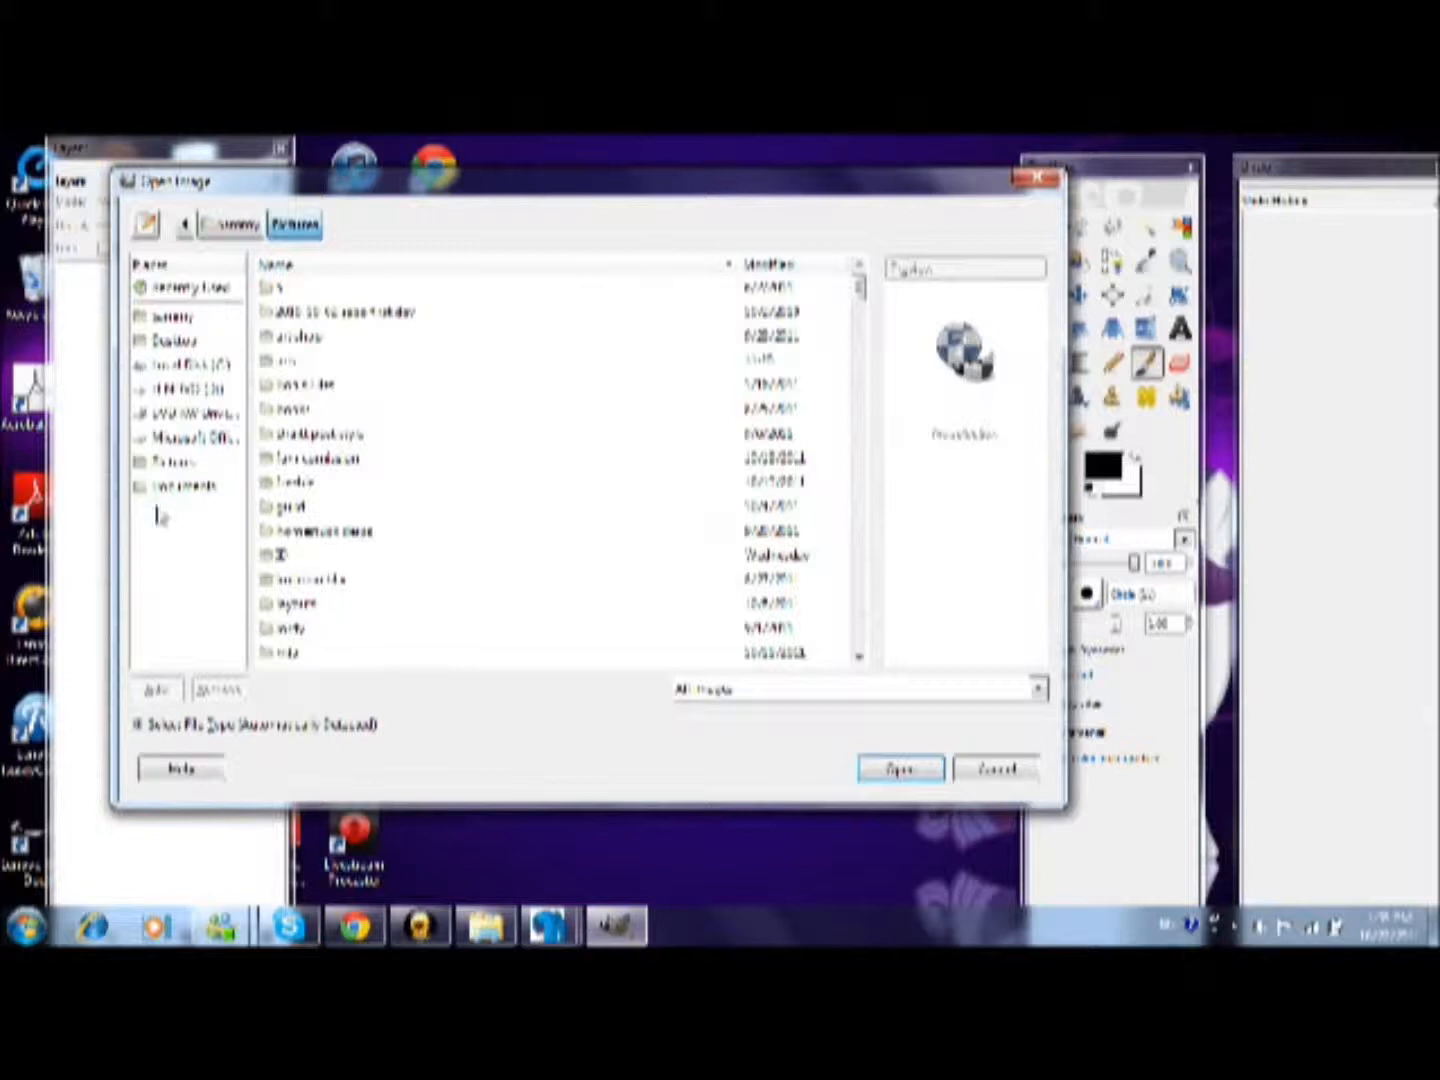
left_click(165, 464)
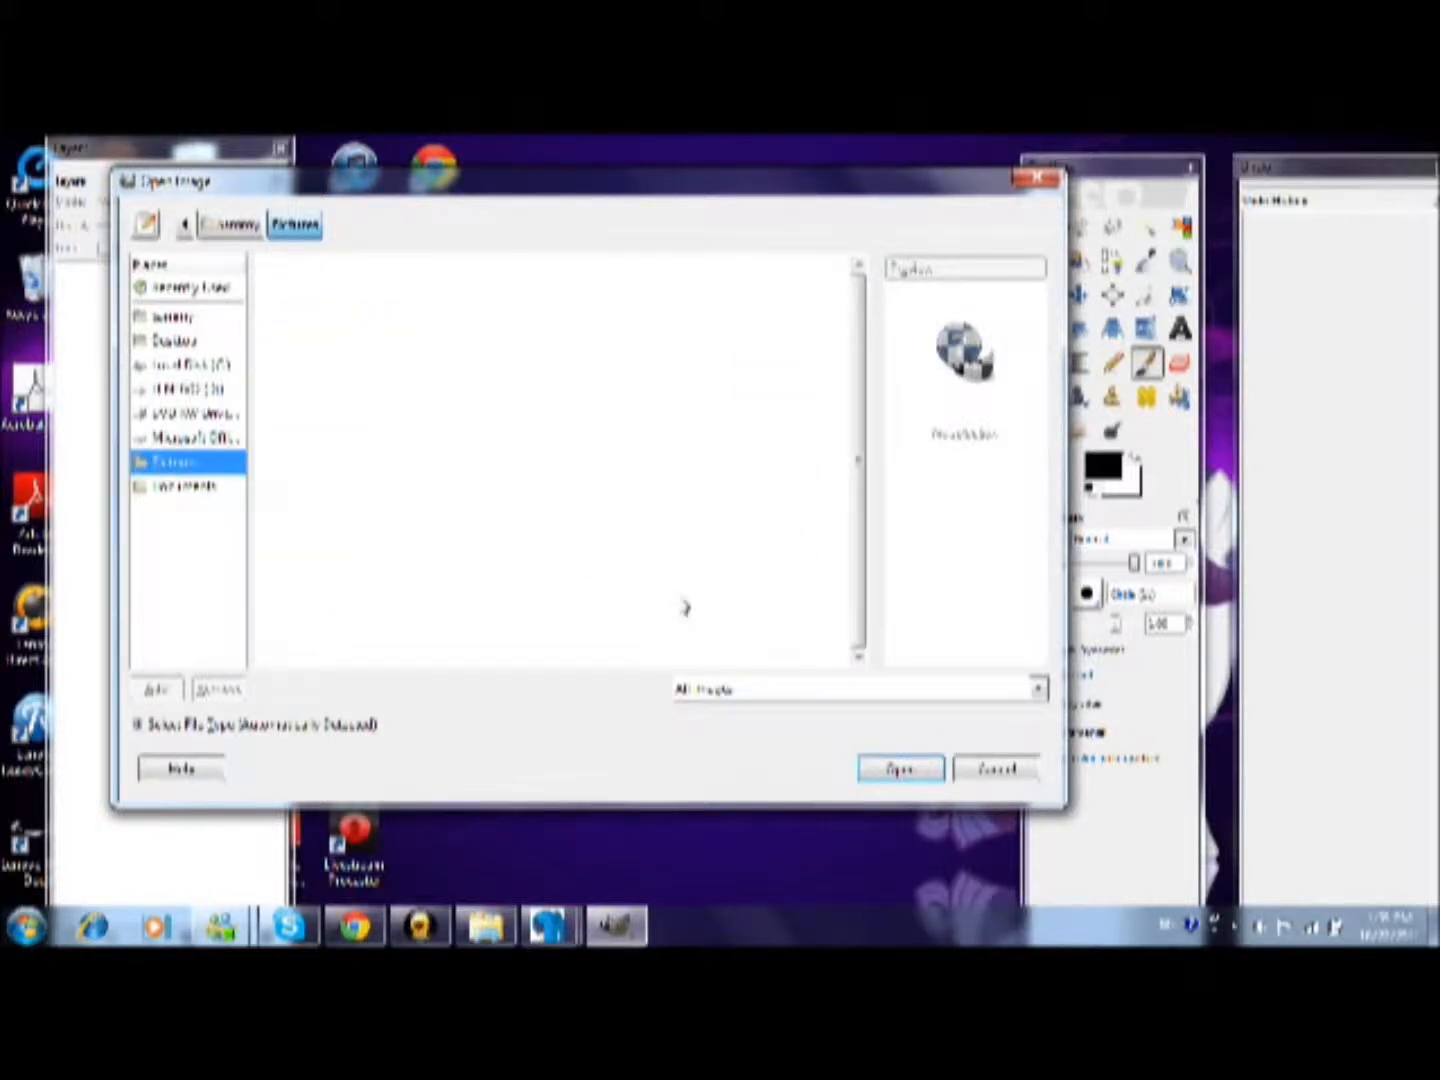
scroll(496, 546, "down", 3)
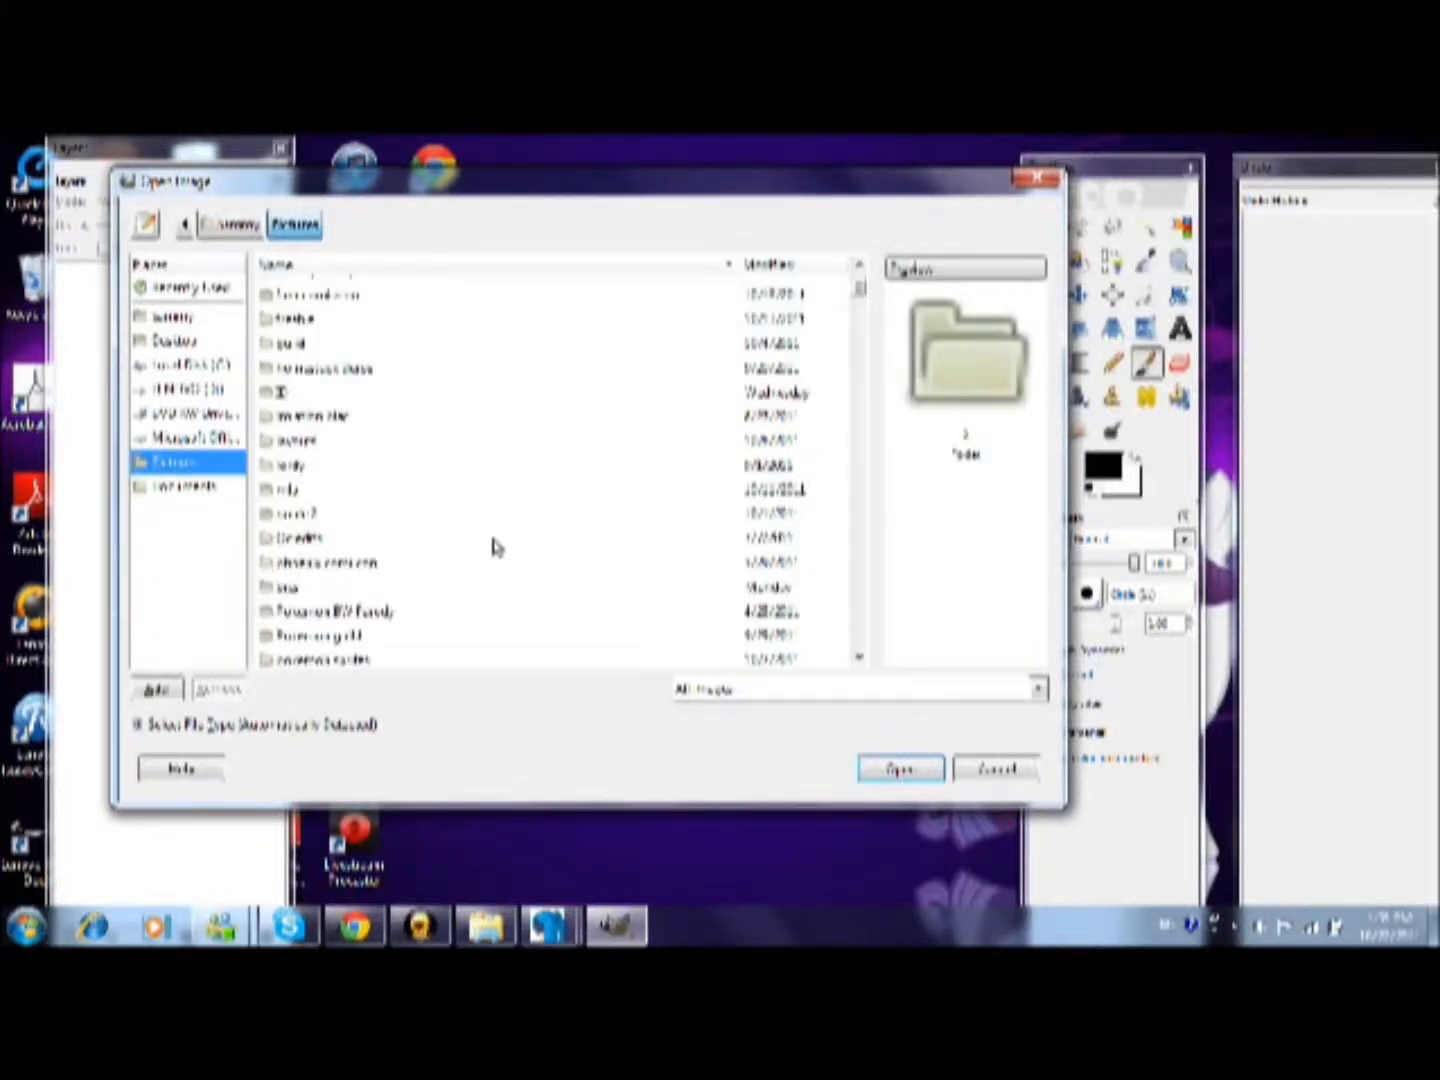
scroll(350, 527, "up", 3)
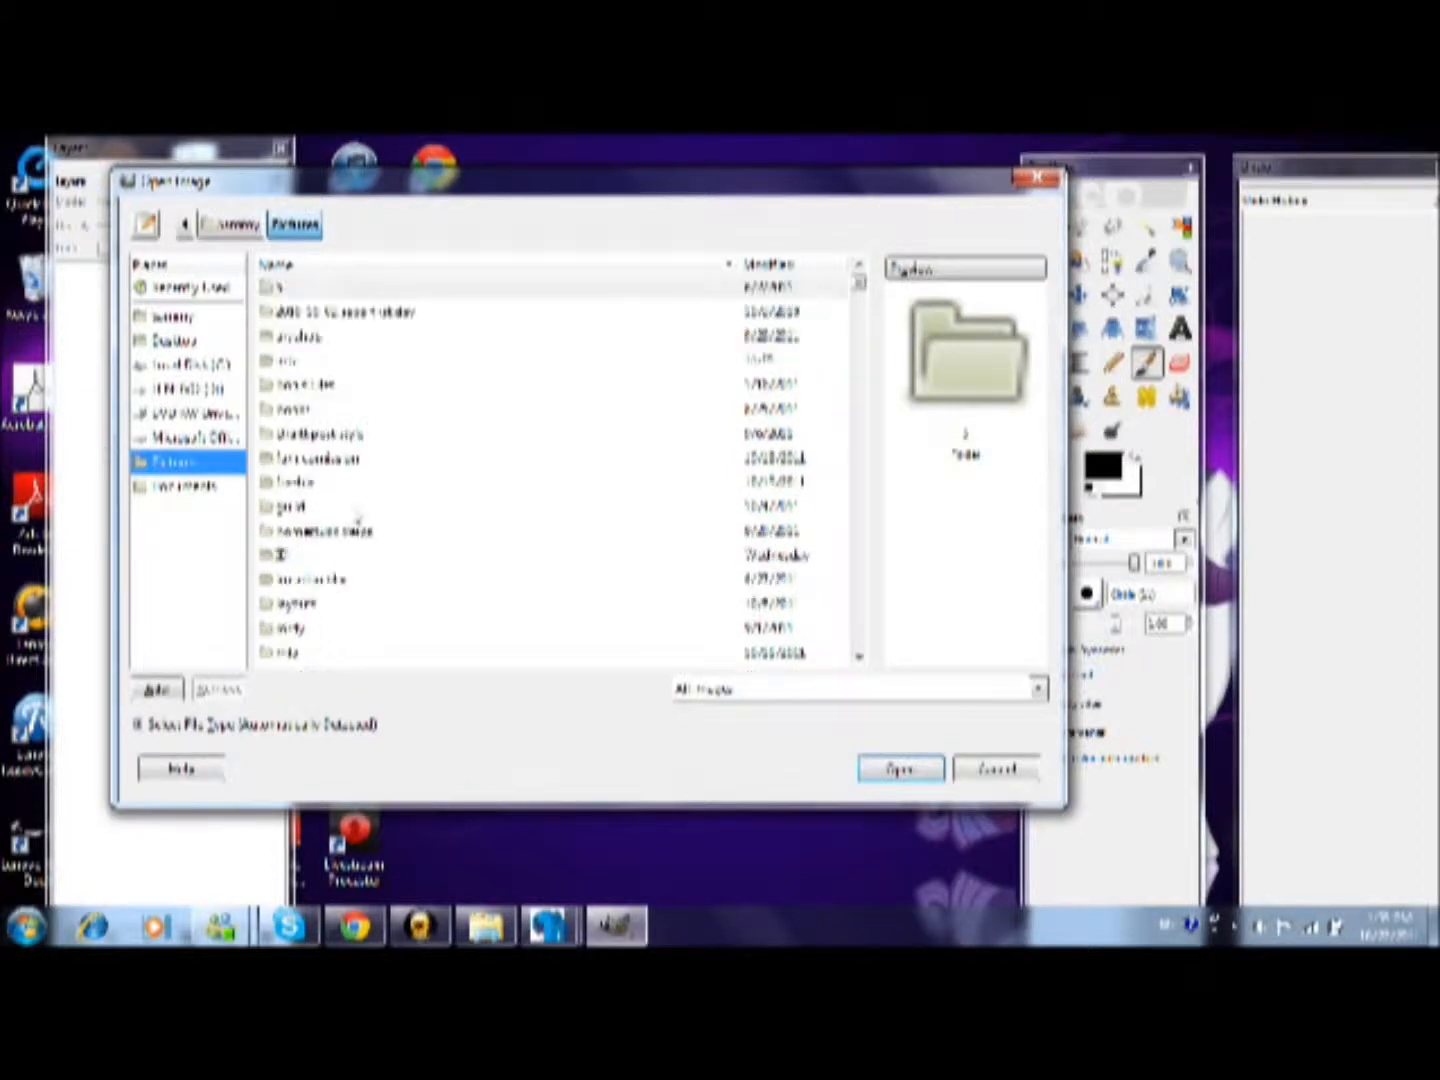
scroll(350, 482, "down", 10)
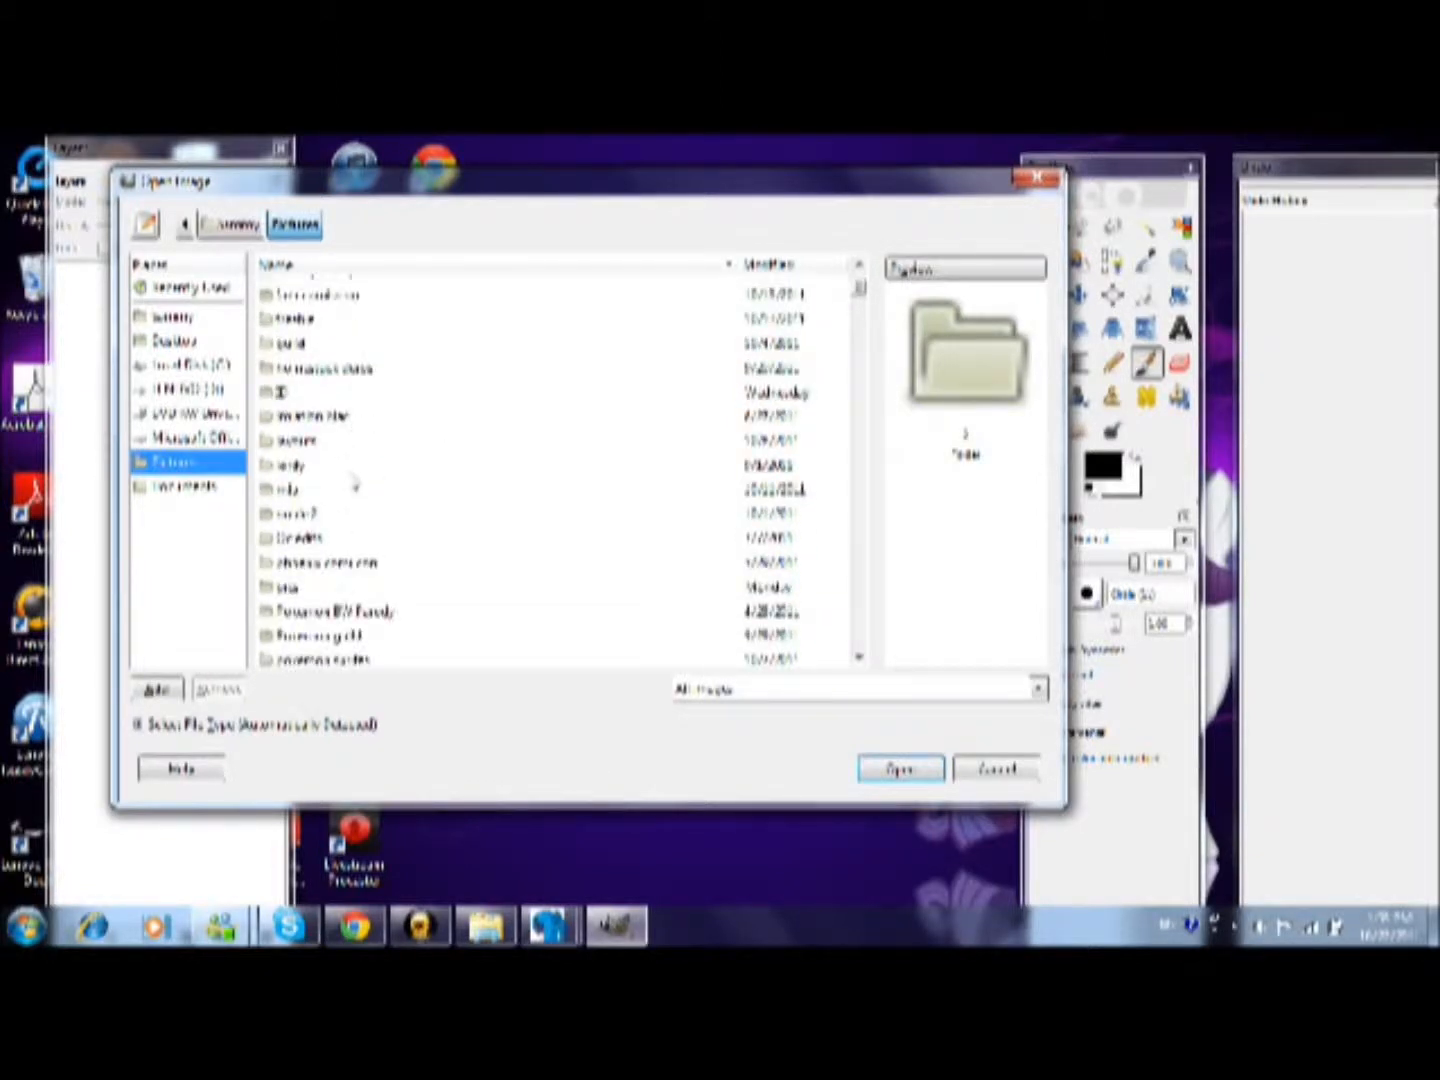
scroll(352, 483, "down", 8)
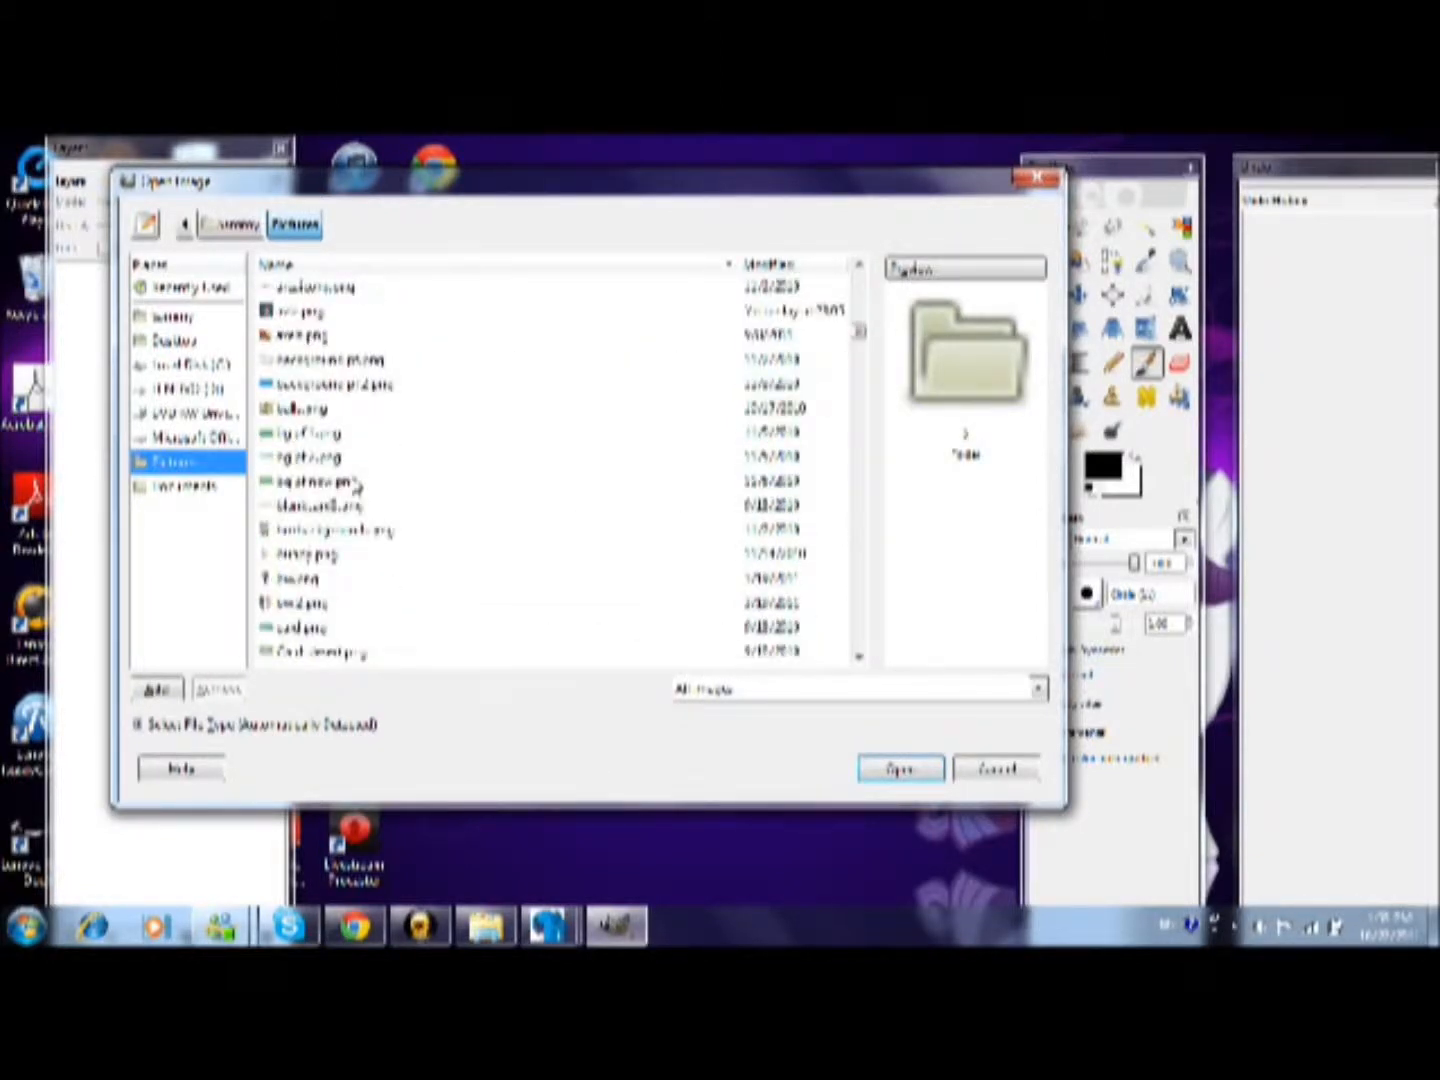
Browse from Documents into the MikuMikuDance folder and open its UserFile folder
left_click(166, 487)
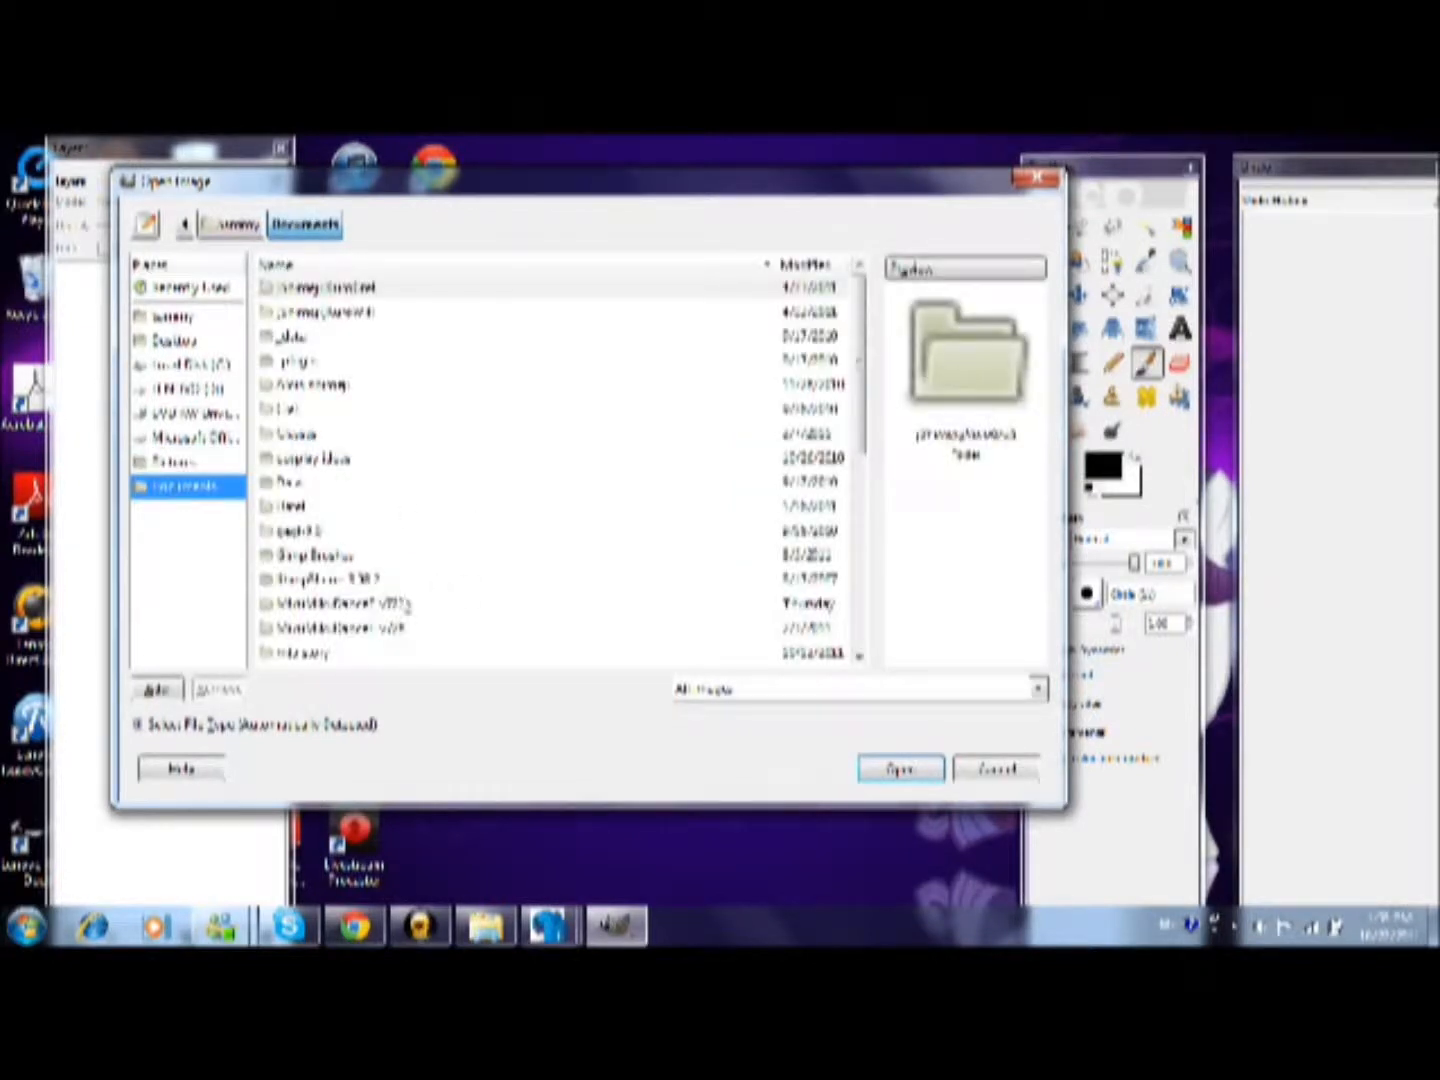
double_click(404, 602)
scroll(338, 553, "down", 1)
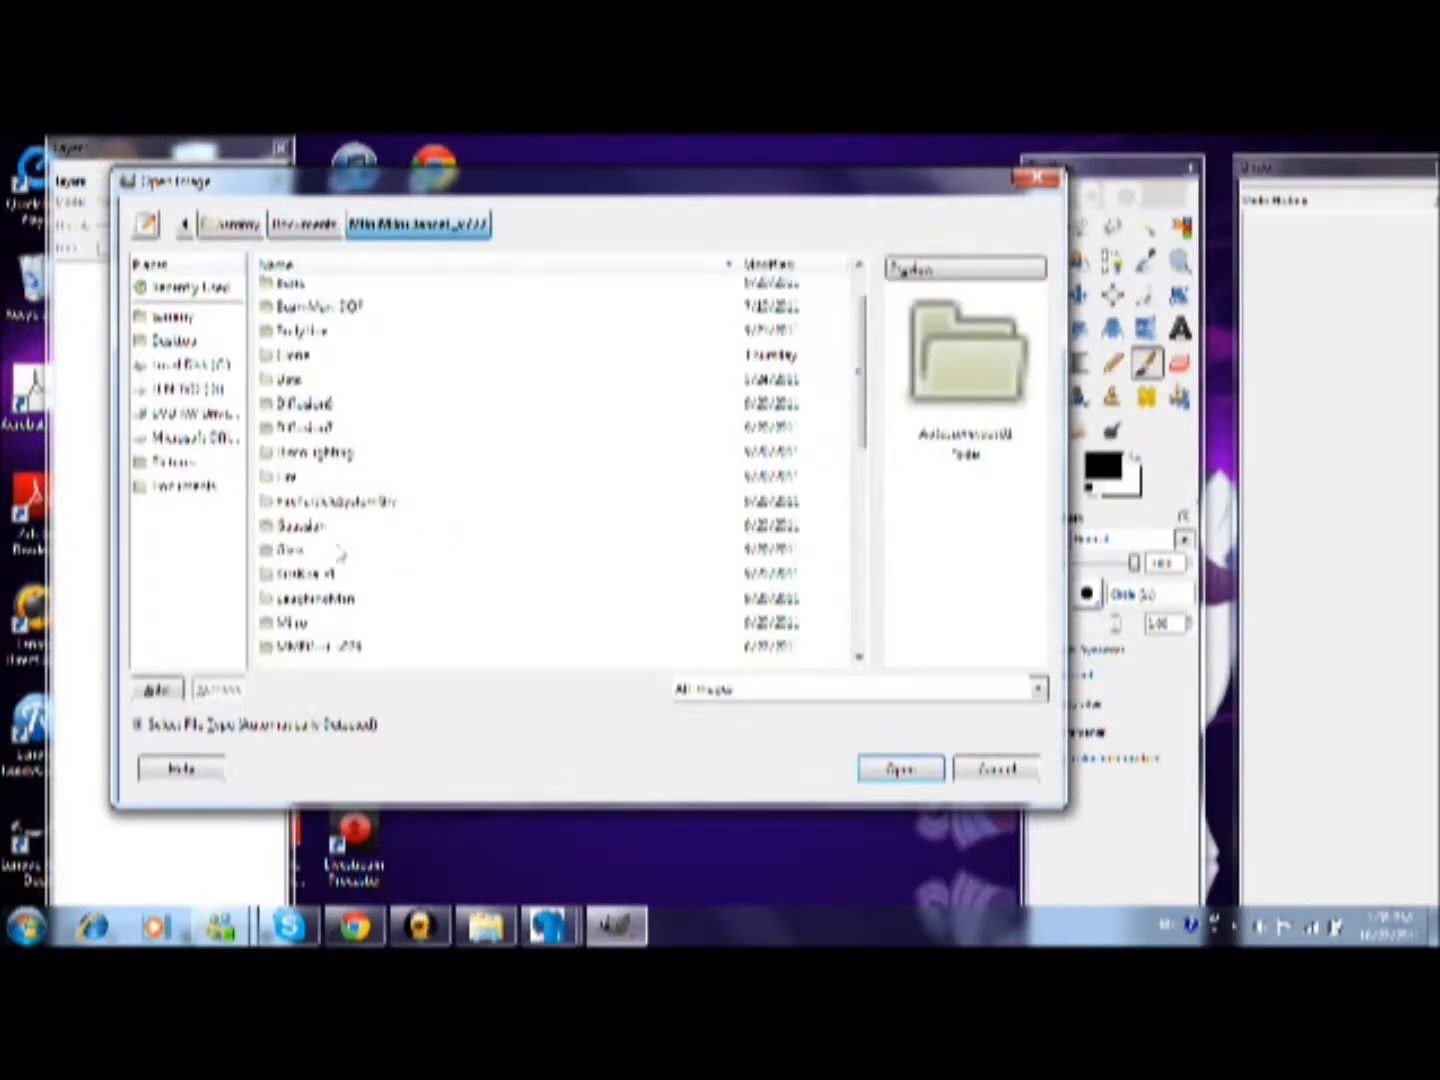
scroll(340, 545, "up", 1)
scroll(357, 525, "down", 2)
scroll(357, 526, "down", 5)
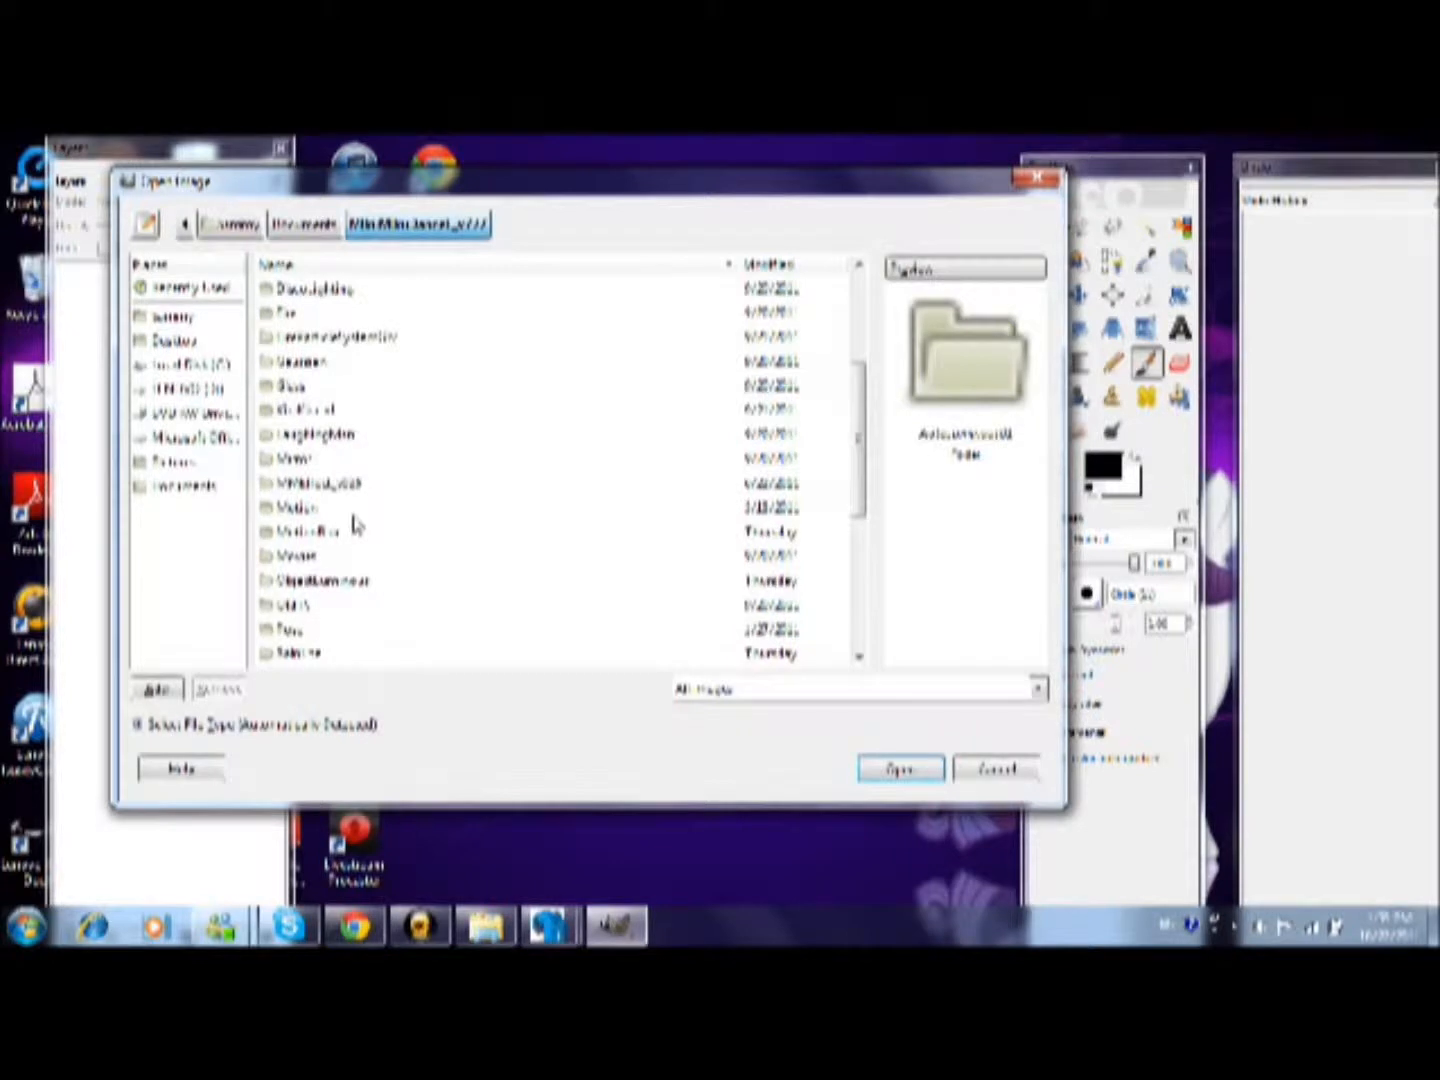
scroll(356, 526, "down", 2)
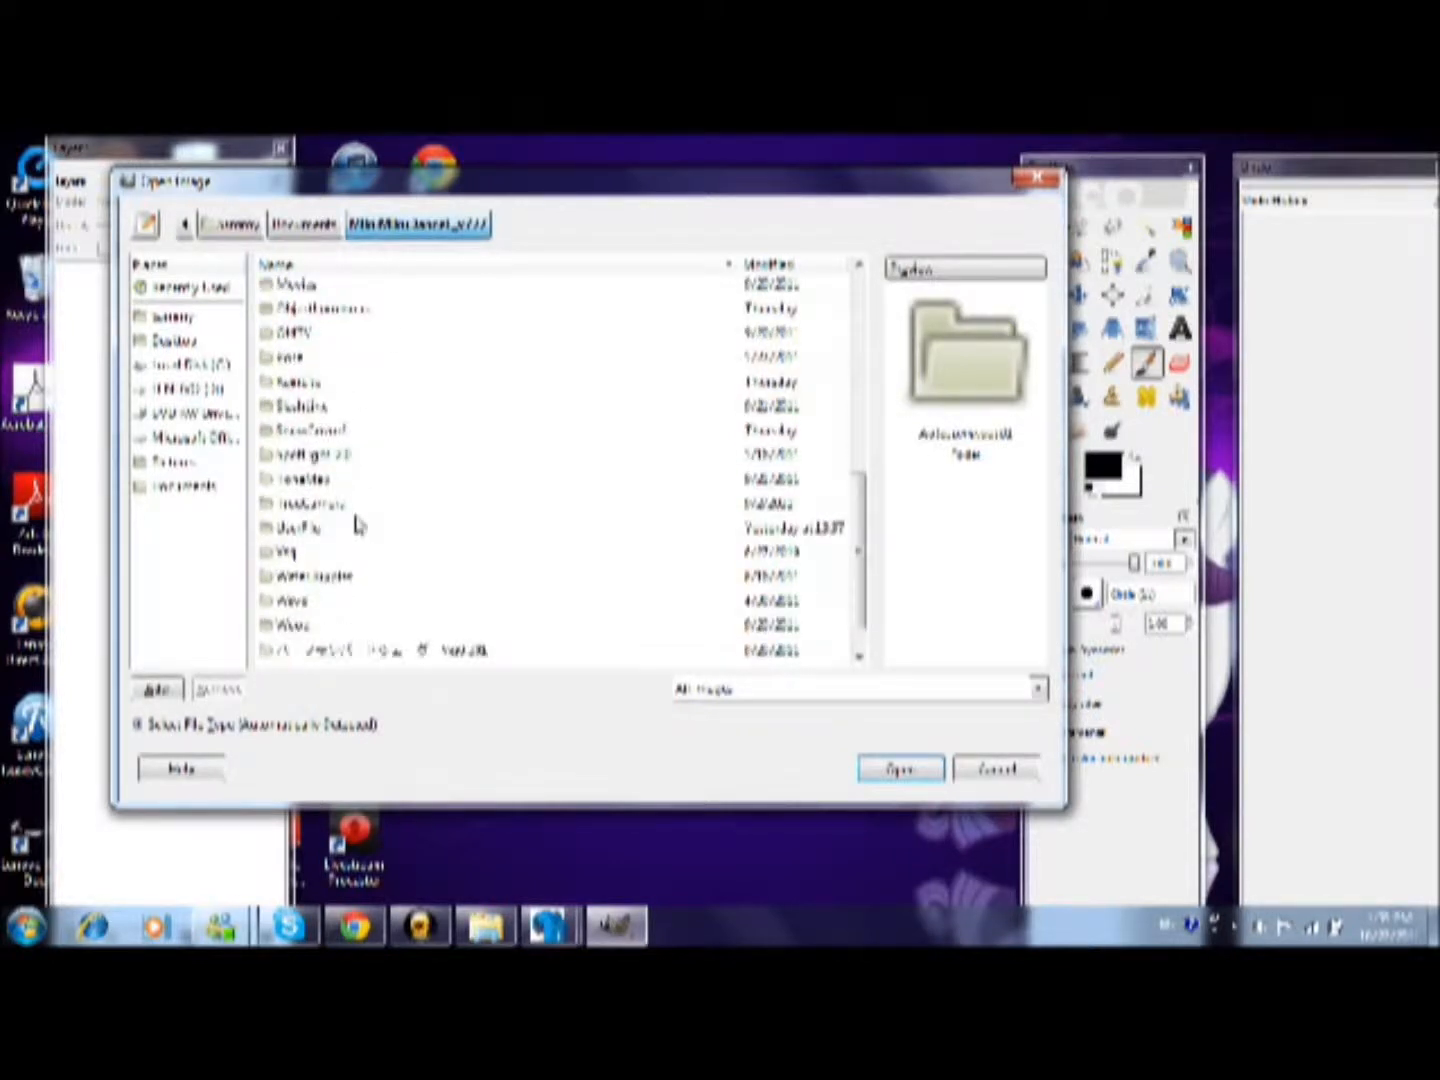
scroll(361, 523, "up", 5)
scroll(363, 511, "up", 3)
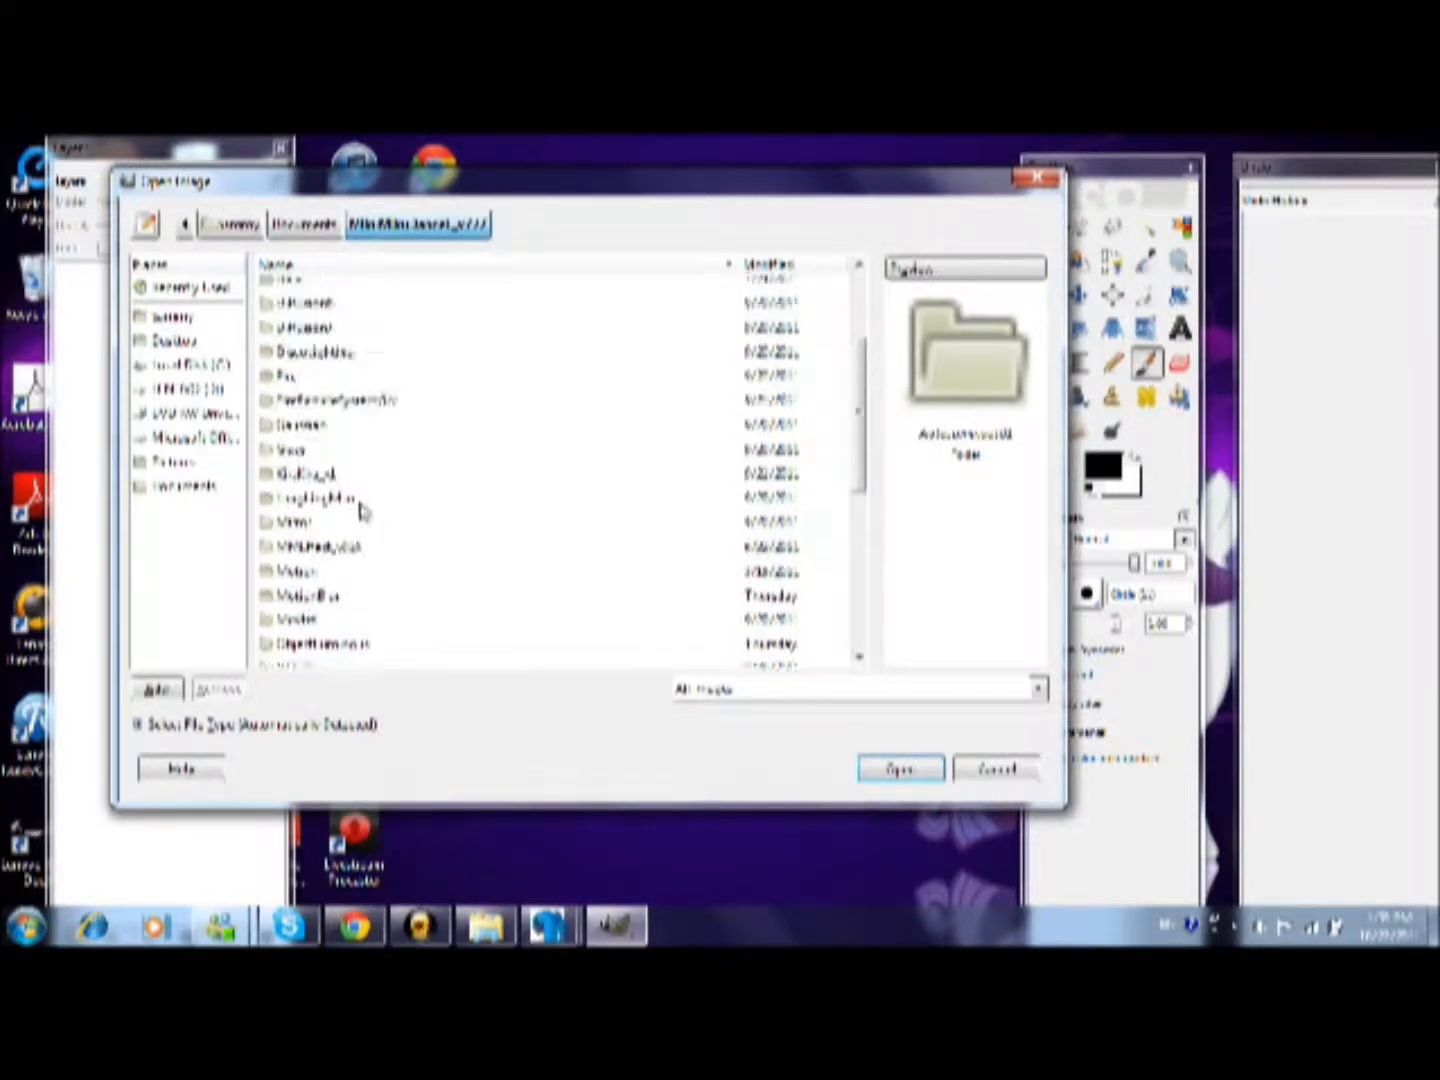
scroll(362, 506, "down", 4)
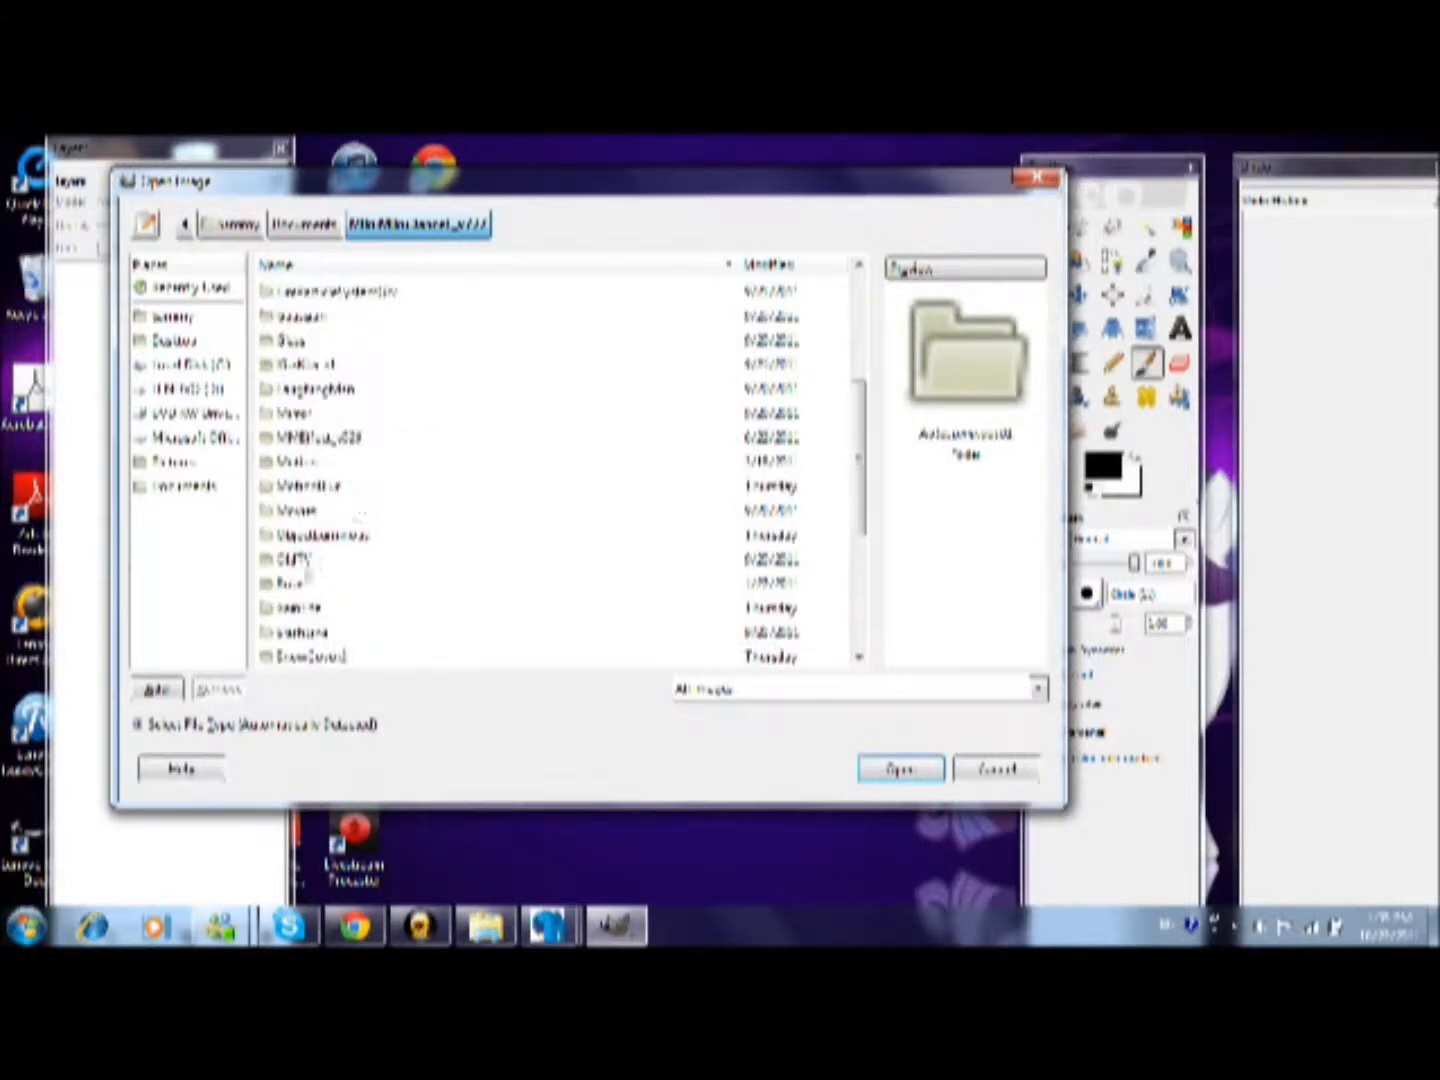
scroll(306, 558, "up", 1)
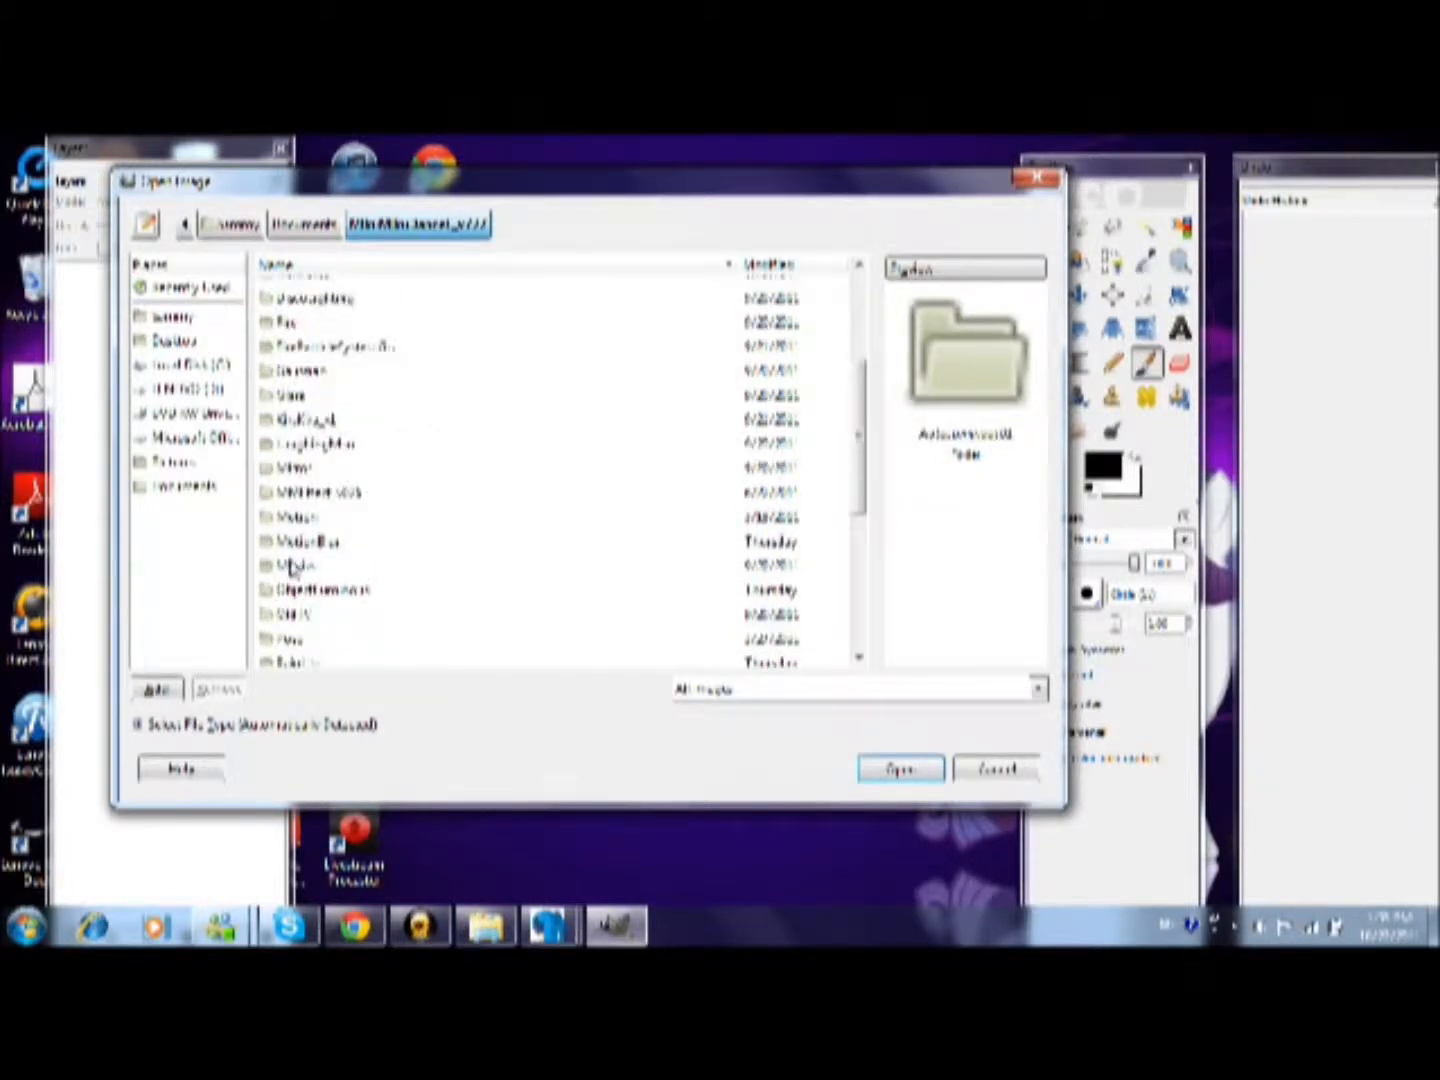
scroll(293, 566, "up", 2)
scroll(300, 567, "down", 5)
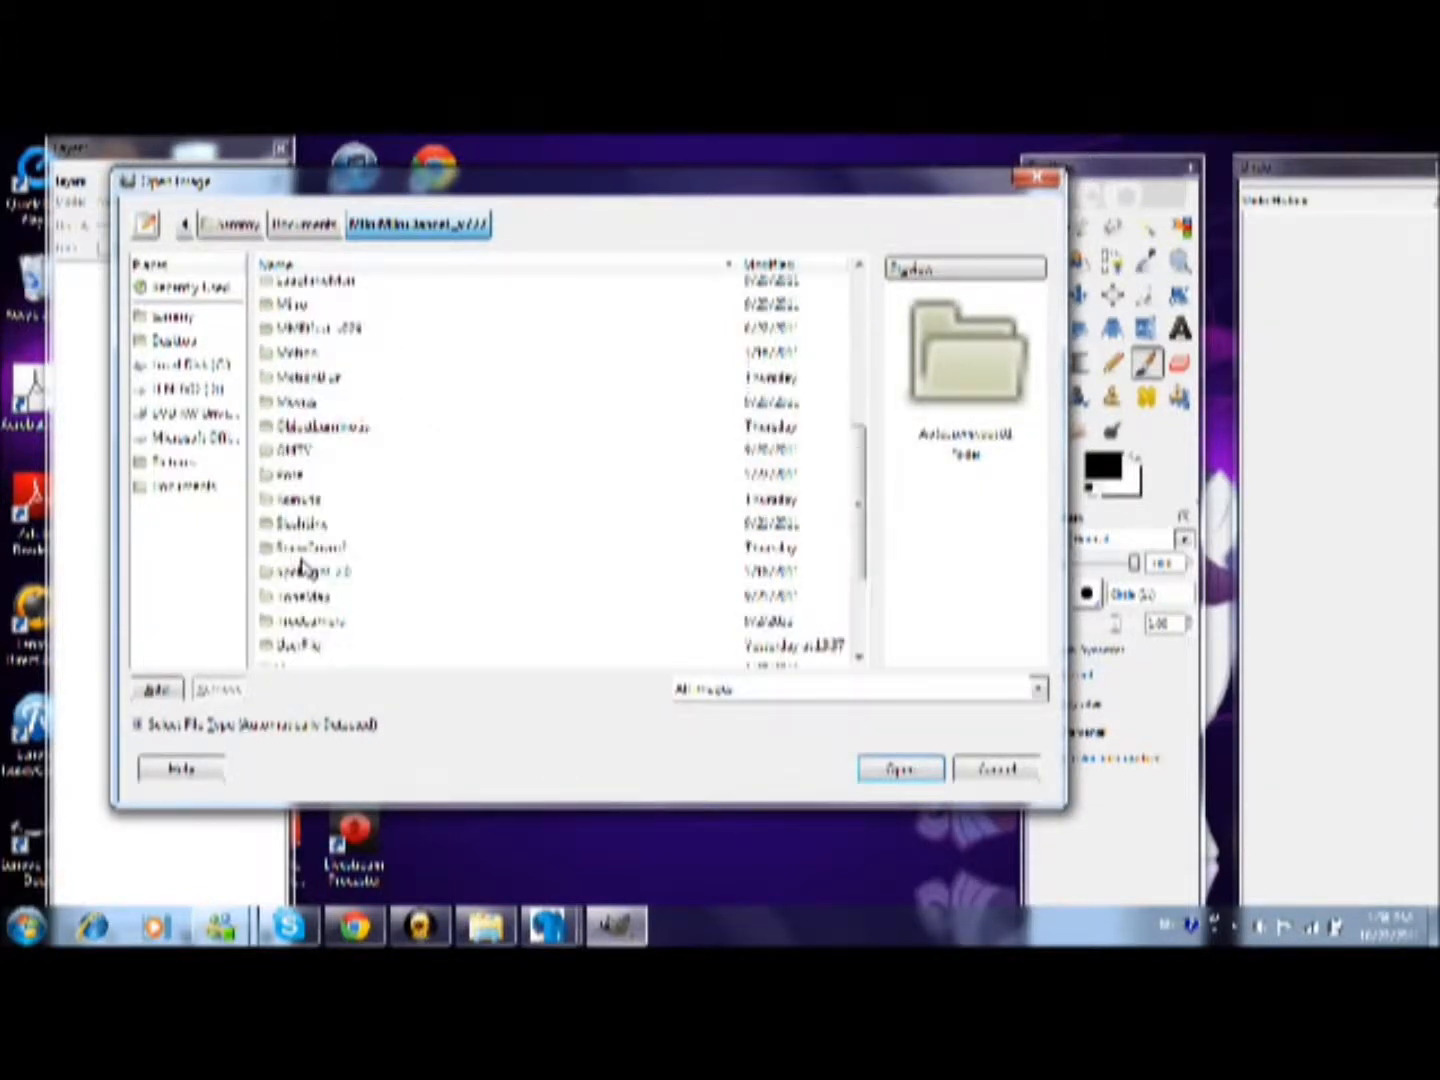
scroll(306, 568, "down", 2)
double_click(300, 585)
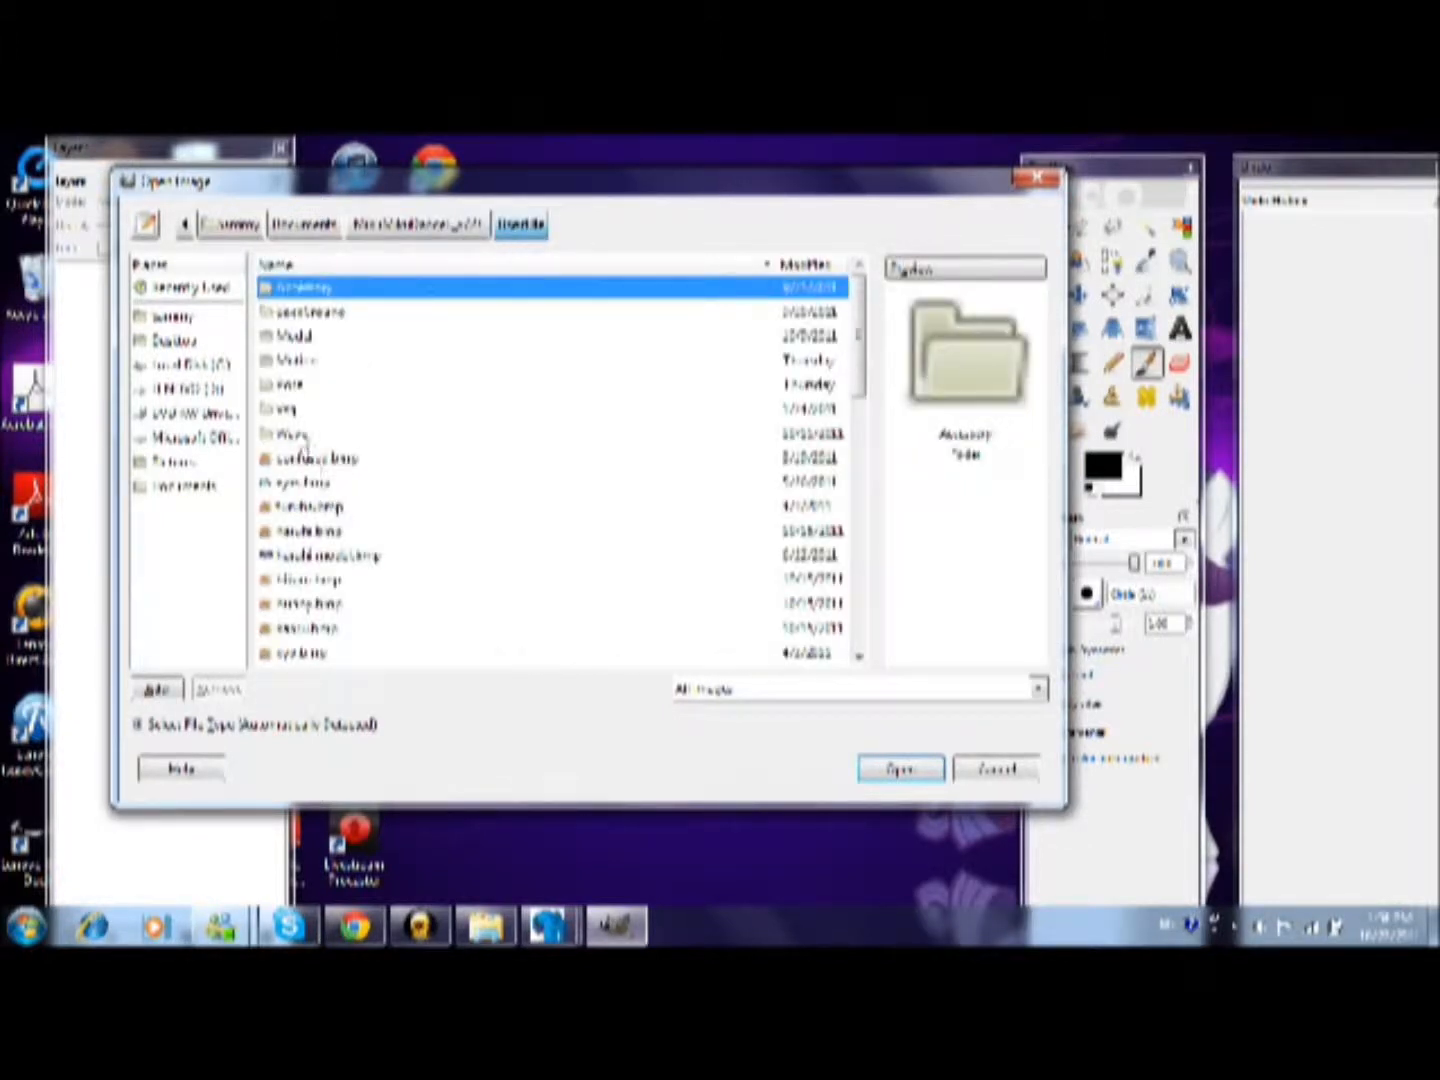
Go into the Model folder, then through the Vocaloid models subfolder to the trick and treat rin and len folder
double_click(296, 340)
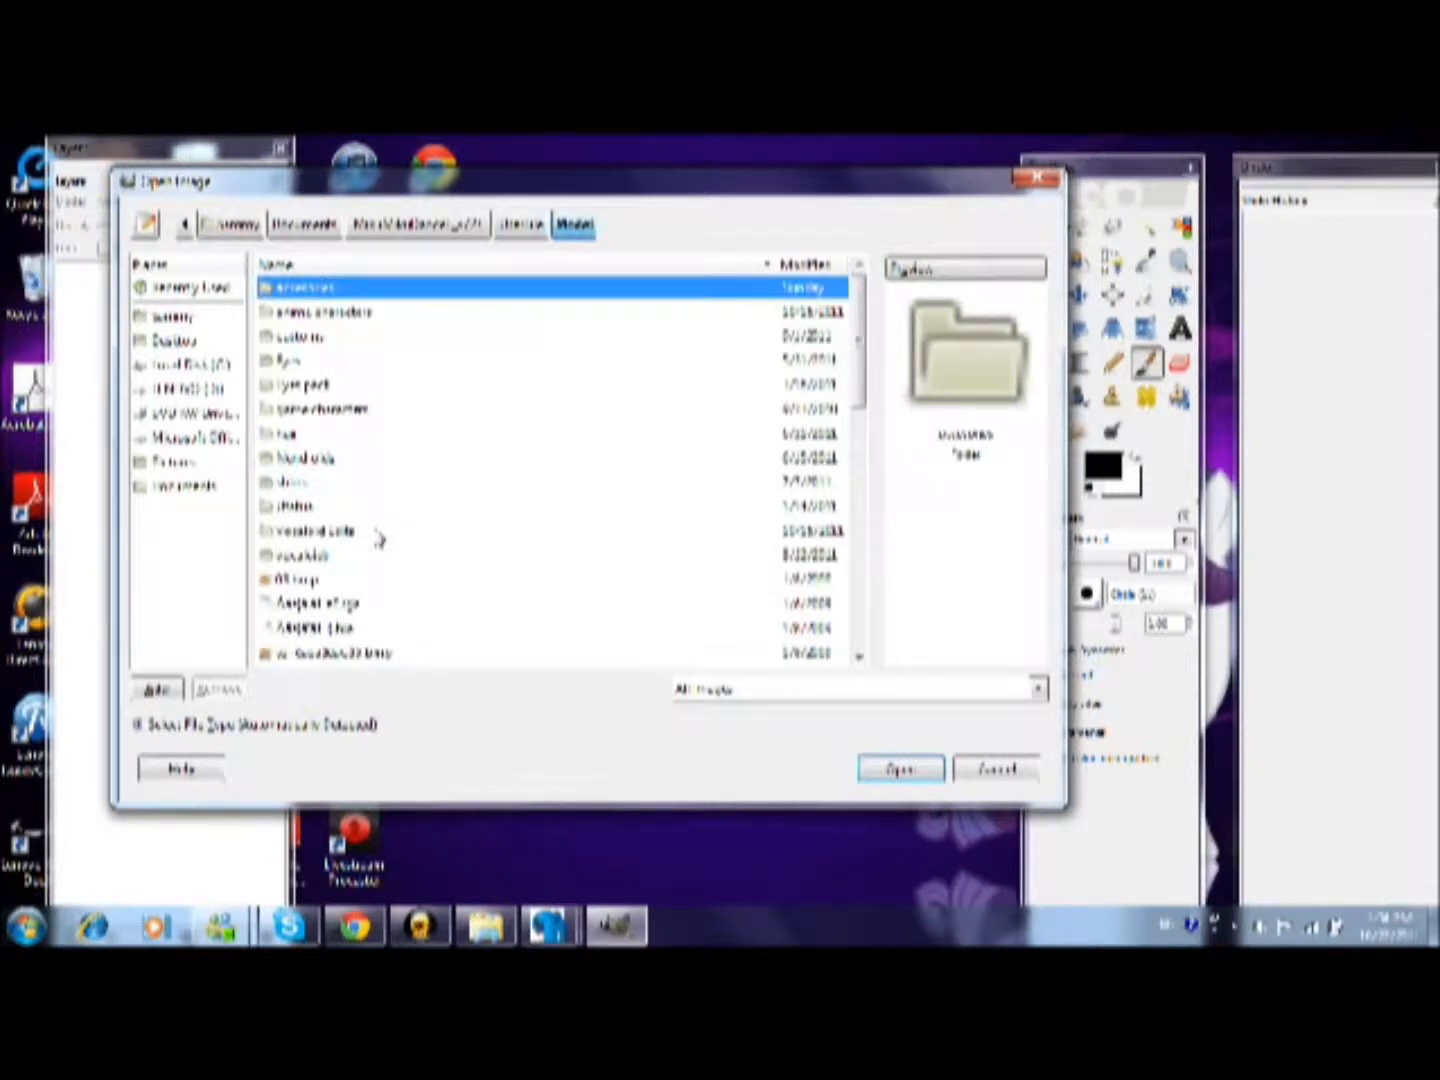
left_click(319, 509)
double_click(320, 531)
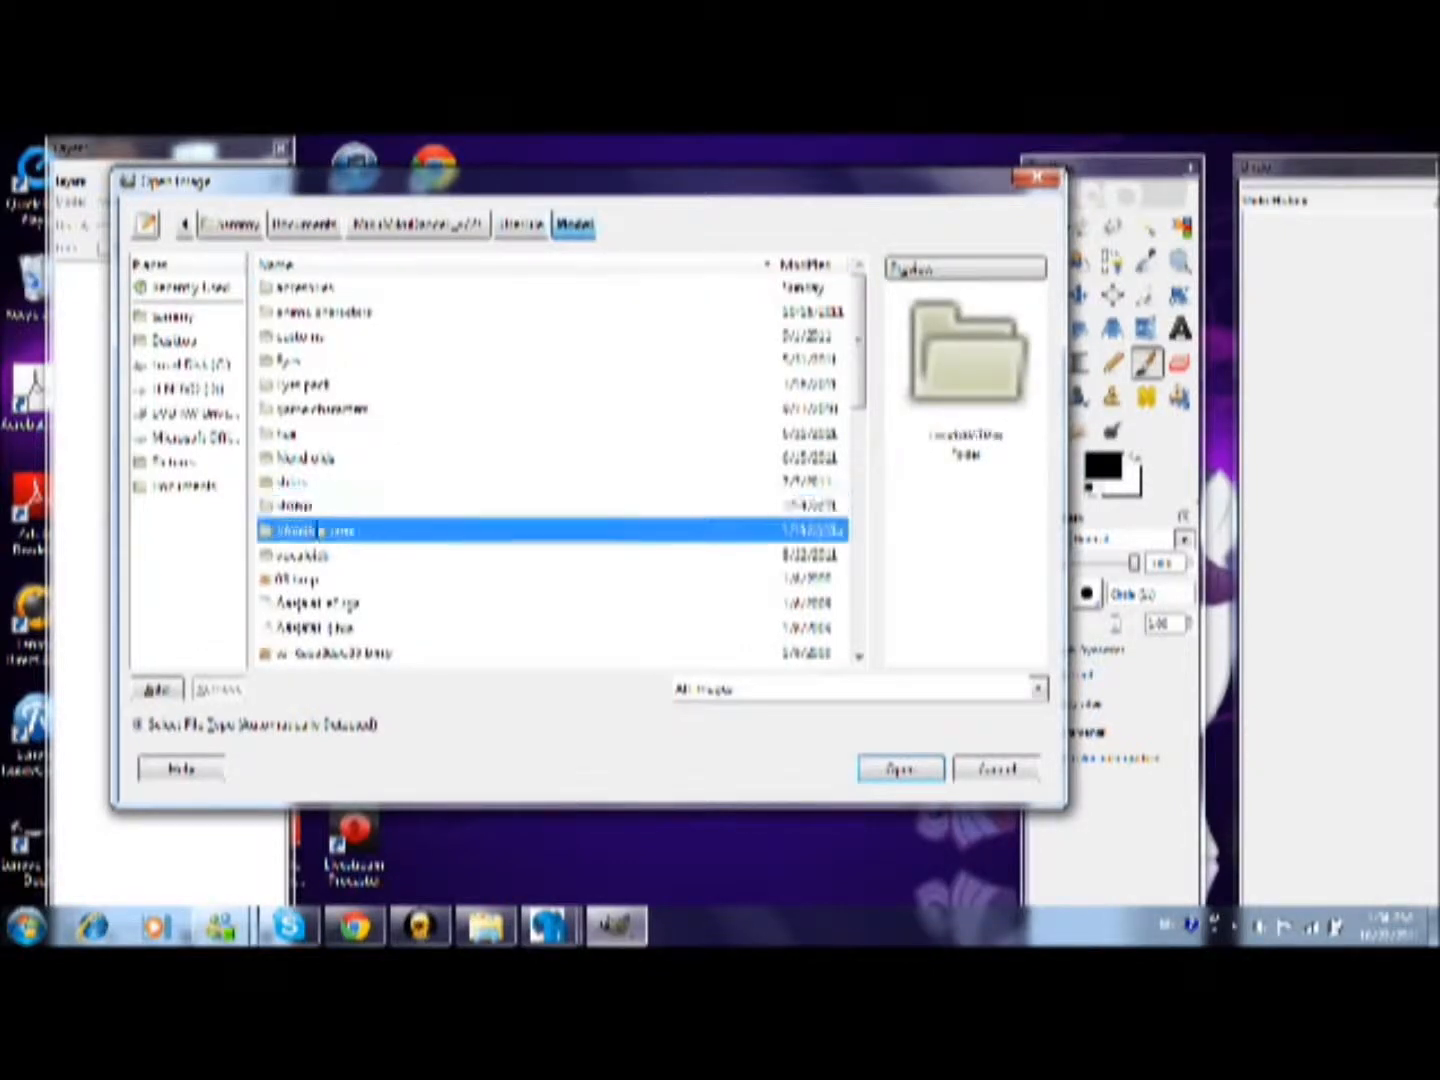
double_click(364, 389)
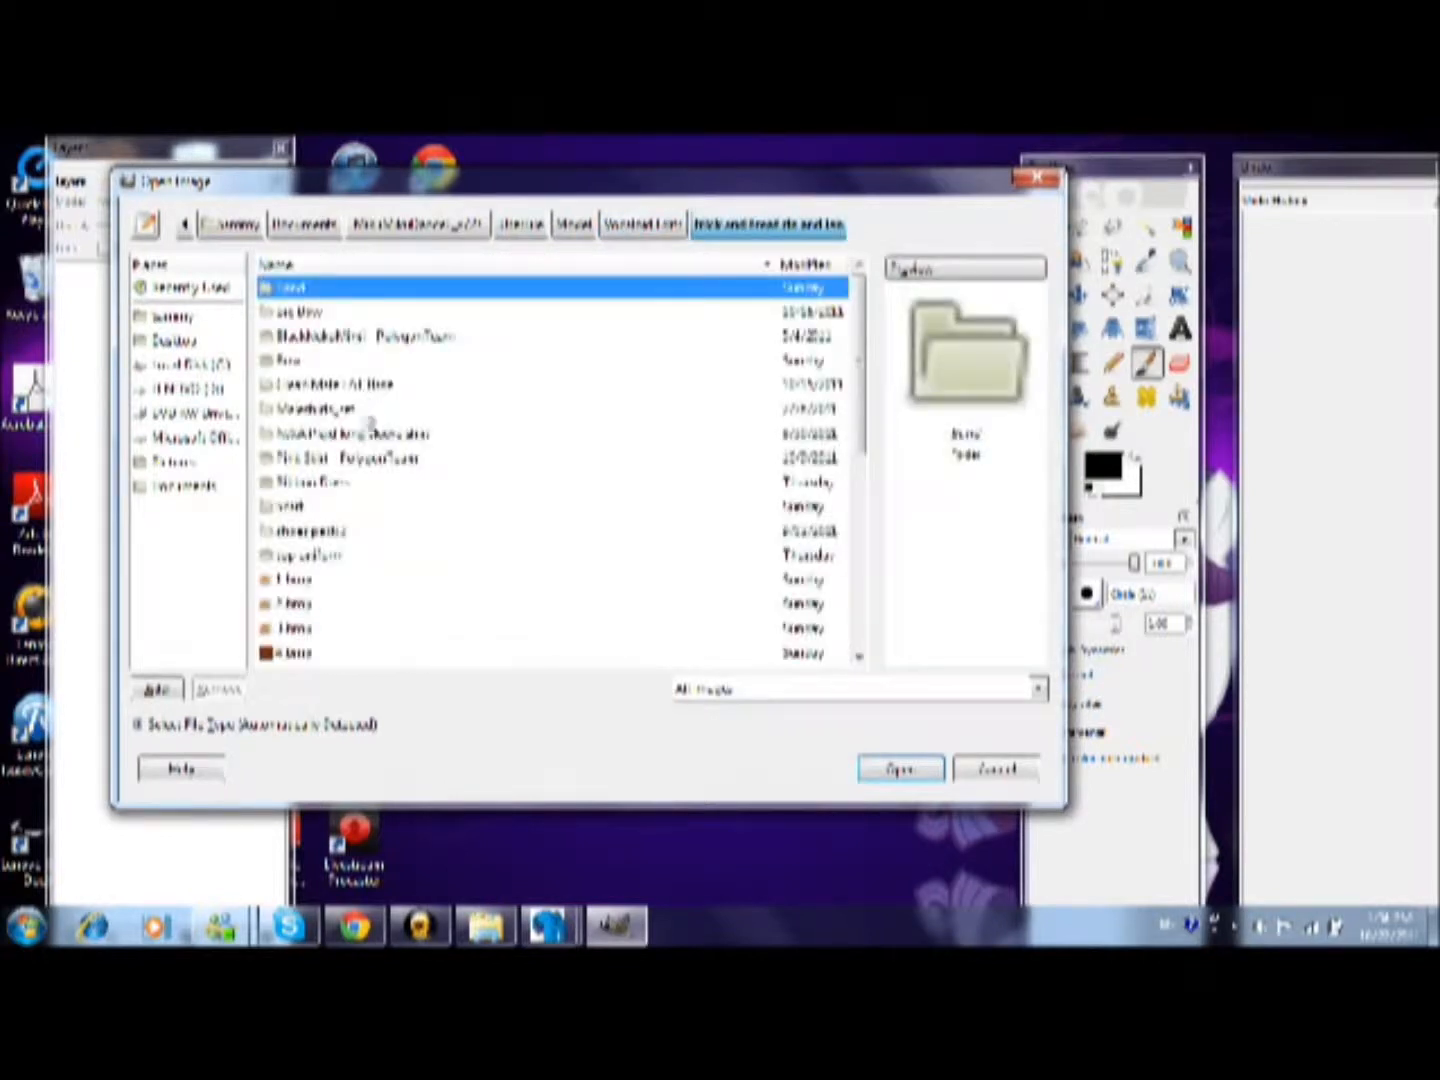
Preview the textures 11.bmp, 12.bmp and 13.bmp, open 13.bmp and enlarge its image window
scroll(363, 470, "down", 3)
scroll(283, 481, "down", 4)
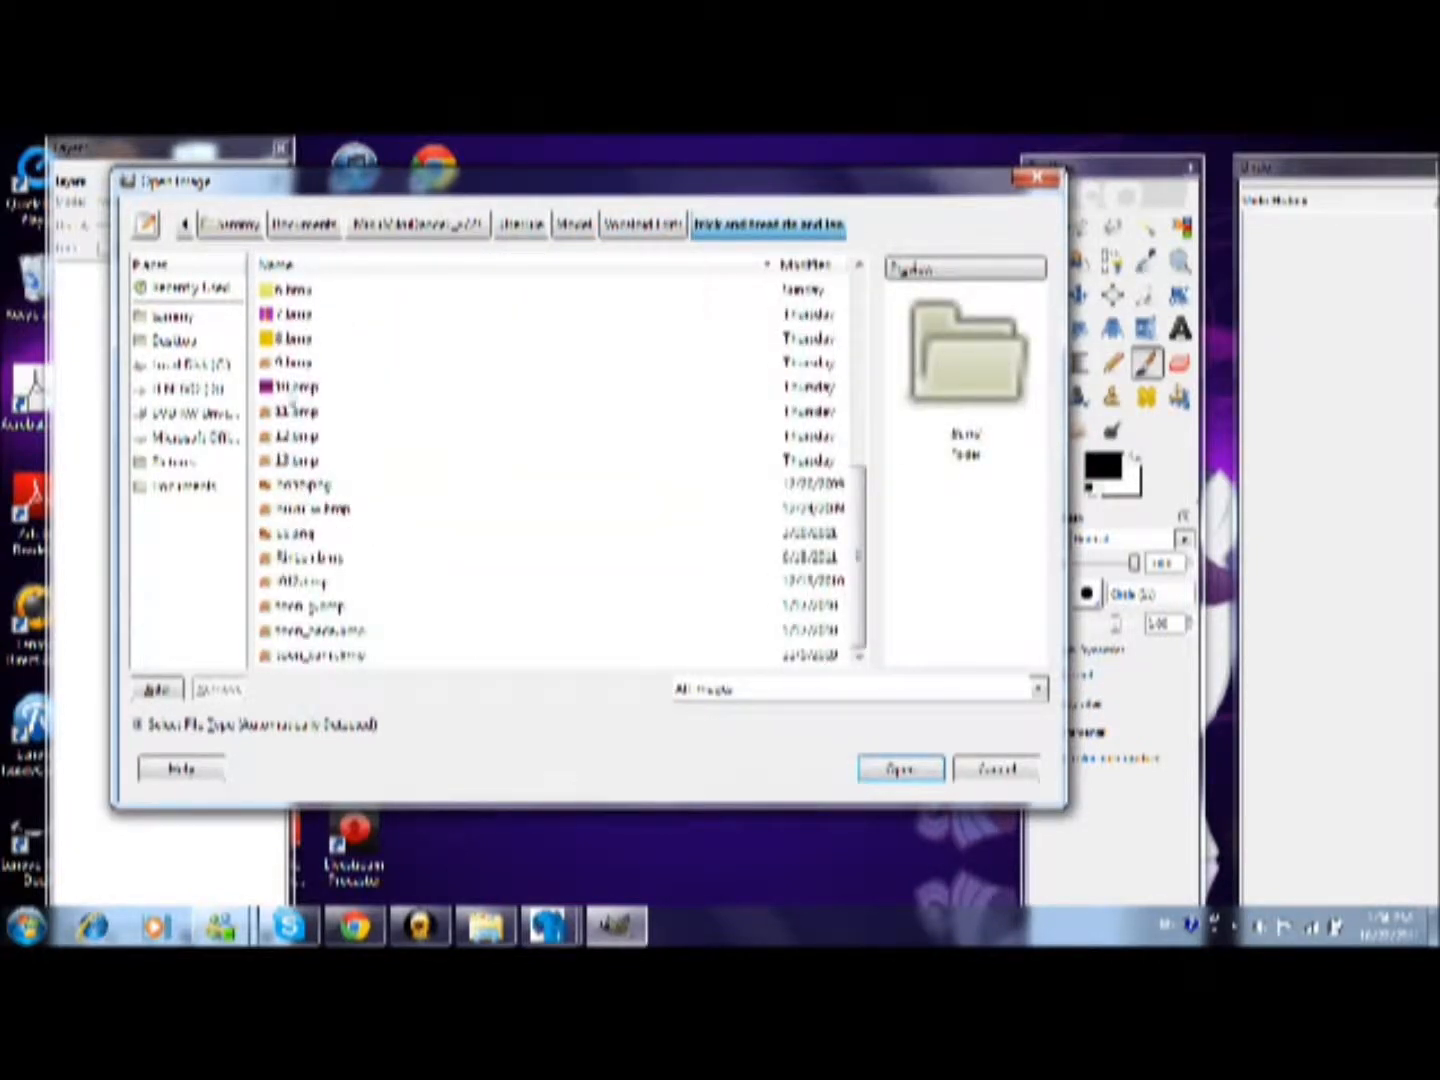
scroll(311, 360, "up", 5)
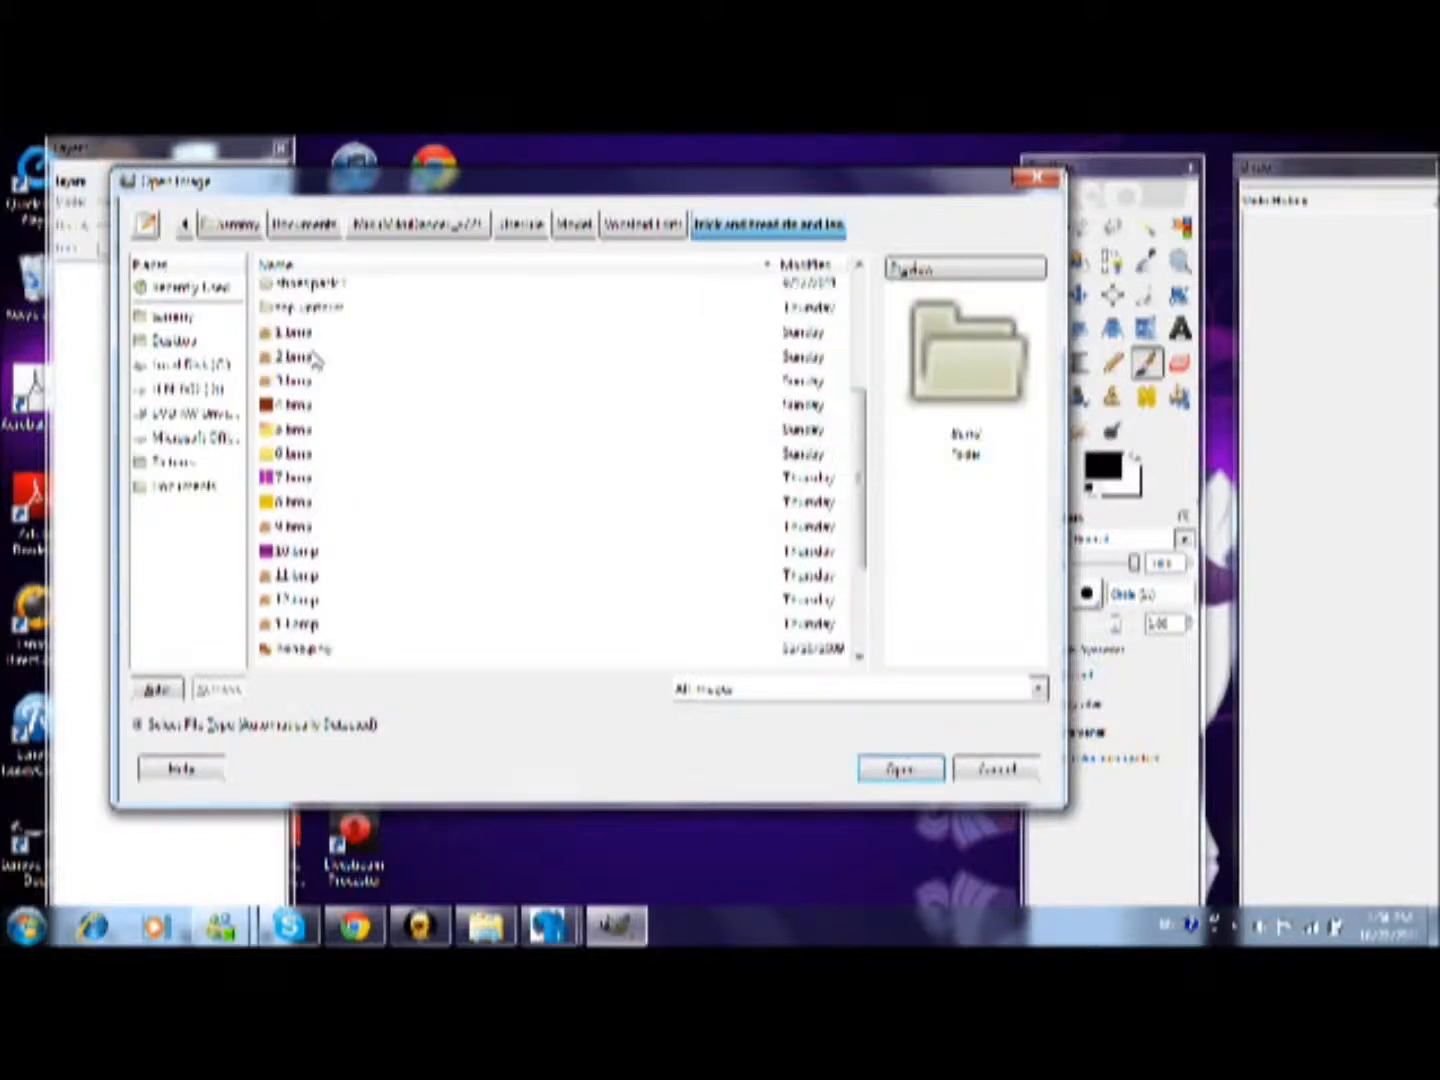
scroll(320, 365, "down", 2)
left_click(308, 486)
scroll(305, 487, "down", 2)
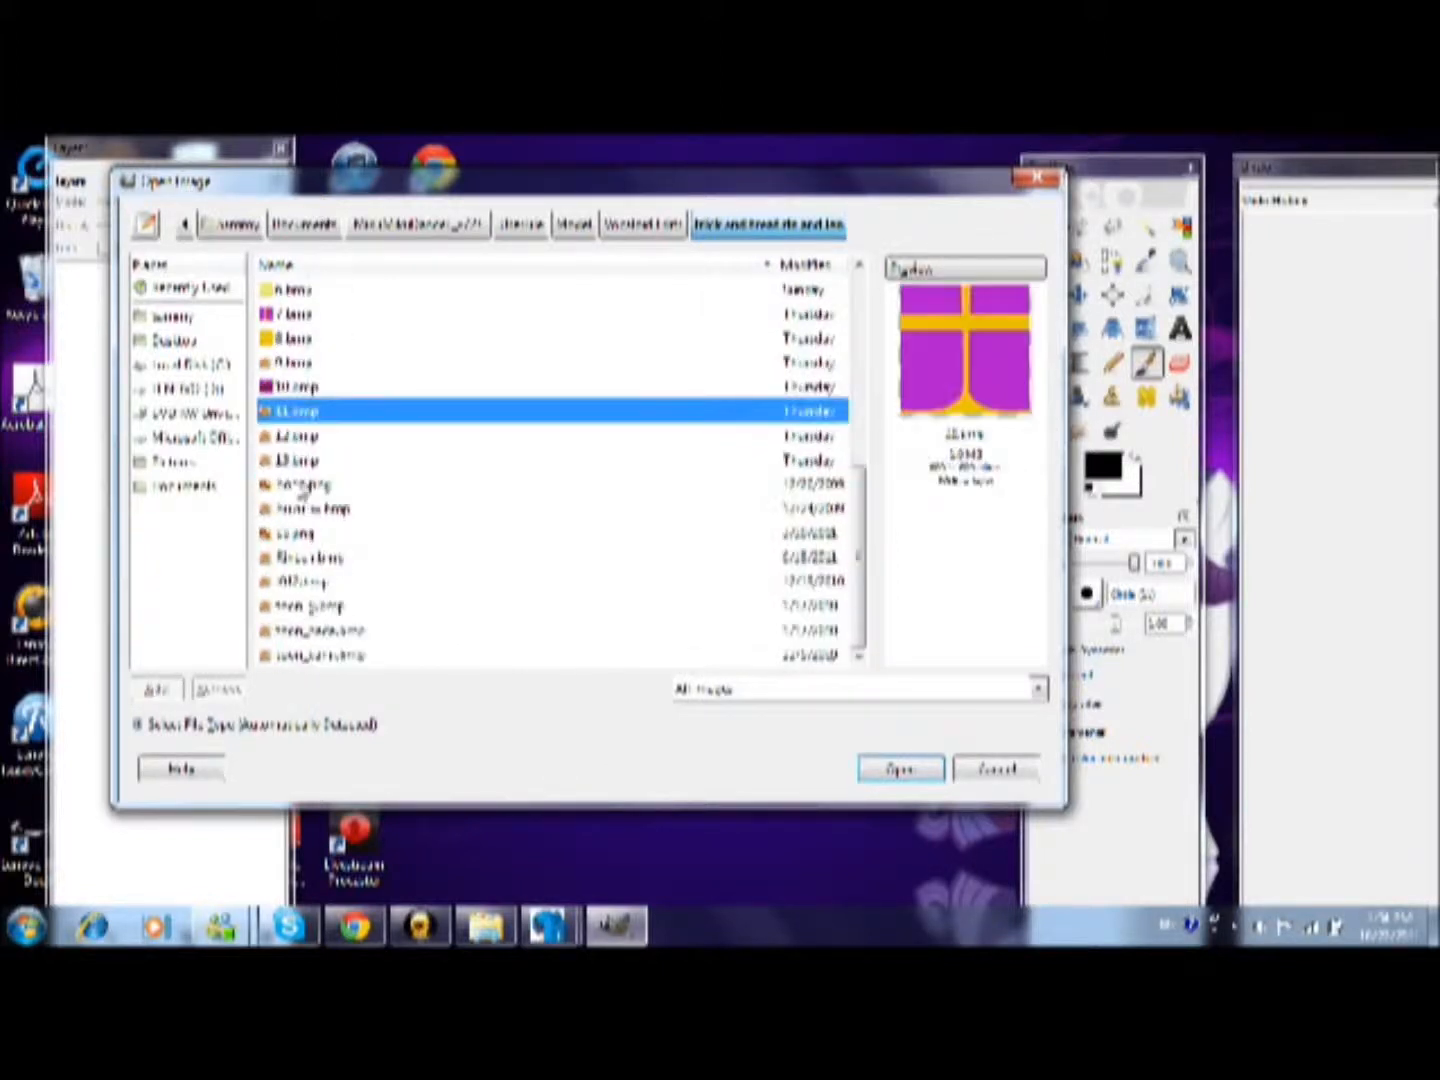
left_click(298, 436)
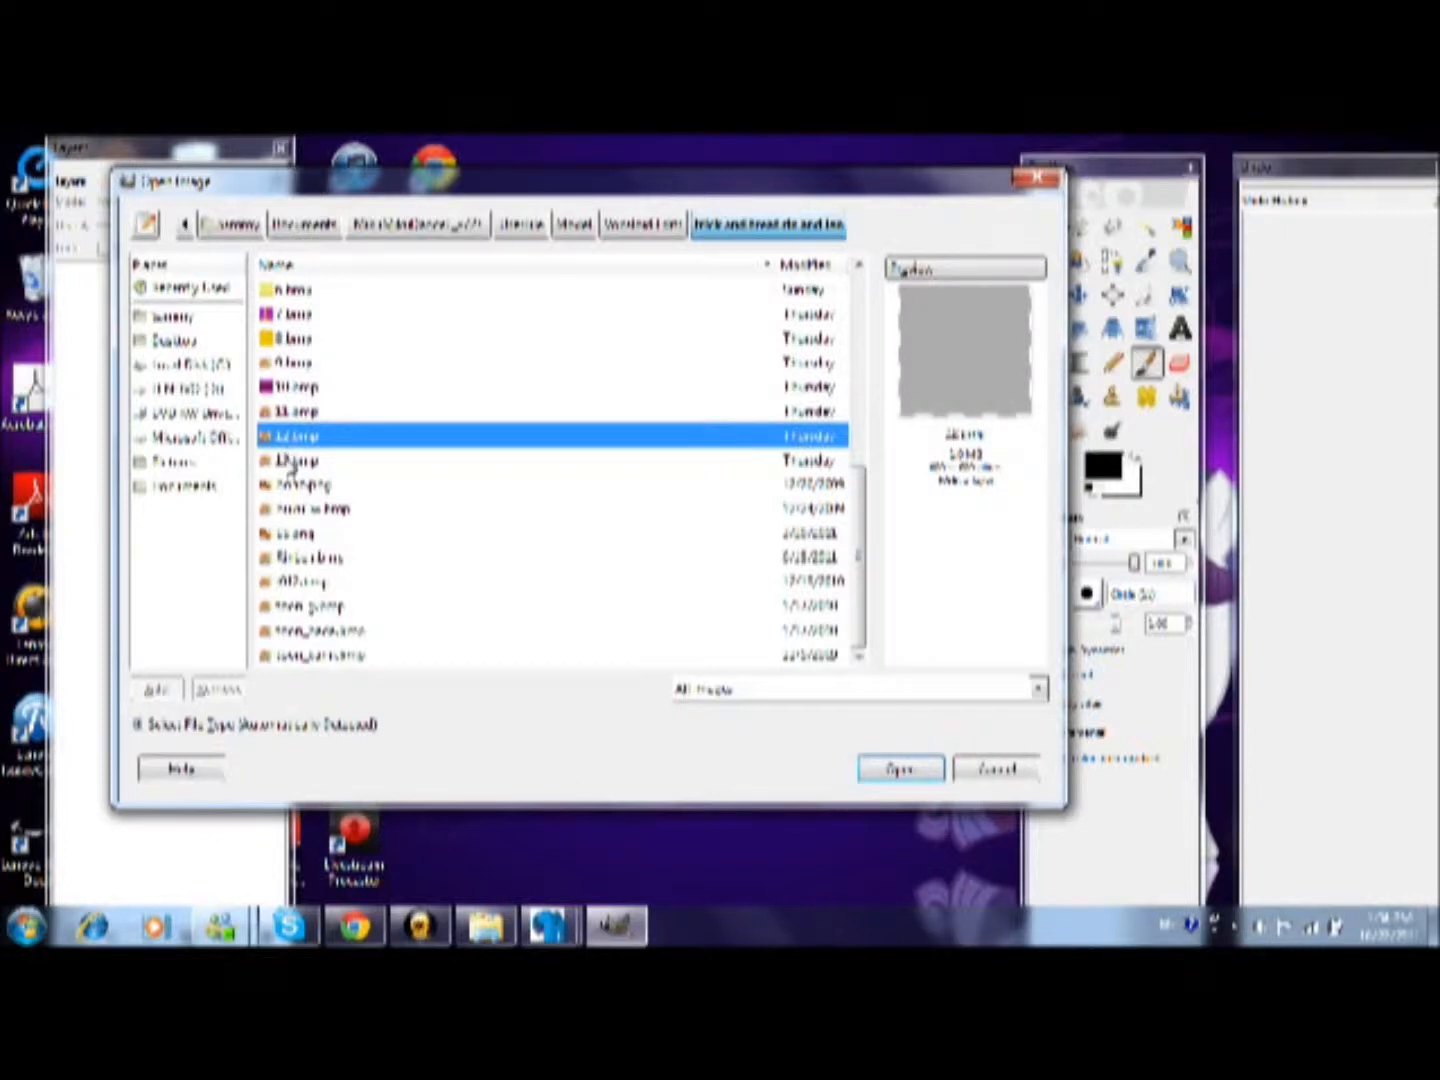
left_click(291, 462)
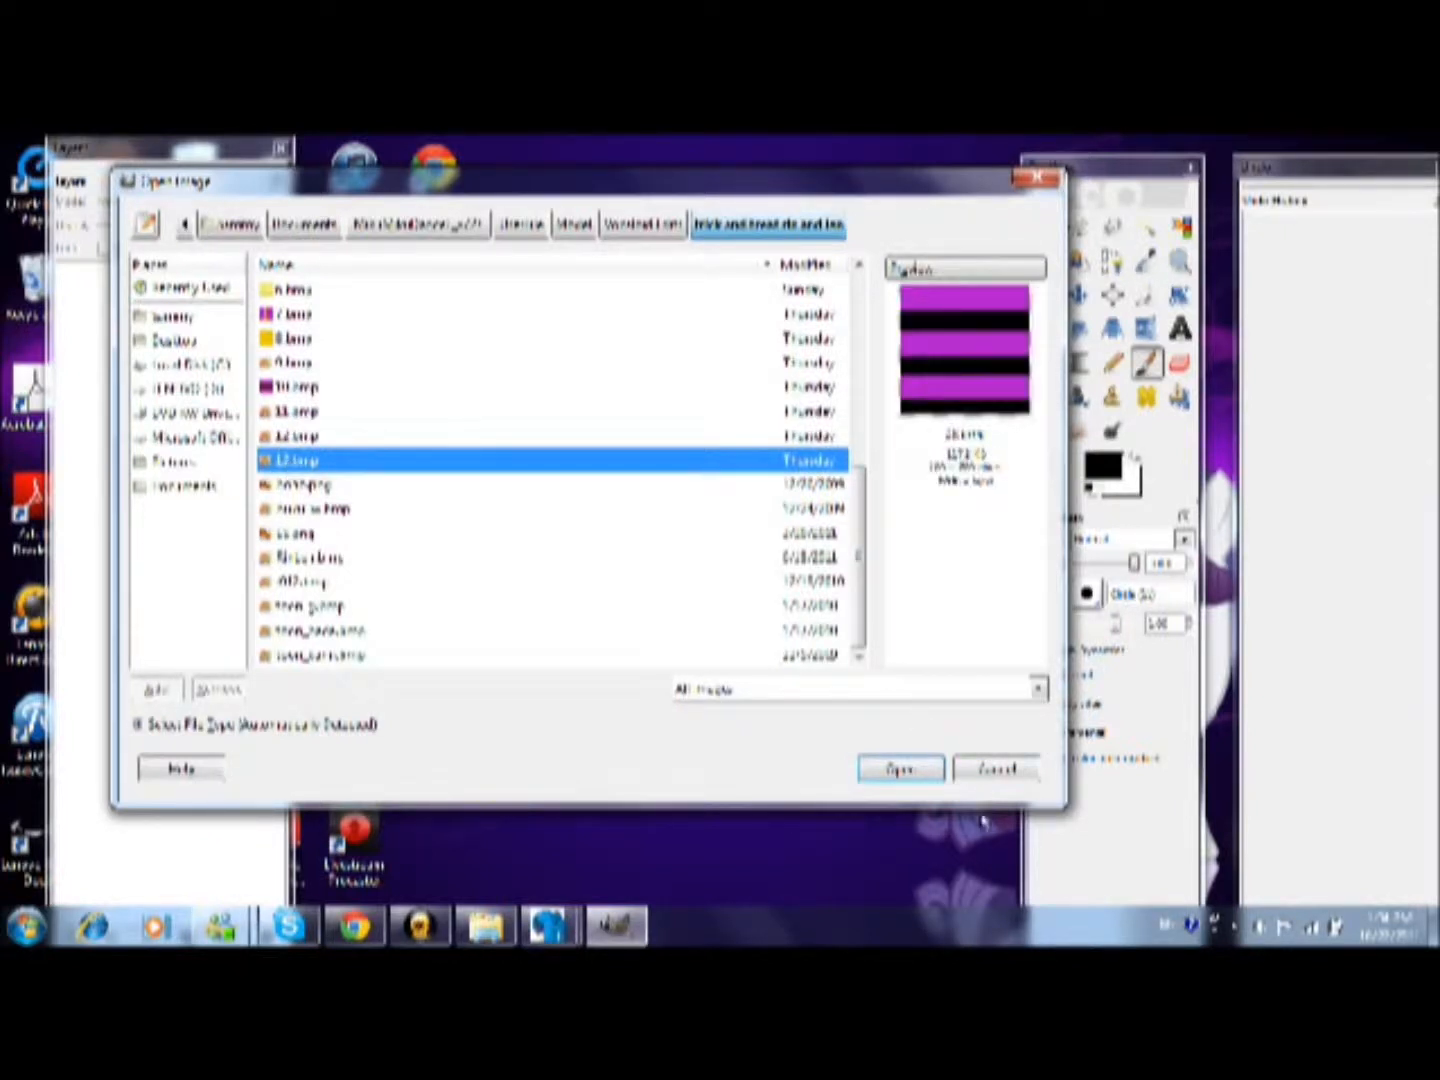
left_click(903, 775)
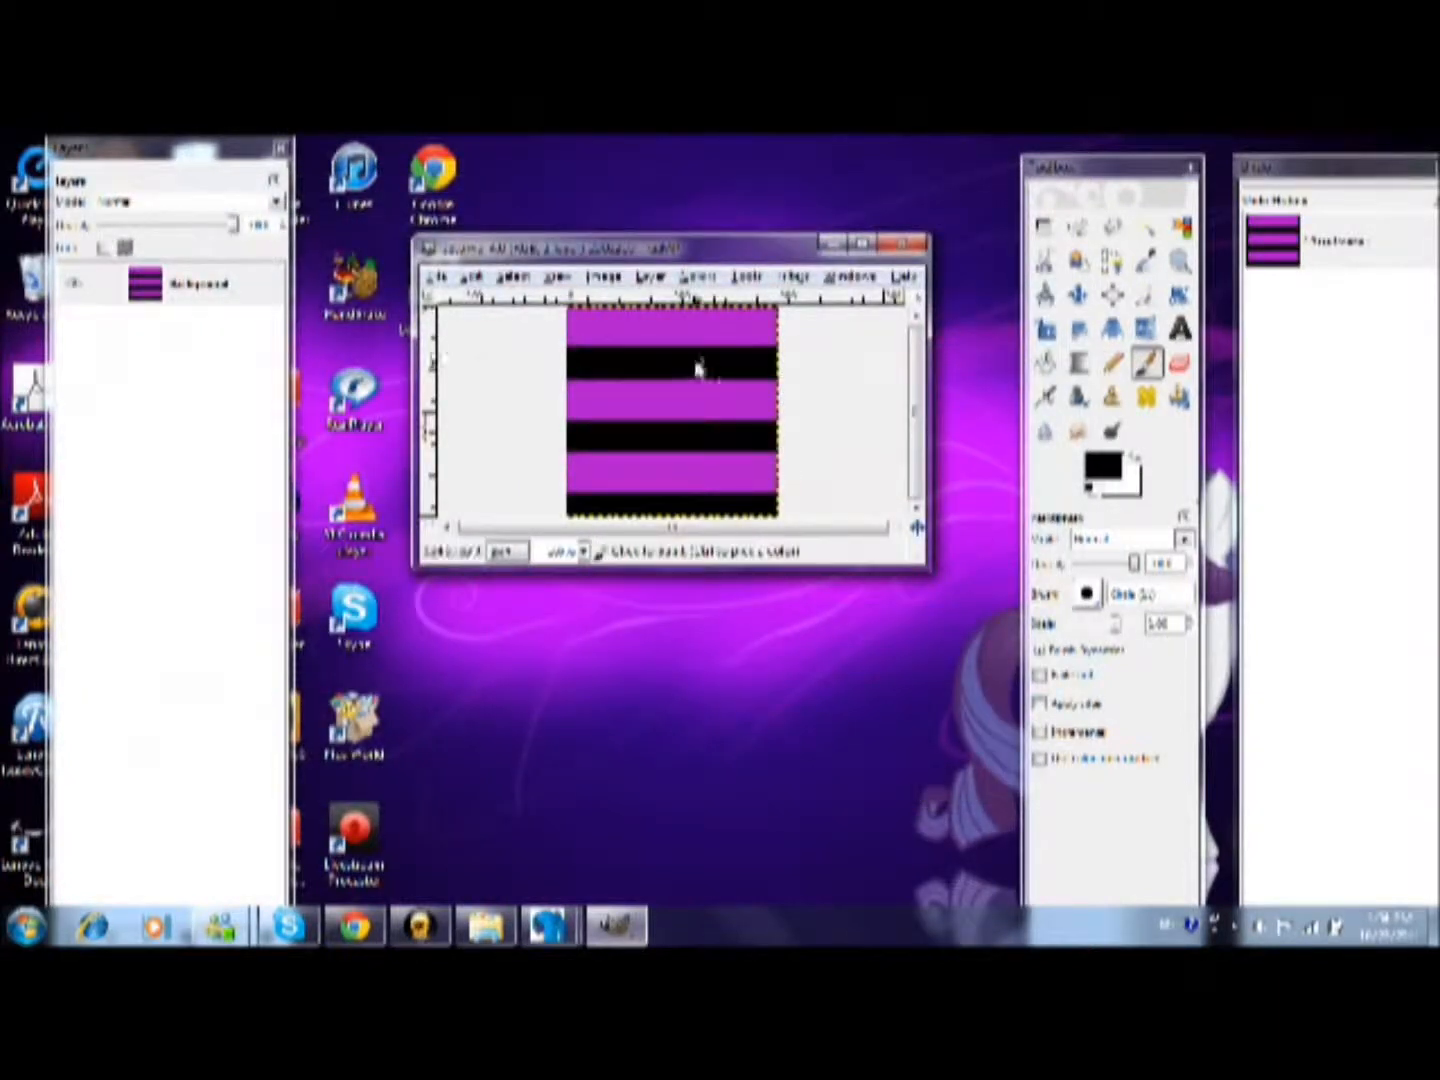
left_click_drag(928, 570, 962, 627)
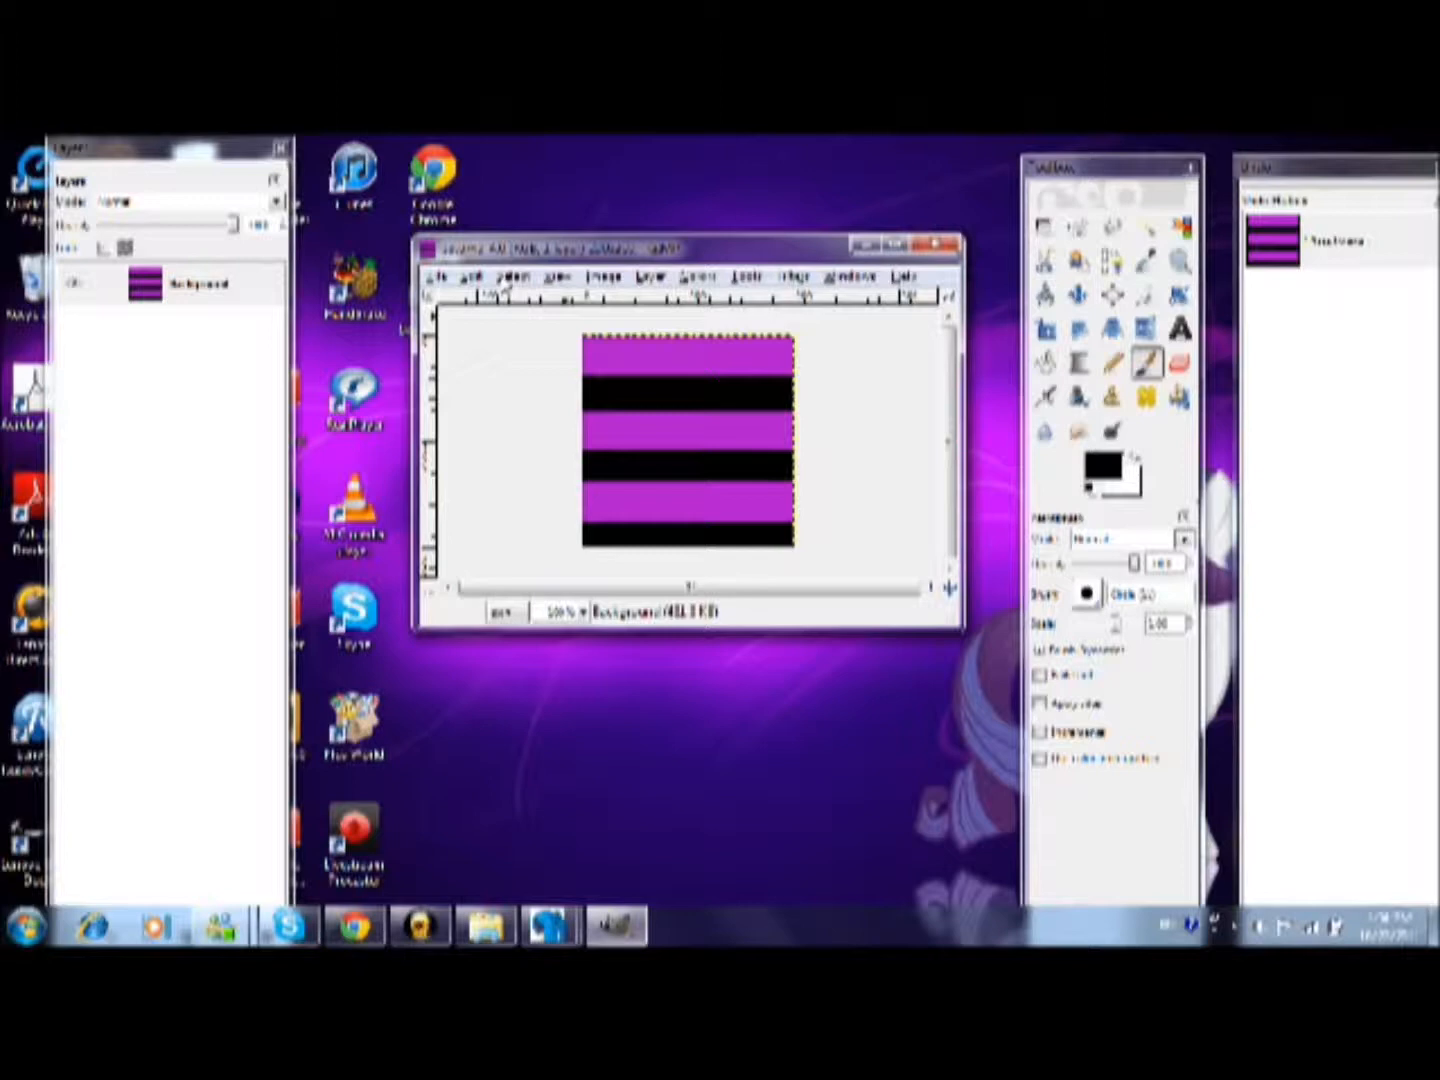
left_click(454, 283)
left_click(464, 345)
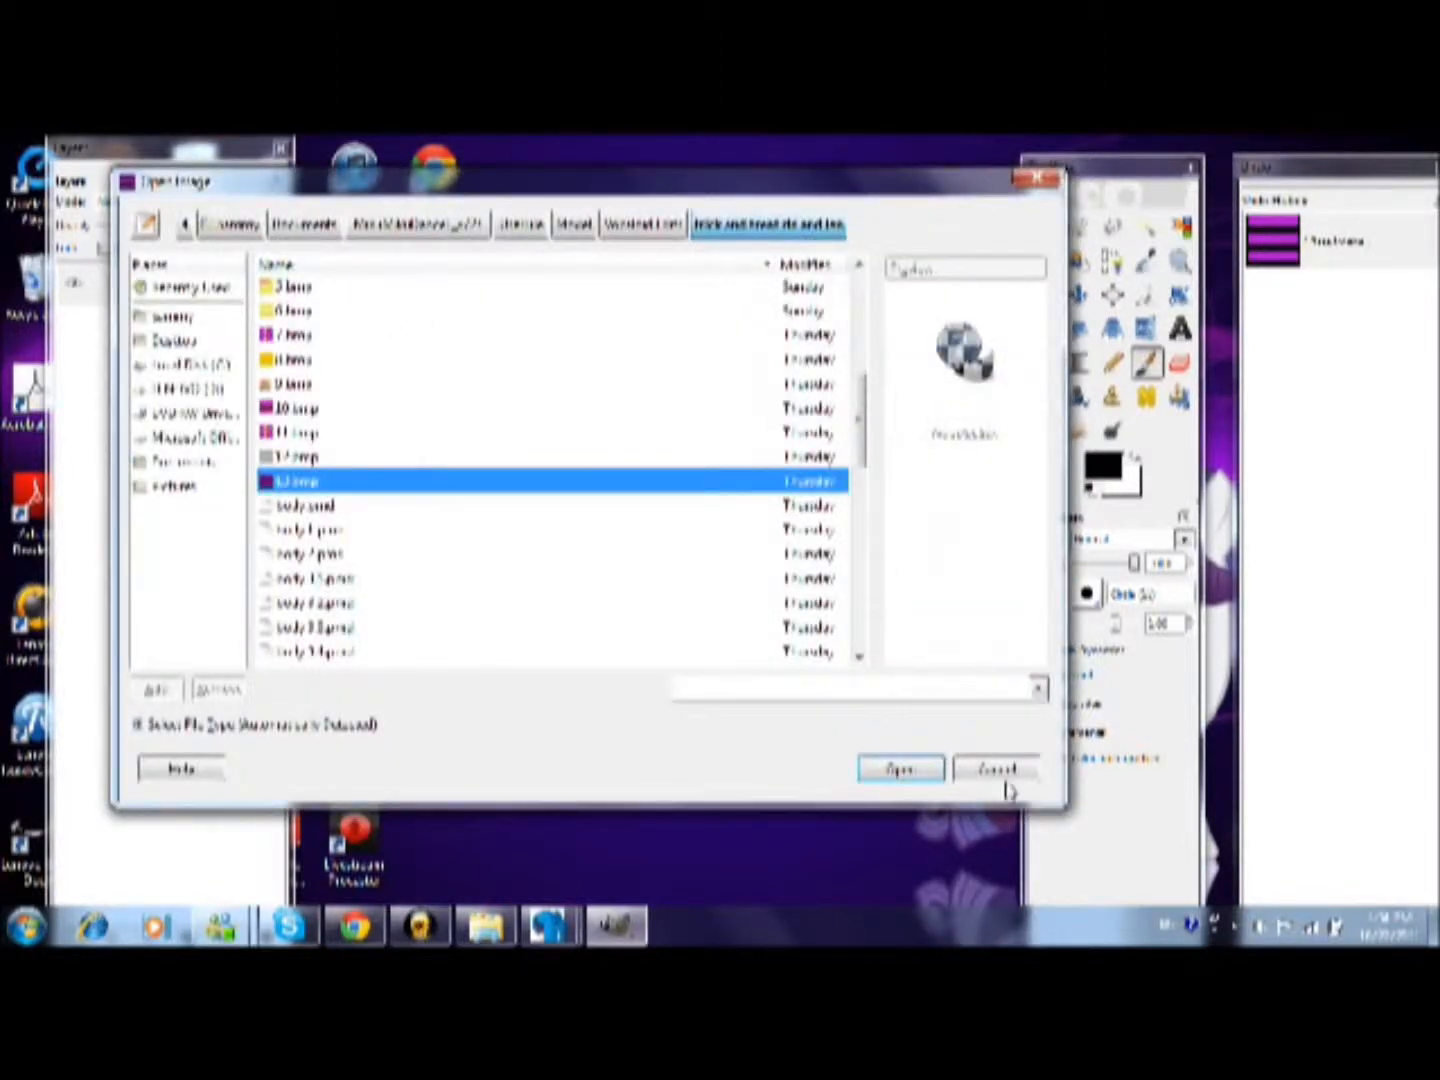
left_click(998, 772)
Create a new 200 x 200 pixel image and enlarge its window
left_click(440, 278)
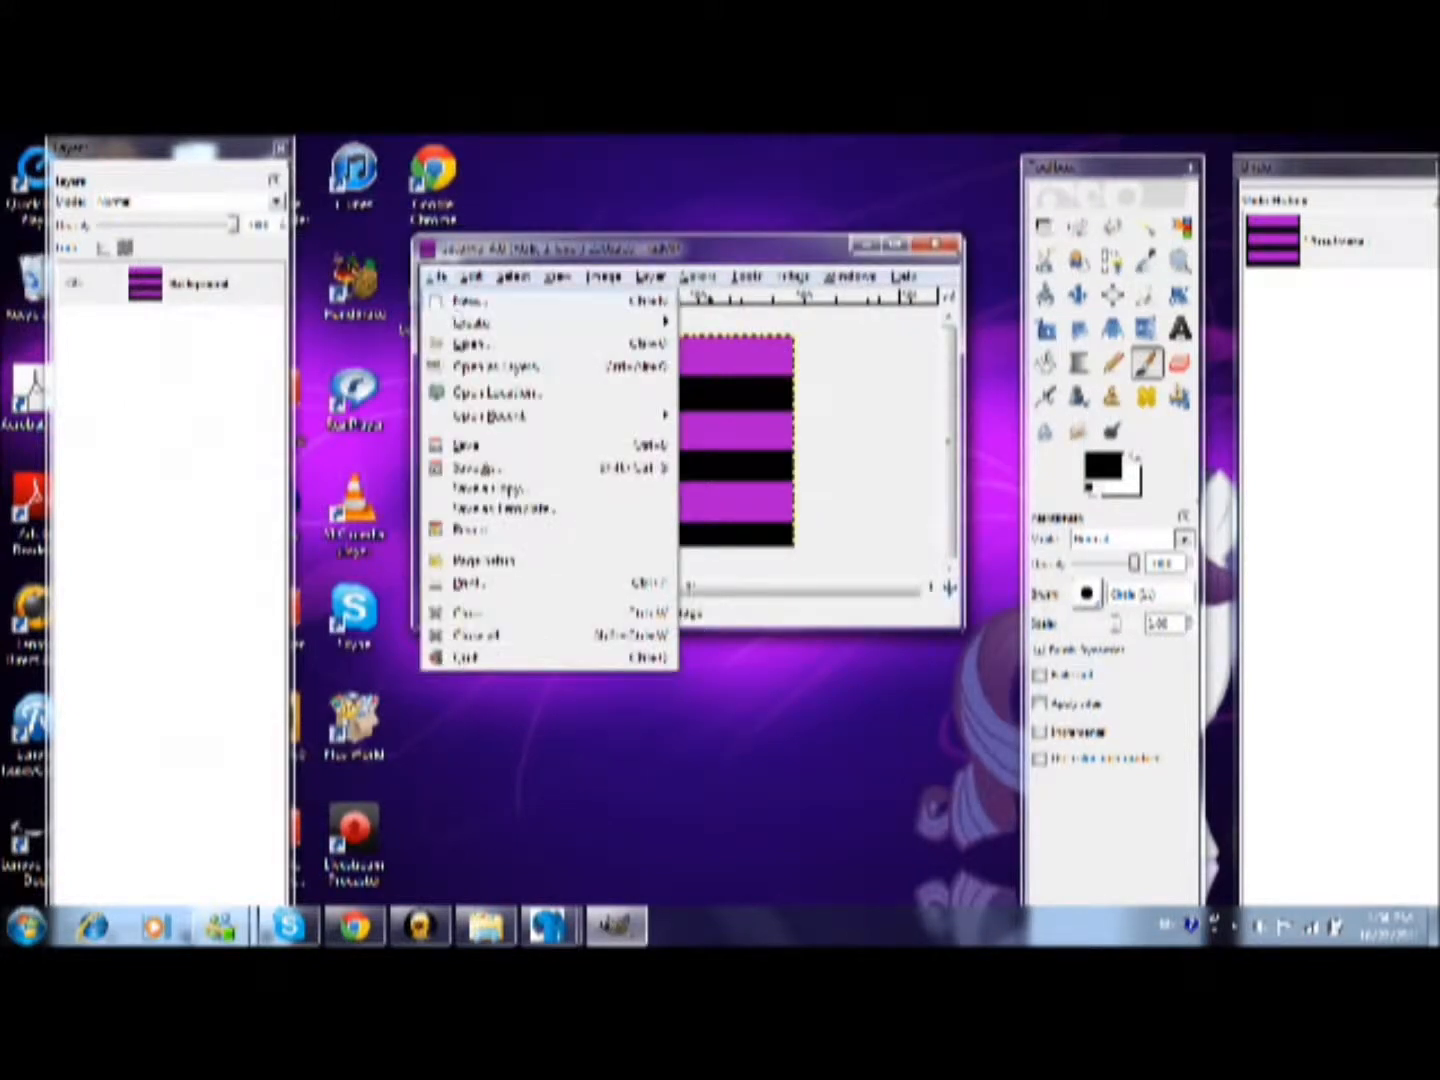
left_click(463, 301)
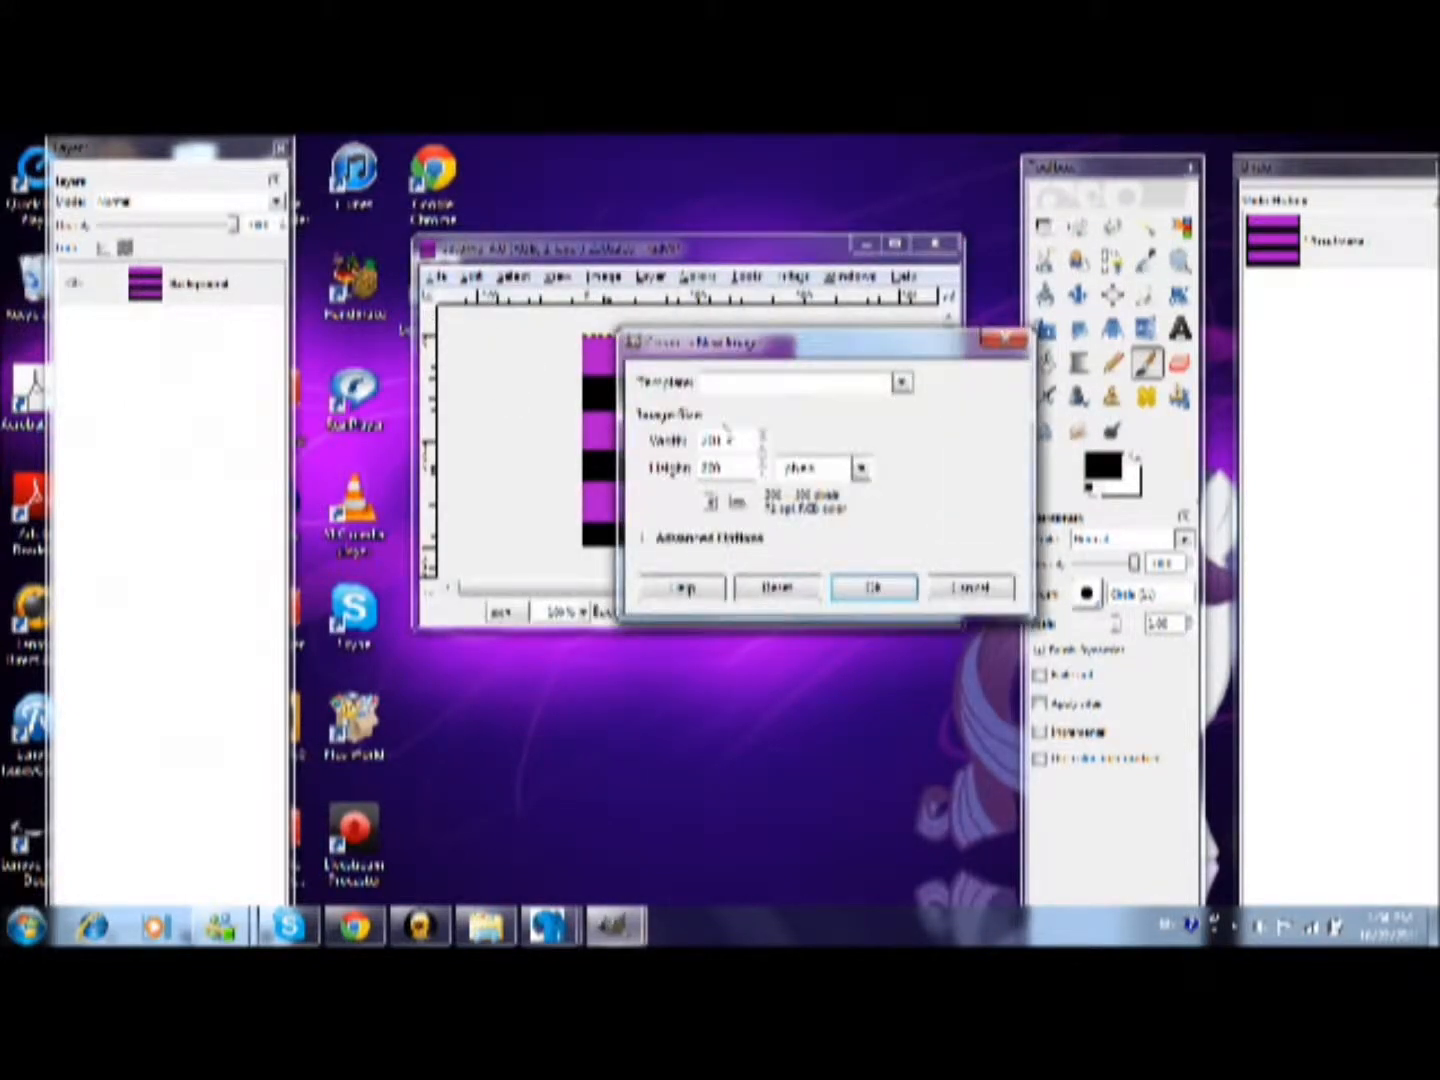
left_click(877, 589)
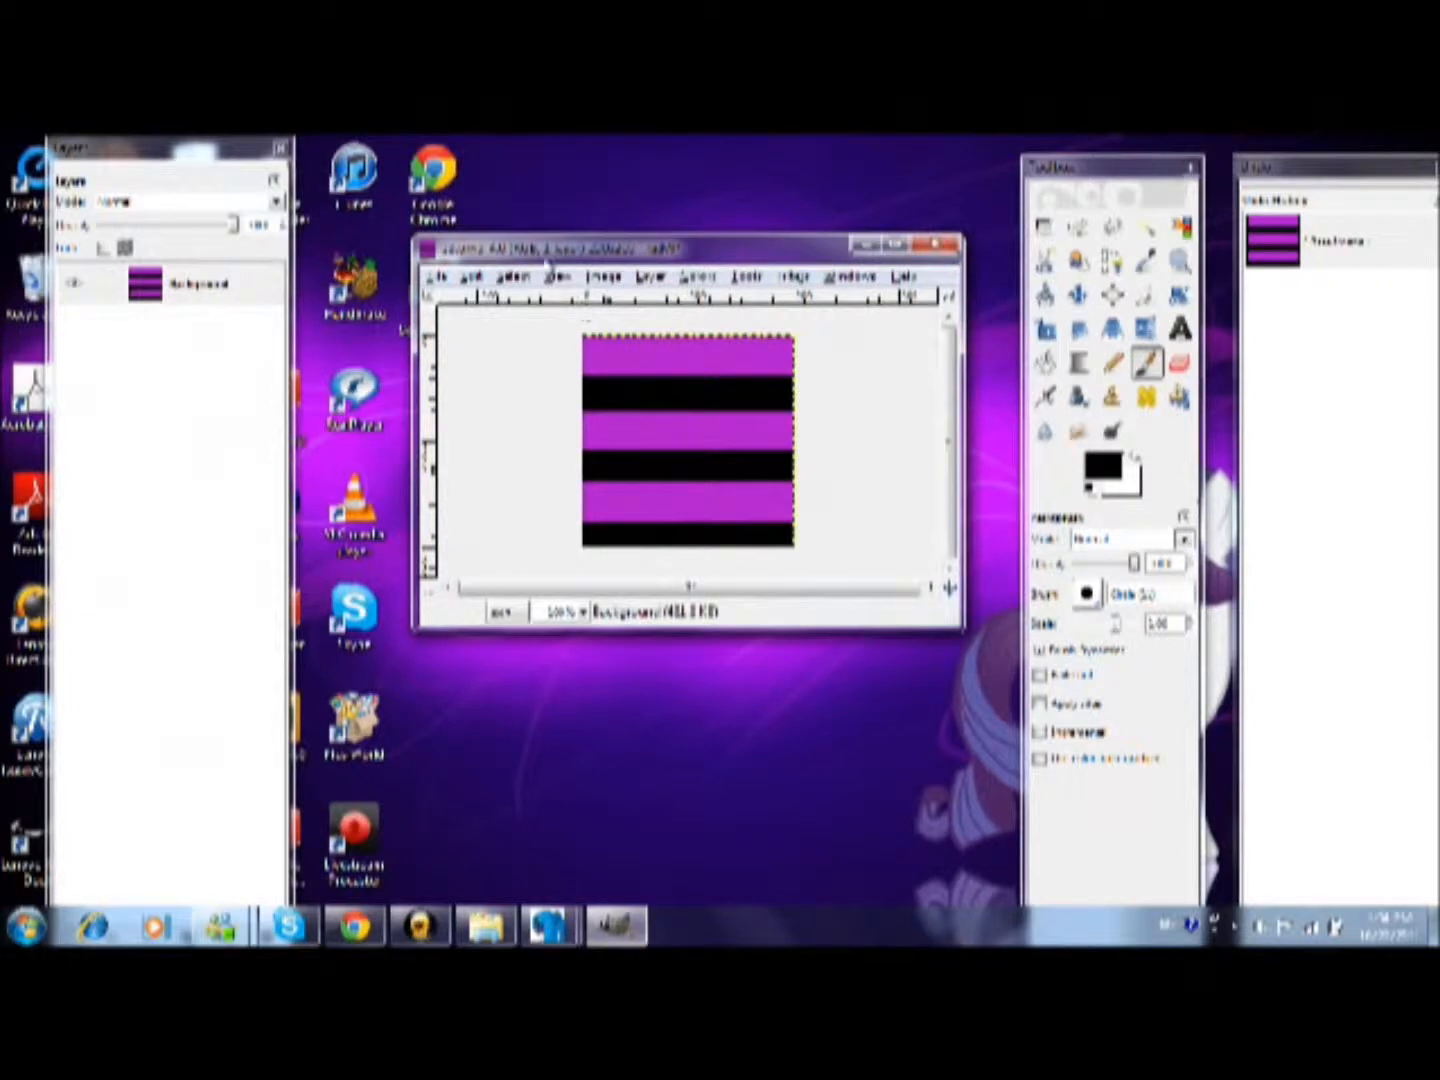
left_click_drag(890, 659, 941, 712)
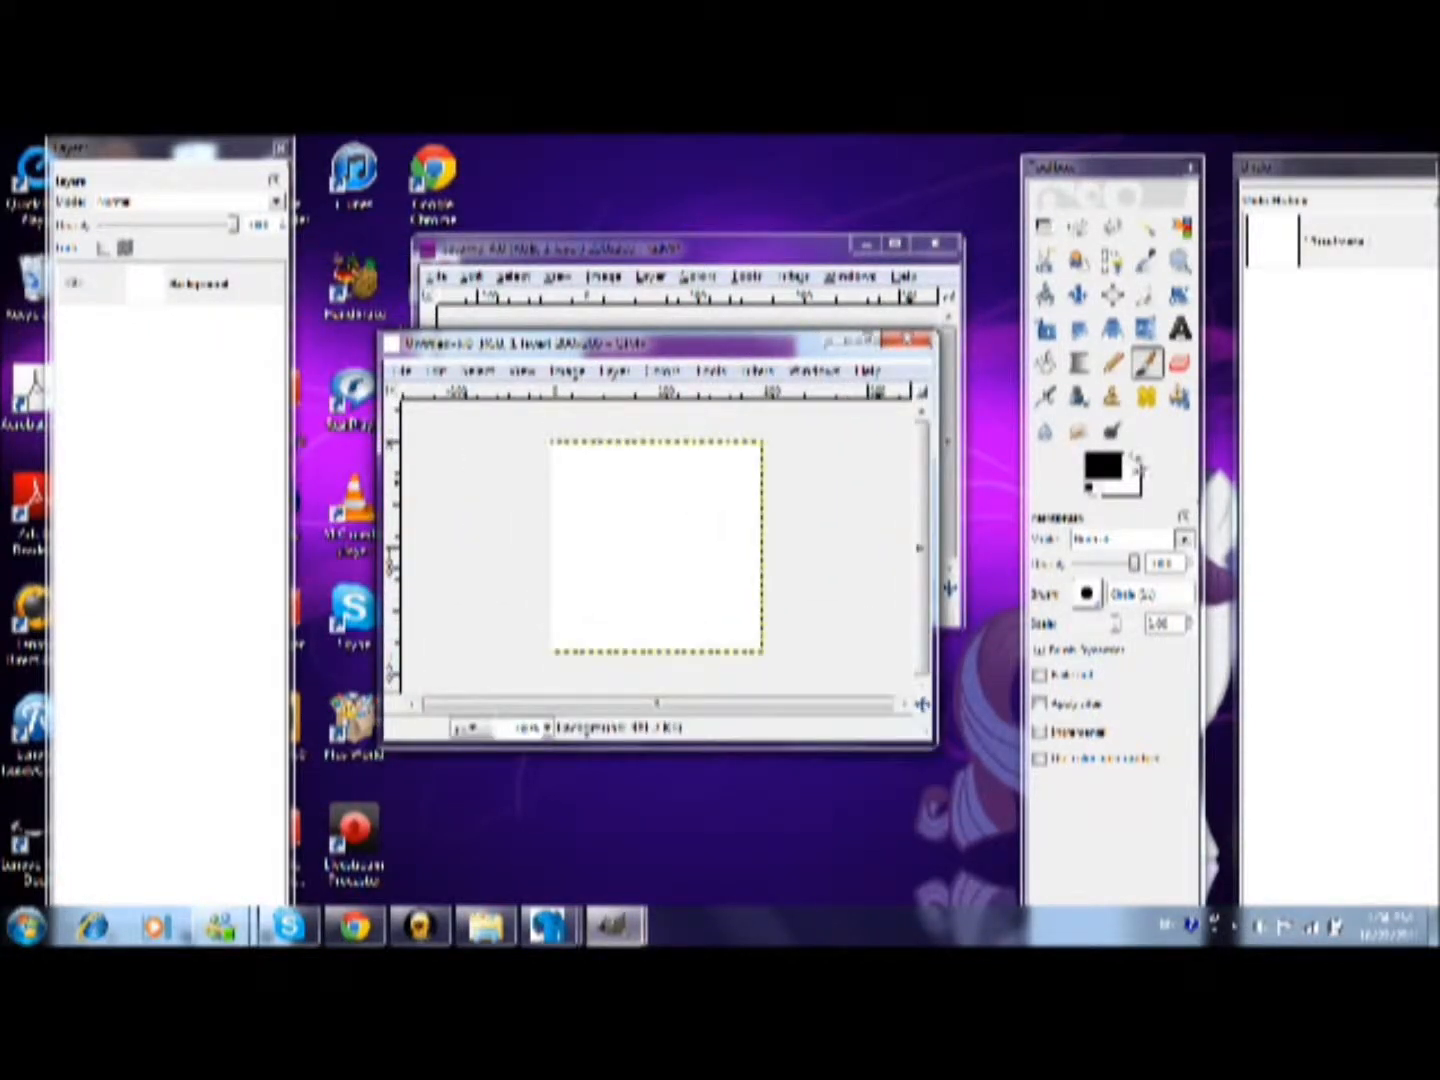
Set the foreground colour to bright red and fill the whole blank canvas with it using Bucket Fill
left_click(1138, 463)
left_click(1139, 461)
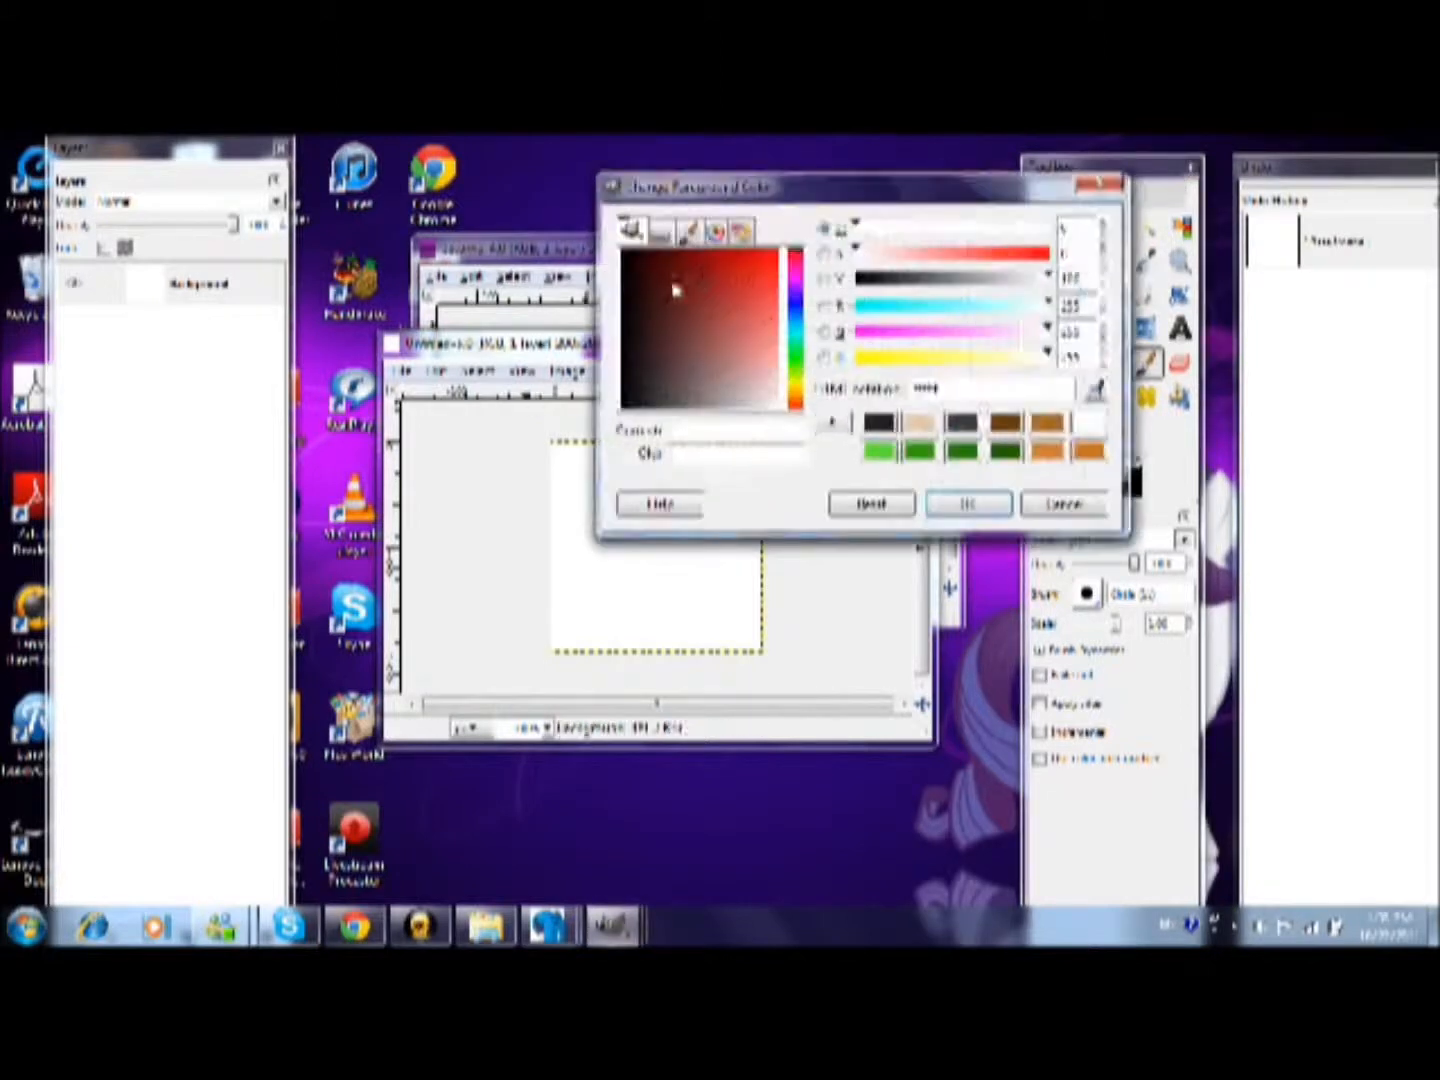
left_click(759, 270)
left_click(967, 503)
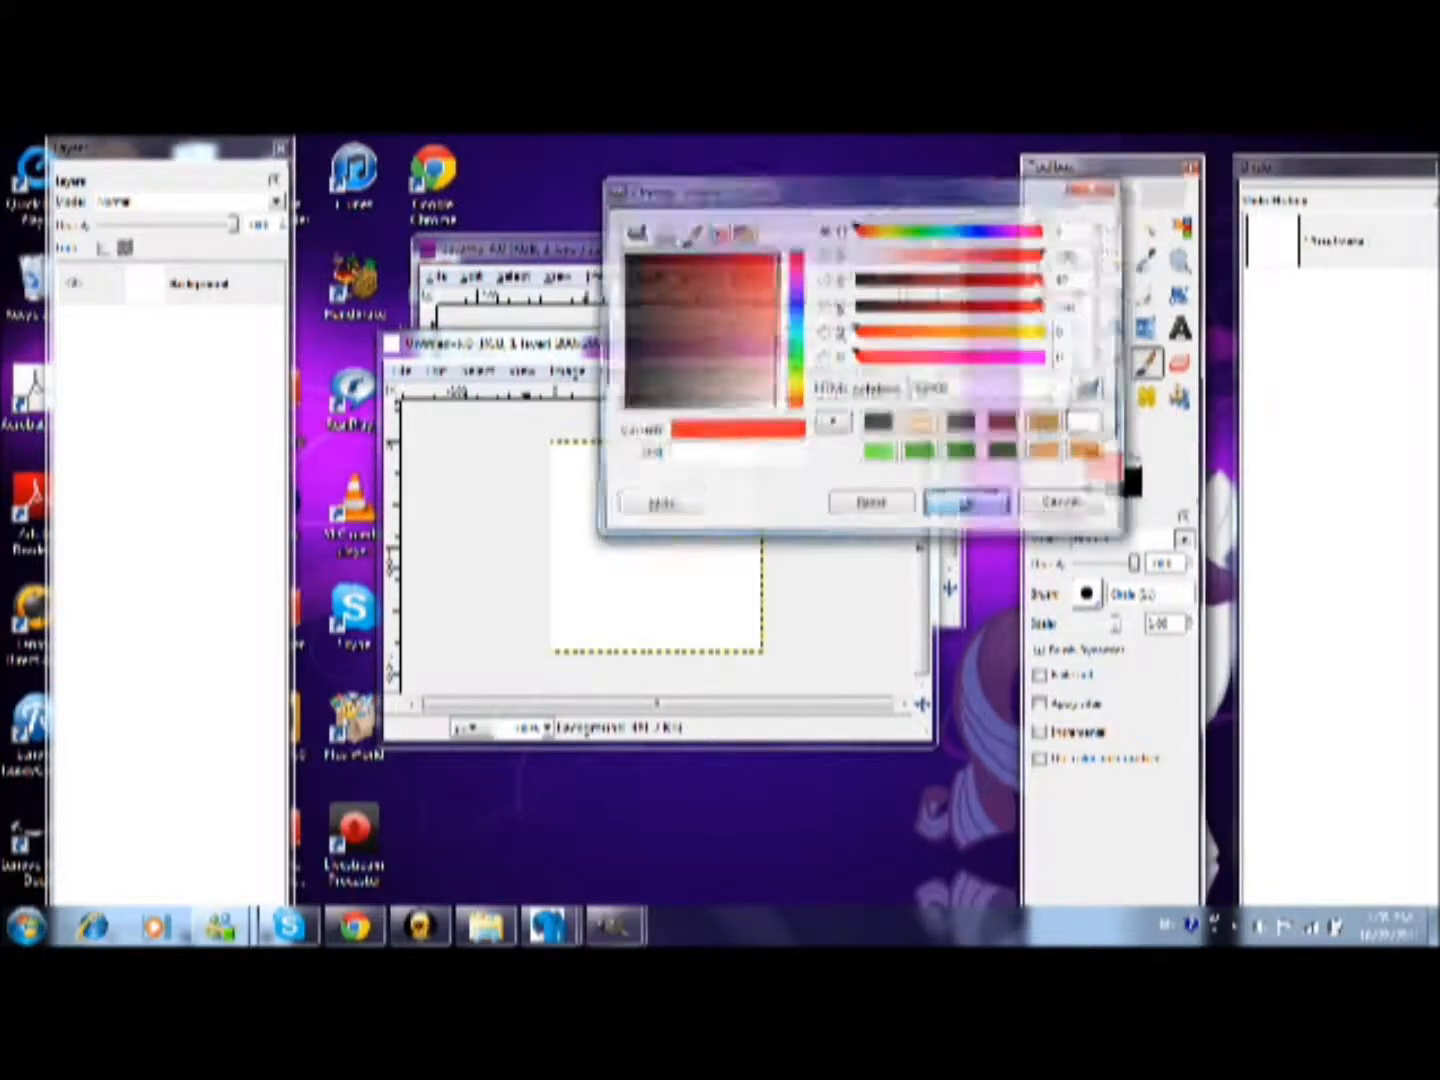
left_click(1044, 227)
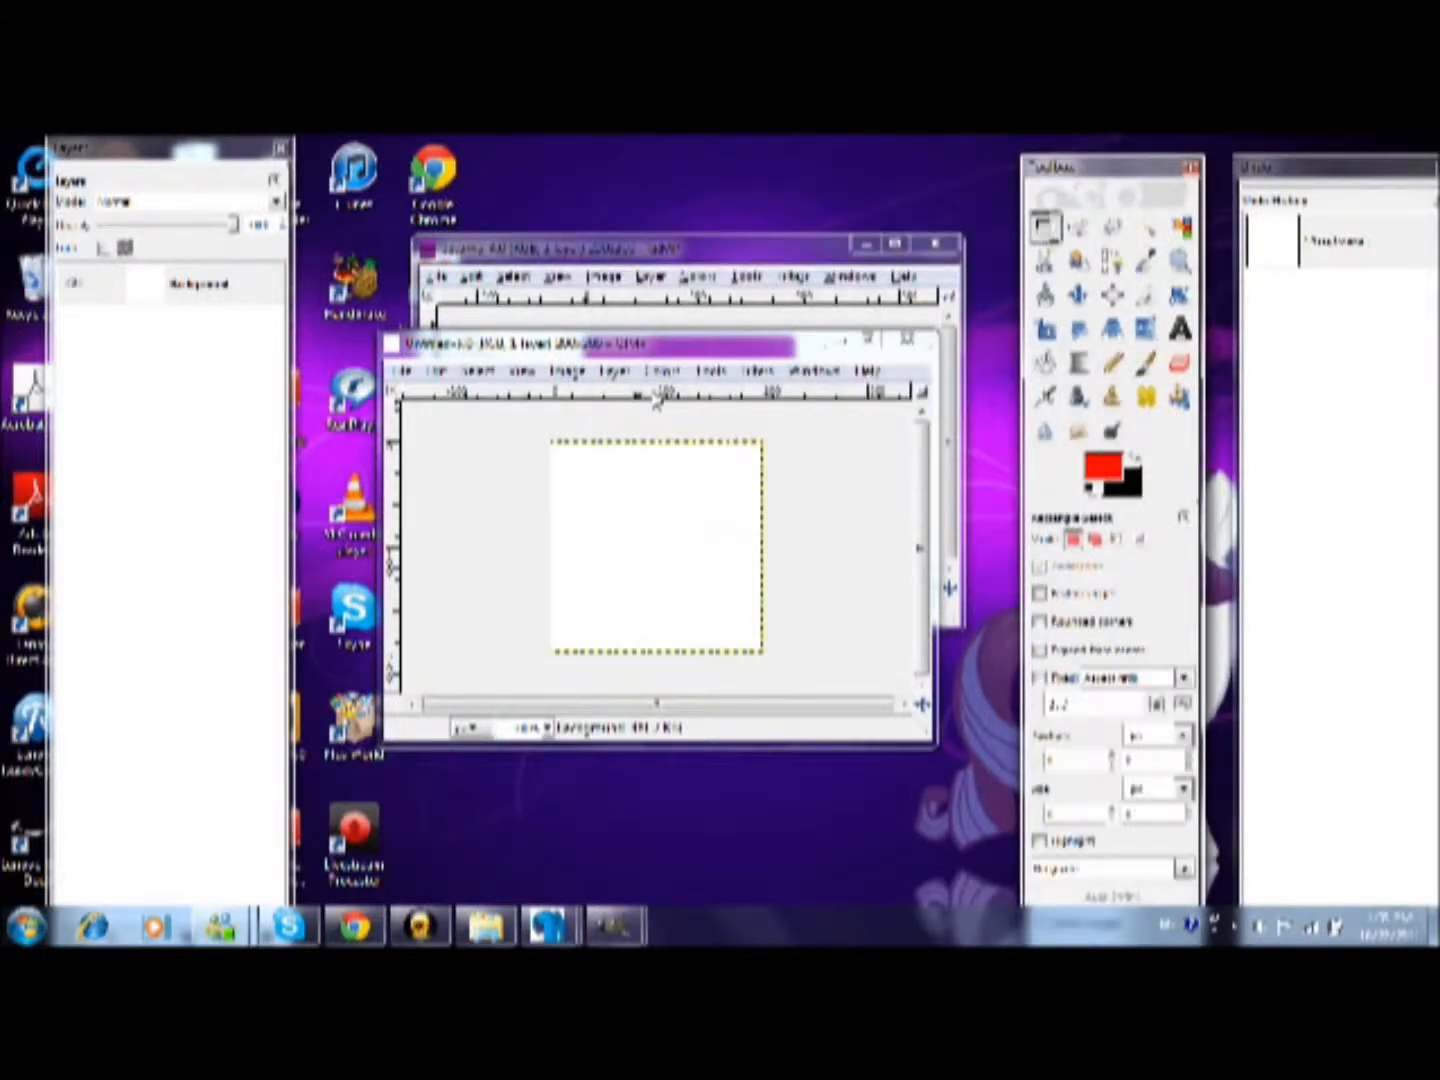
left_click(1044, 362)
left_click(728, 562)
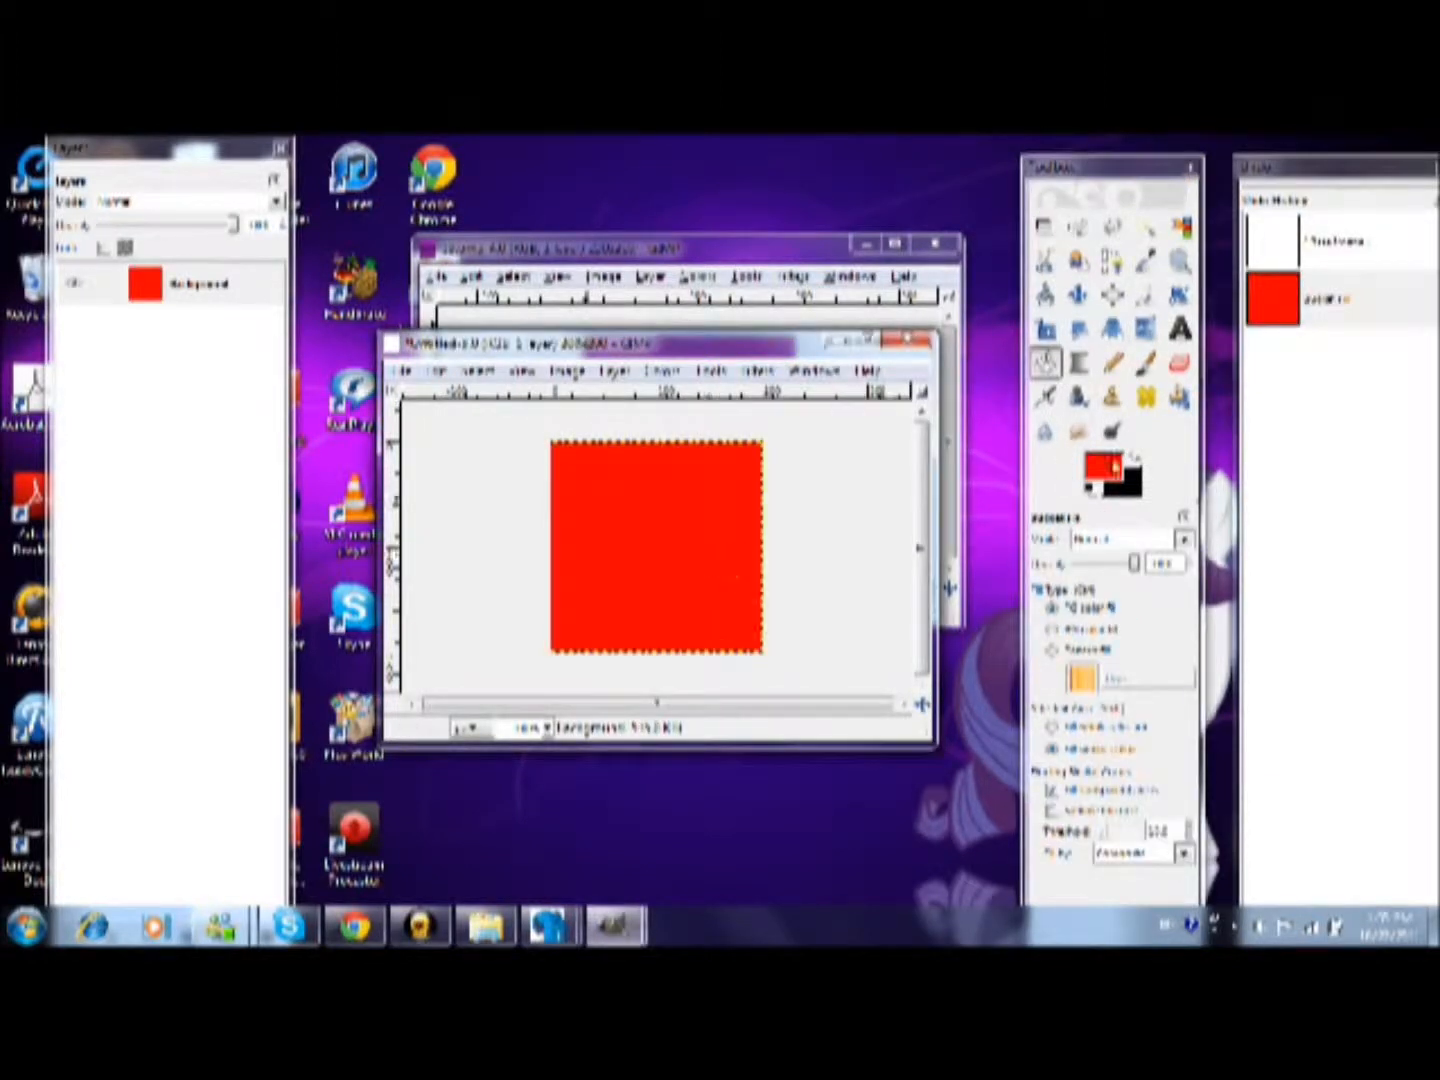
Switch the foreground to black, select a horizontal band across the upper part of the red canvas and fill it
left_click(1140, 462)
left_click(1045, 226)
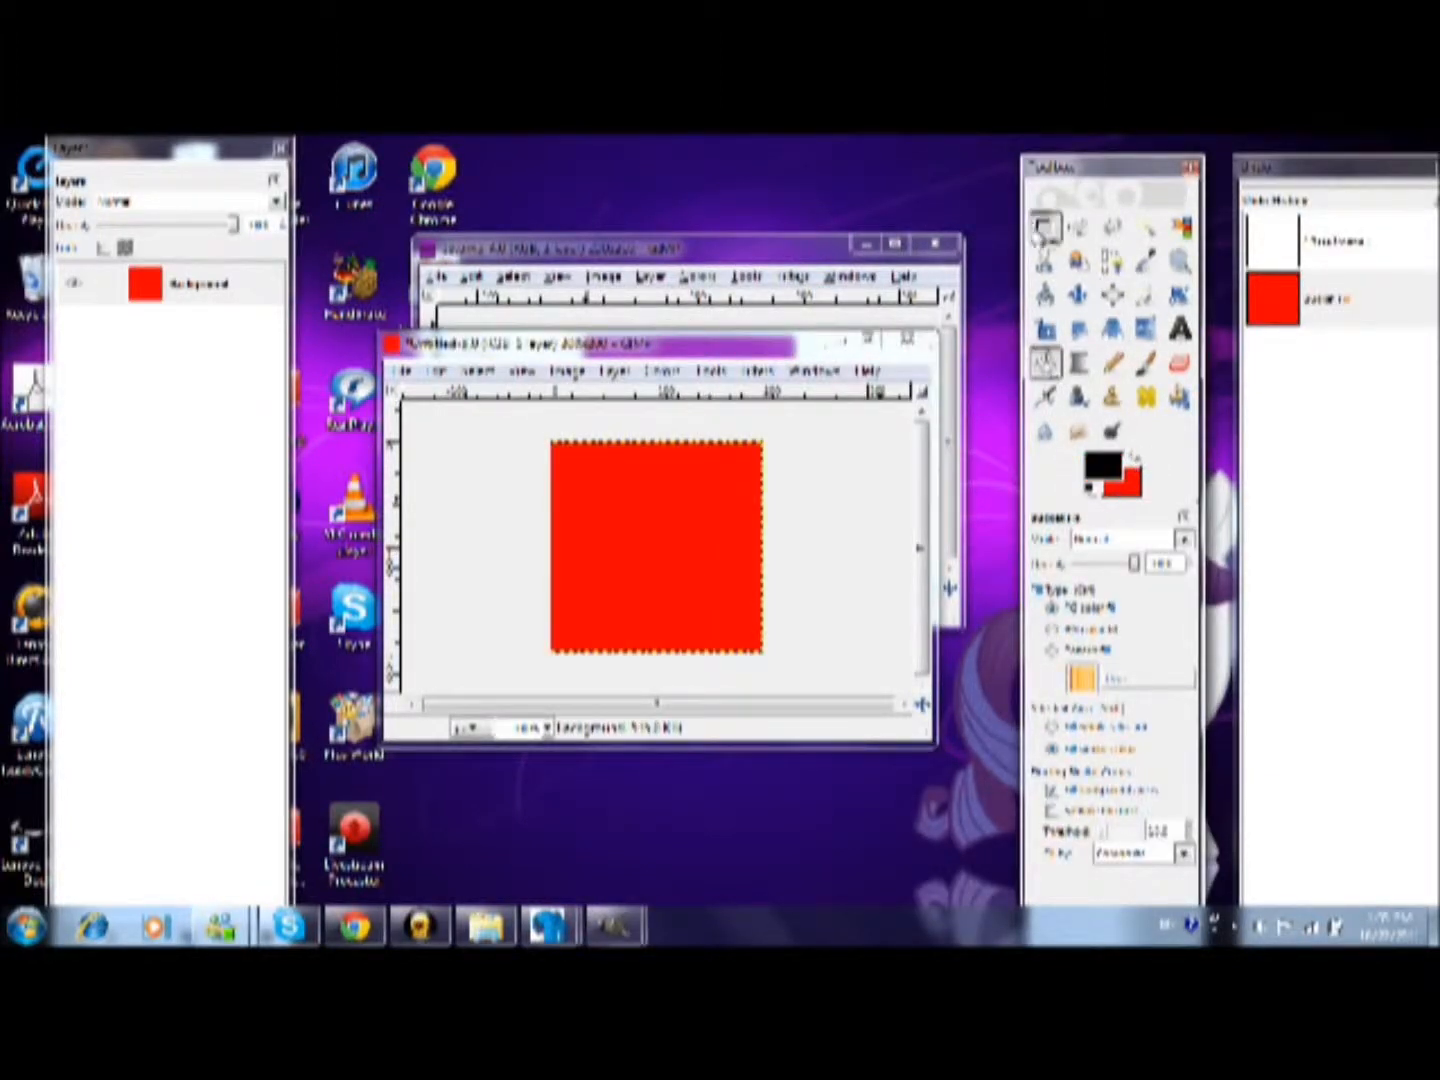
left_click_drag(533, 467, 802, 501)
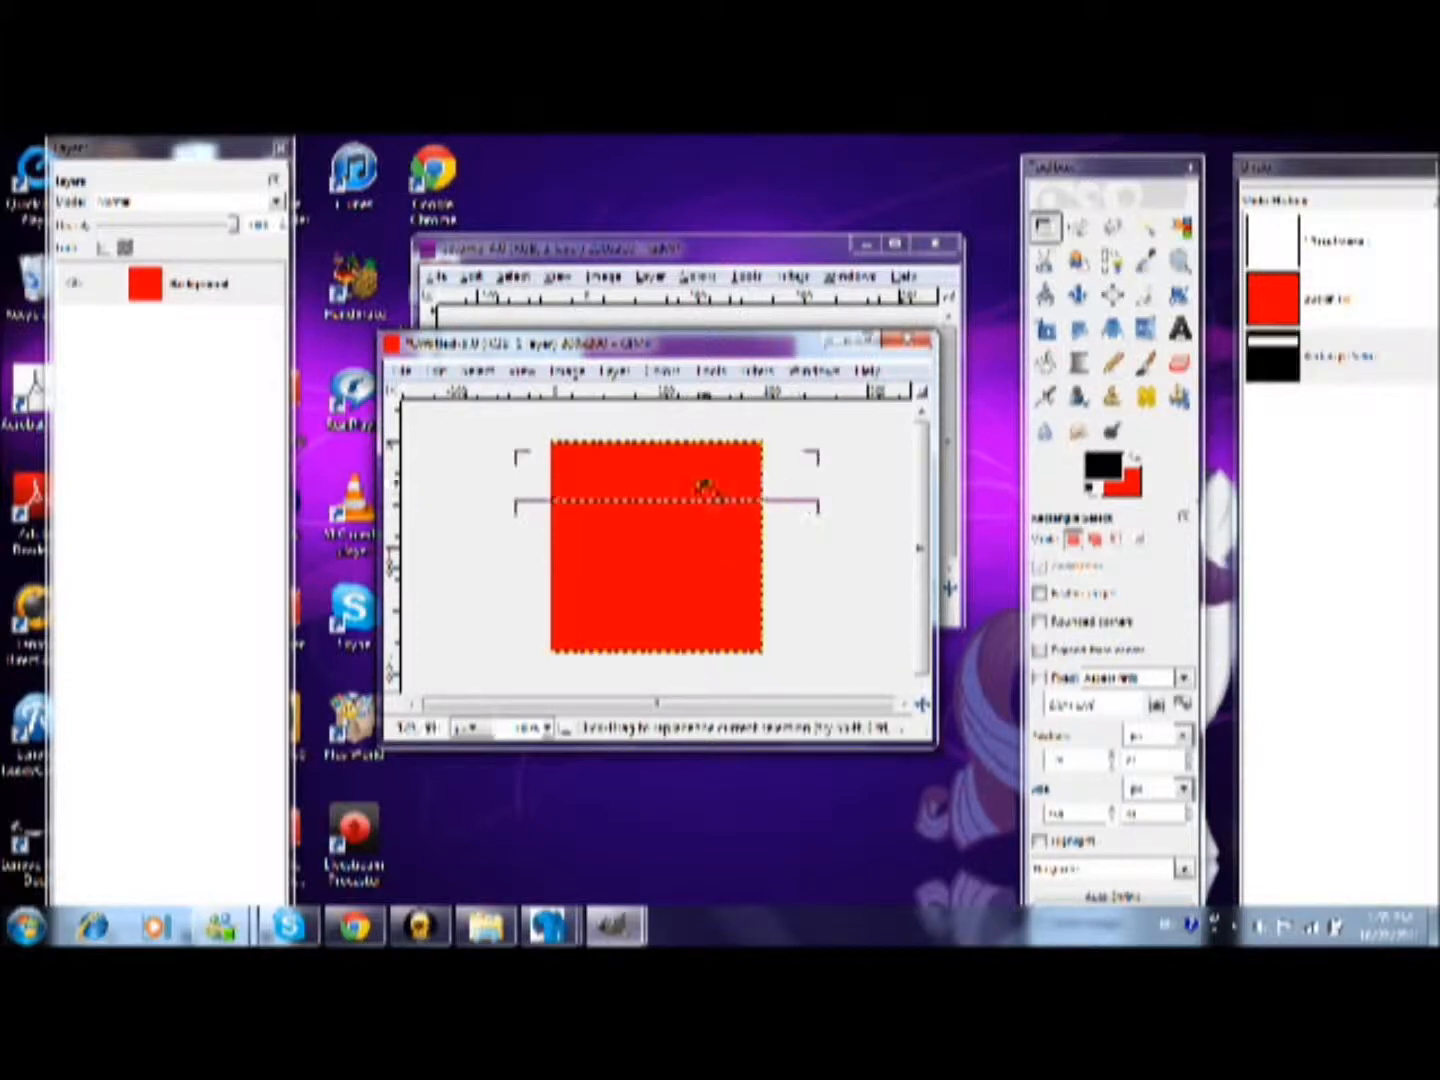
left_click(705, 490)
left_click(1045, 362)
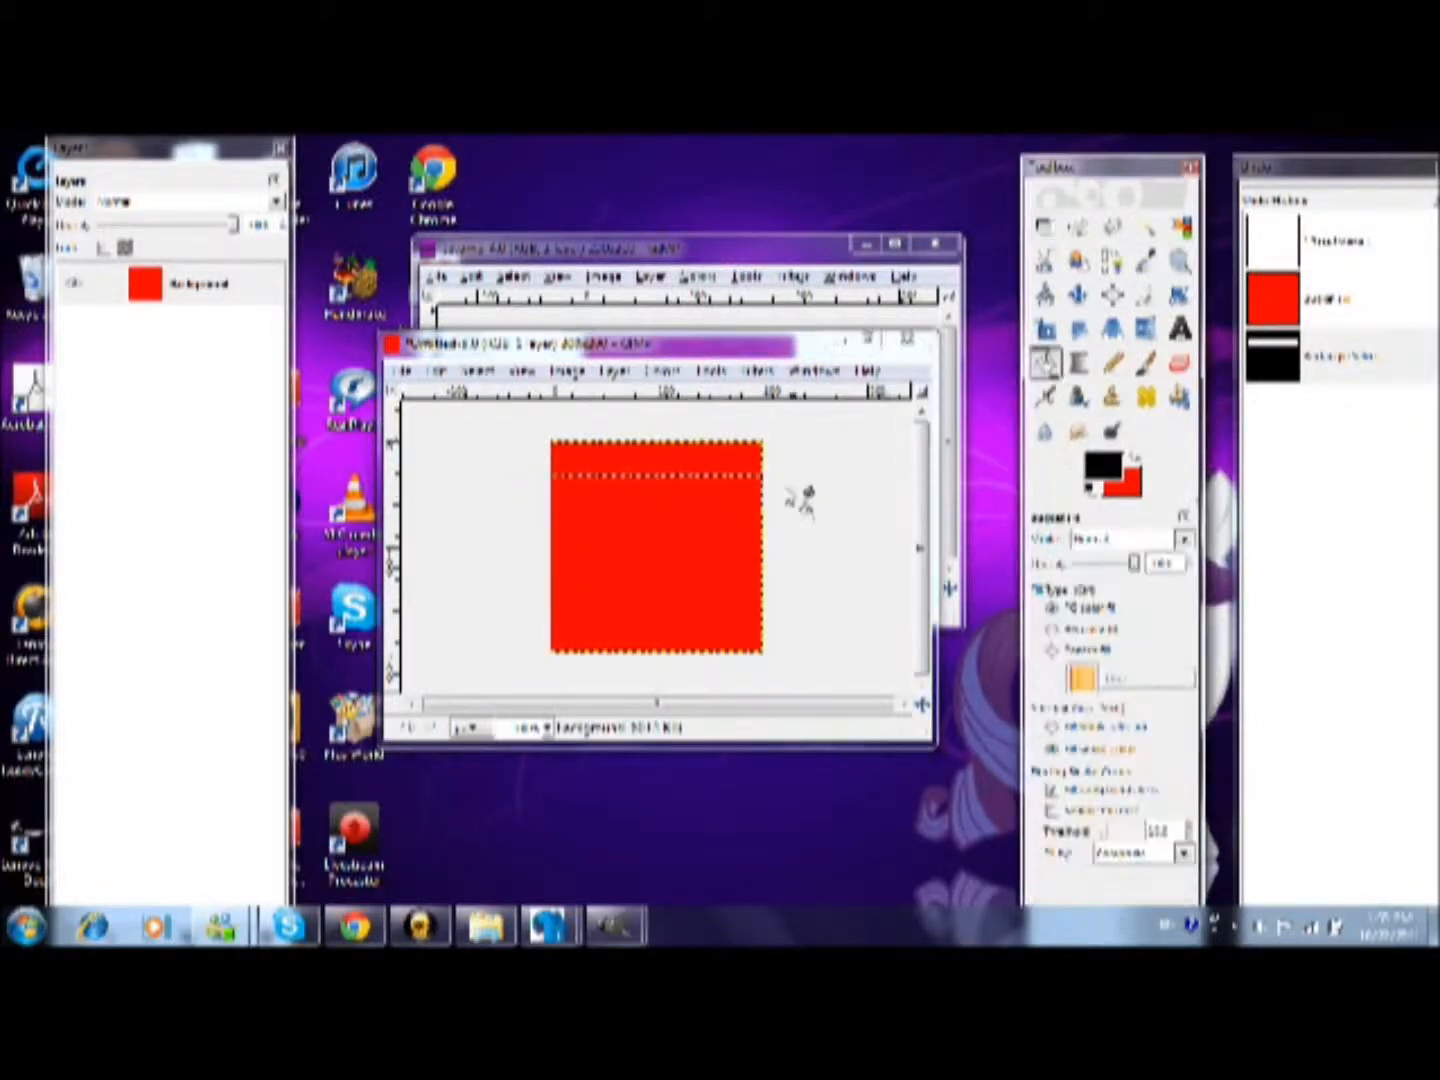
left_click(732, 494)
Copy the black stripe, paste it and move the duplicate below the original, leaving an evenly sized red gap between them
left_click(437, 371)
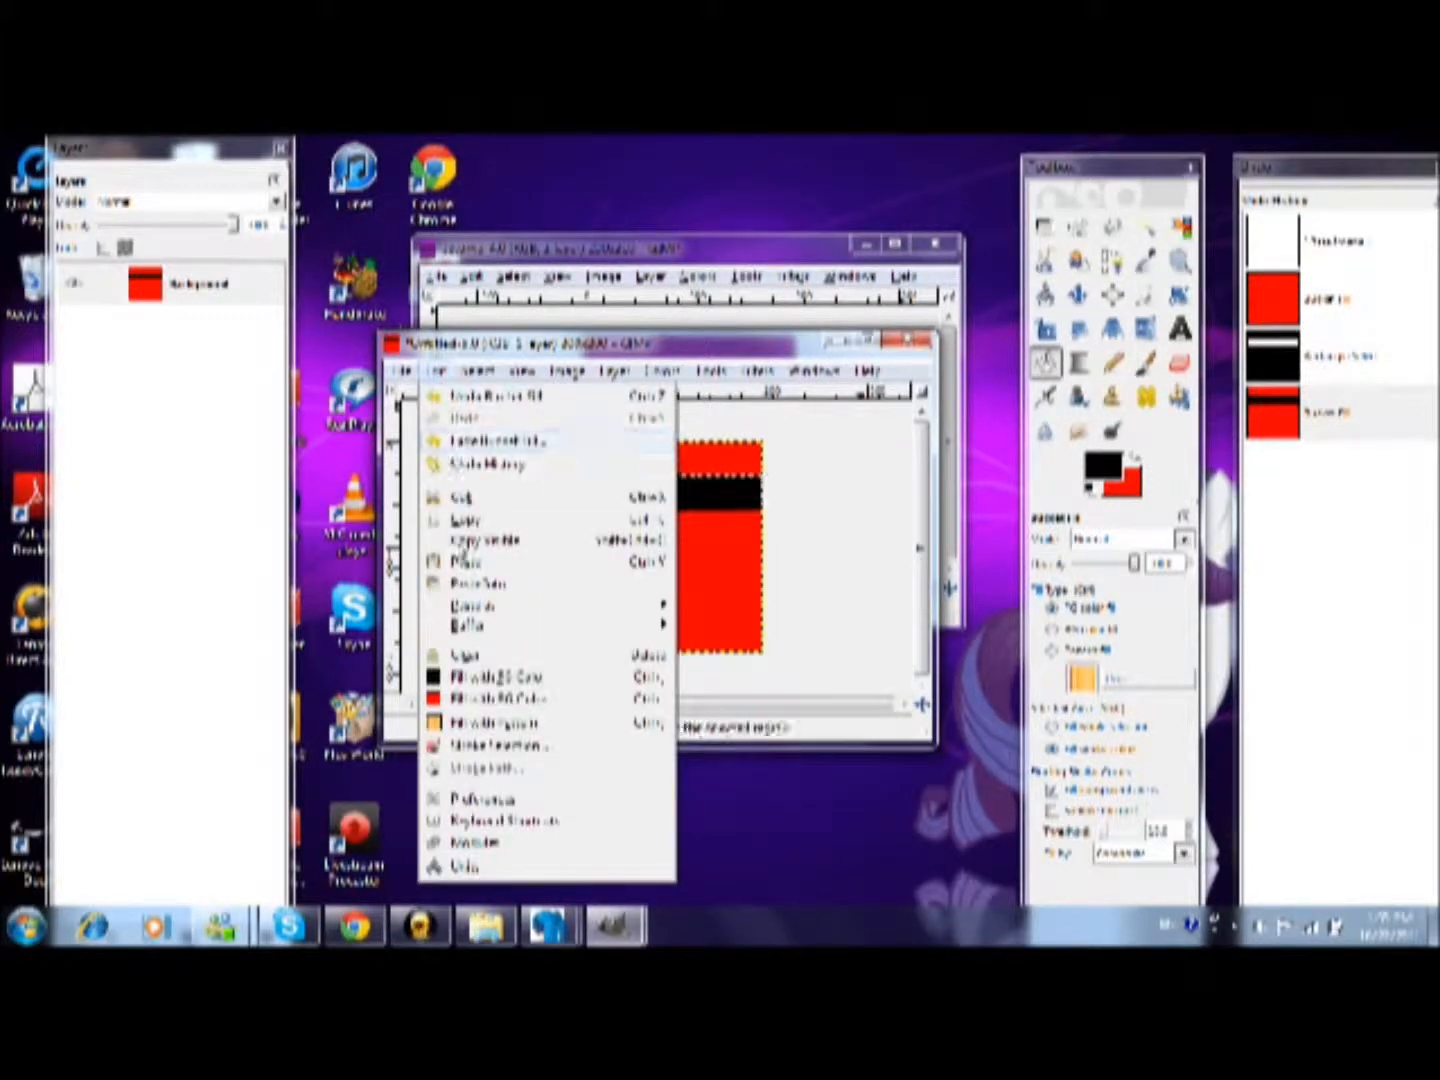
left_click(462, 520)
left_click(437, 372)
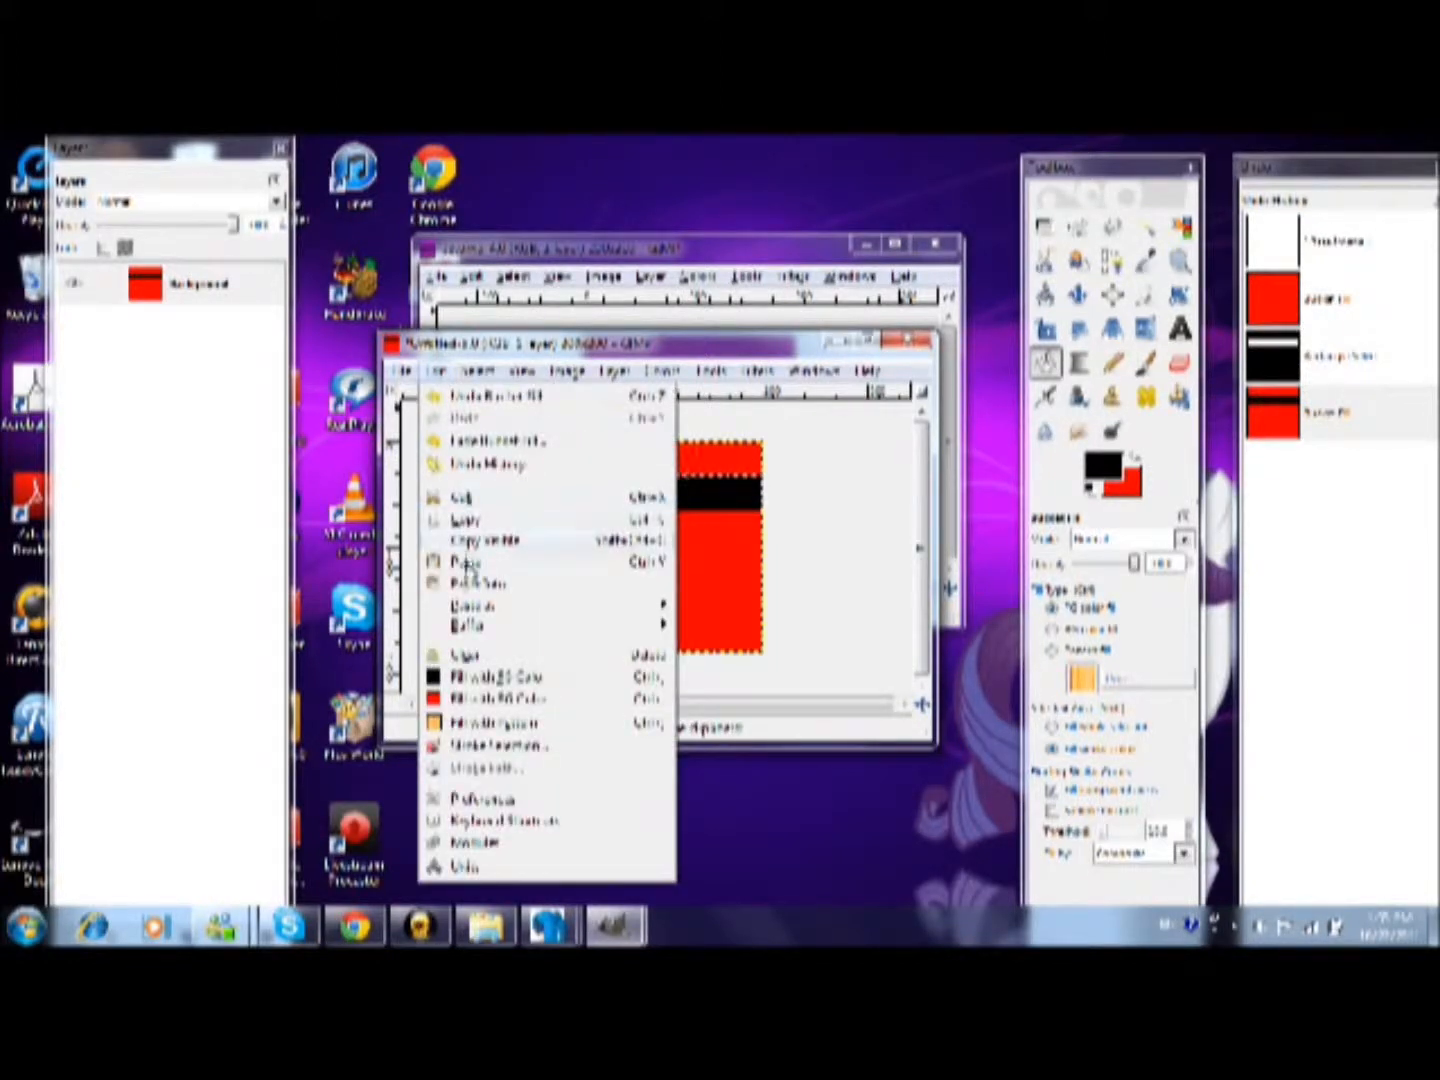
left_click(468, 560)
left_click(1078, 294)
left_click_drag(589, 500, 603, 572)
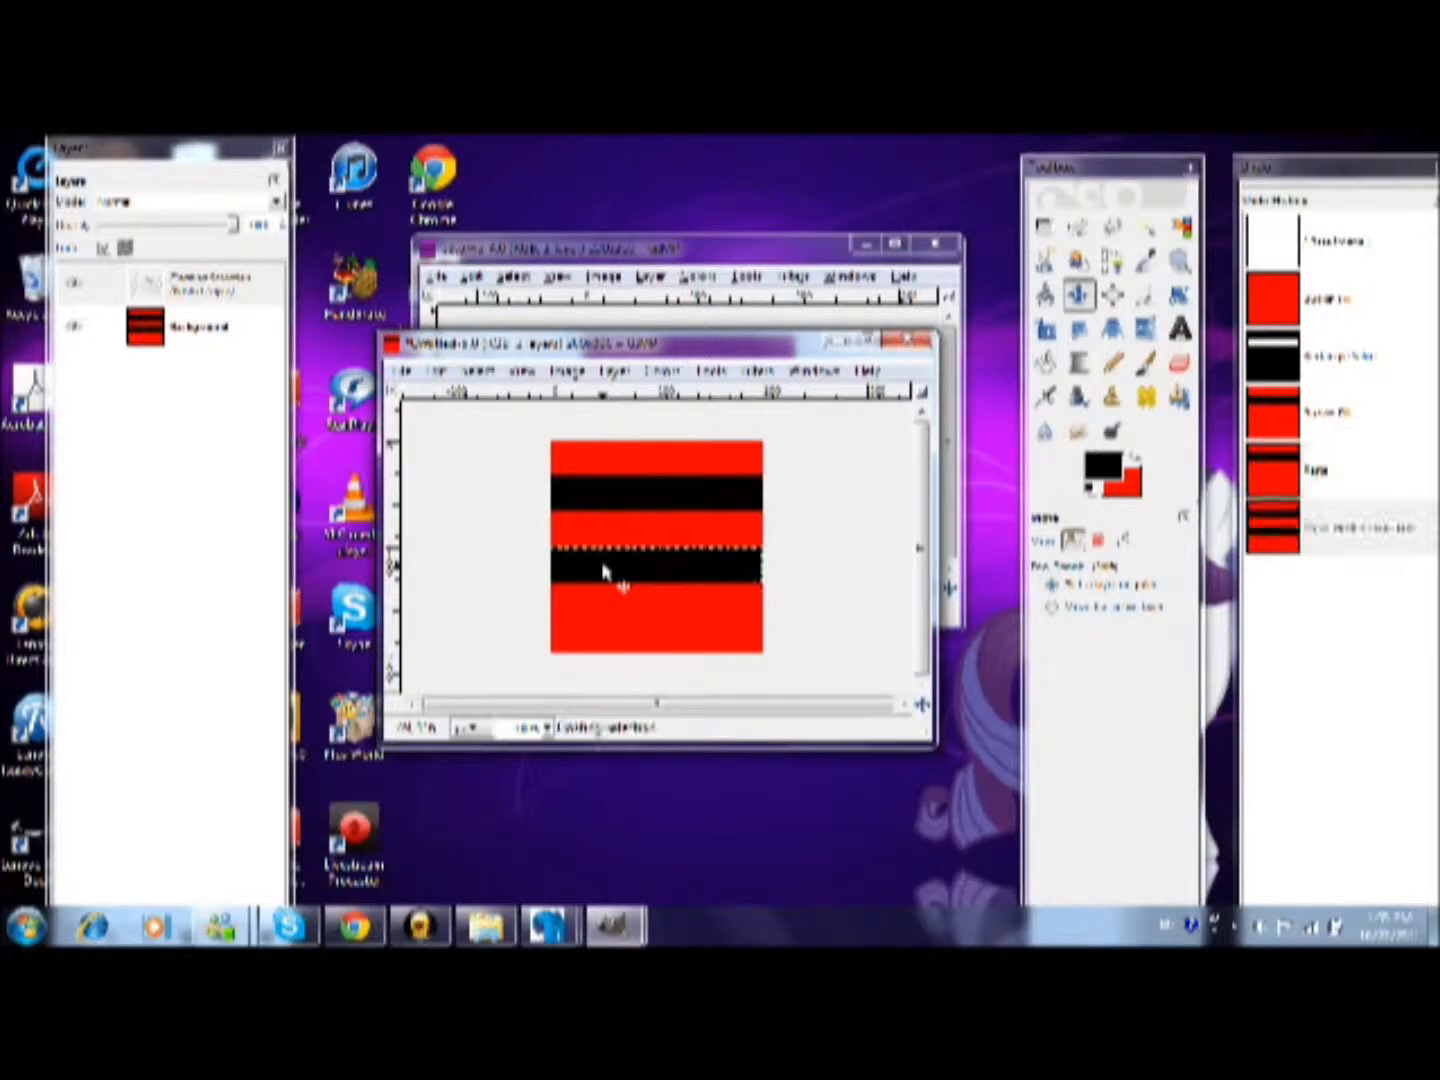
Paste another black stripe, move it to the bottom edge of the red canvas and anchor it to the background
left_click(436, 373)
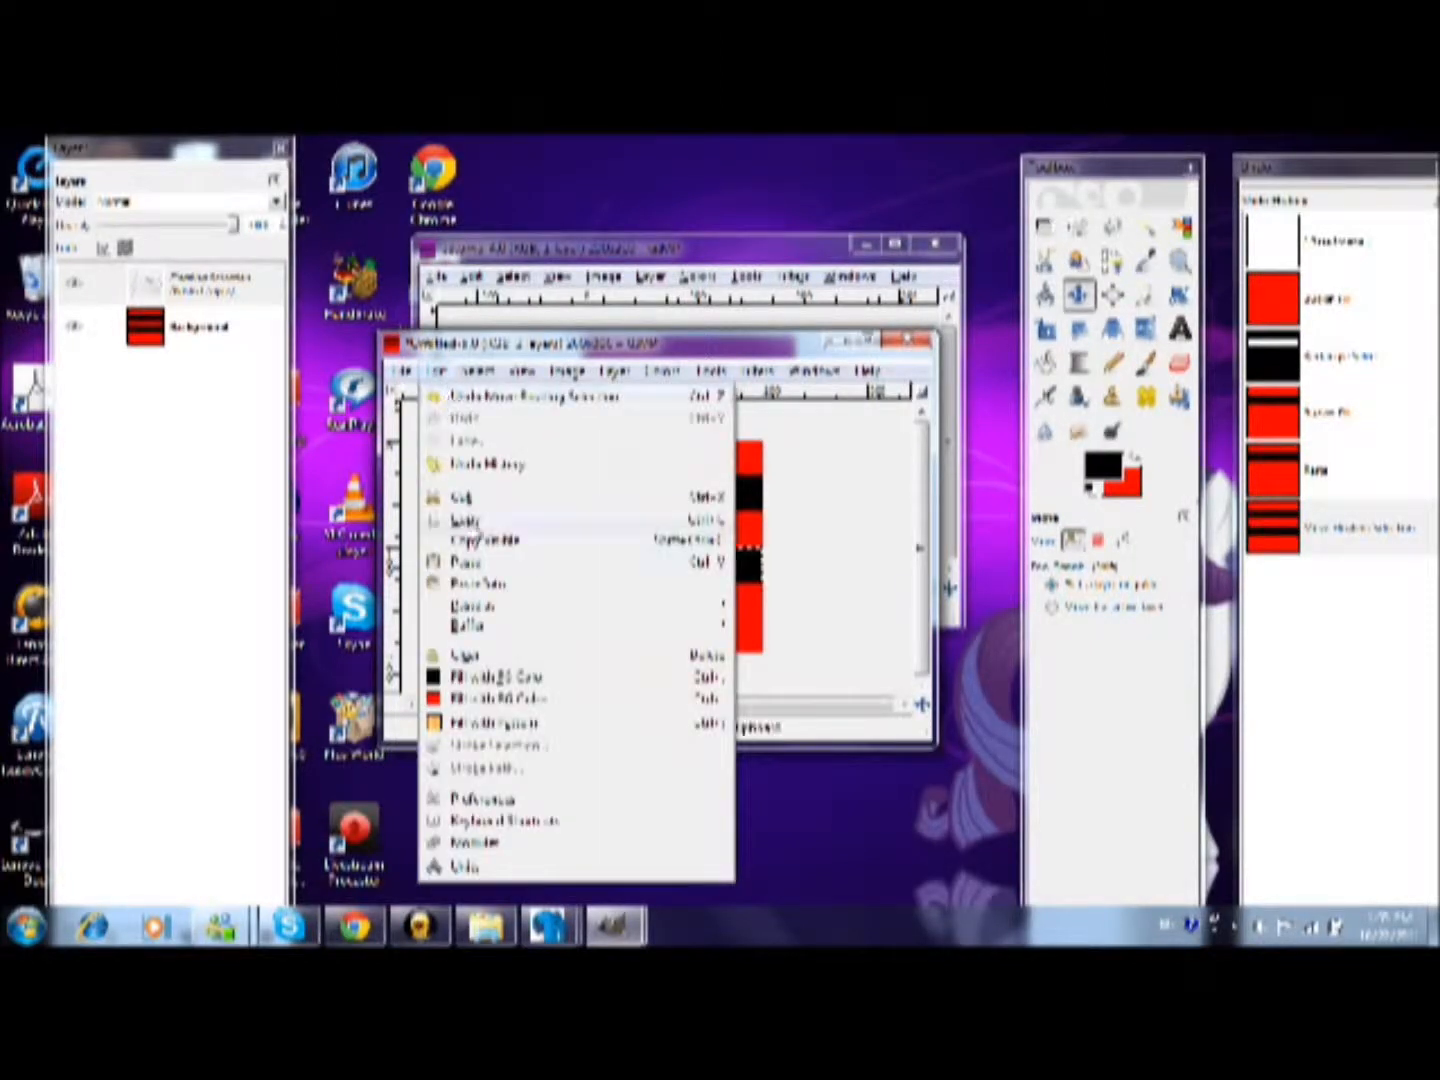
left_click(458, 563)
left_click_drag(664, 572, 667, 636)
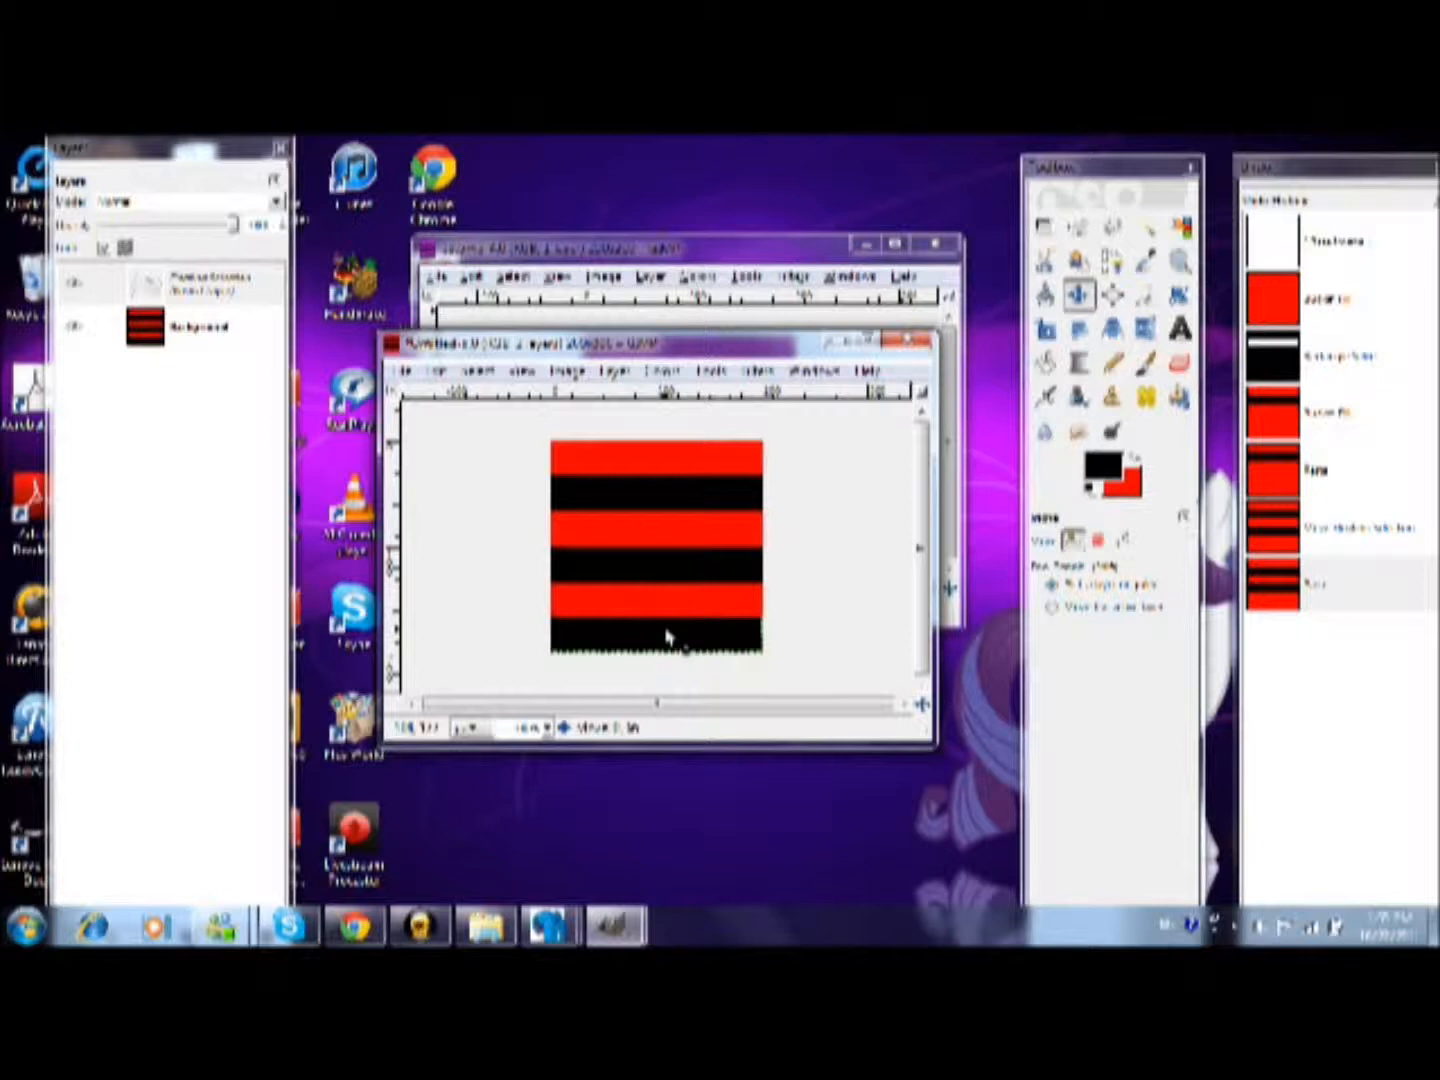
left_click_drag(668, 636, 667, 635)
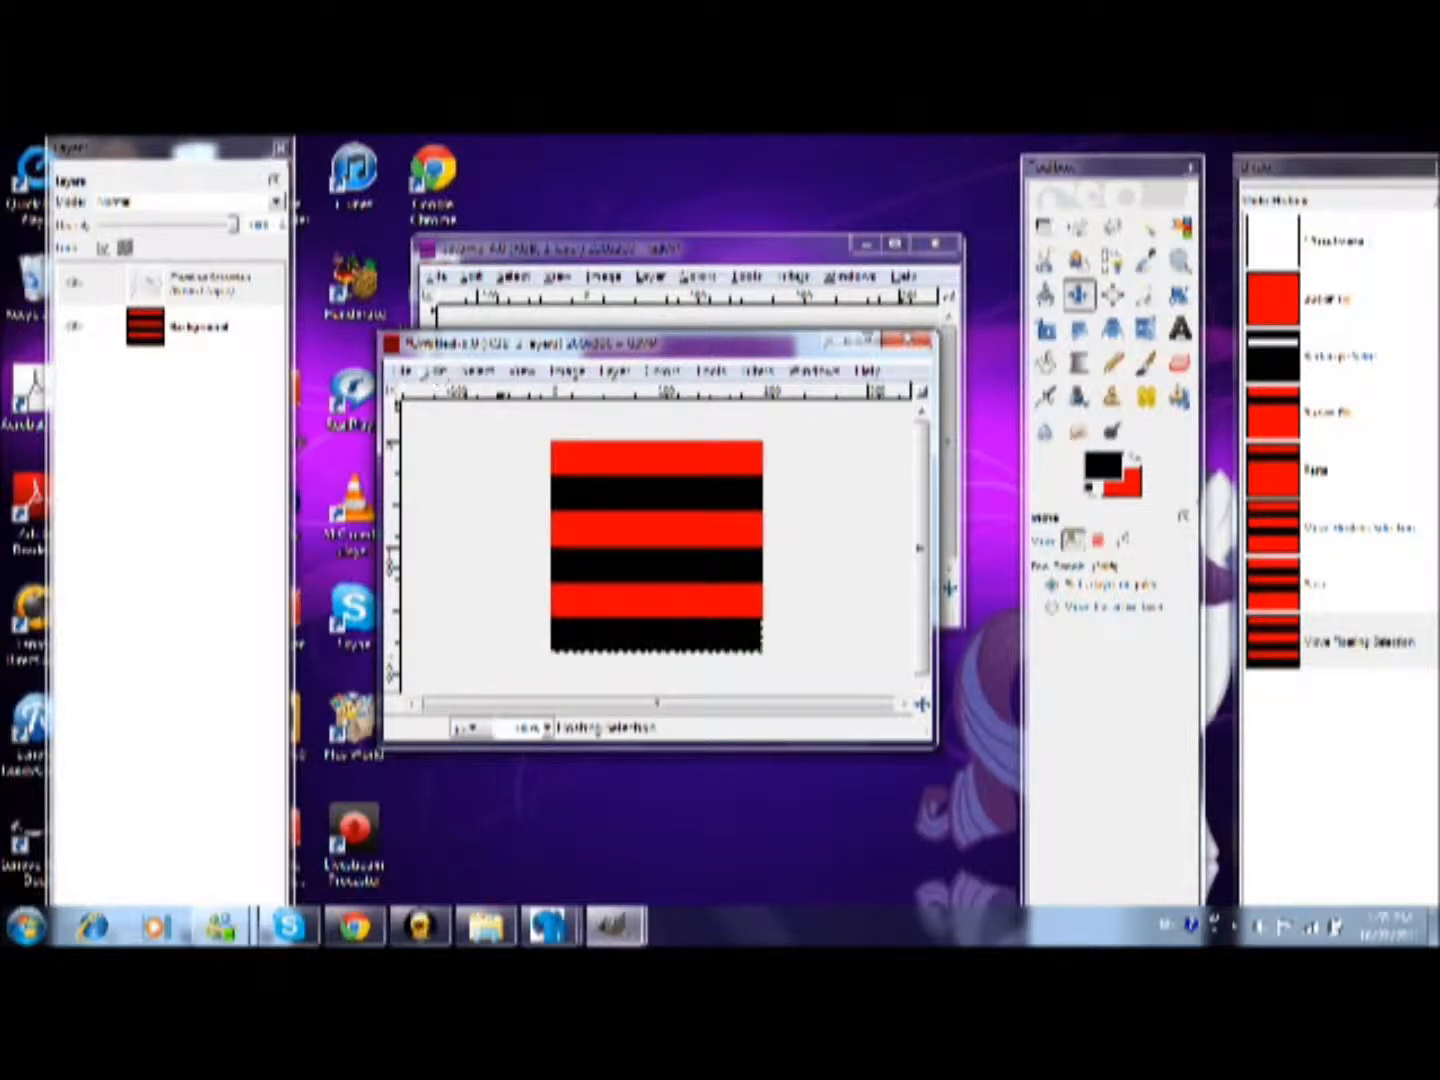
right_click(211, 280)
left_click(277, 381)
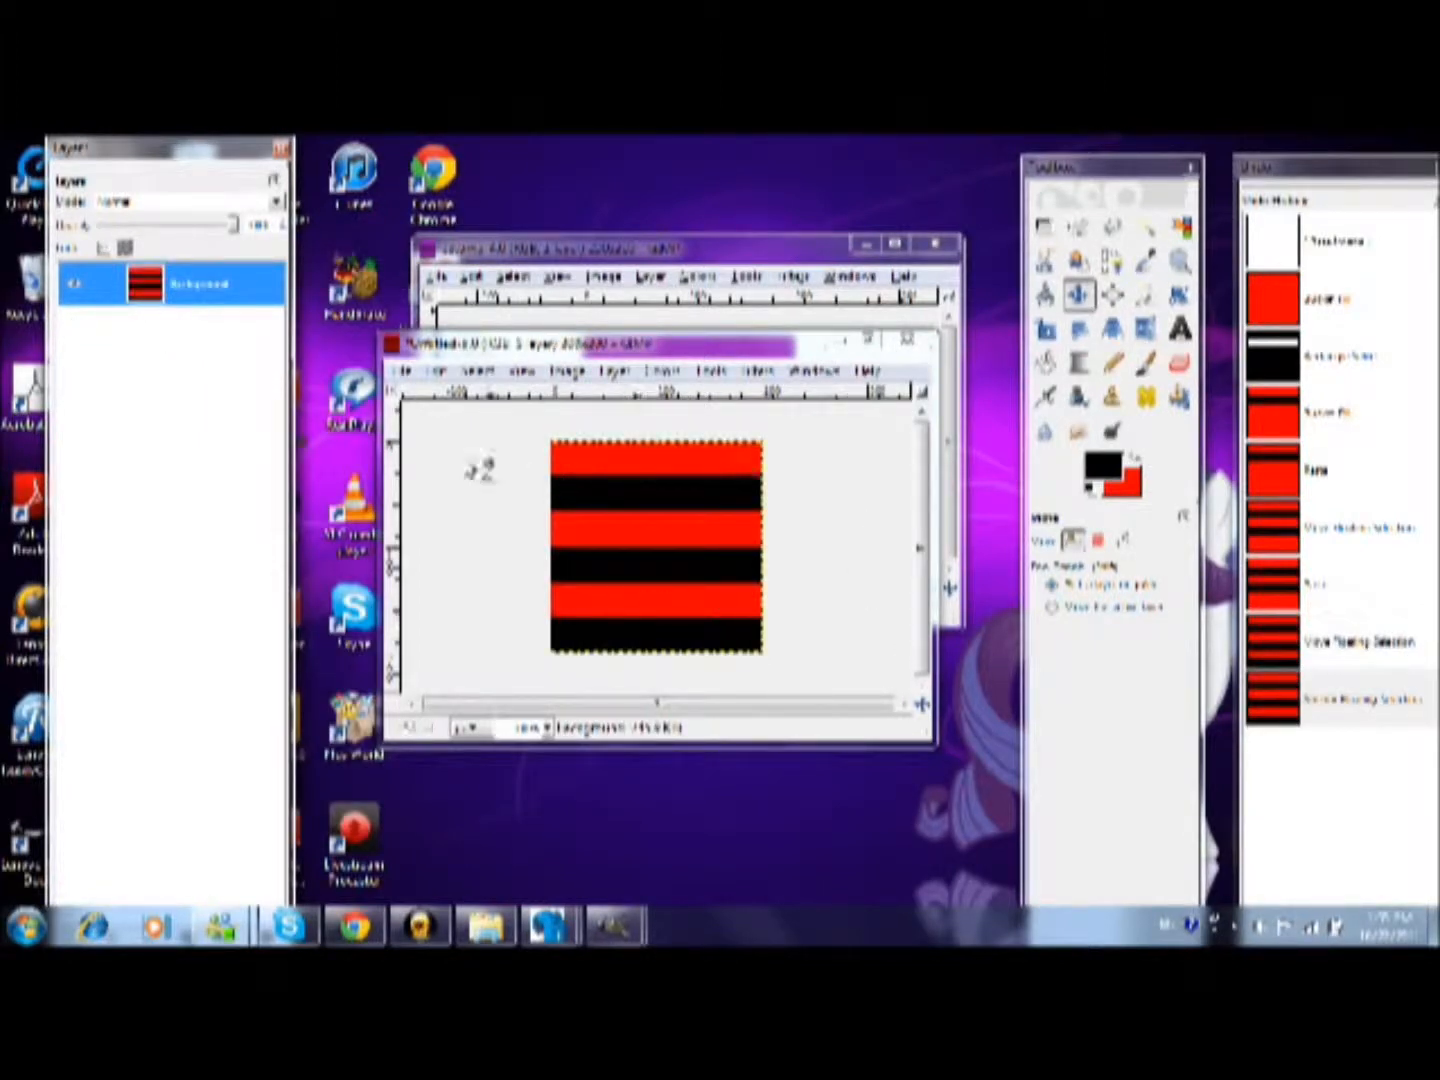
Start saving the striped image under a new name and open the MikuMikuDanceE_v727 folder in Documents
left_click(403, 371)
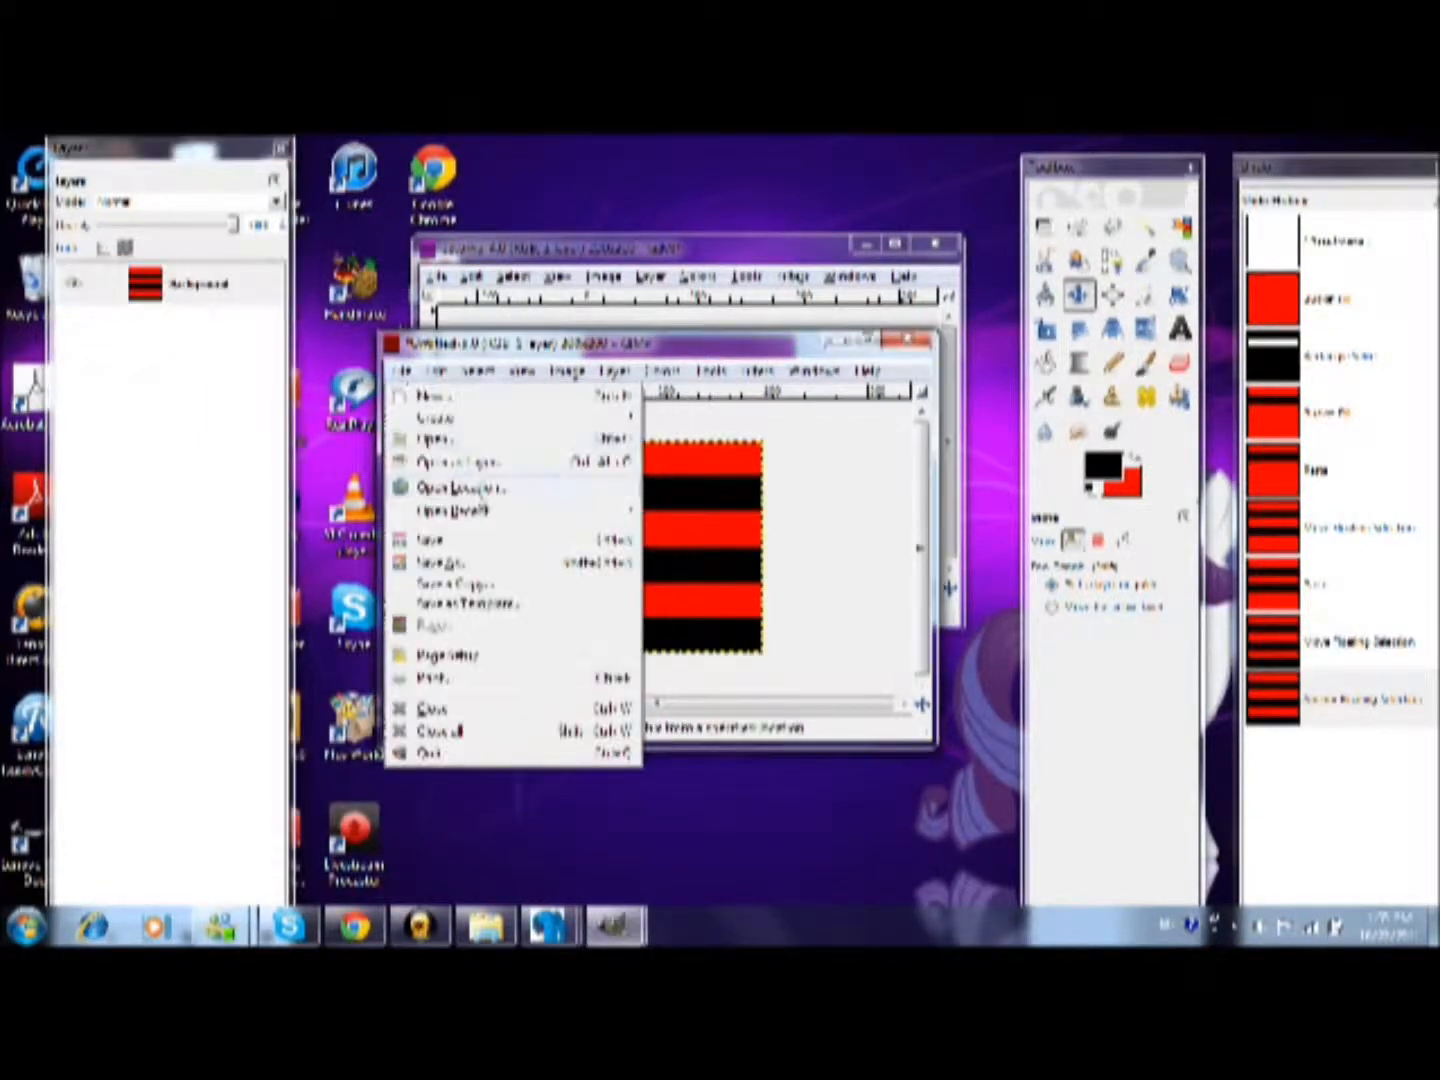
left_click(445, 563)
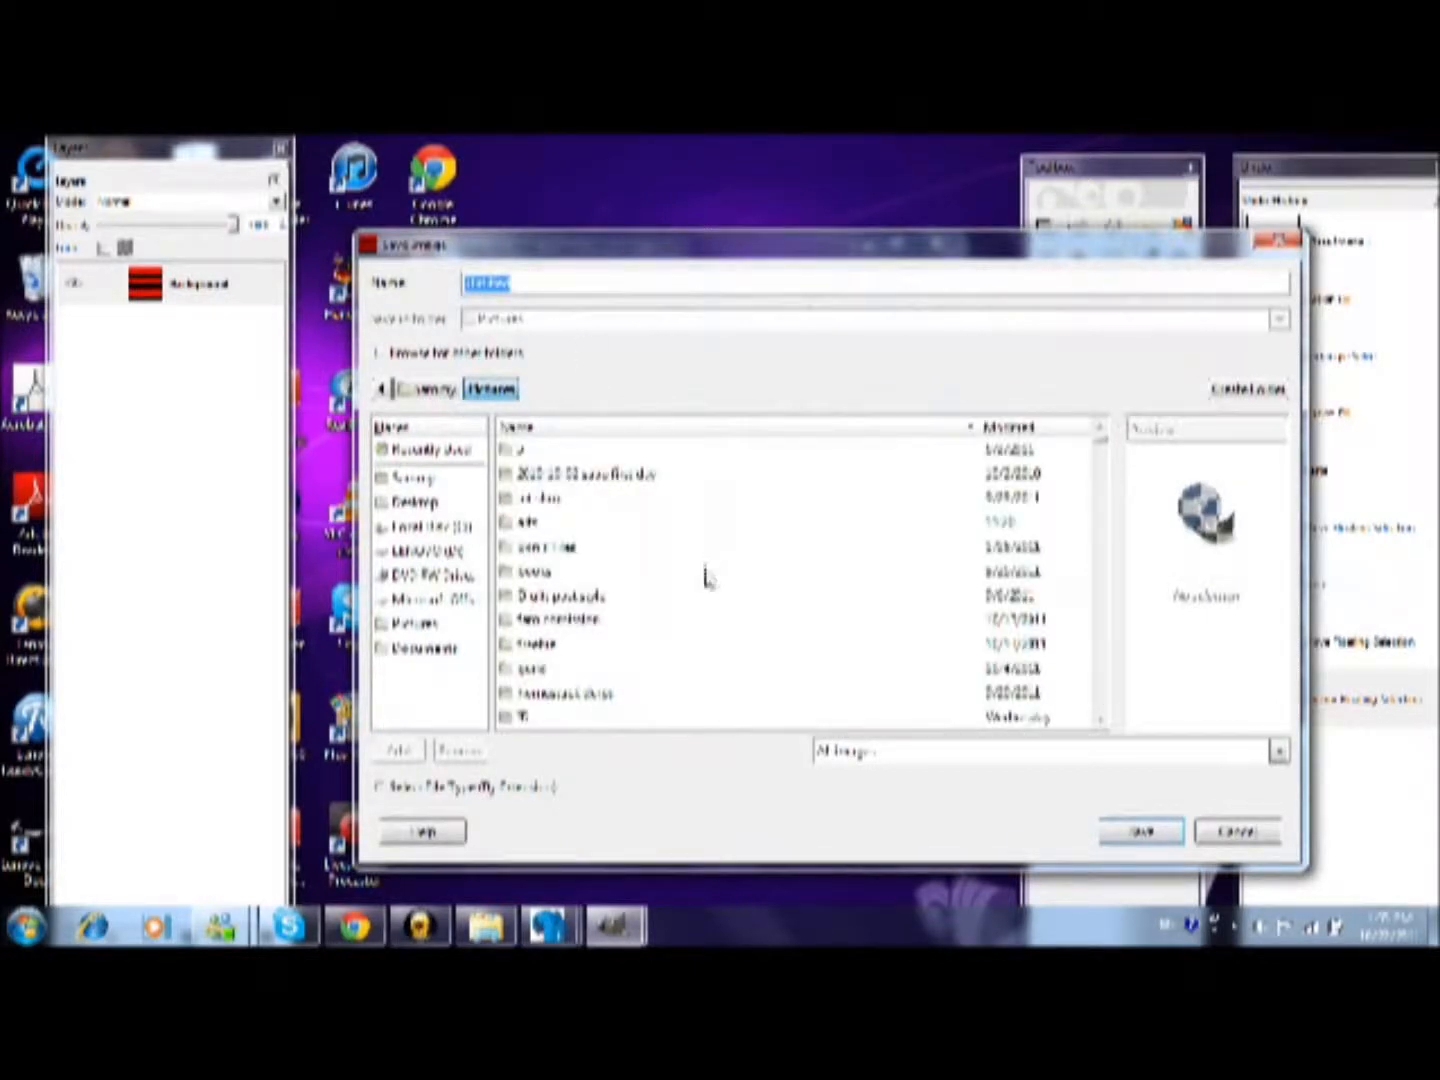
left_click(426, 650)
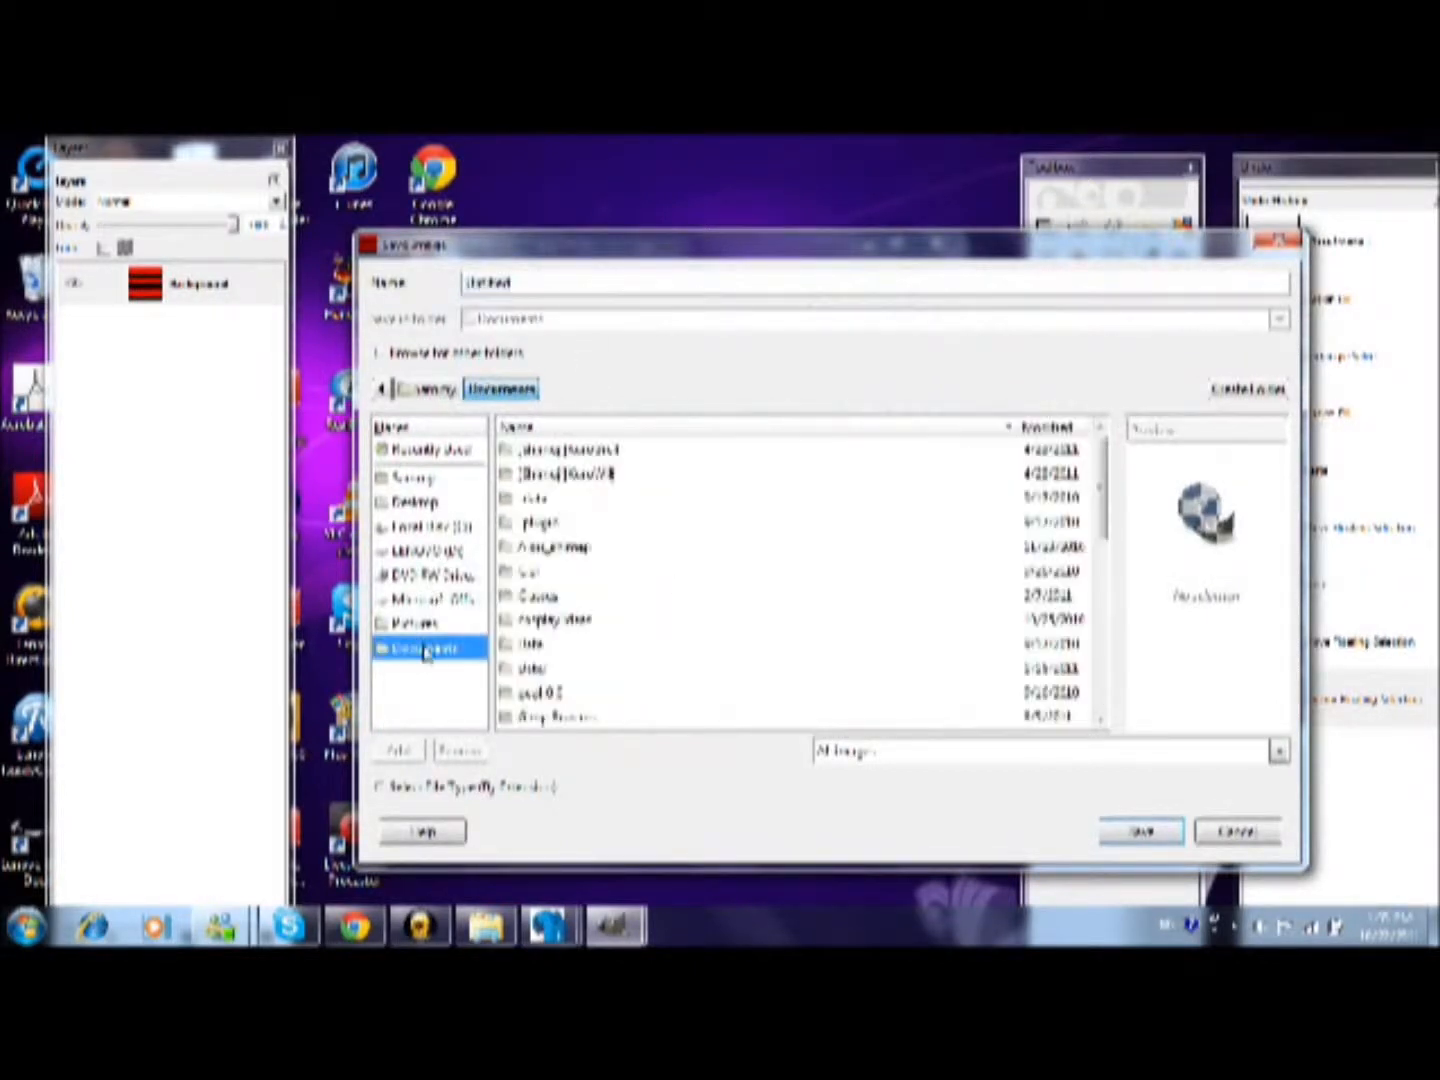
scroll(659, 620, "down", 5)
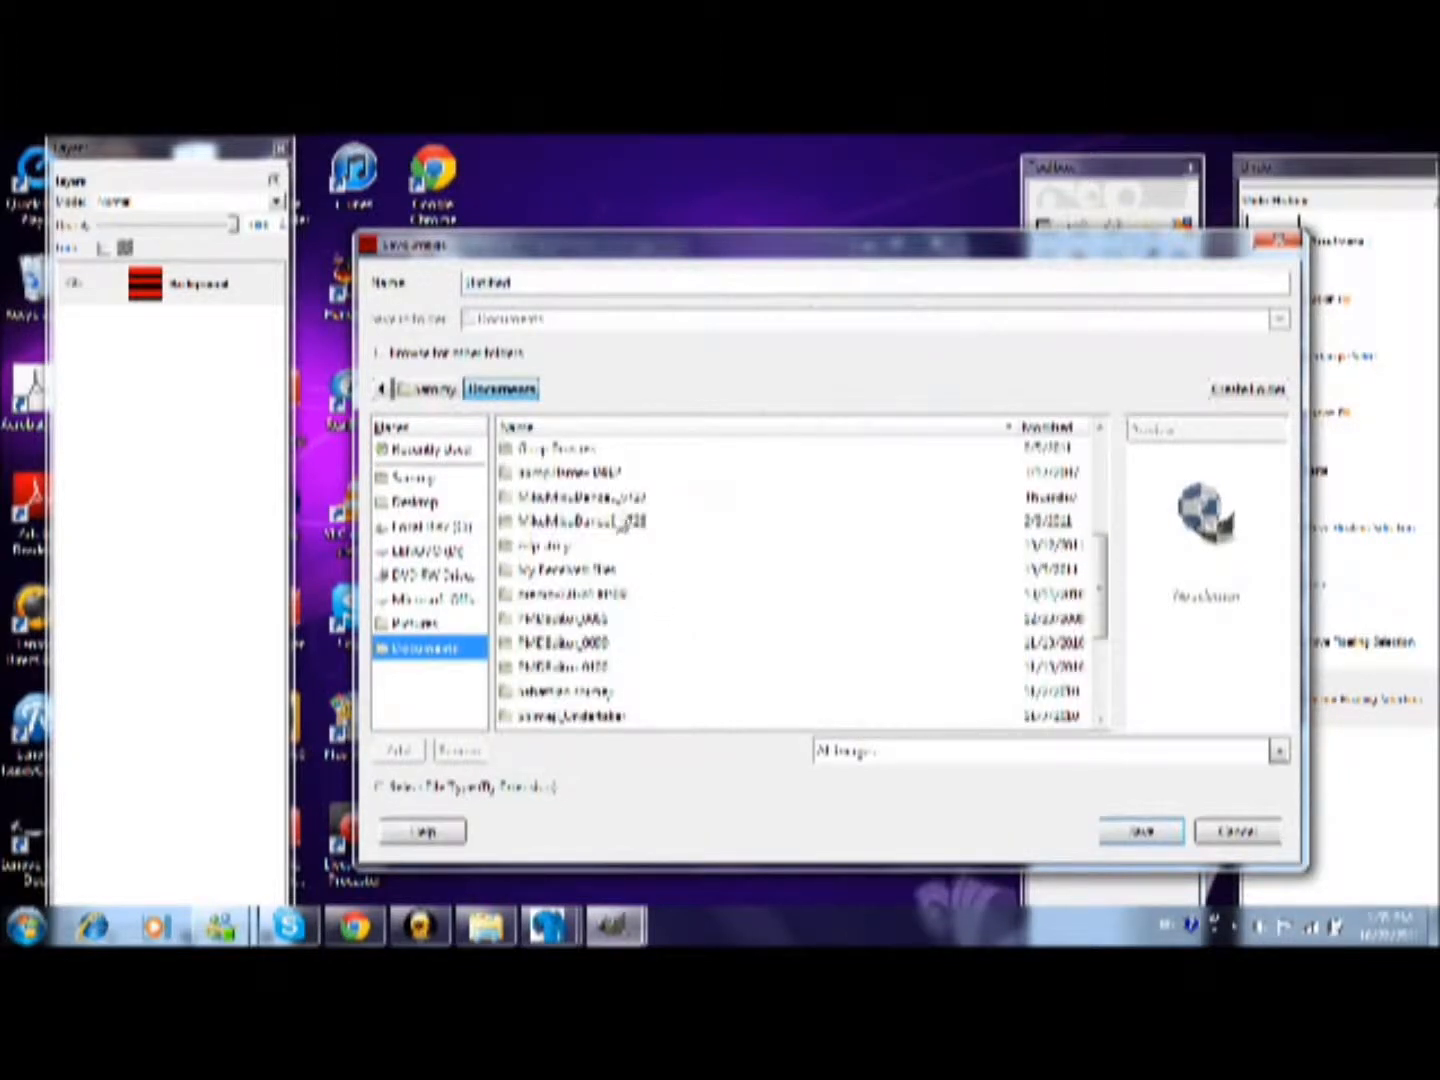
double_click(620, 498)
Go to the UserFile folder inside MikuMikuDanceE_v727 and open its Model subfolder as the save location
scroll(613, 620, "down", 5)
scroll(613, 622, "down", 5)
scroll(581, 661, "up", 3)
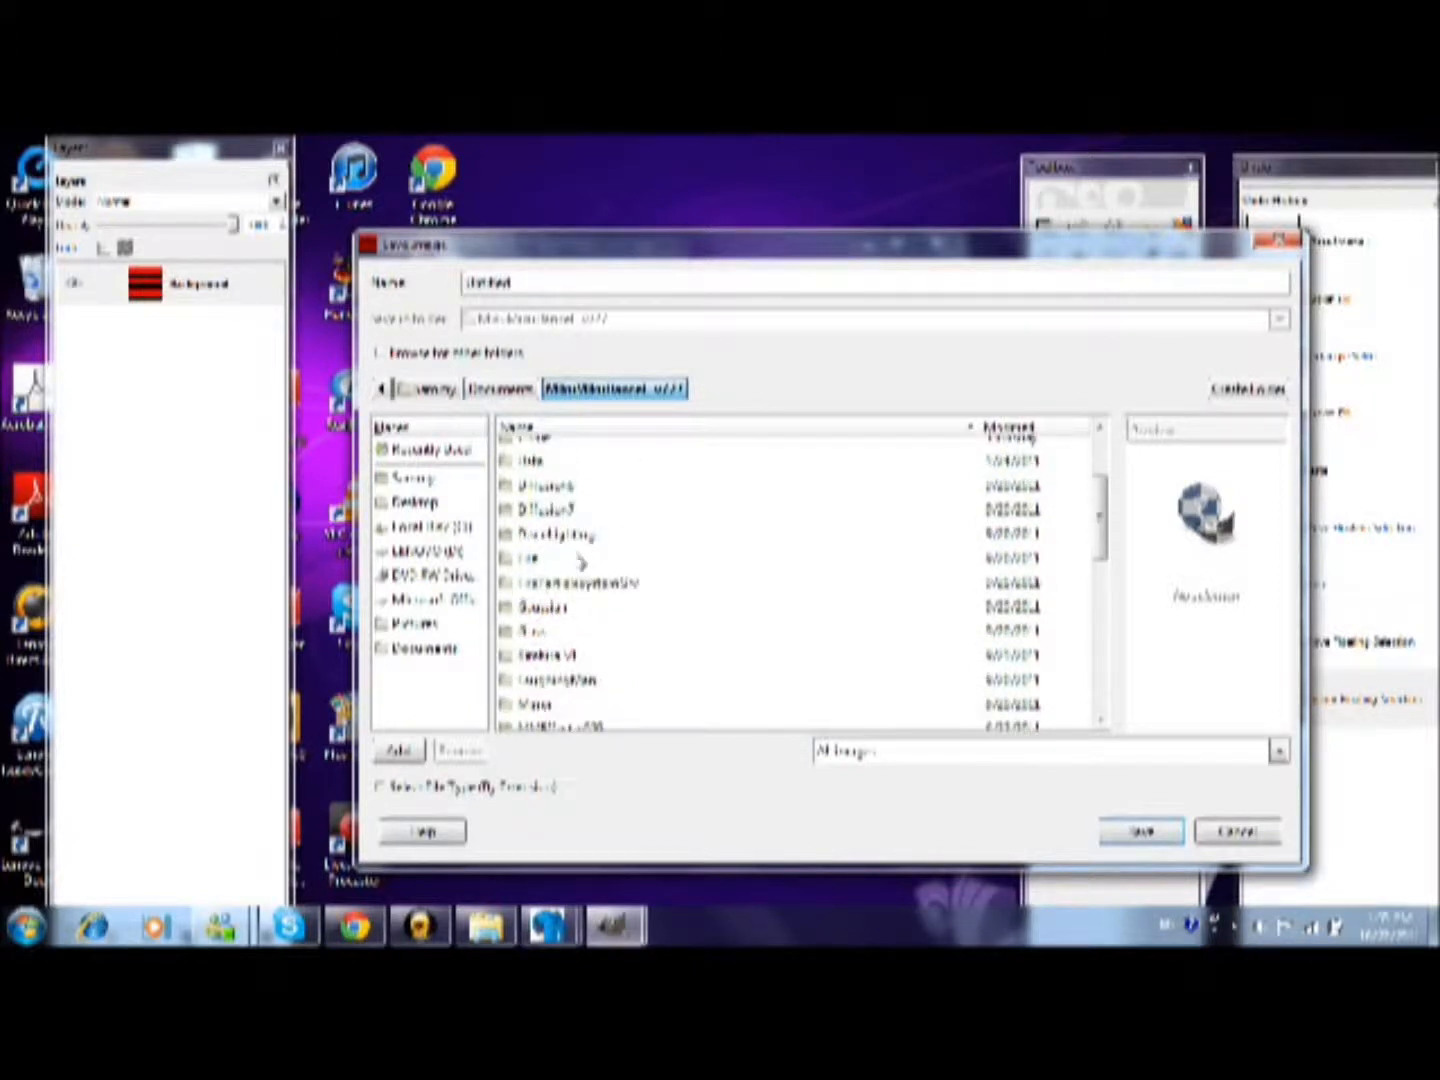
scroll(581, 563, "down", 4)
scroll(580, 585, "down", 3)
scroll(561, 620, "down", 2)
scroll(554, 671, "up", 2)
left_click(553, 686)
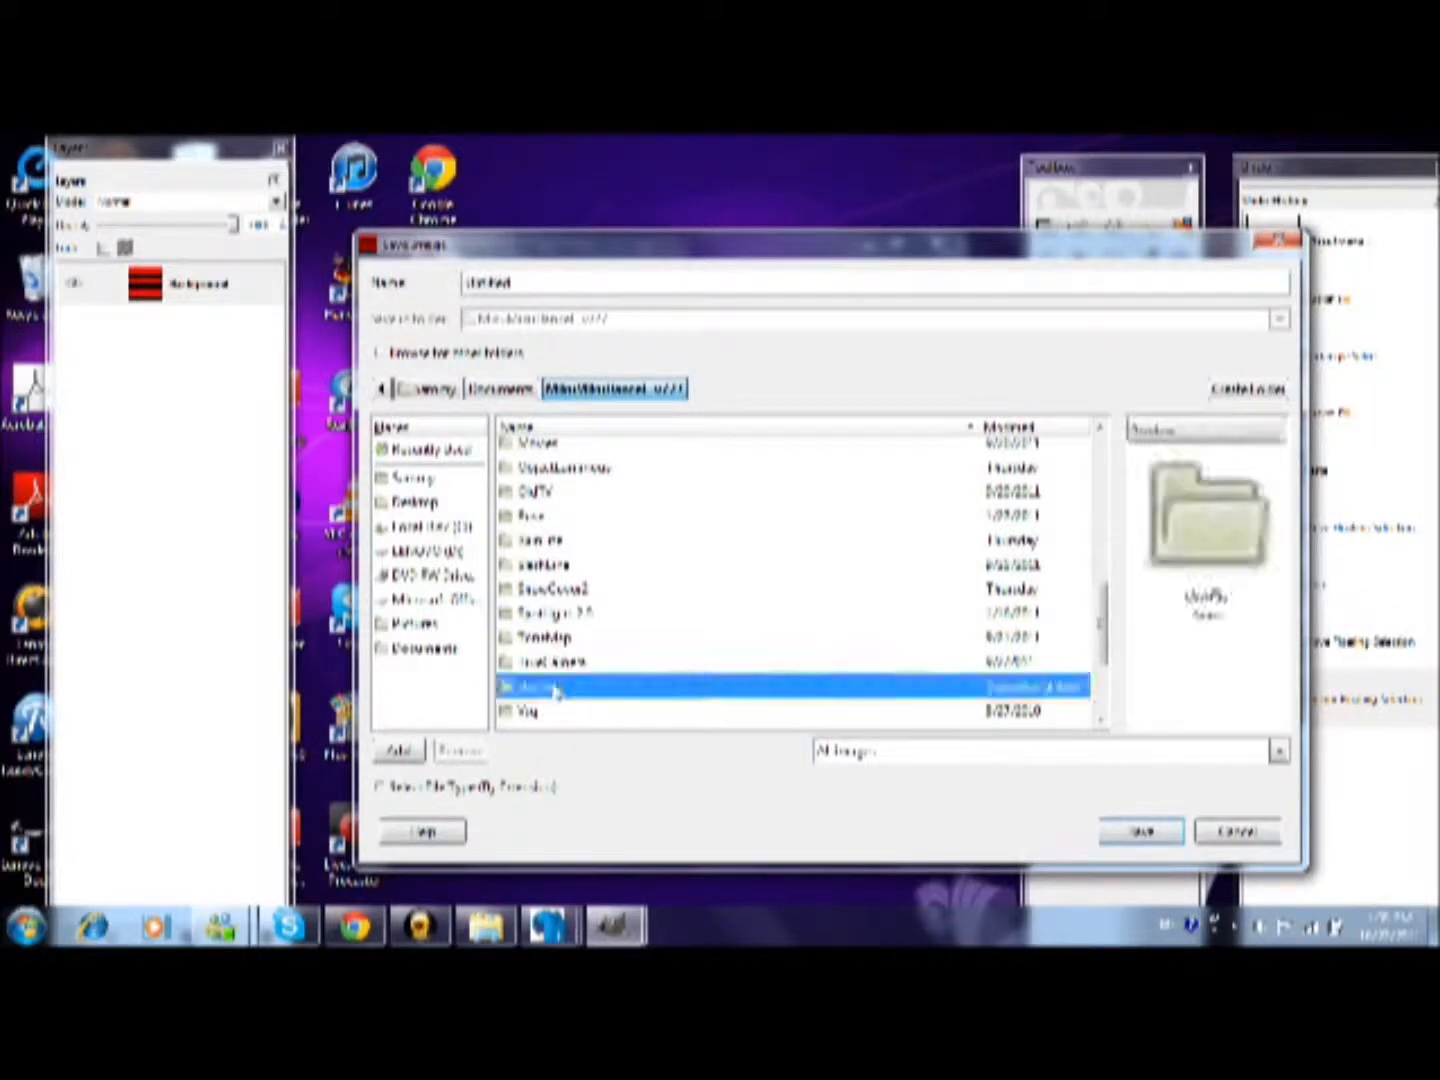
double_click(554, 687)
scroll(548, 544, "up", 1)
double_click(540, 498)
Save the striped image as a BMP in the "trick and treat rin and len" folder under Vocaloid Edits
scroll(588, 626, "down", 1)
left_click(585, 604)
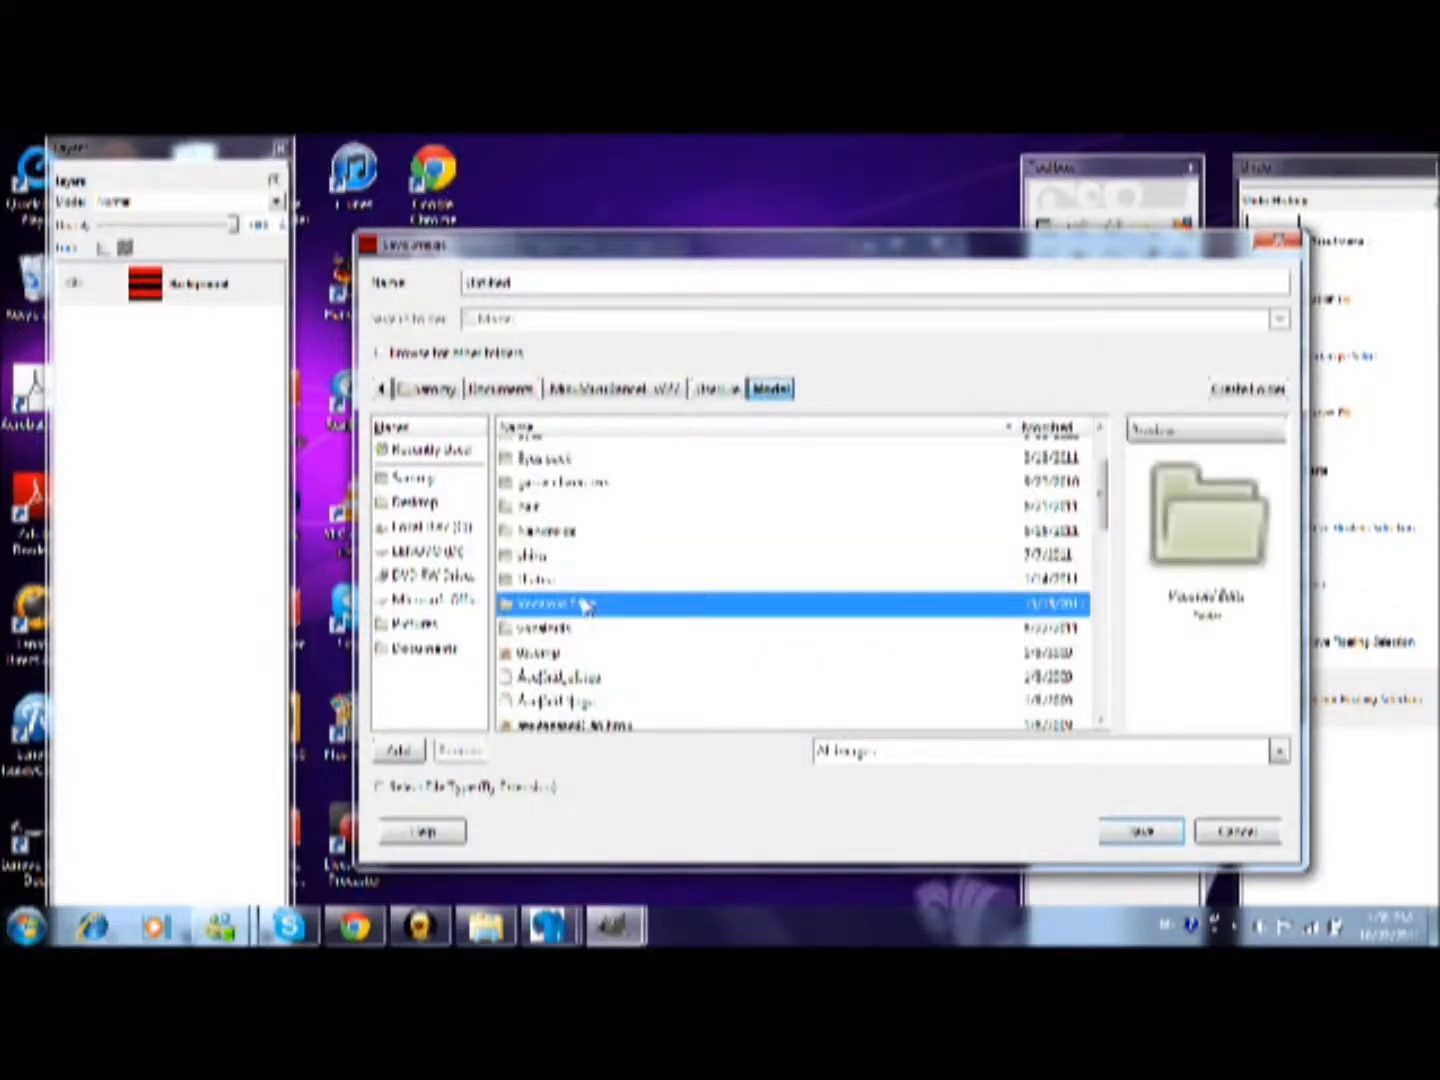
double_click(587, 605)
double_click(582, 548)
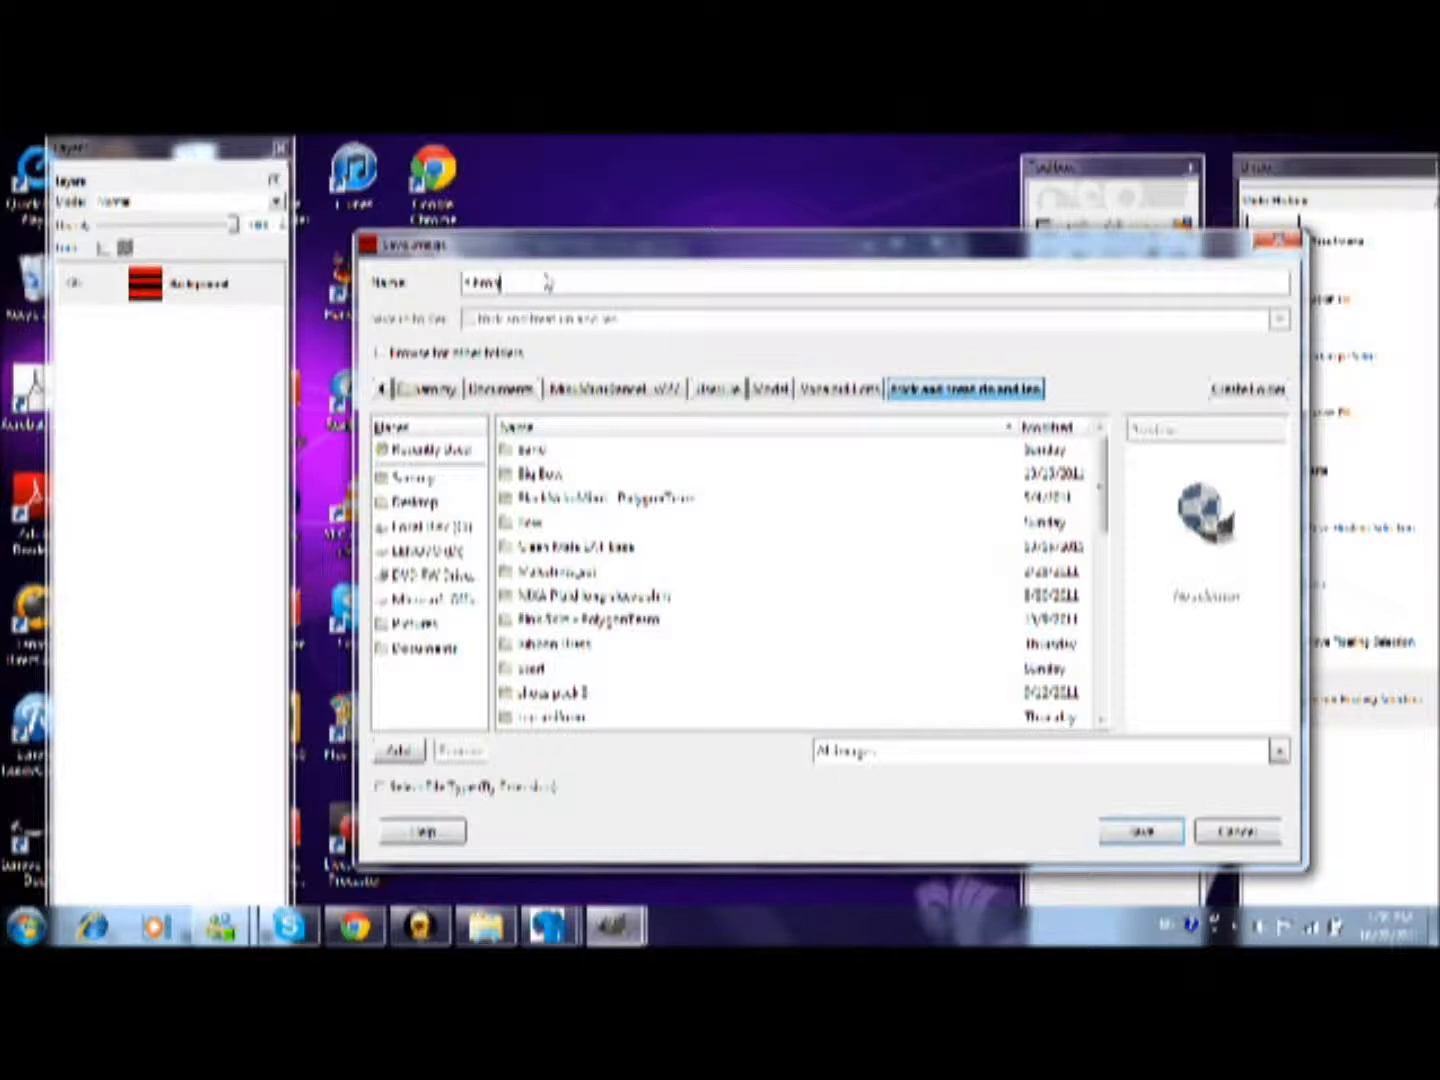
left_click(1148, 832)
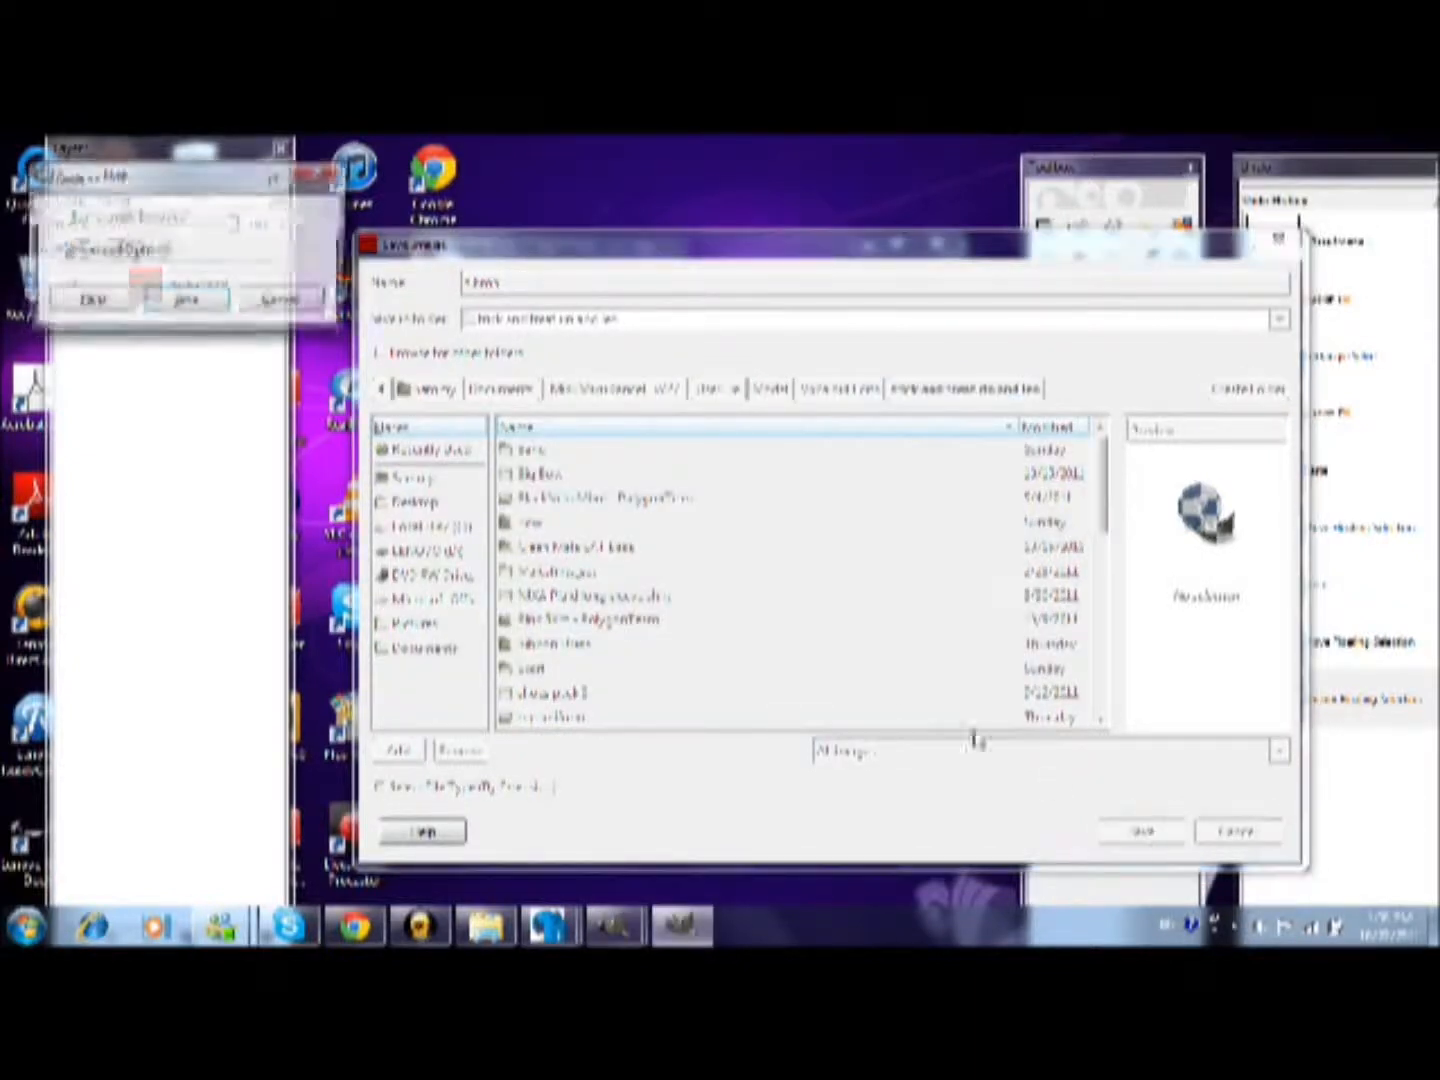
left_click(186, 302)
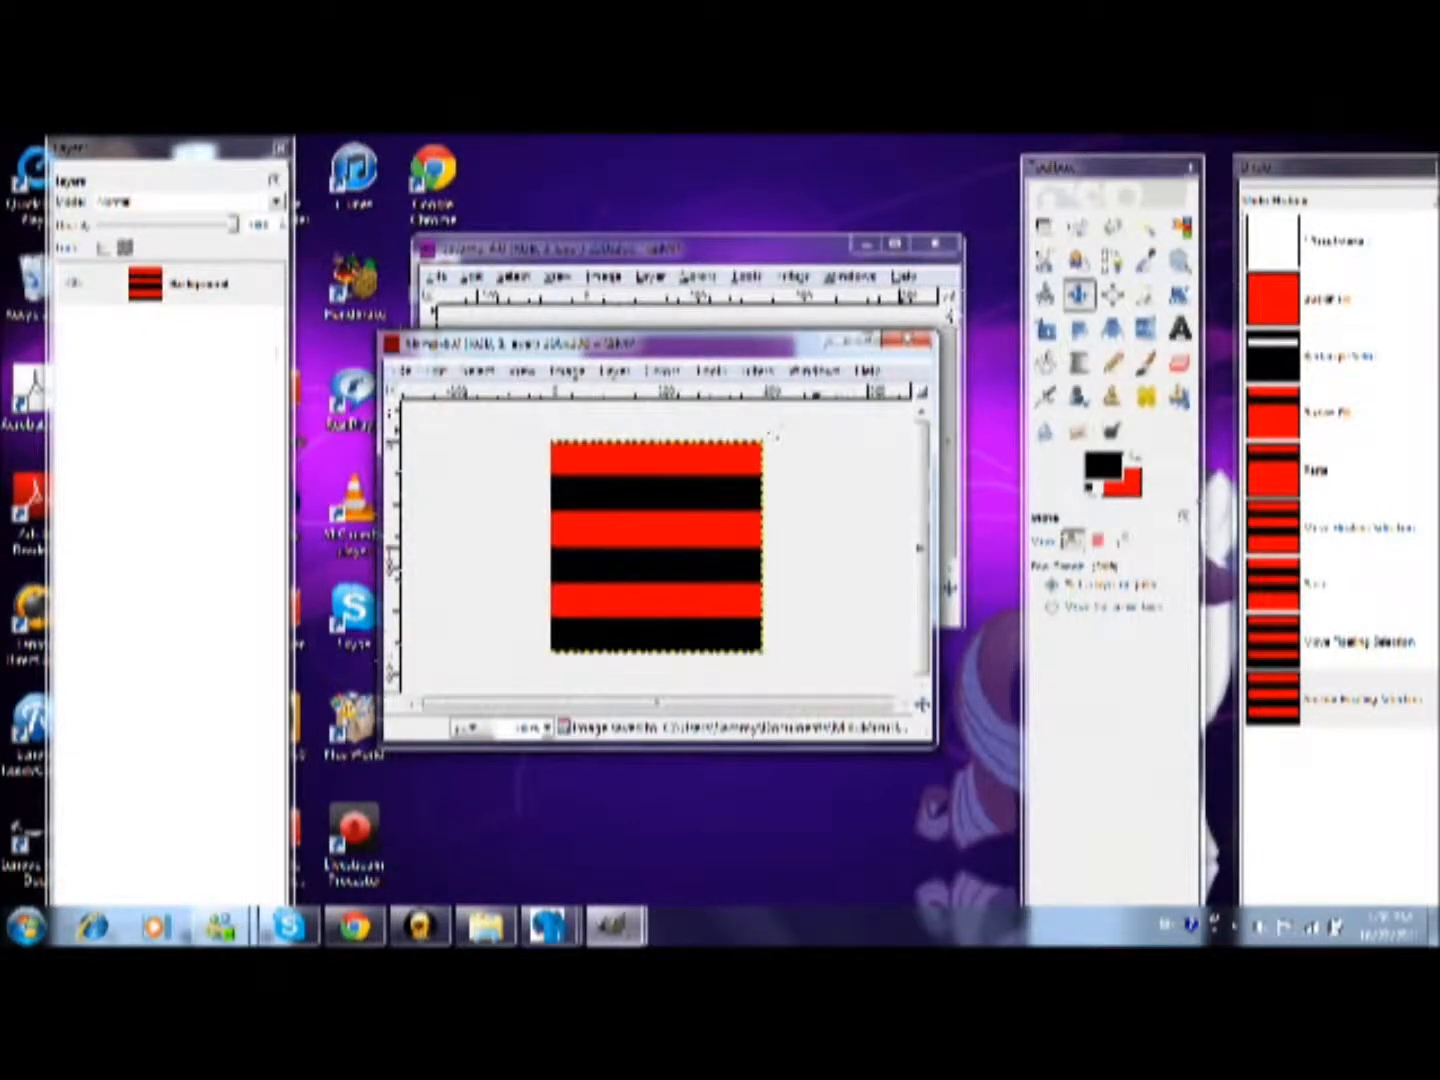
Close both open images and quit GIMP
left_click(908, 343)
left_click(937, 244)
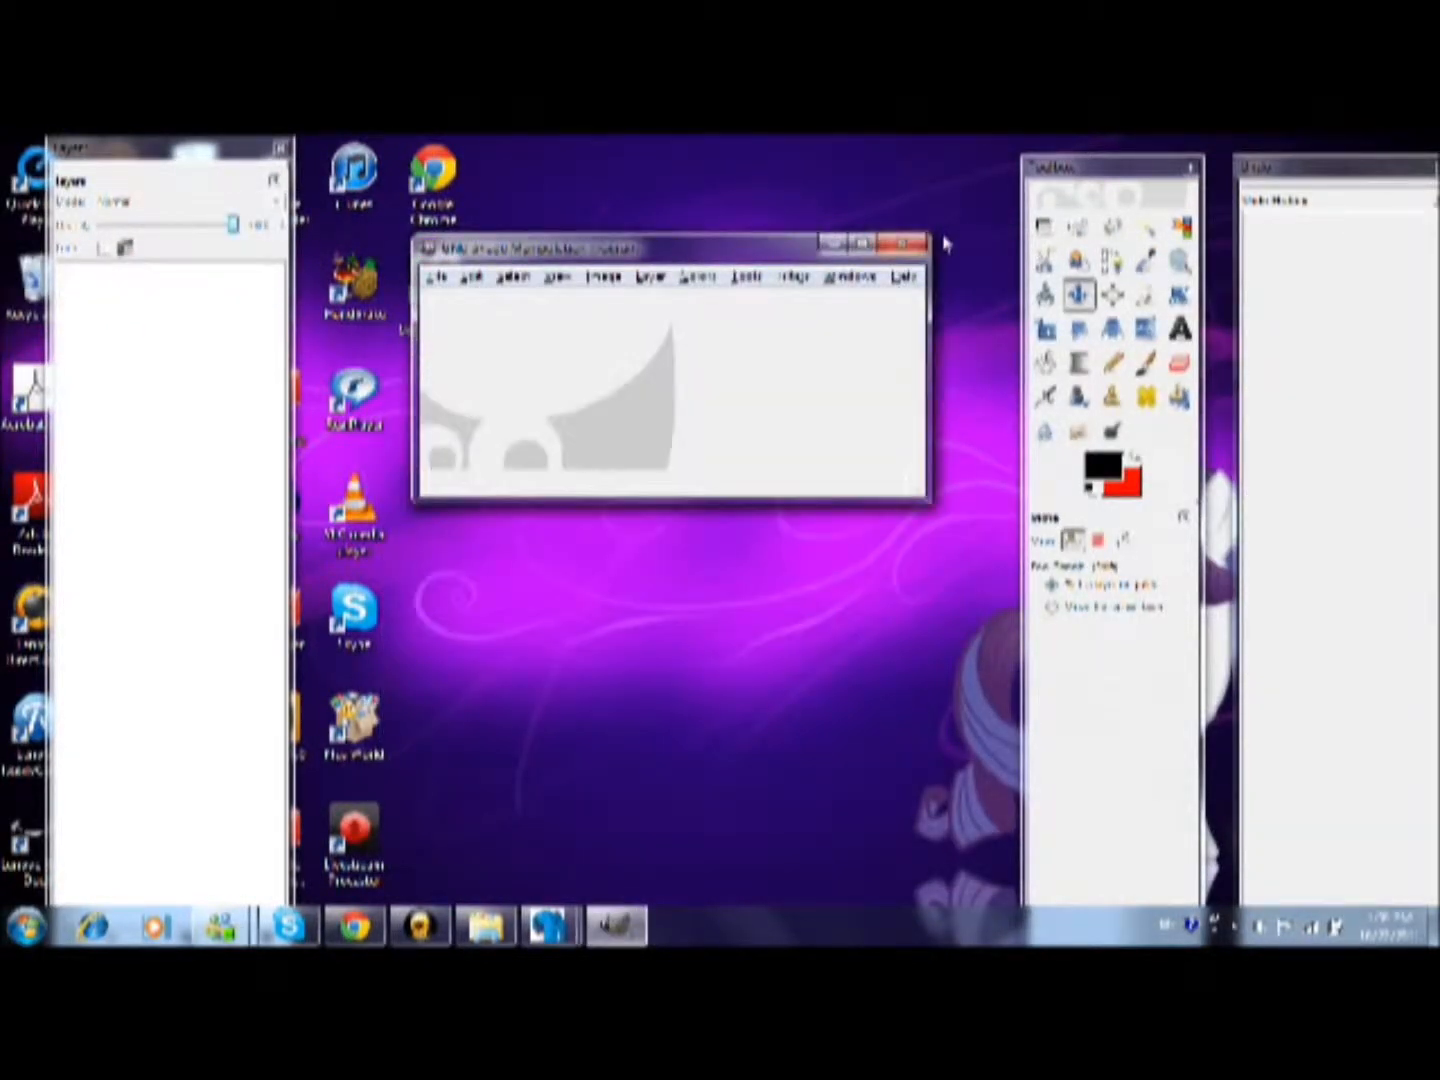
left_click(901, 246)
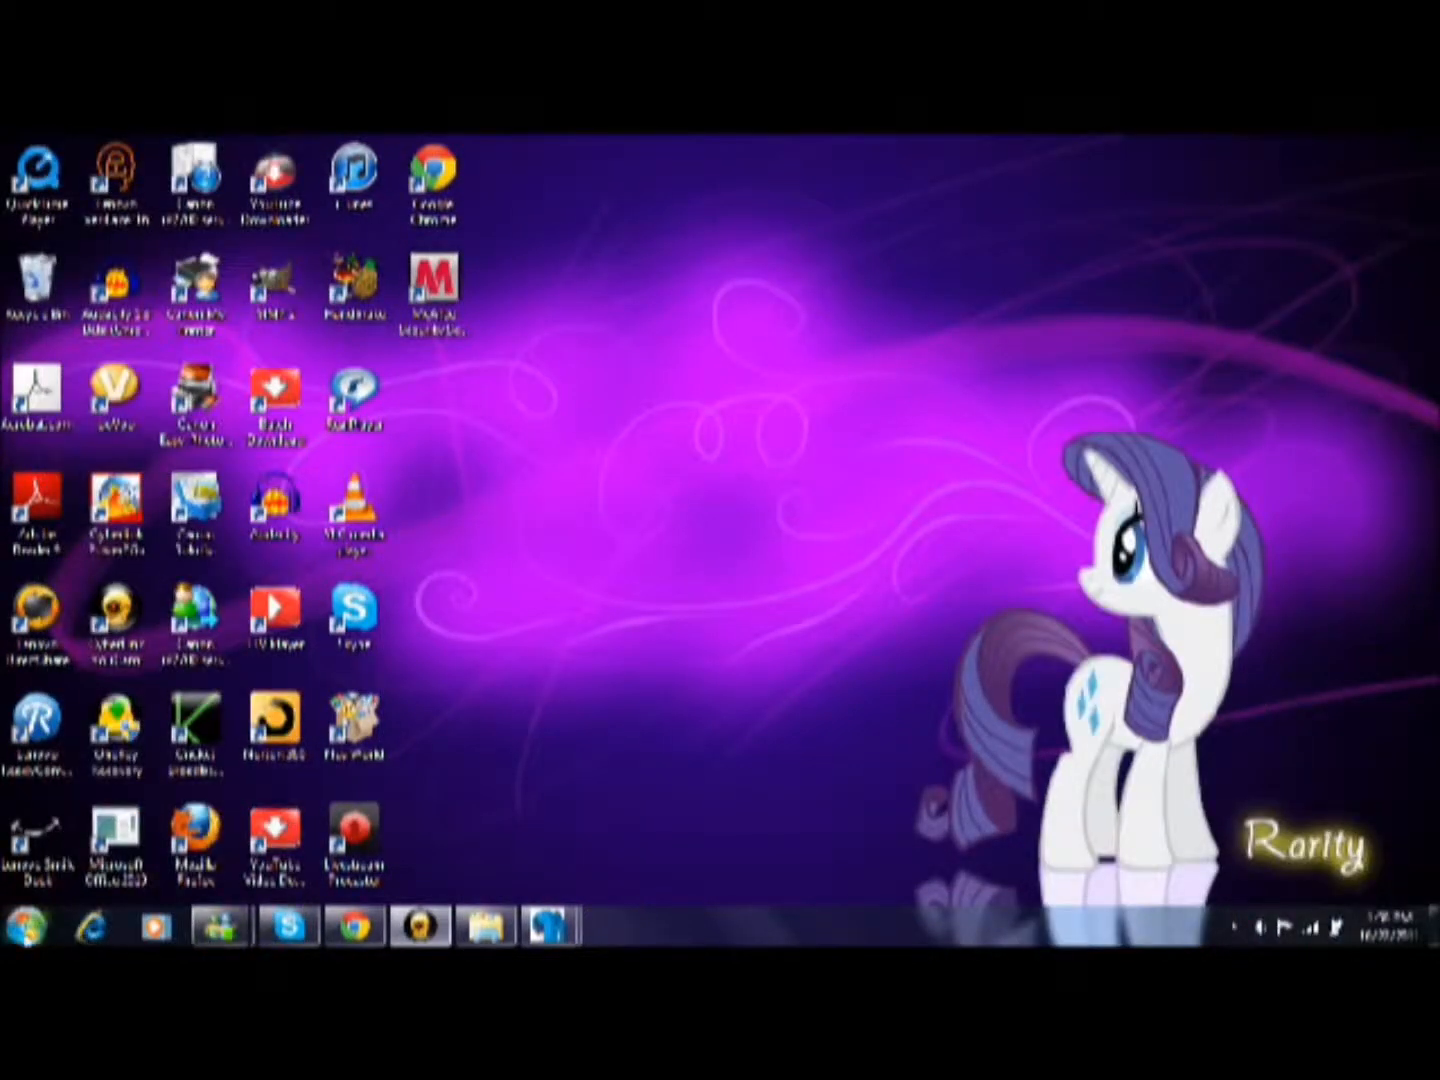
Launch Paint and enlarge the blank canvas in both directions
left_click(26, 927)
left_click(66, 511)
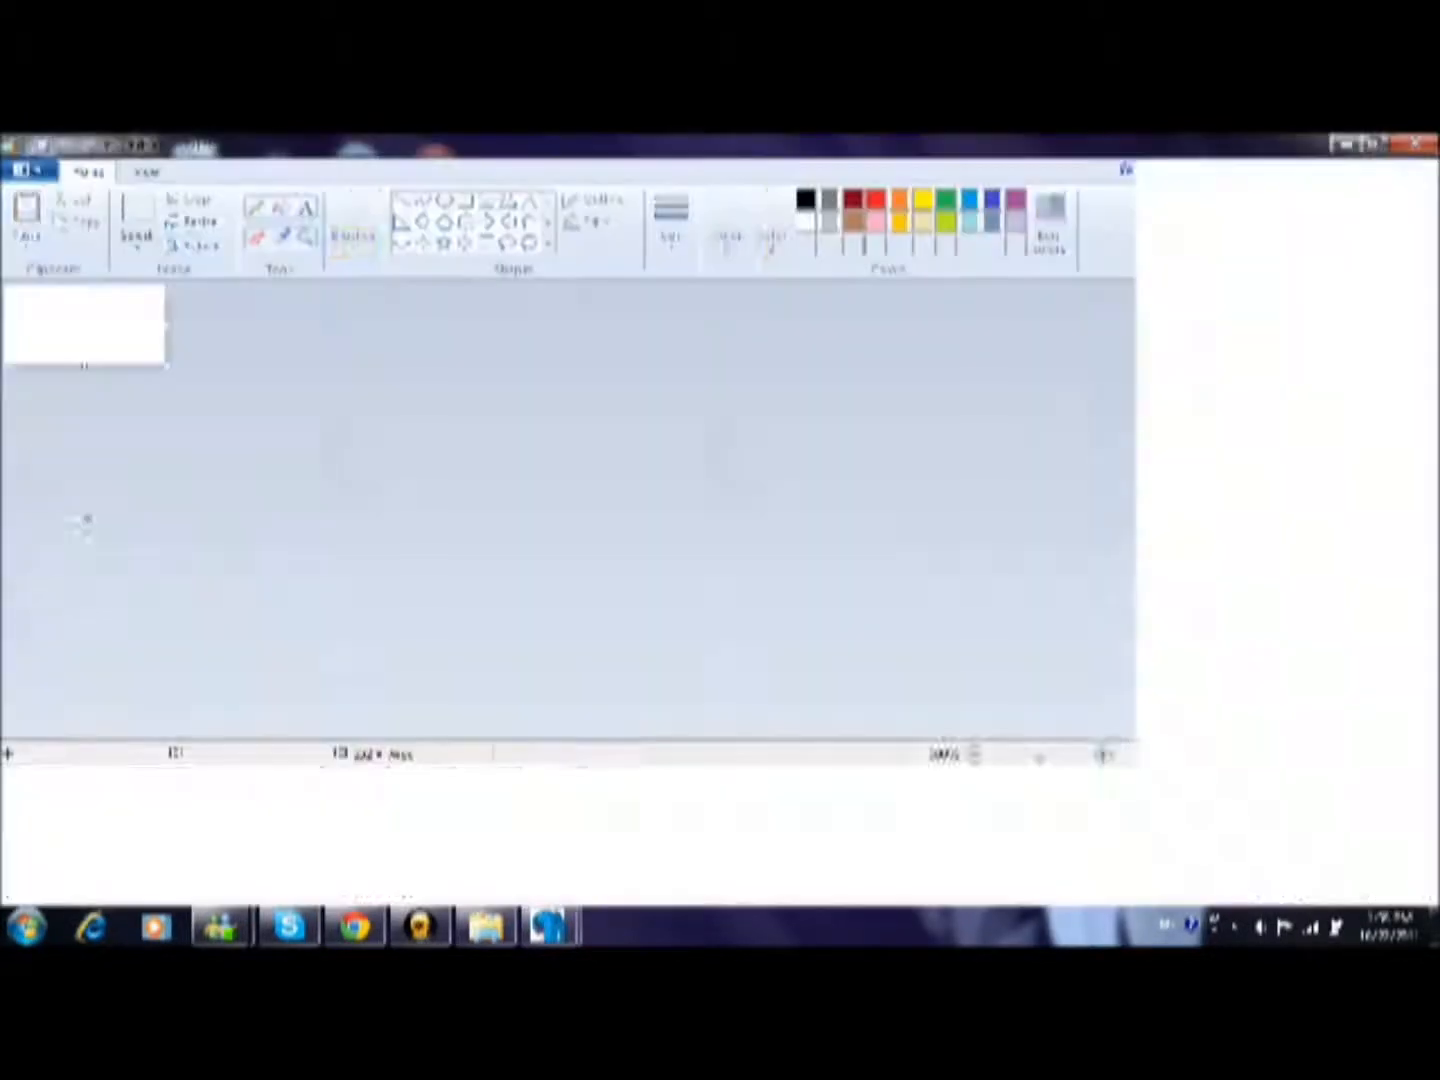
left_click_drag(165, 363, 299, 514)
Fill the whole Paint canvas with red
left_click(877, 201)
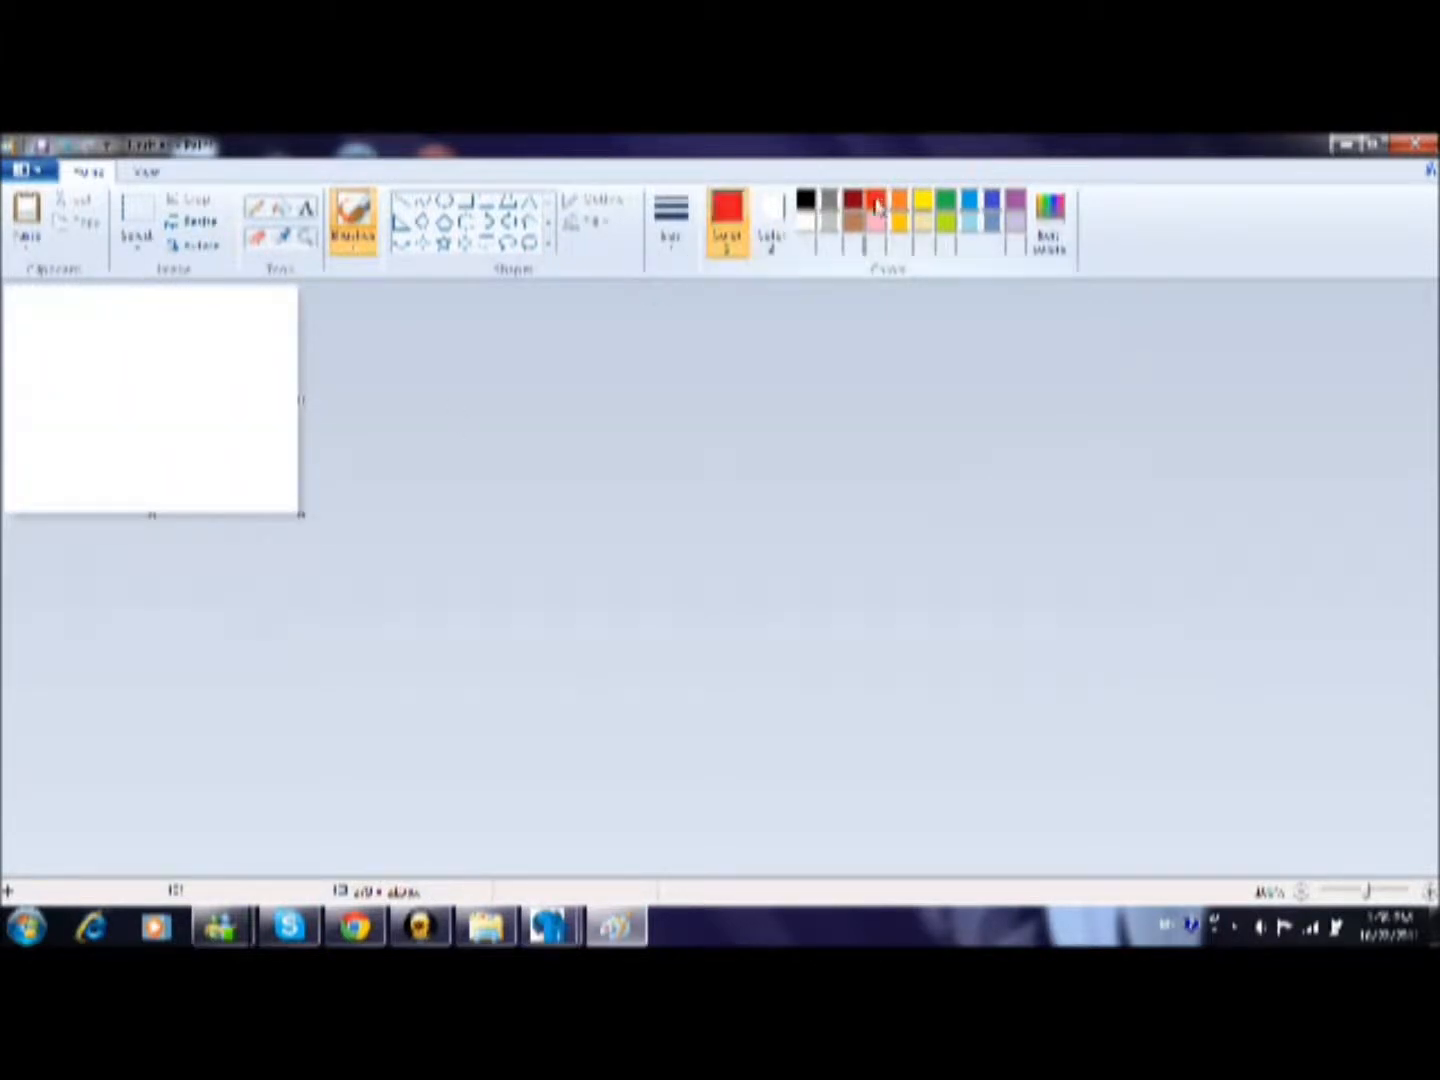
left_click(280, 210)
left_click(185, 315)
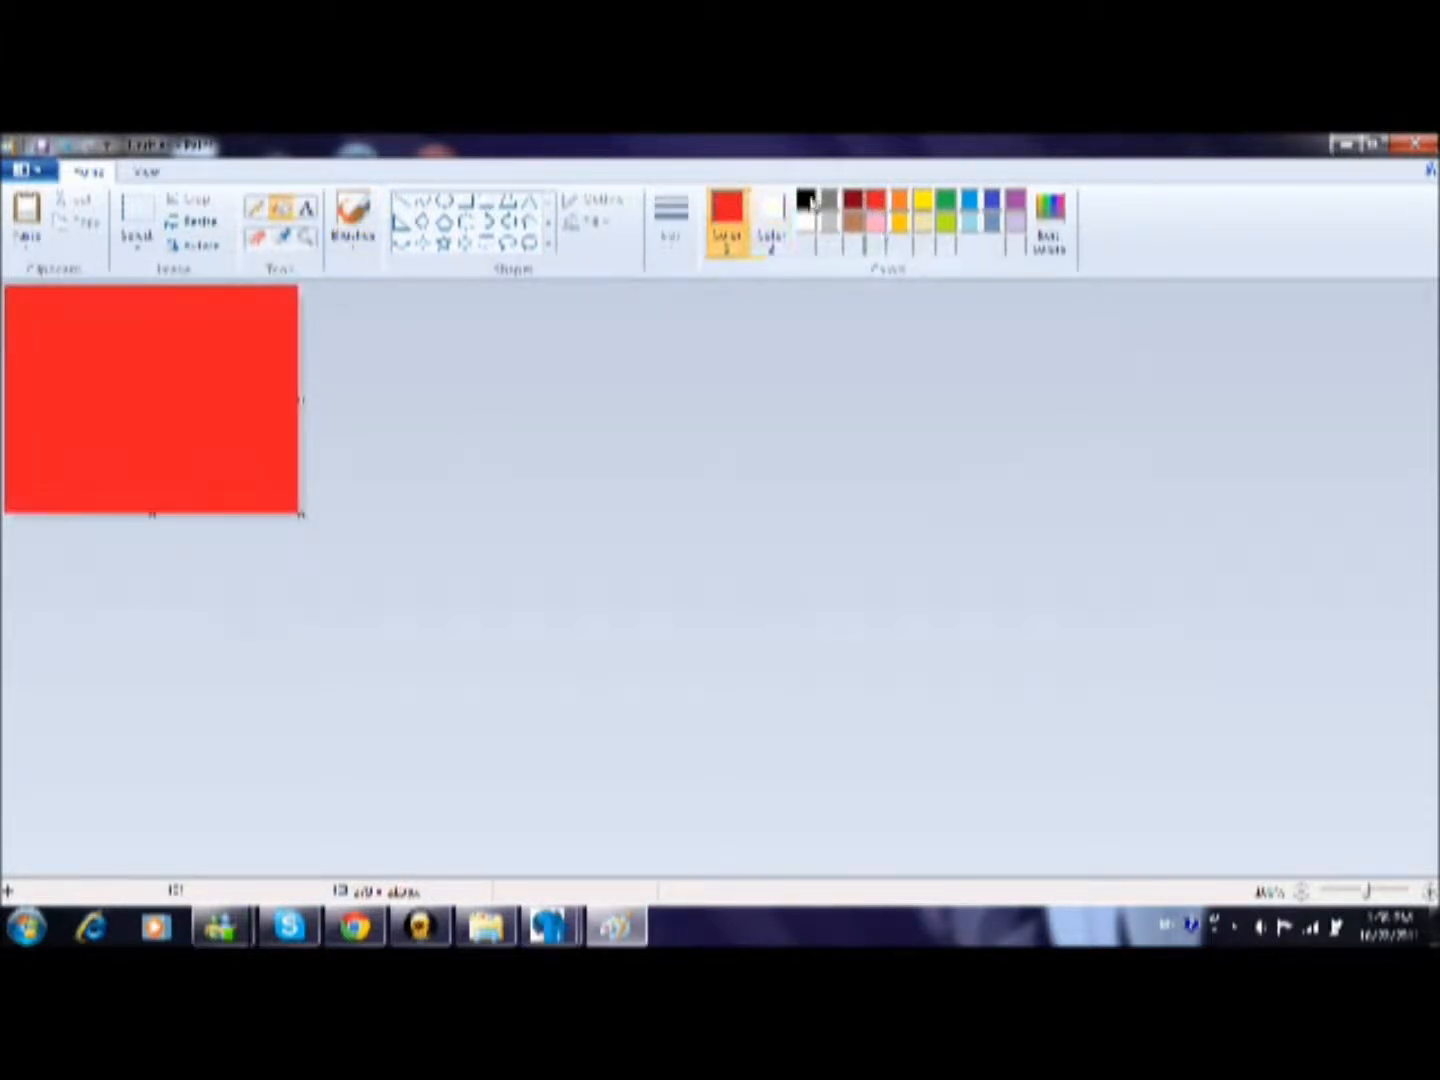
Draw a black rectangle across the full width of the canvas's upper part and fill it with black
left_click(805, 200)
left_click(465, 200)
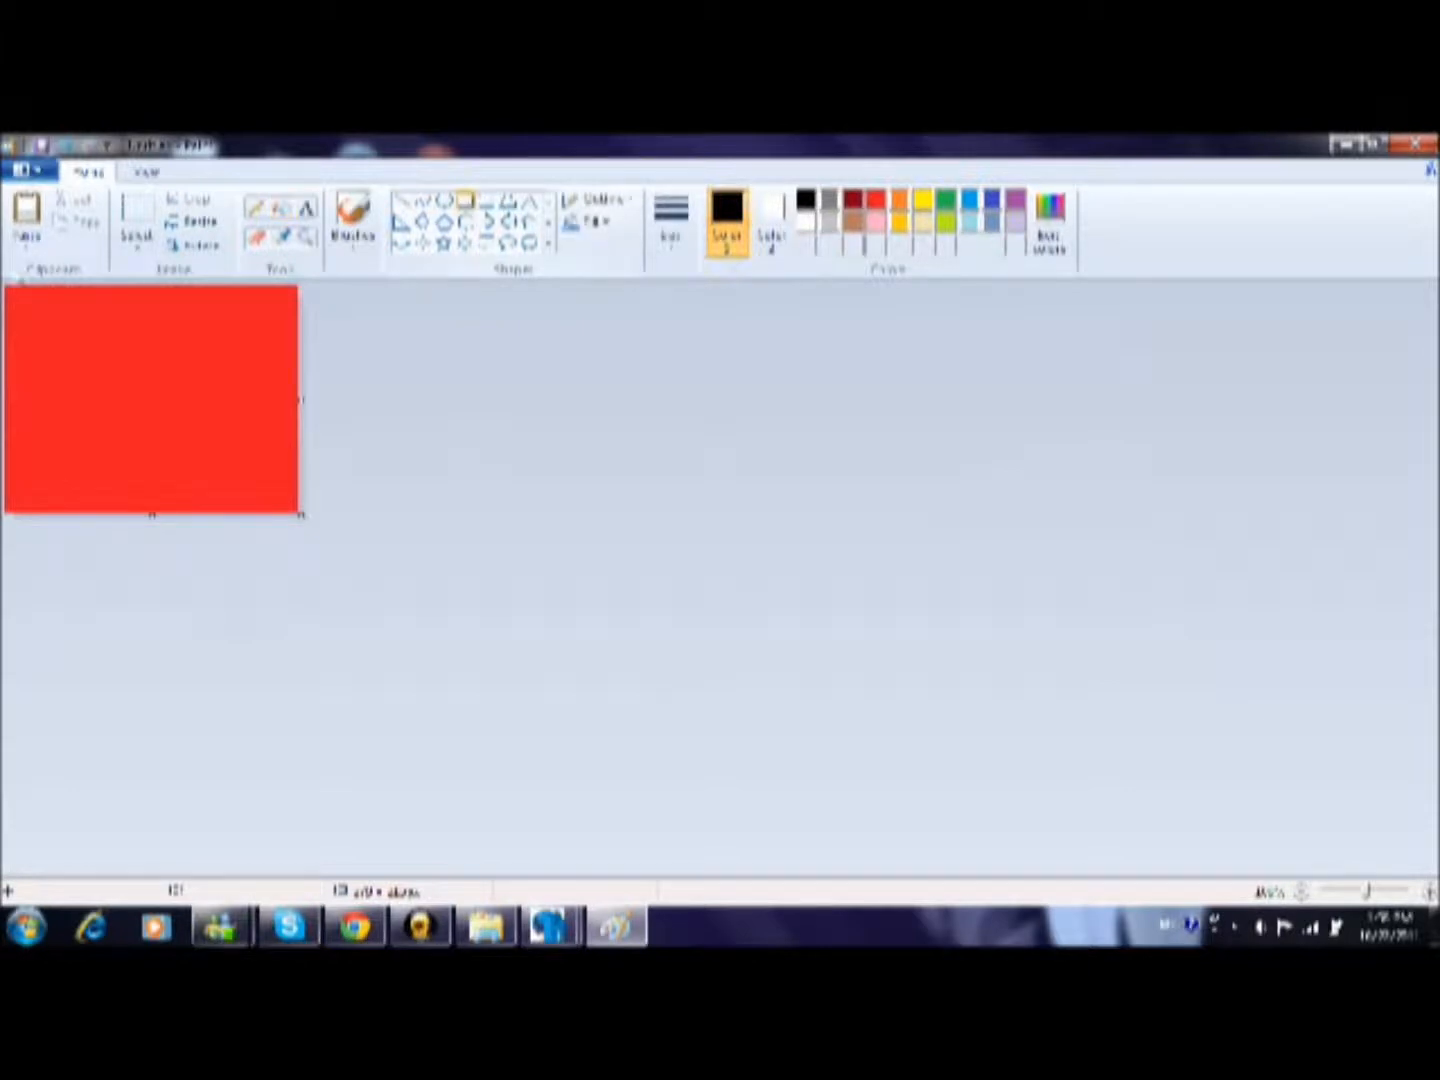
left_click_drag(5, 321, 315, 360)
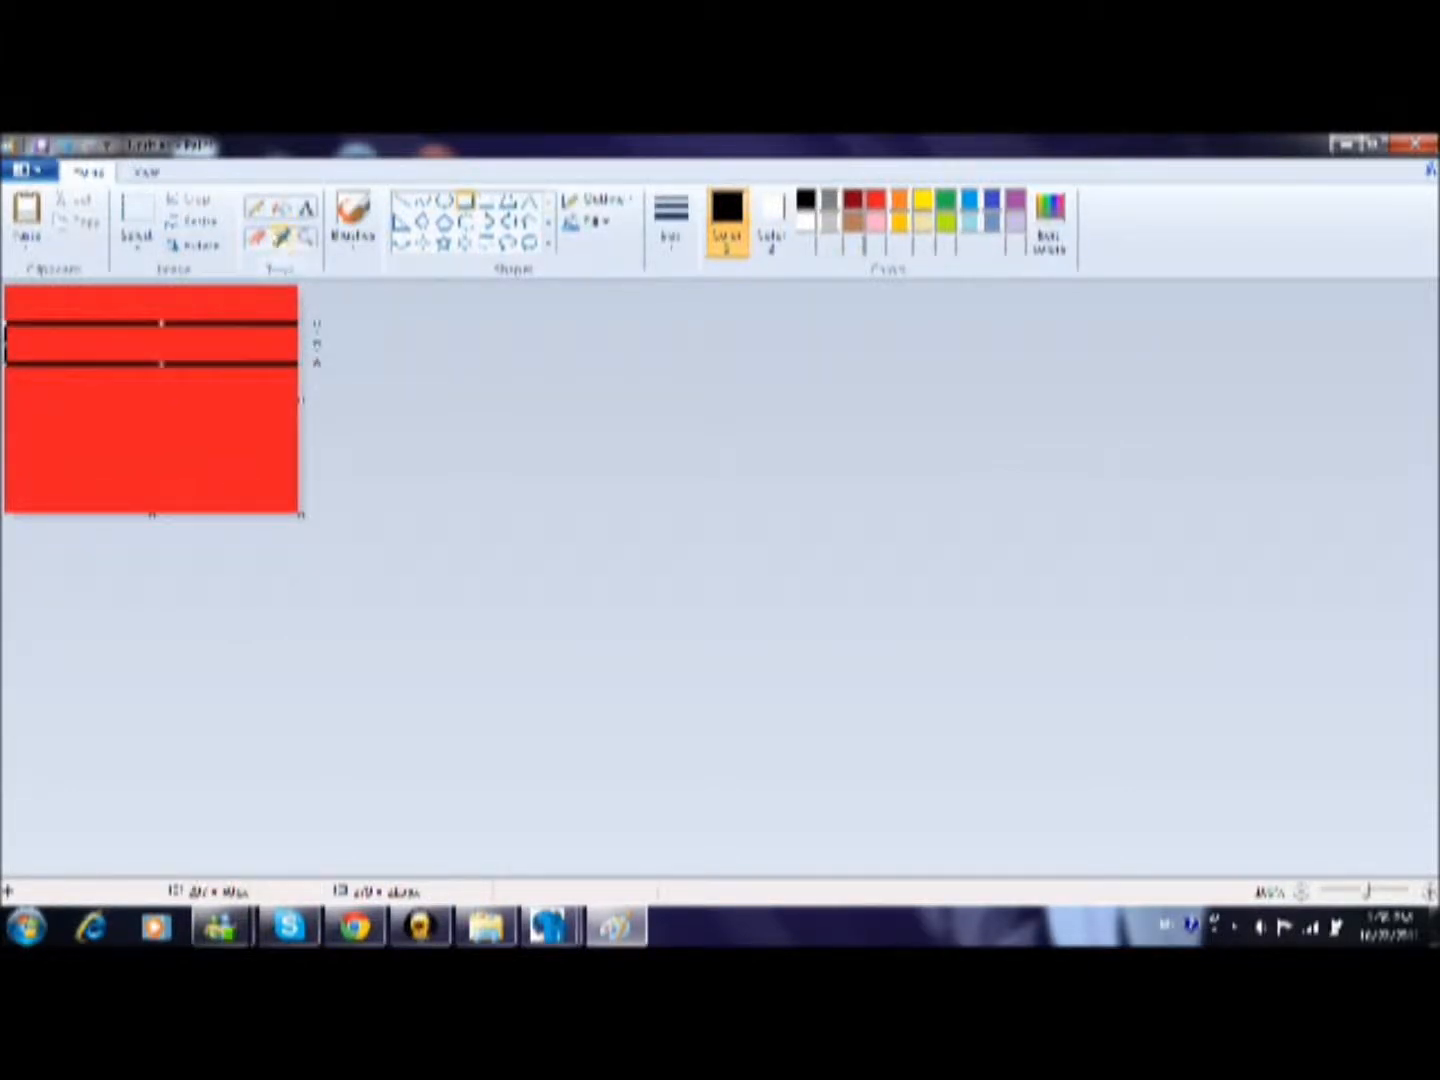
left_click(280, 209)
left_click(226, 326)
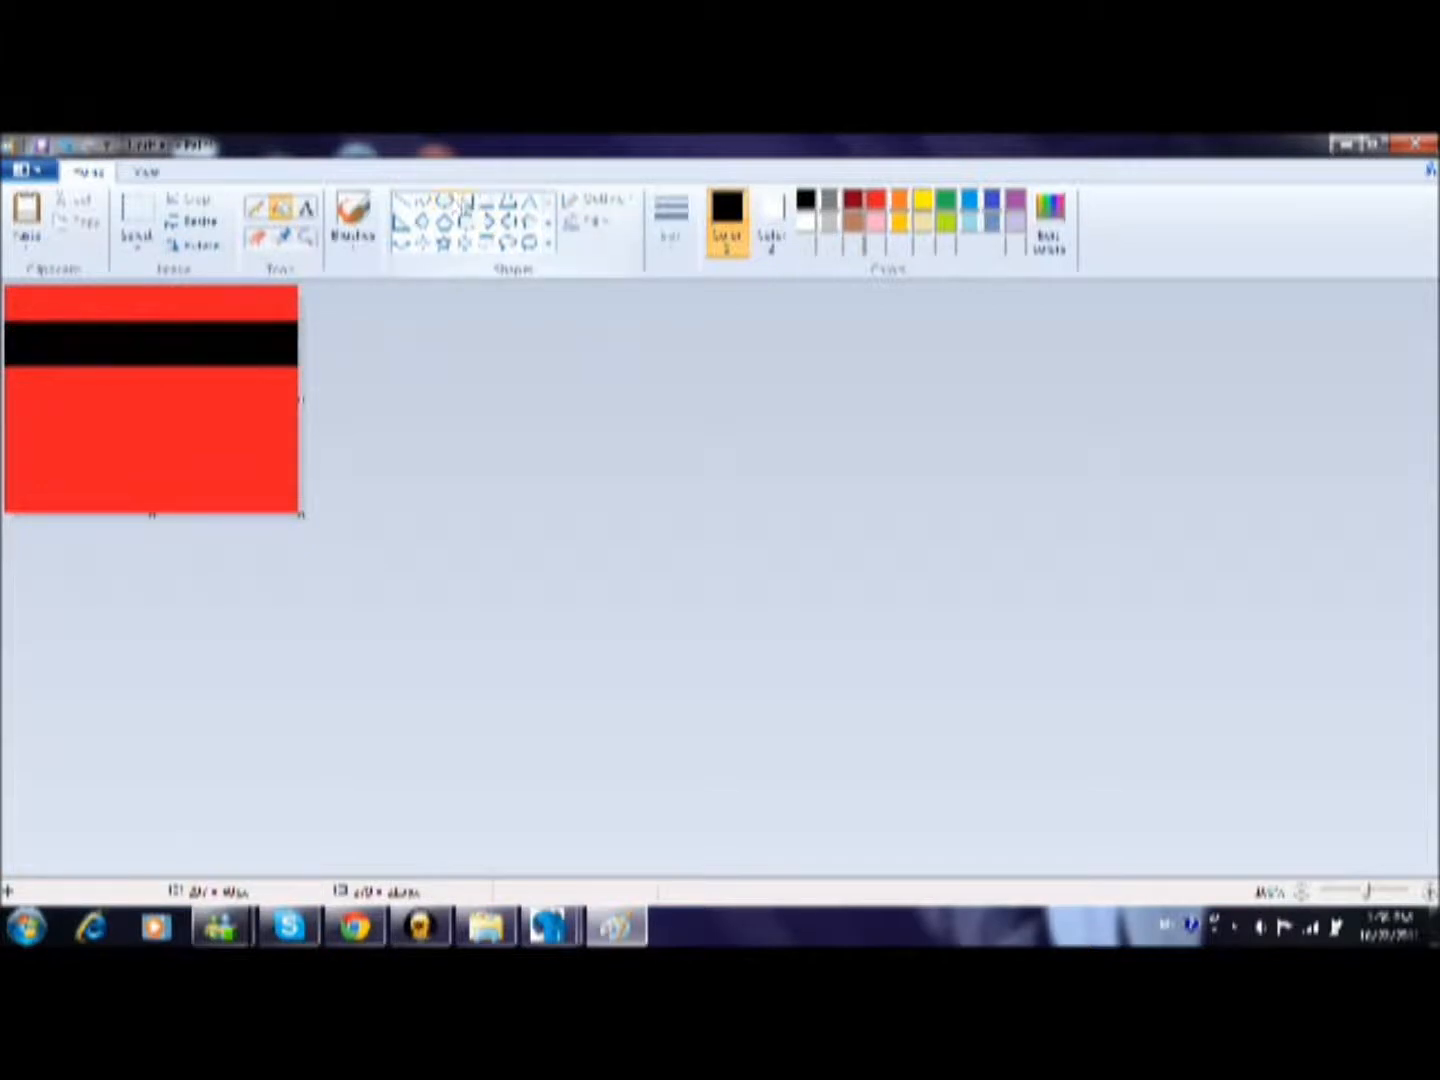
Add a second full-width rectangle below the first stripe, leaving a red gap, and fill it with black
left_click(465, 201)
left_click_drag(5, 420, 313, 466)
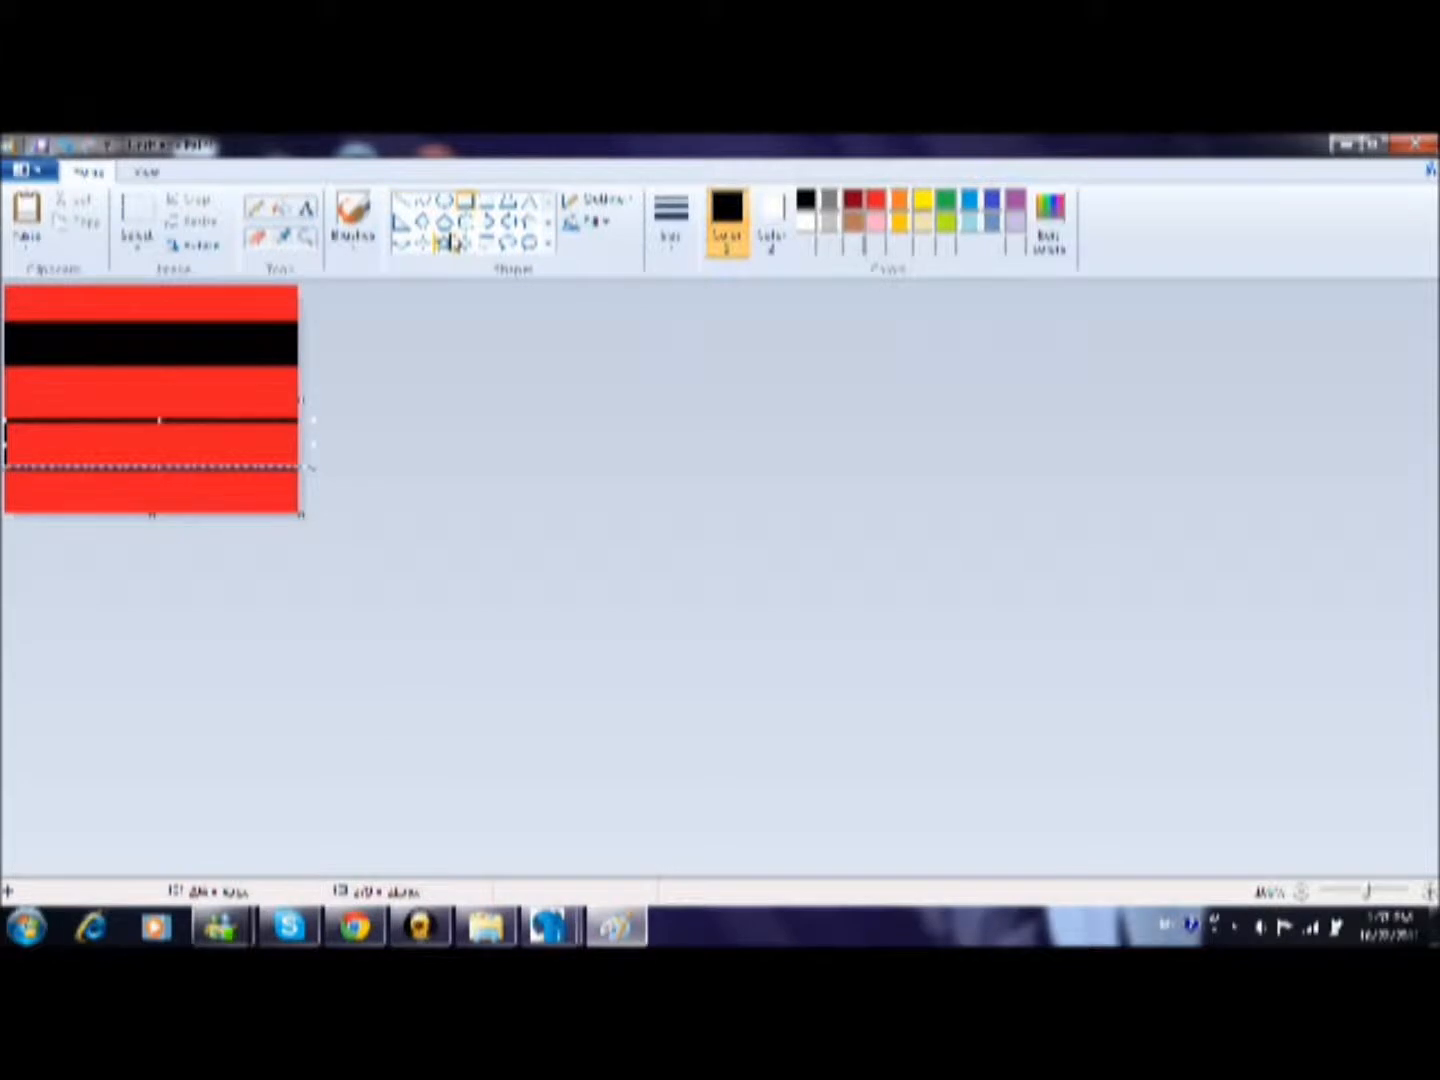
left_click(282, 208)
left_click(198, 437)
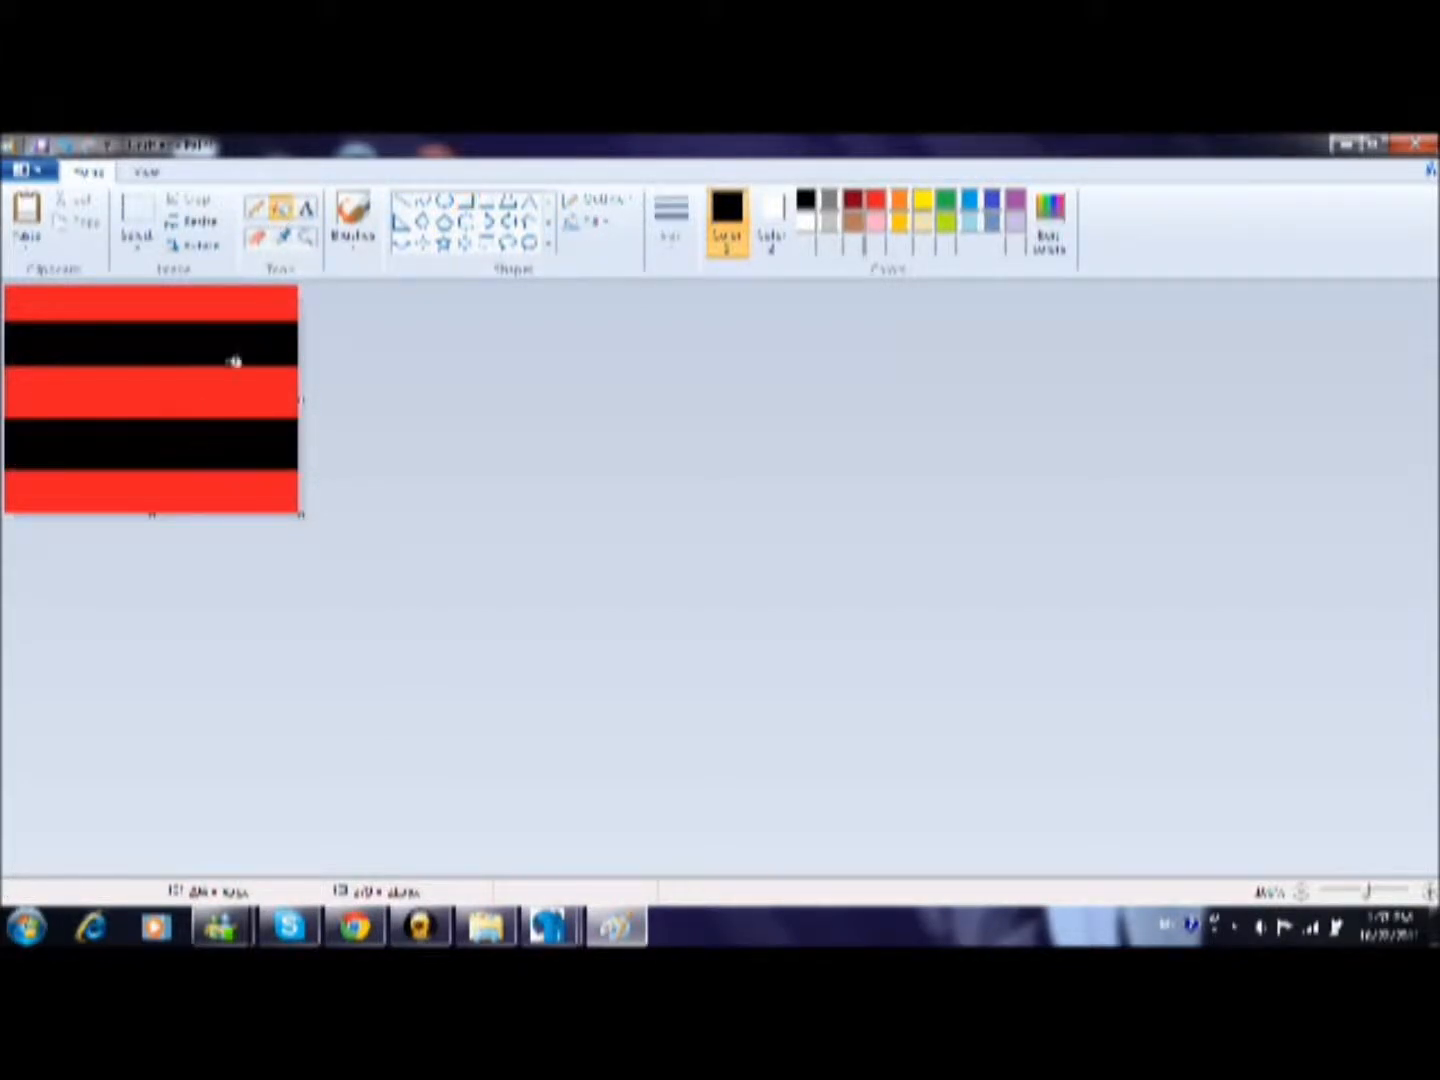
Start saving the Paint image under a new name and open Documents > MikuMikuDanceE_v727
left_click(22, 169)
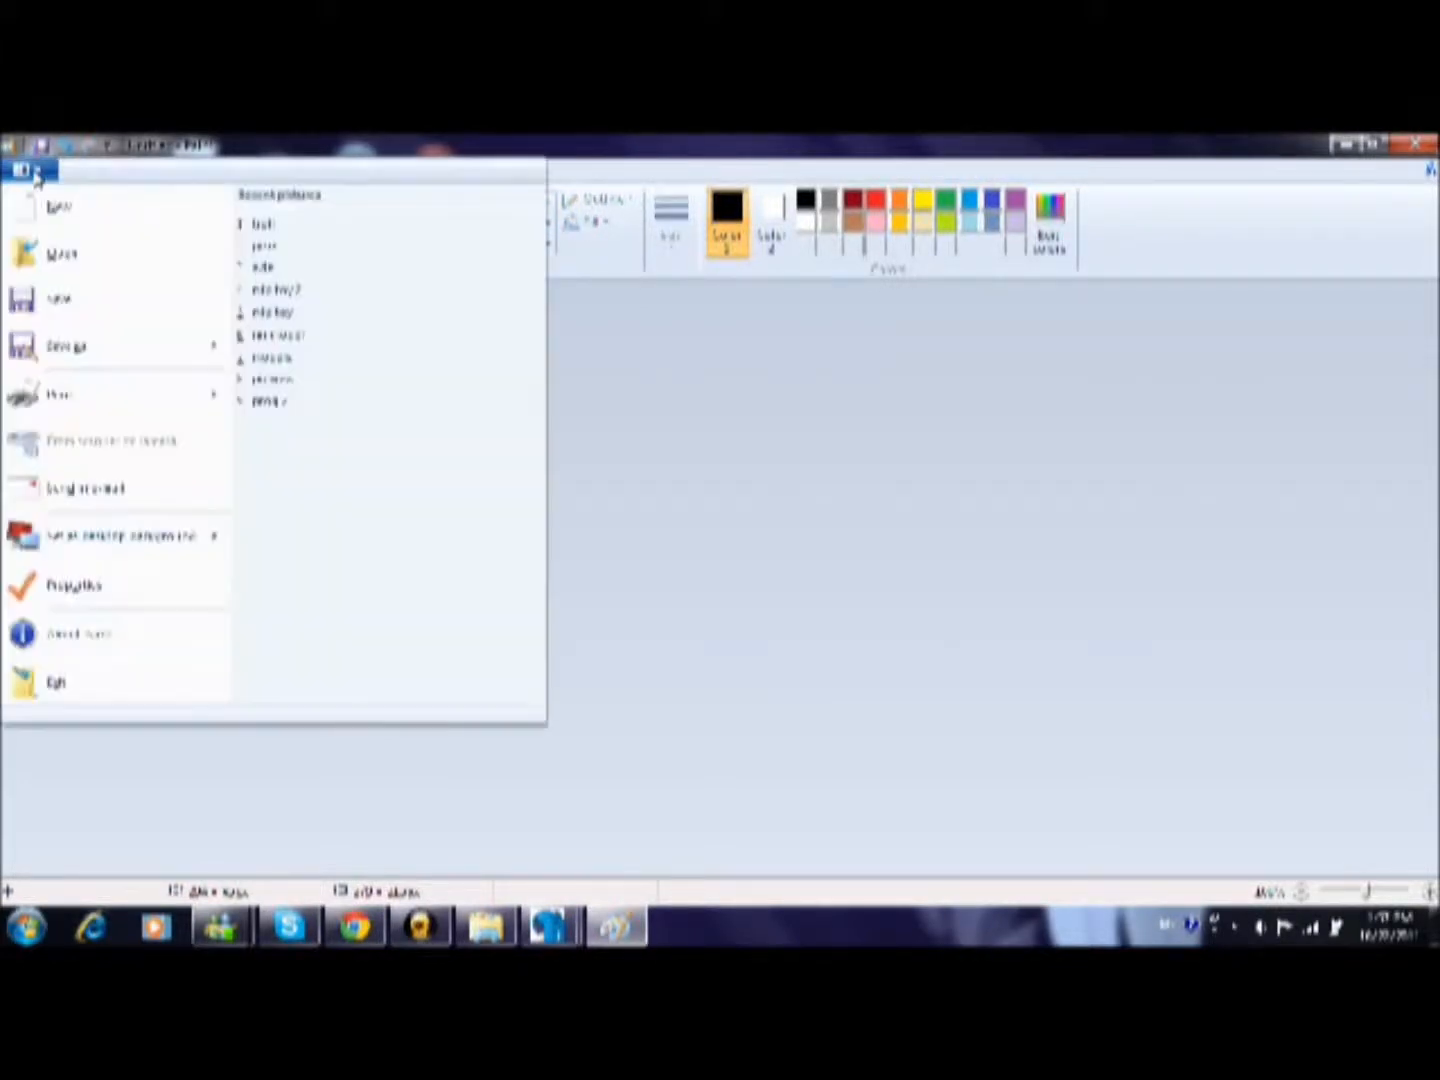
left_click(58, 345)
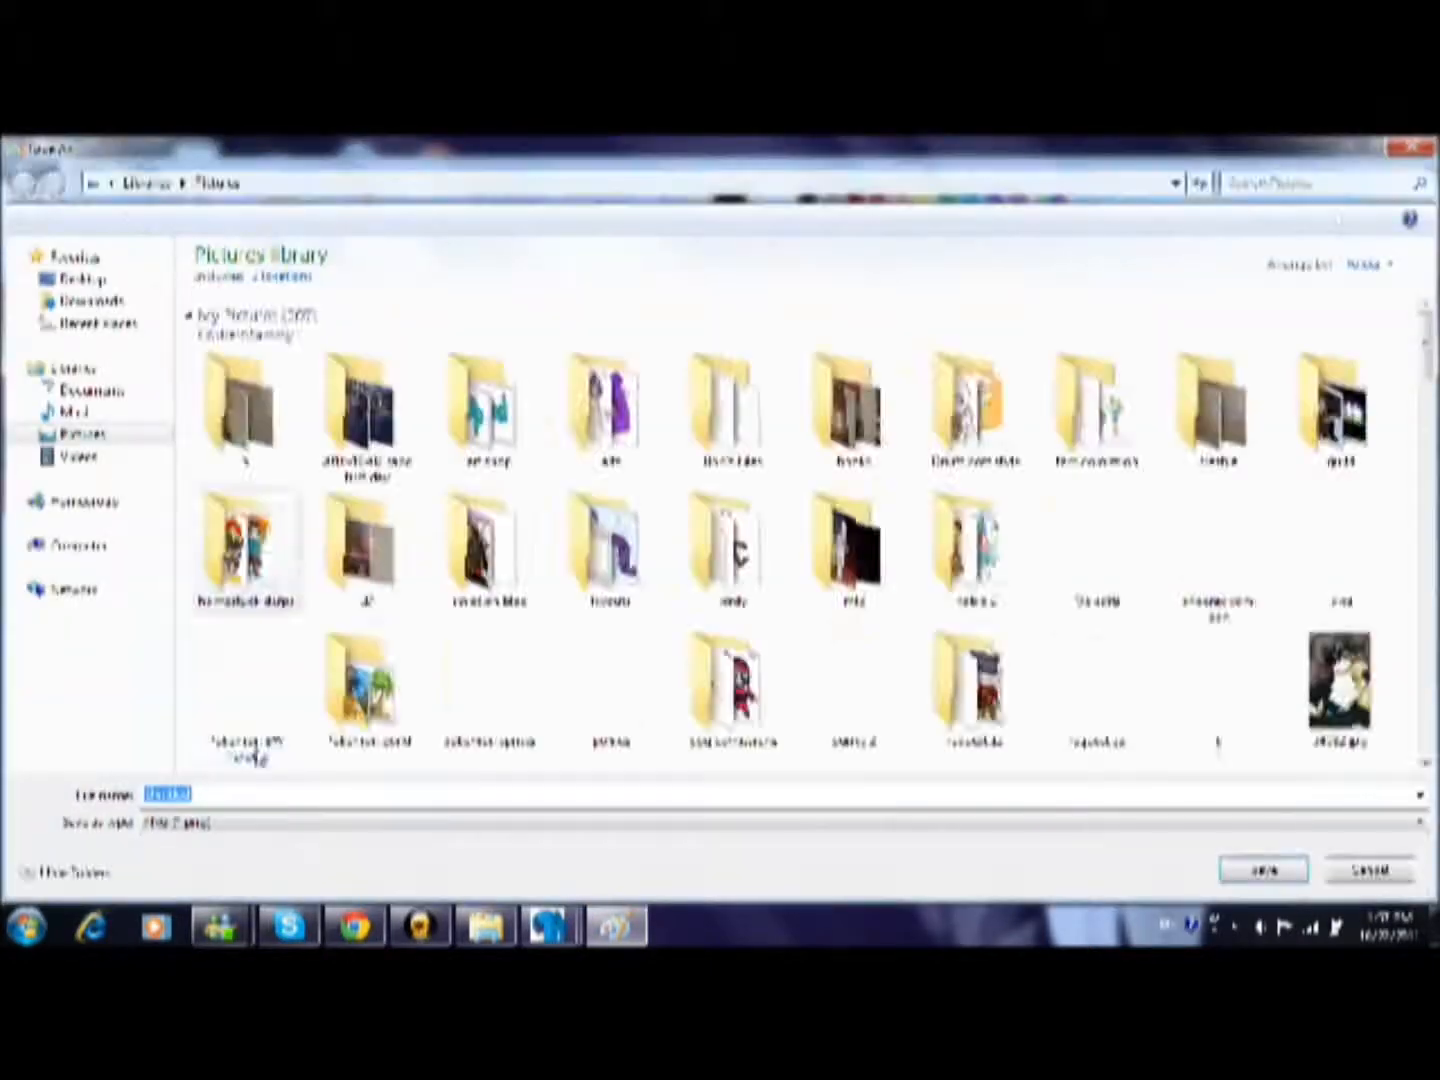
left_click(88, 391)
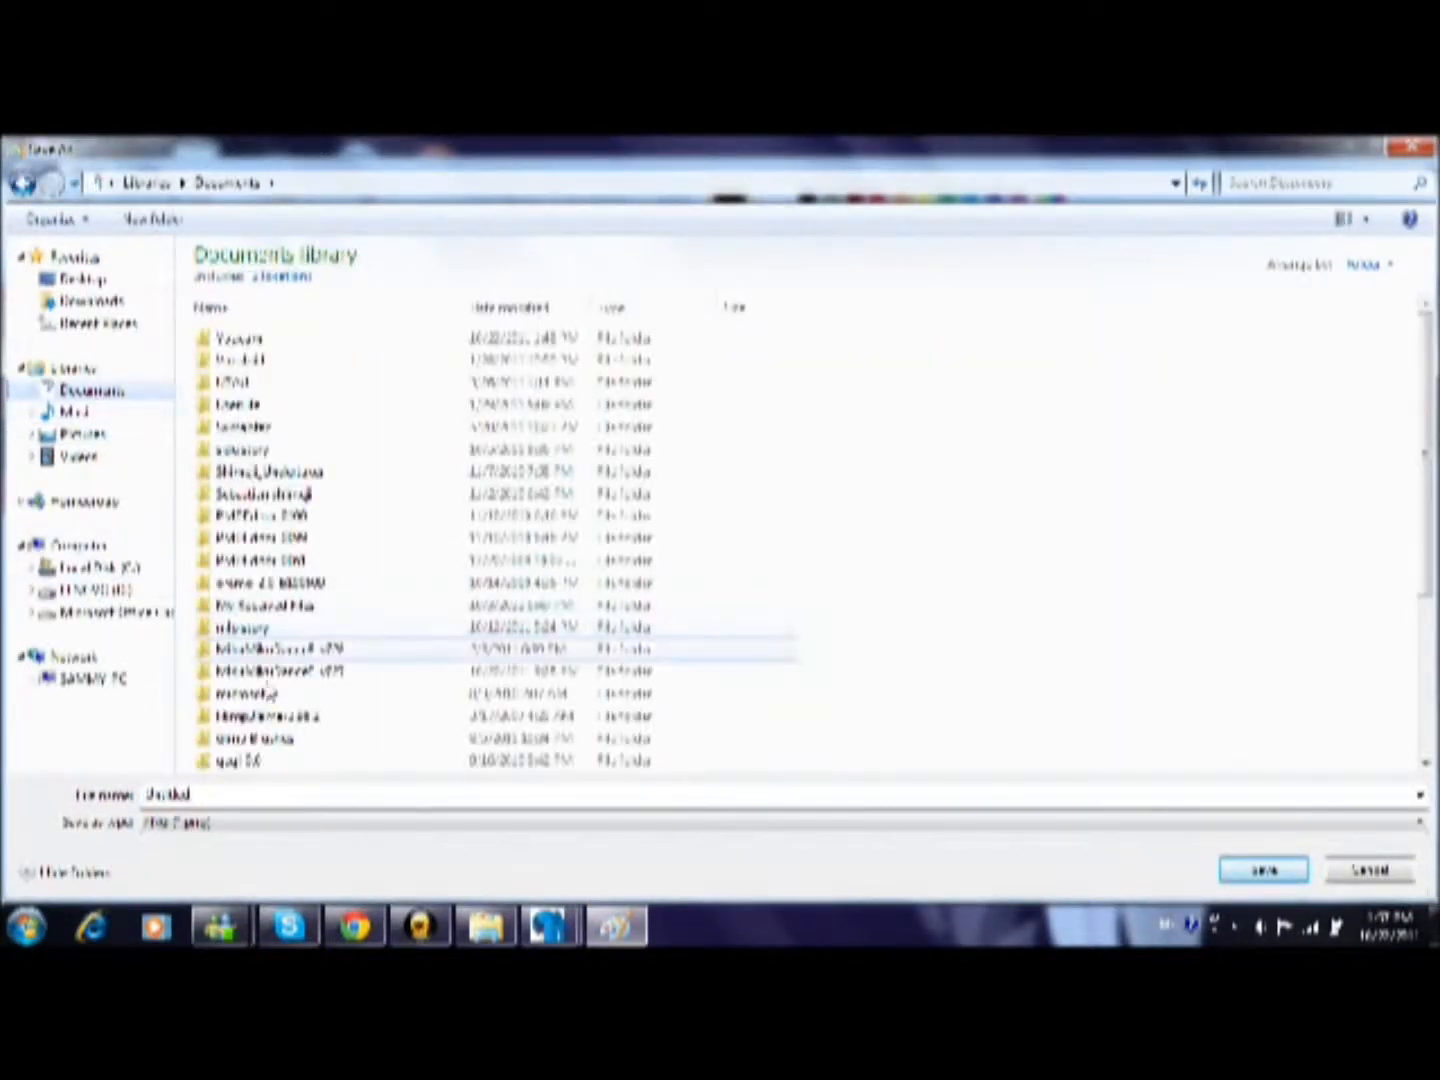
double_click(275, 670)
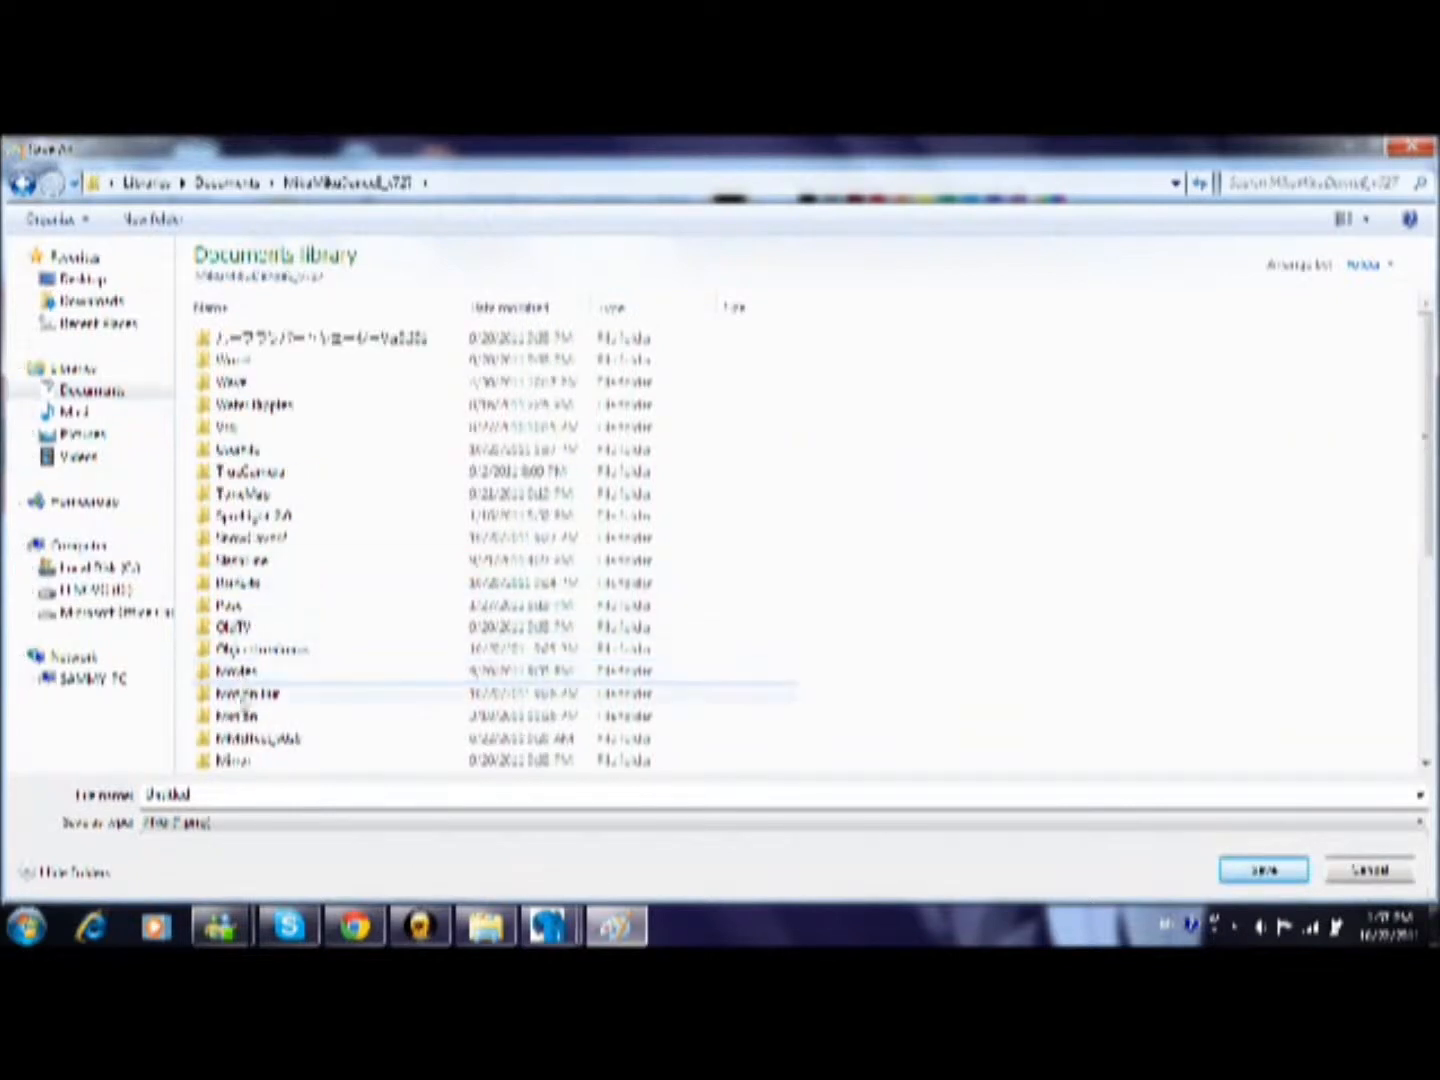
Open UserFile > Model > Vocaloid Edits > trick and treat rin and len as the save location
scroll(270, 679, "down", 2)
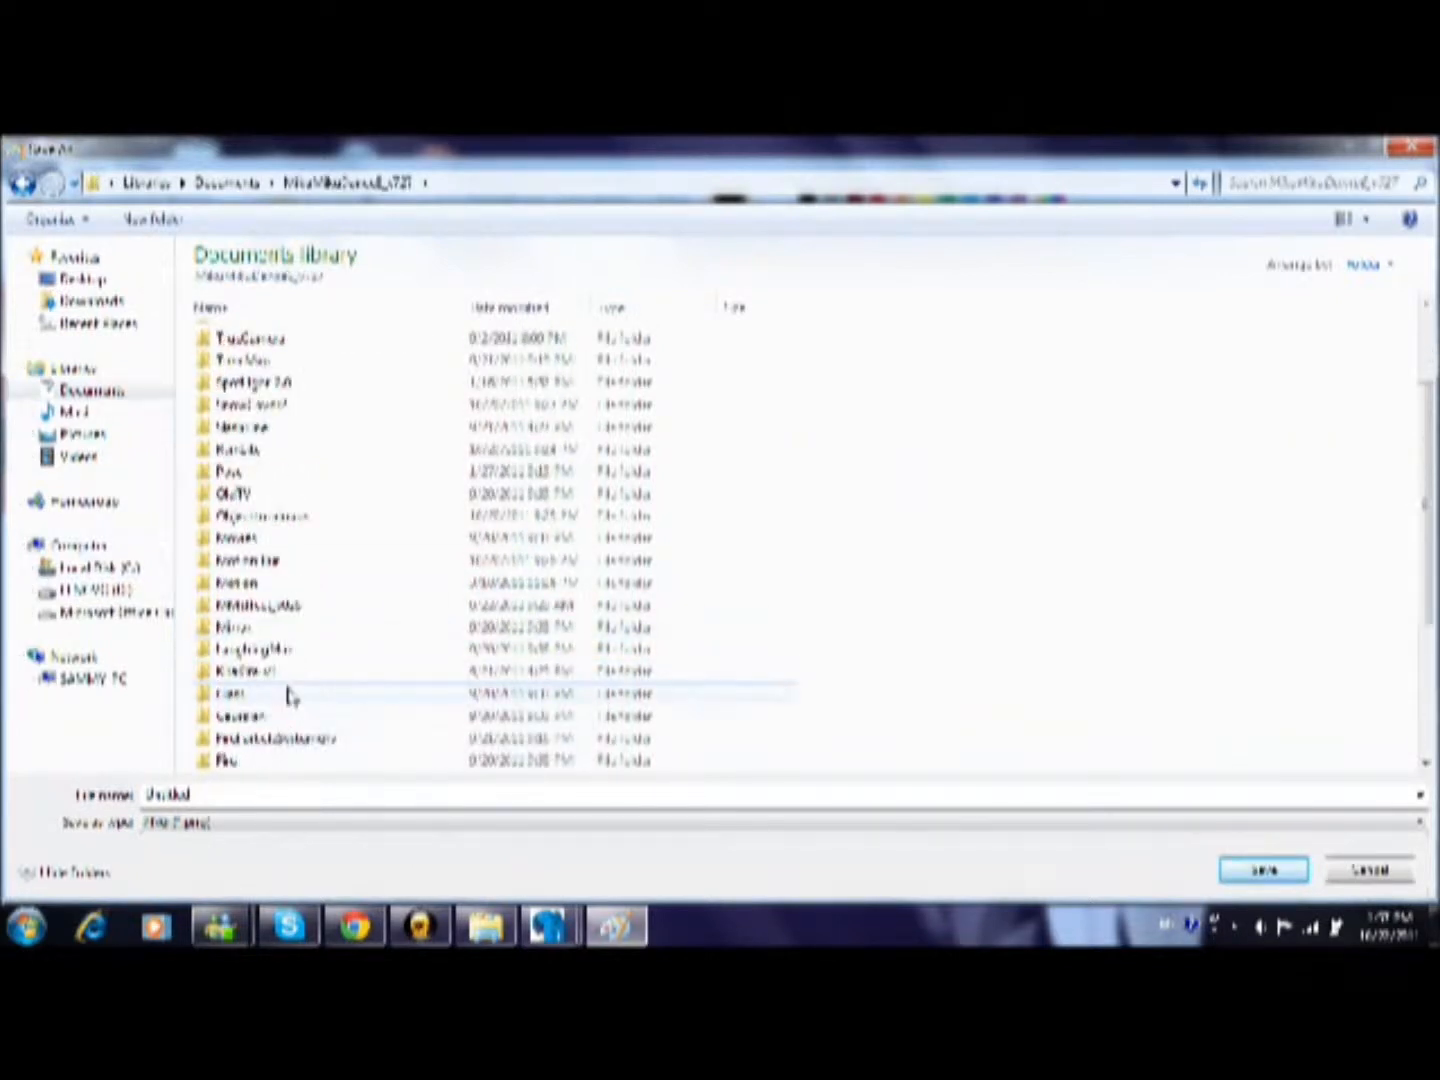
scroll(283, 621, "up", 1)
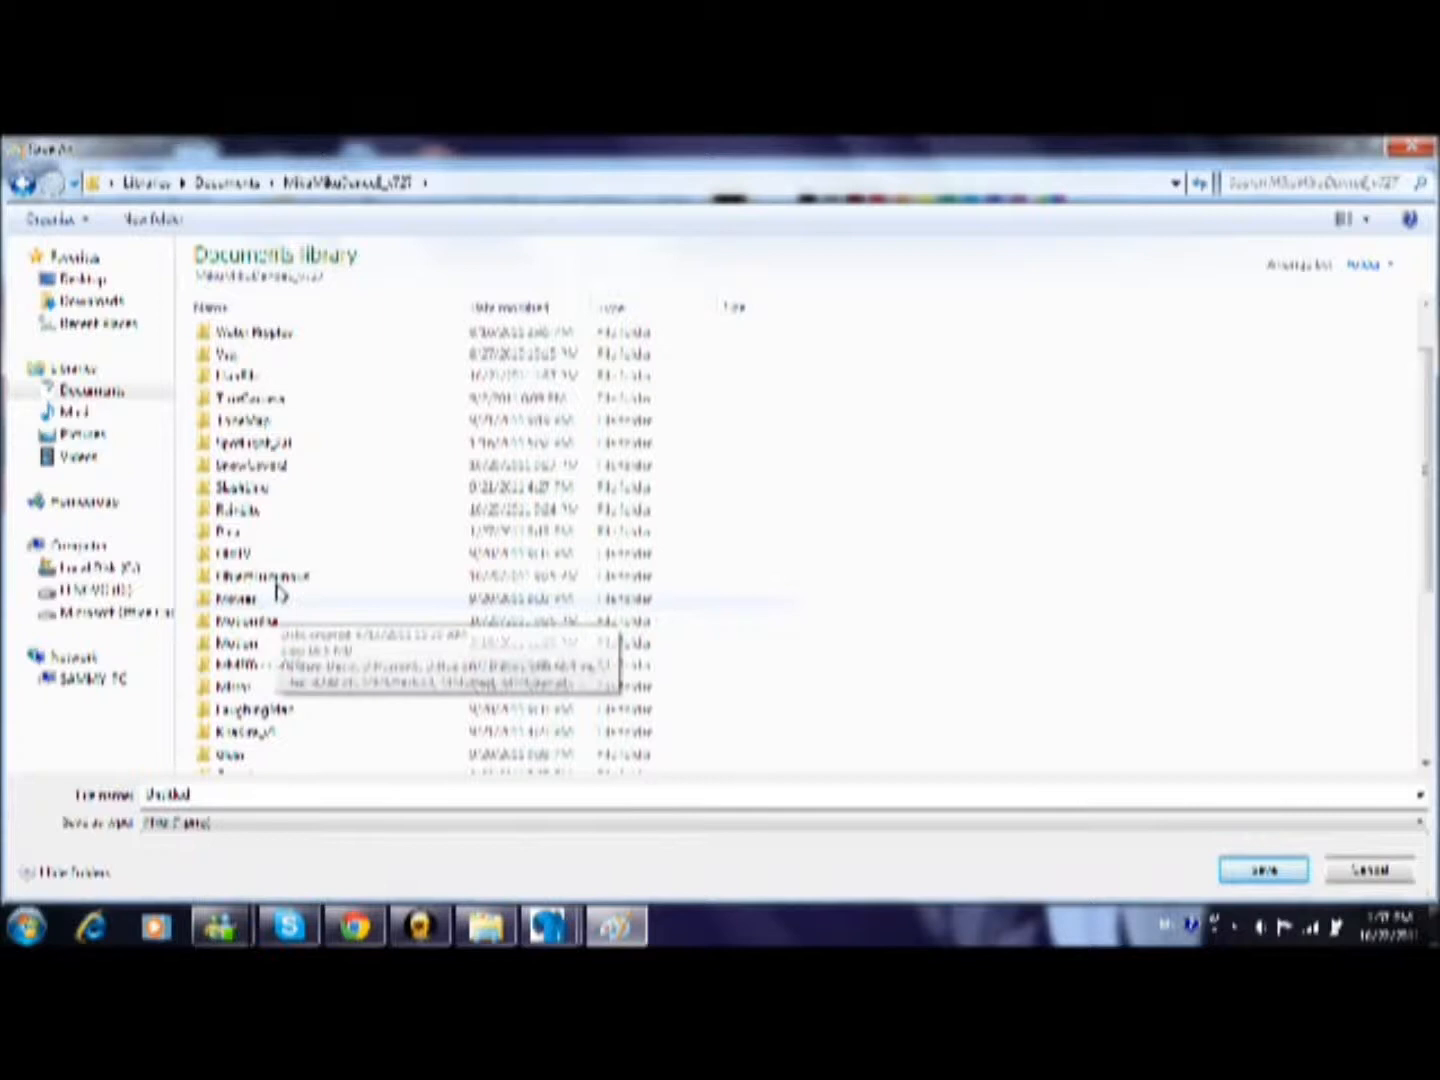
double_click(239, 378)
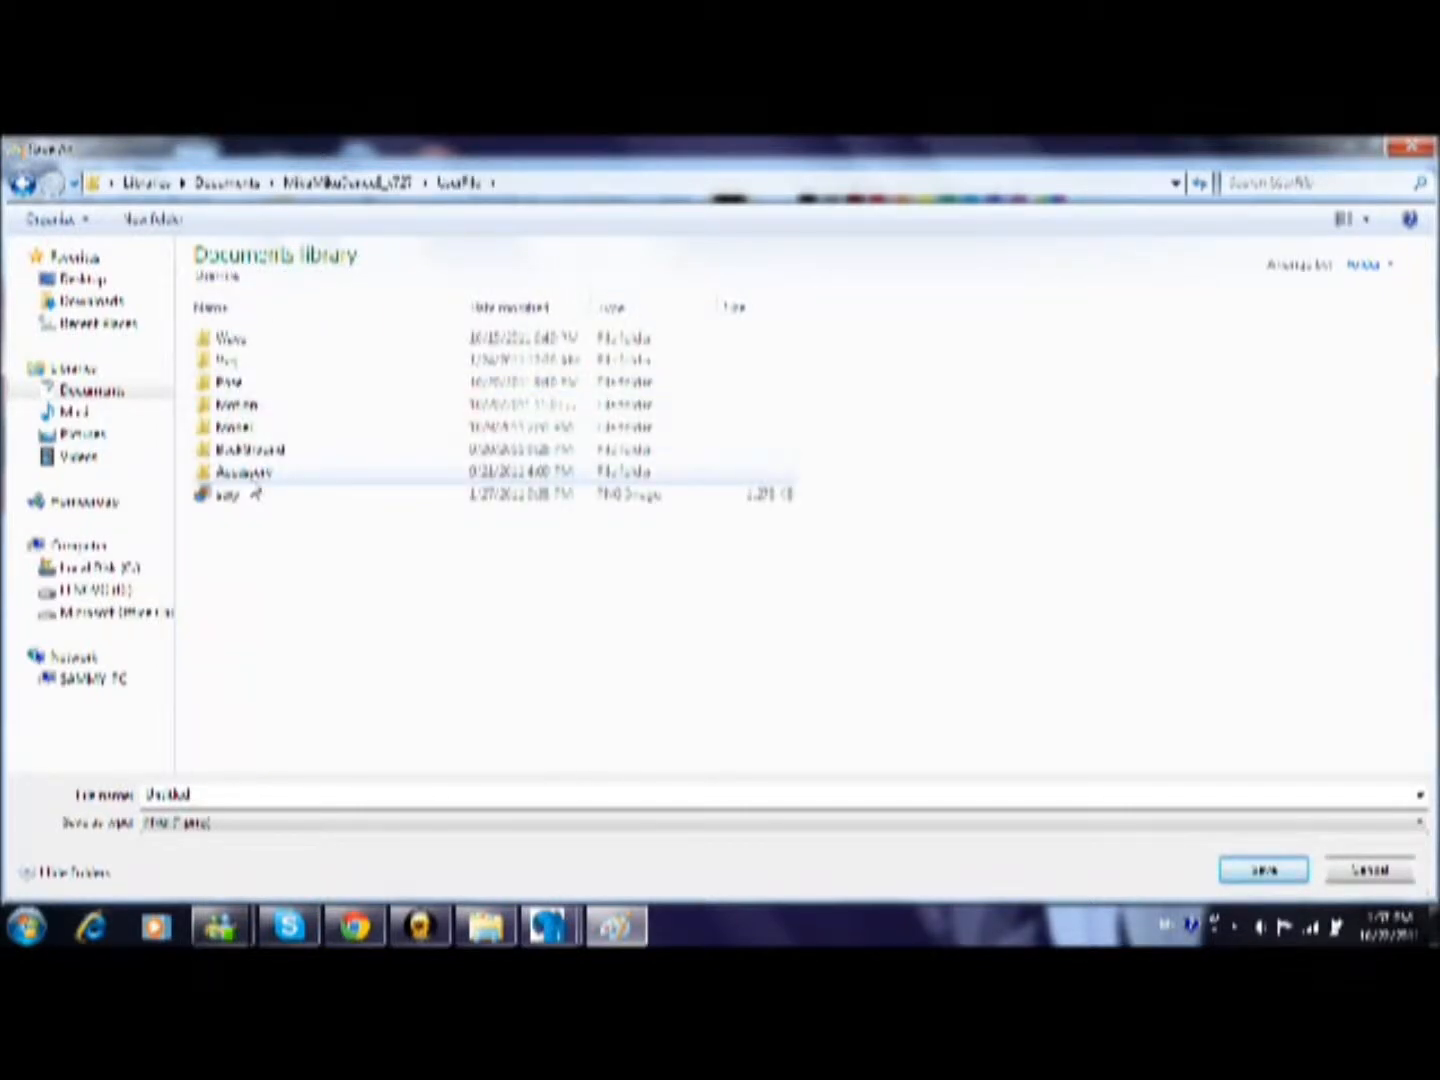
double_click(241, 430)
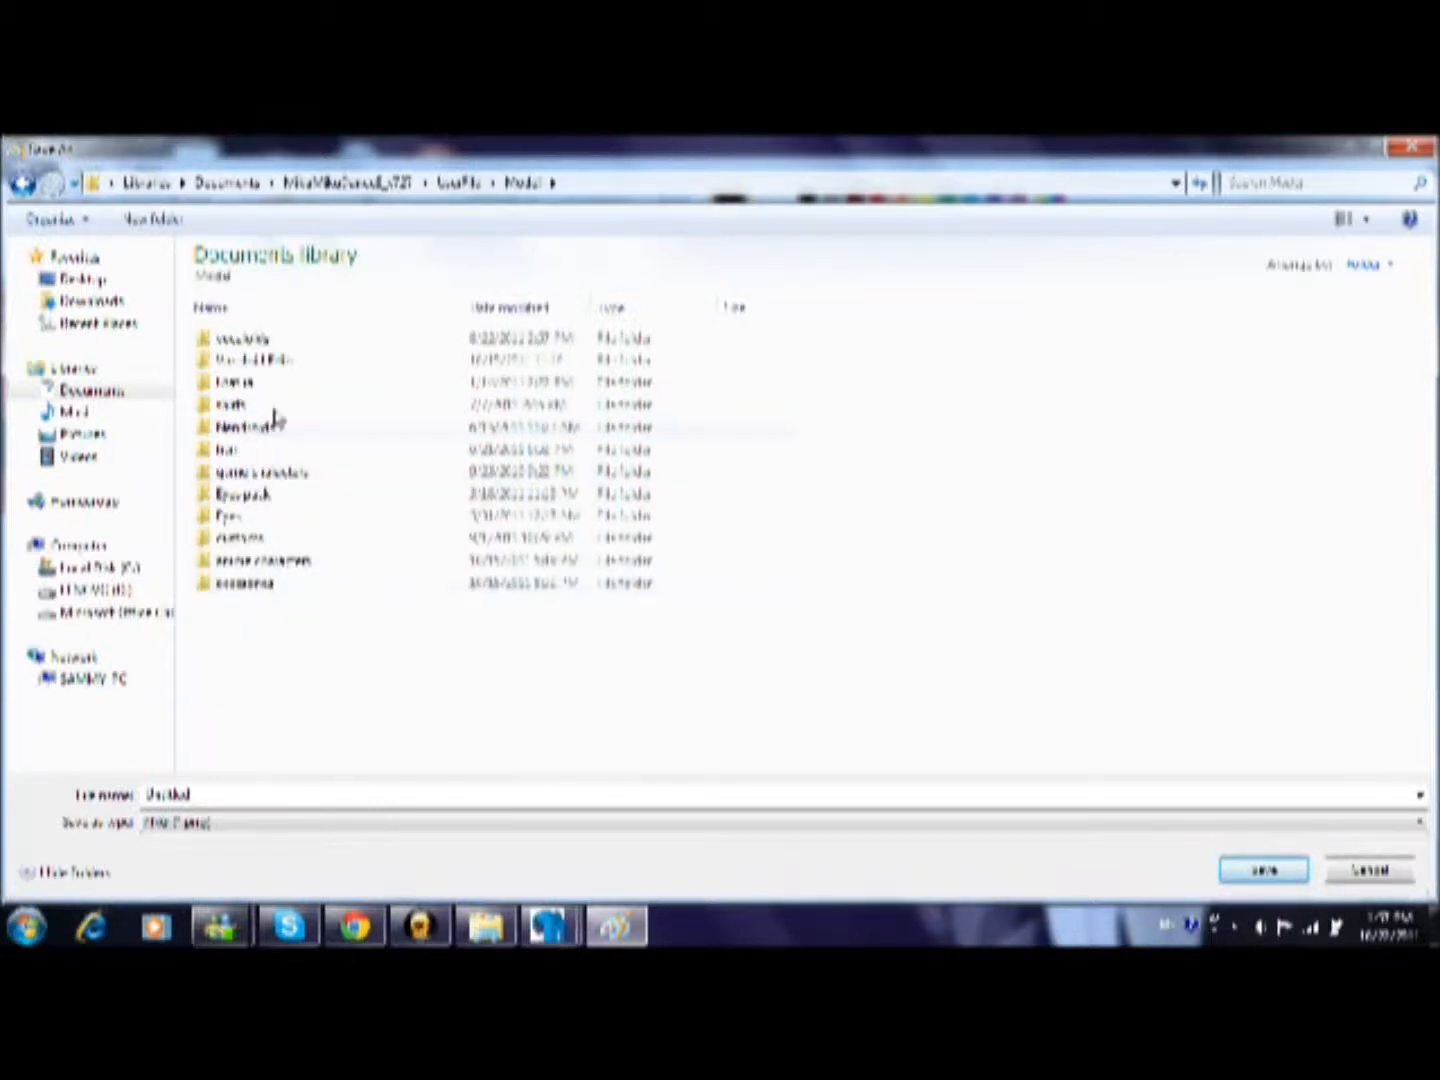
double_click(268, 360)
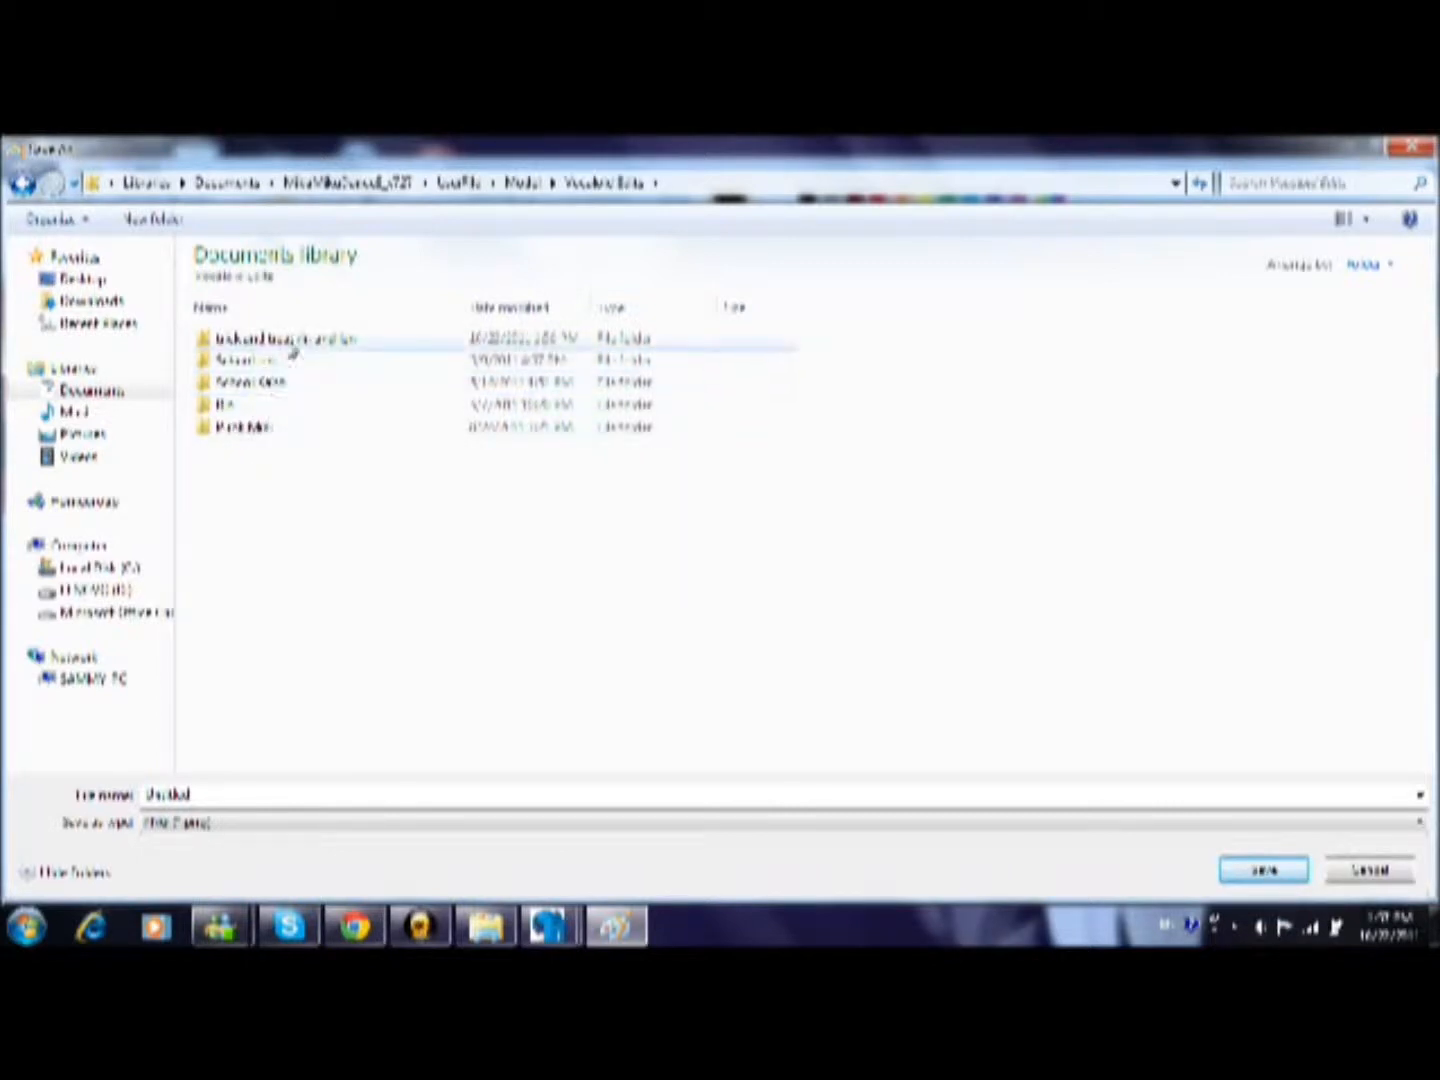
double_click(293, 345)
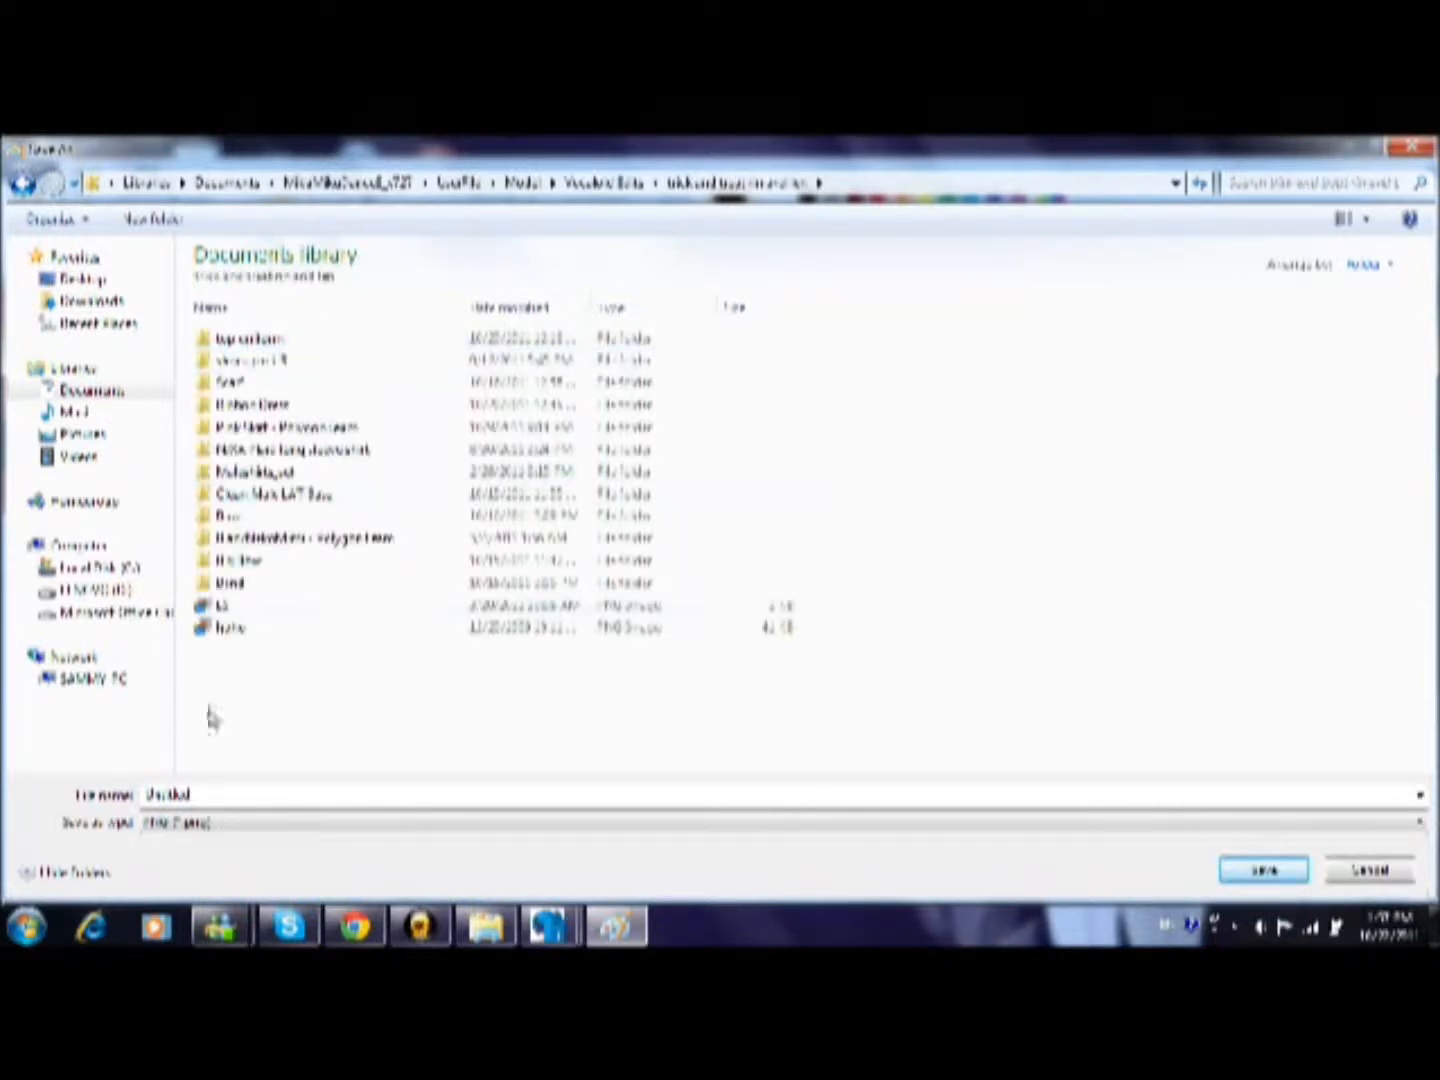
Save the striped image as a PNG file named tiery in this folder and close Paint
double_click(209, 795)
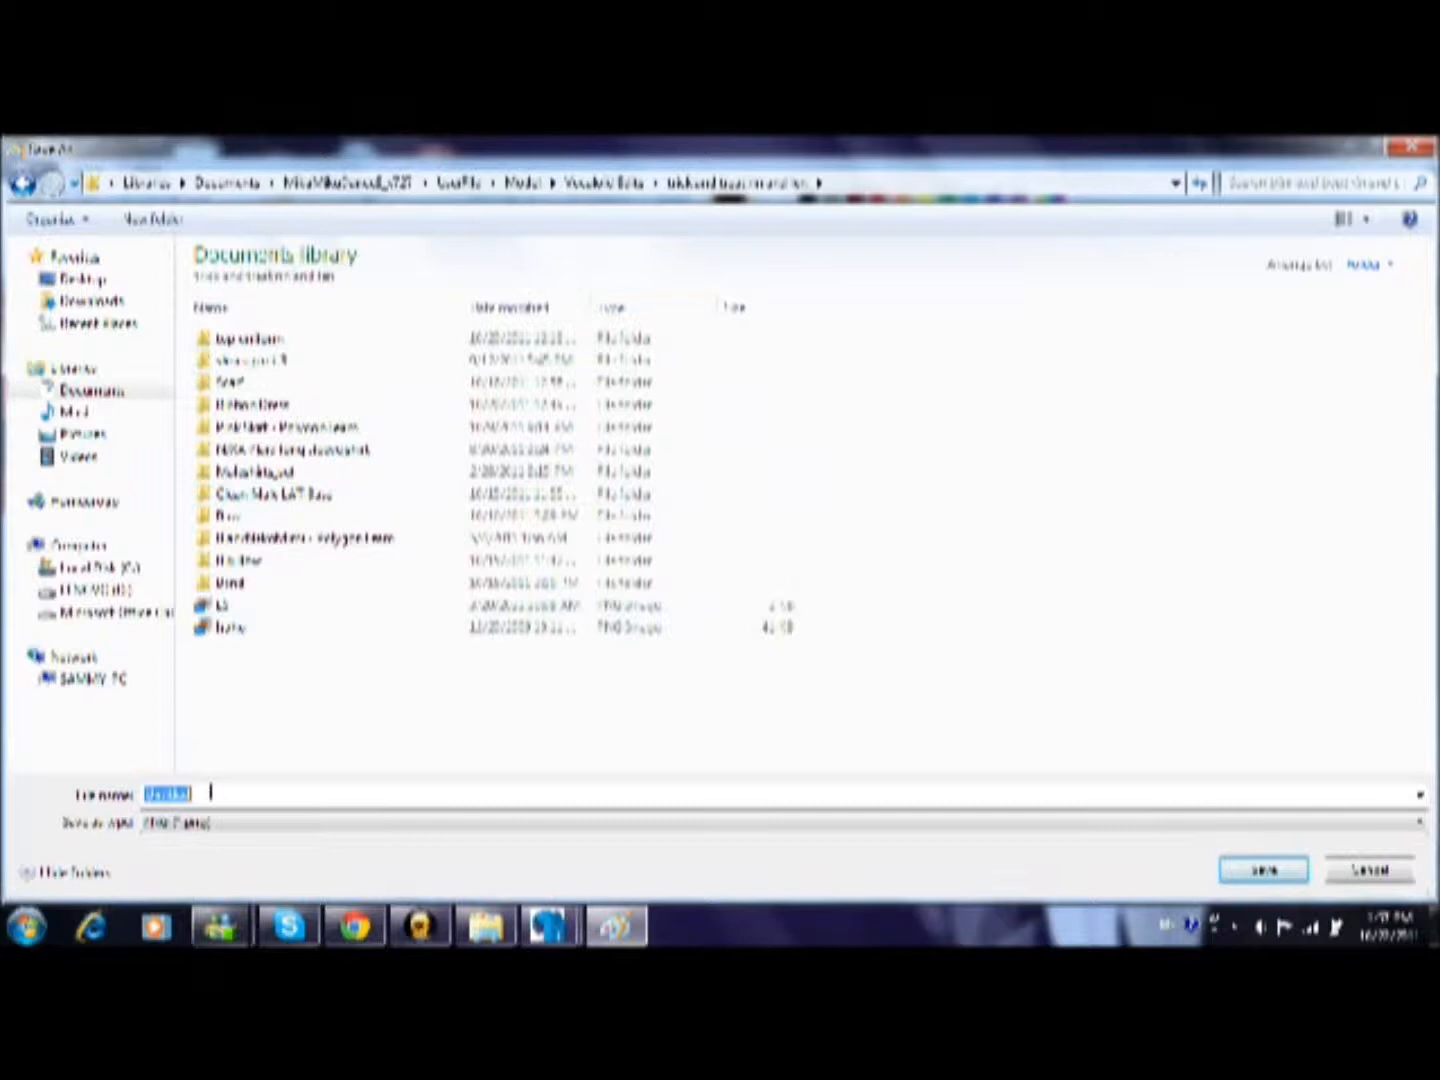
key("BackSpace")
type("tiery")
left_click(200, 826)
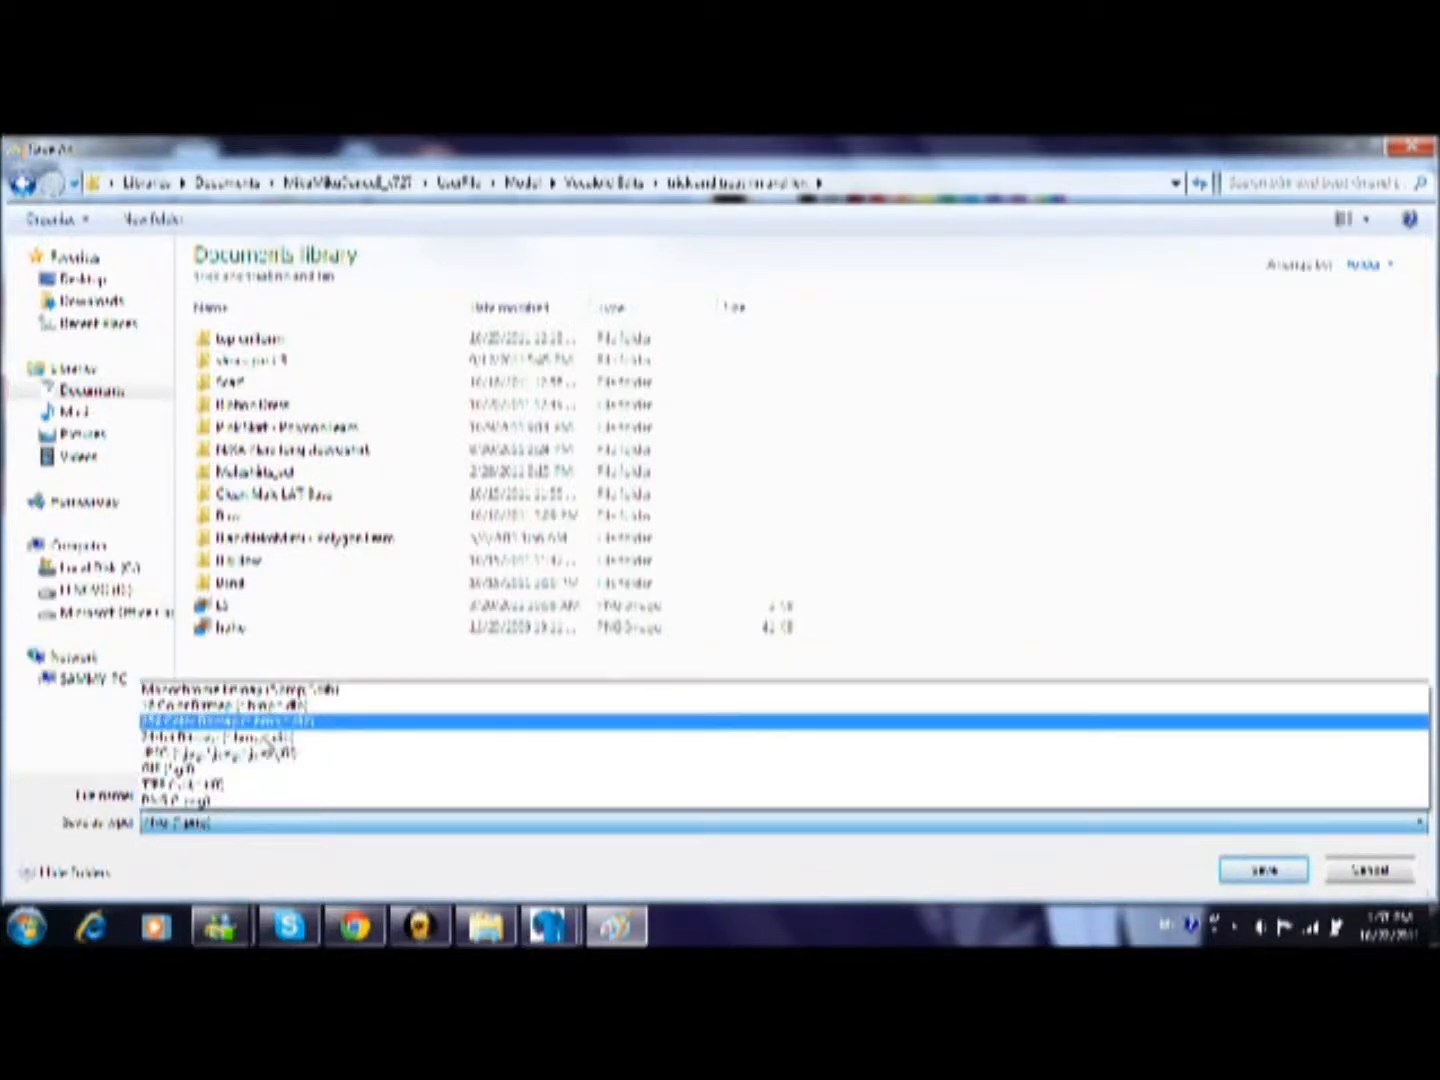
left_click(194, 800)
left_click(1264, 870)
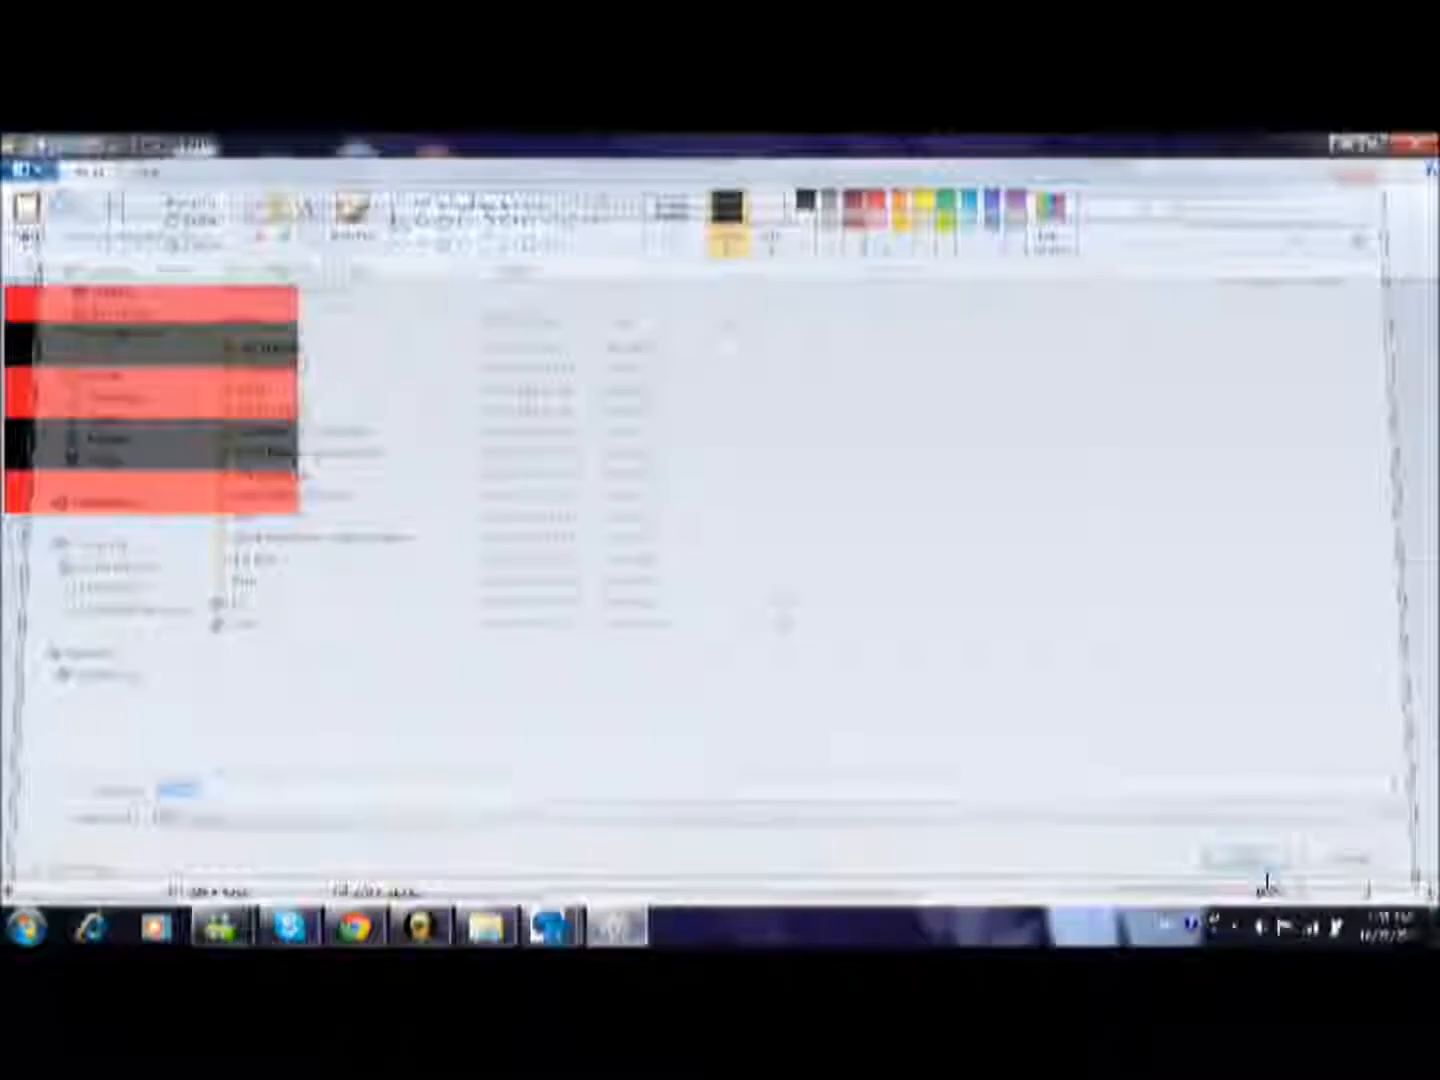
left_click(1415, 143)
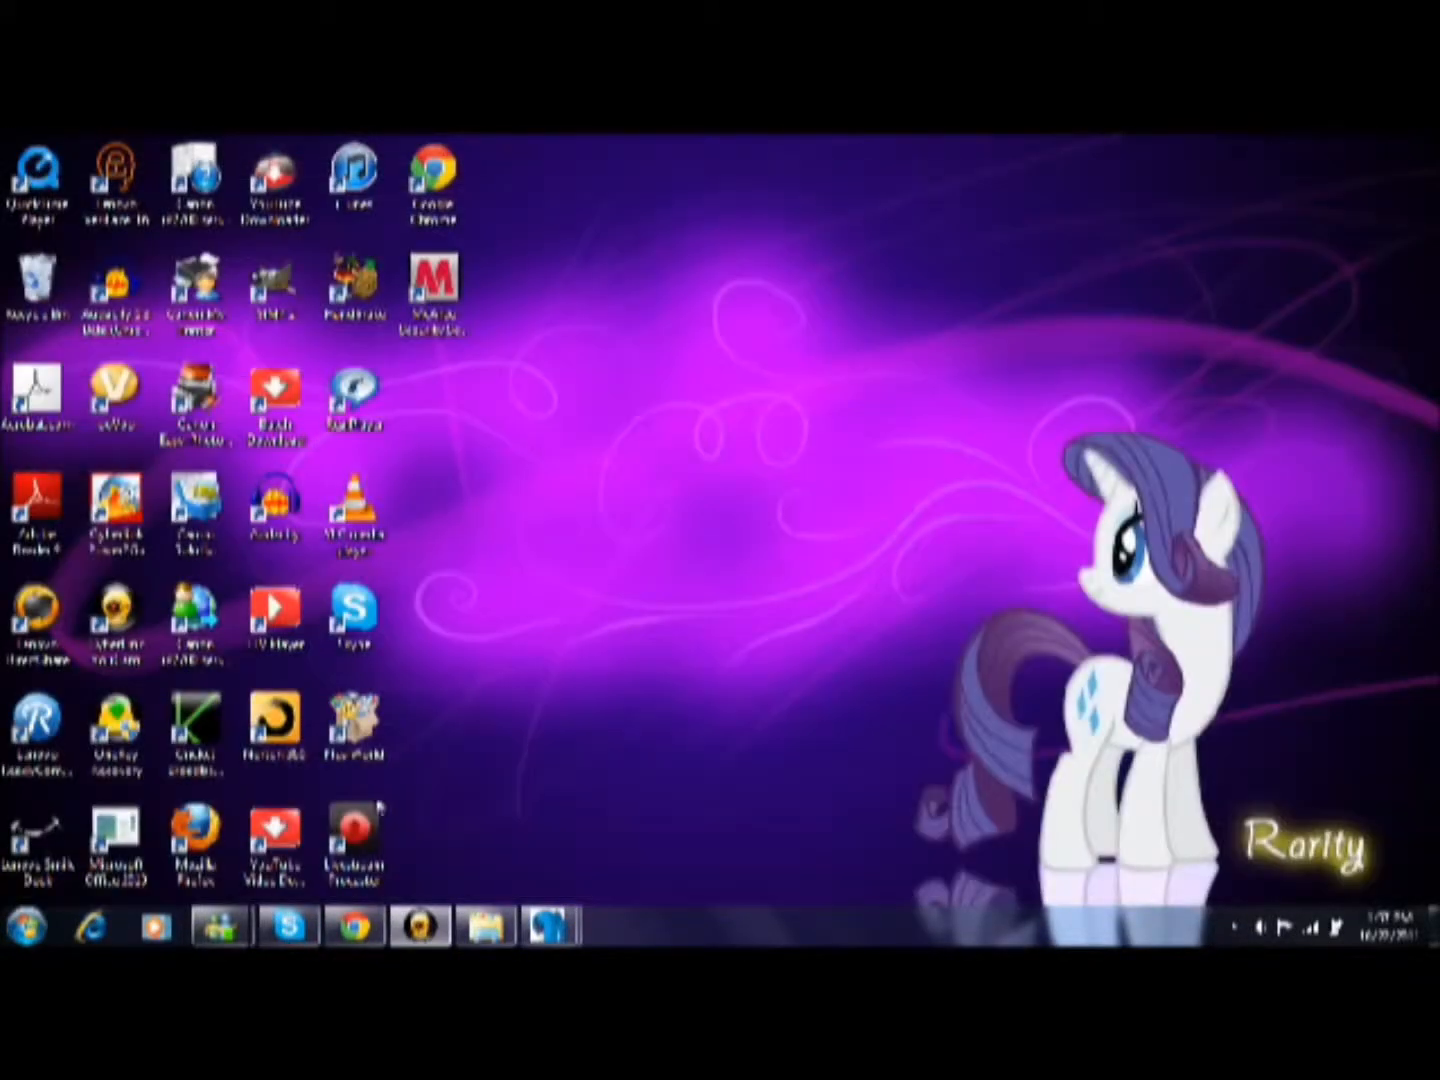
Switch to the PMD Editor model view, select the lower-leg vertices, separate them into a new material and show only its vertices
mouse_move(548, 925)
left_click(665, 815)
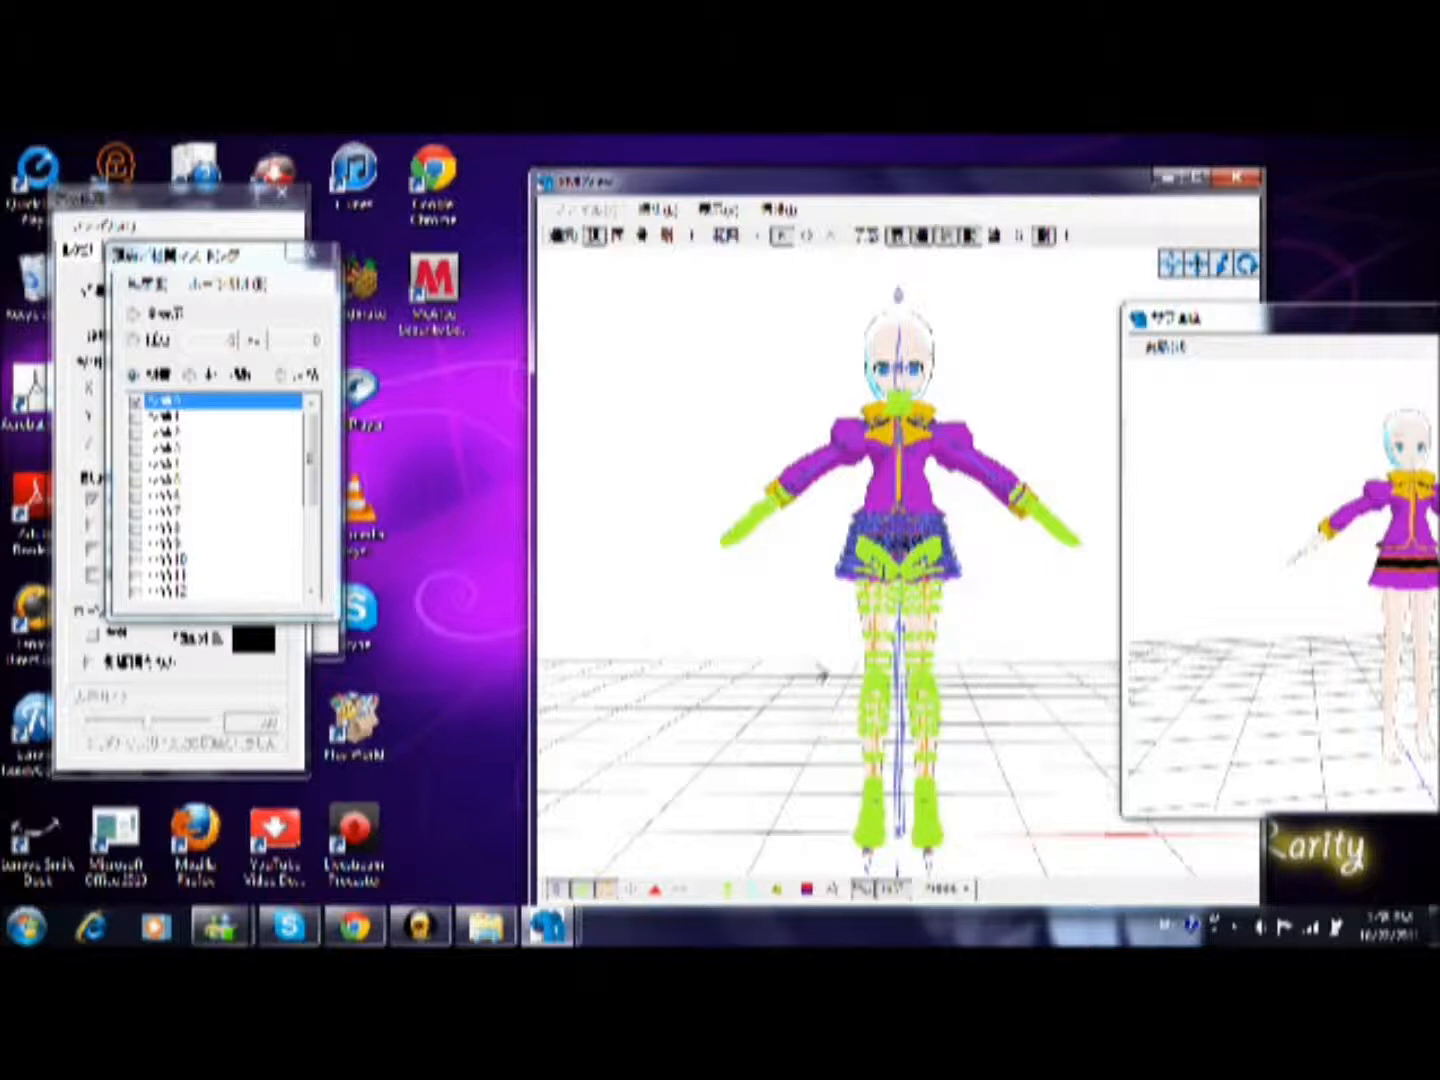
left_click_drag(823, 634, 1055, 888)
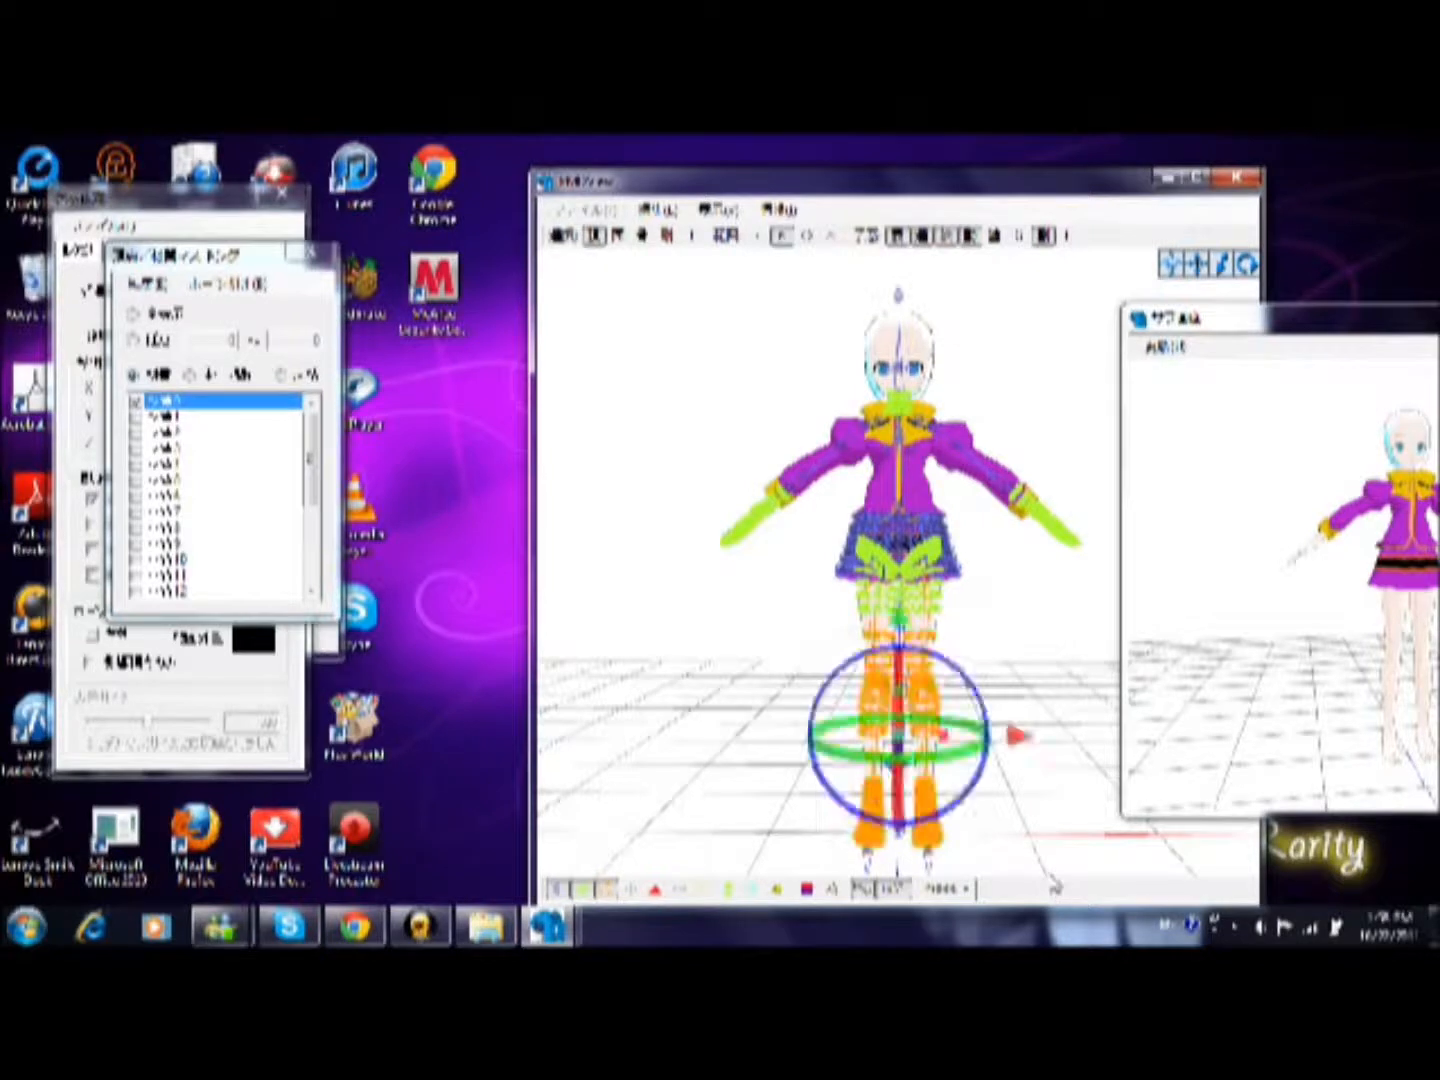
right_click(206, 404)
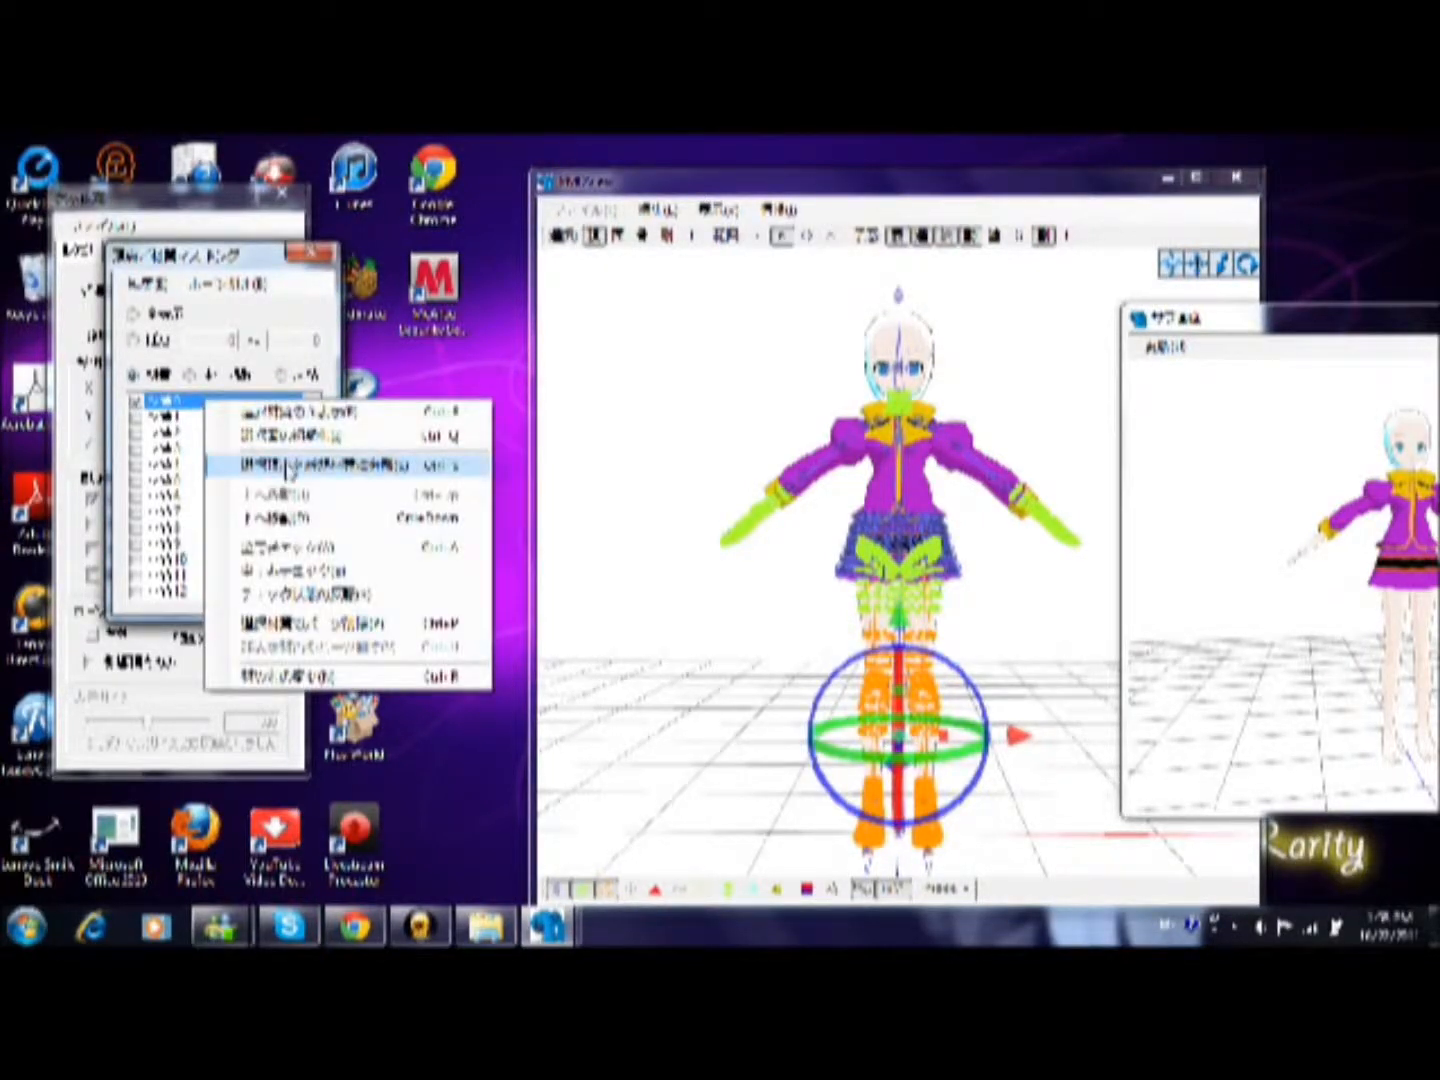
left_click(288, 467)
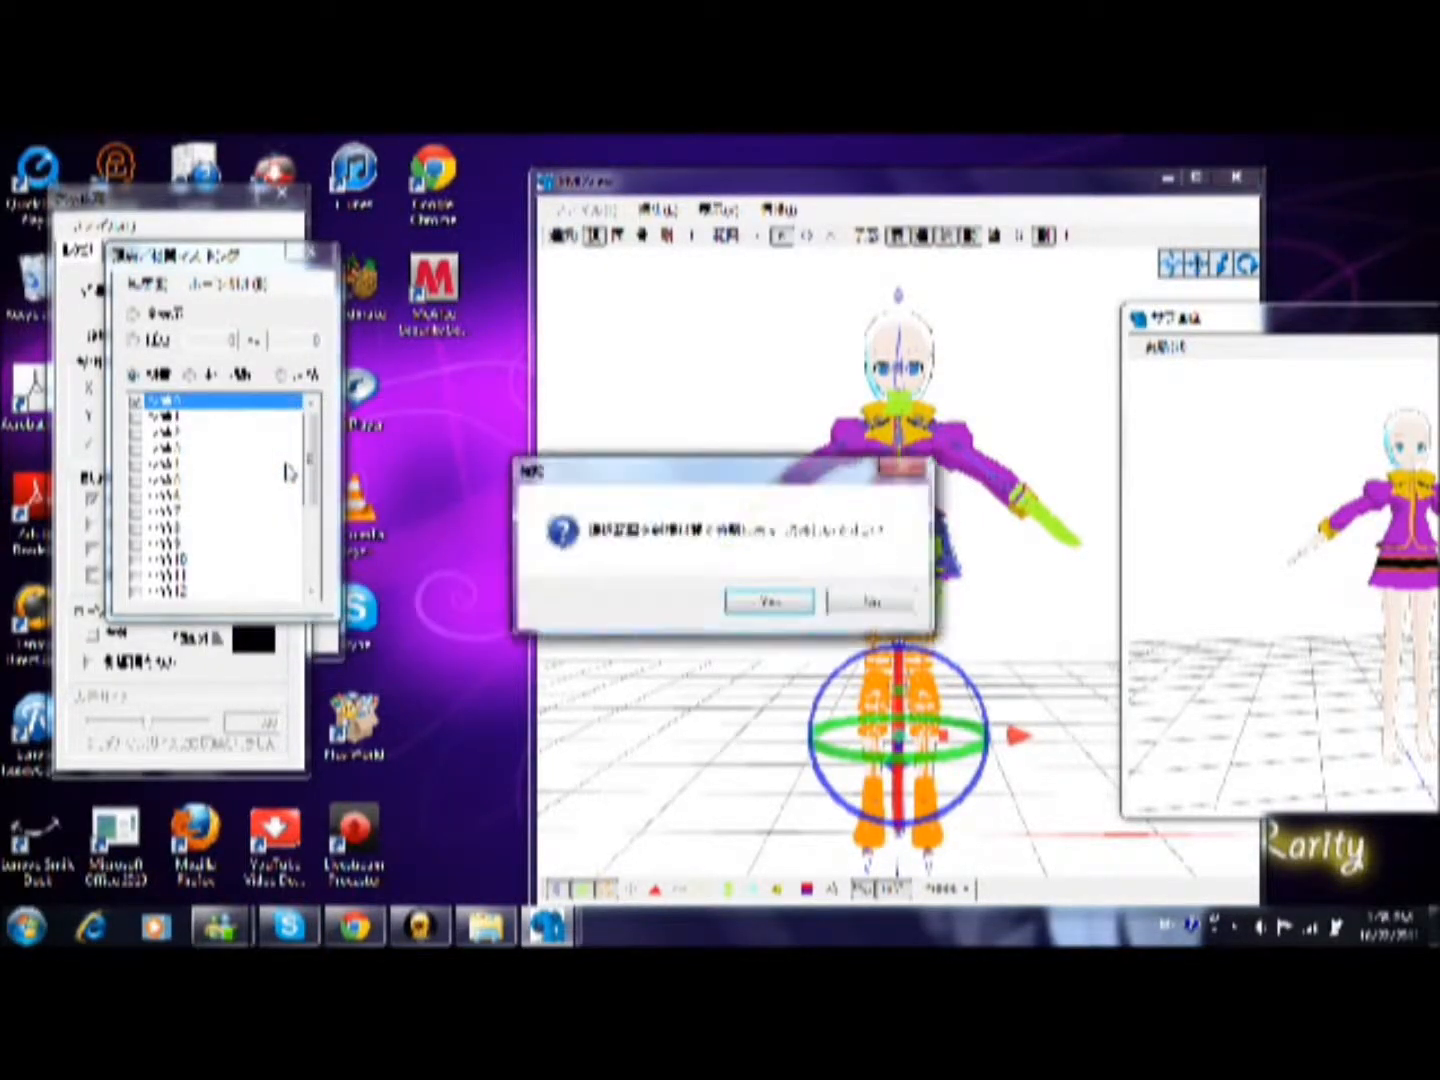
left_click(765, 602)
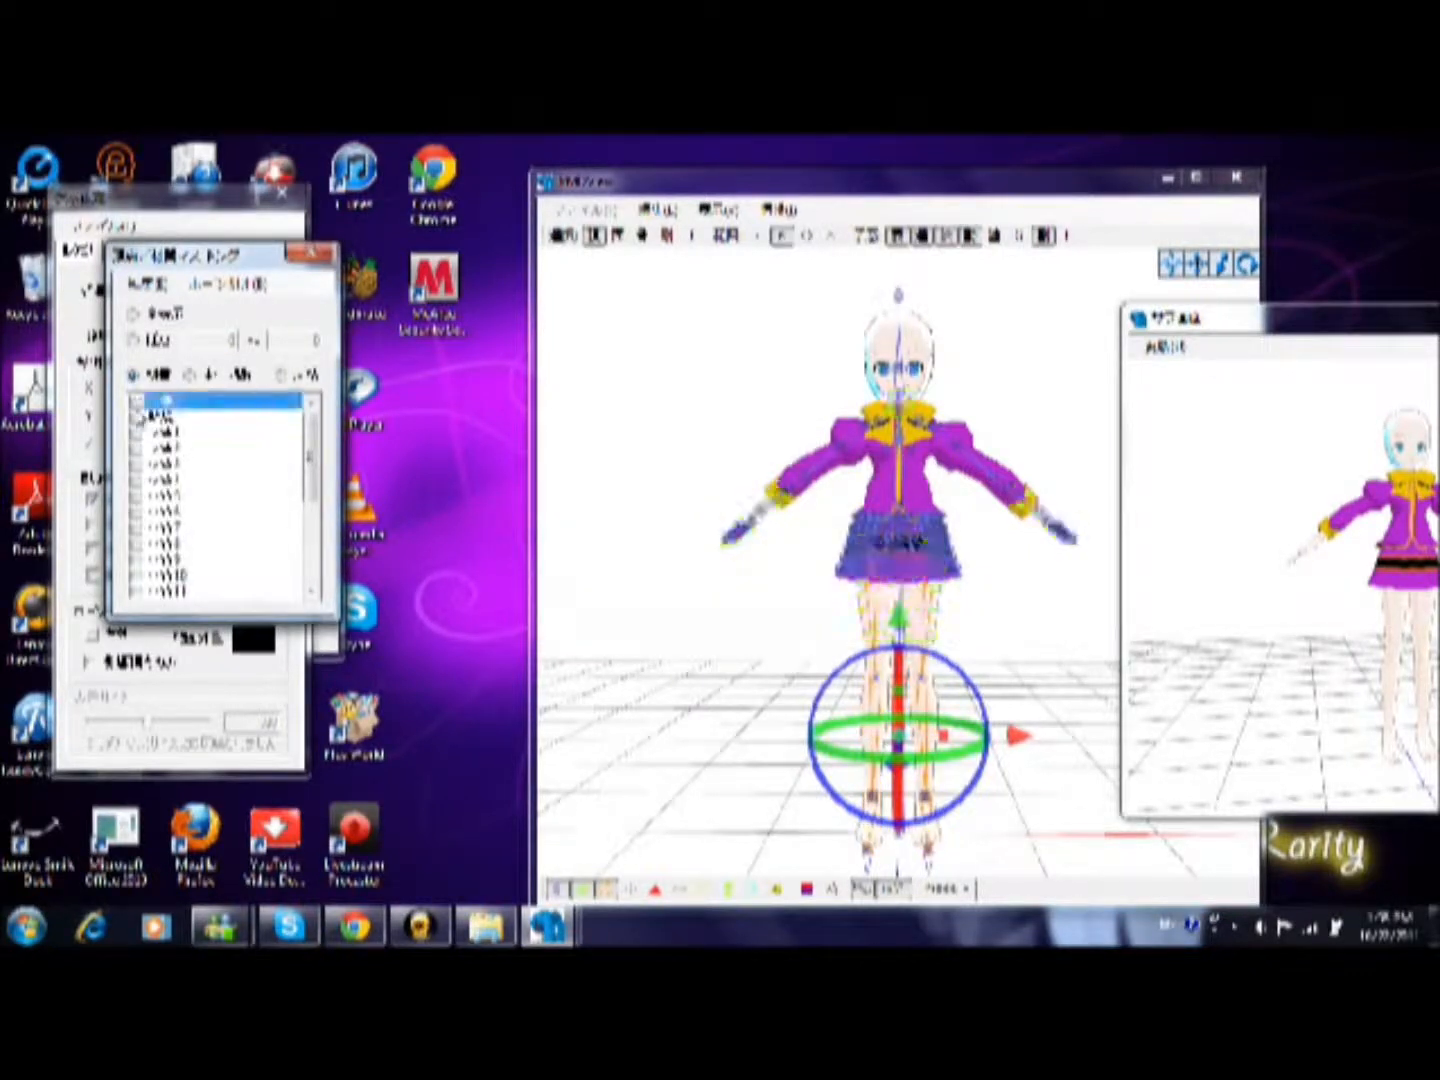
left_click(152, 417)
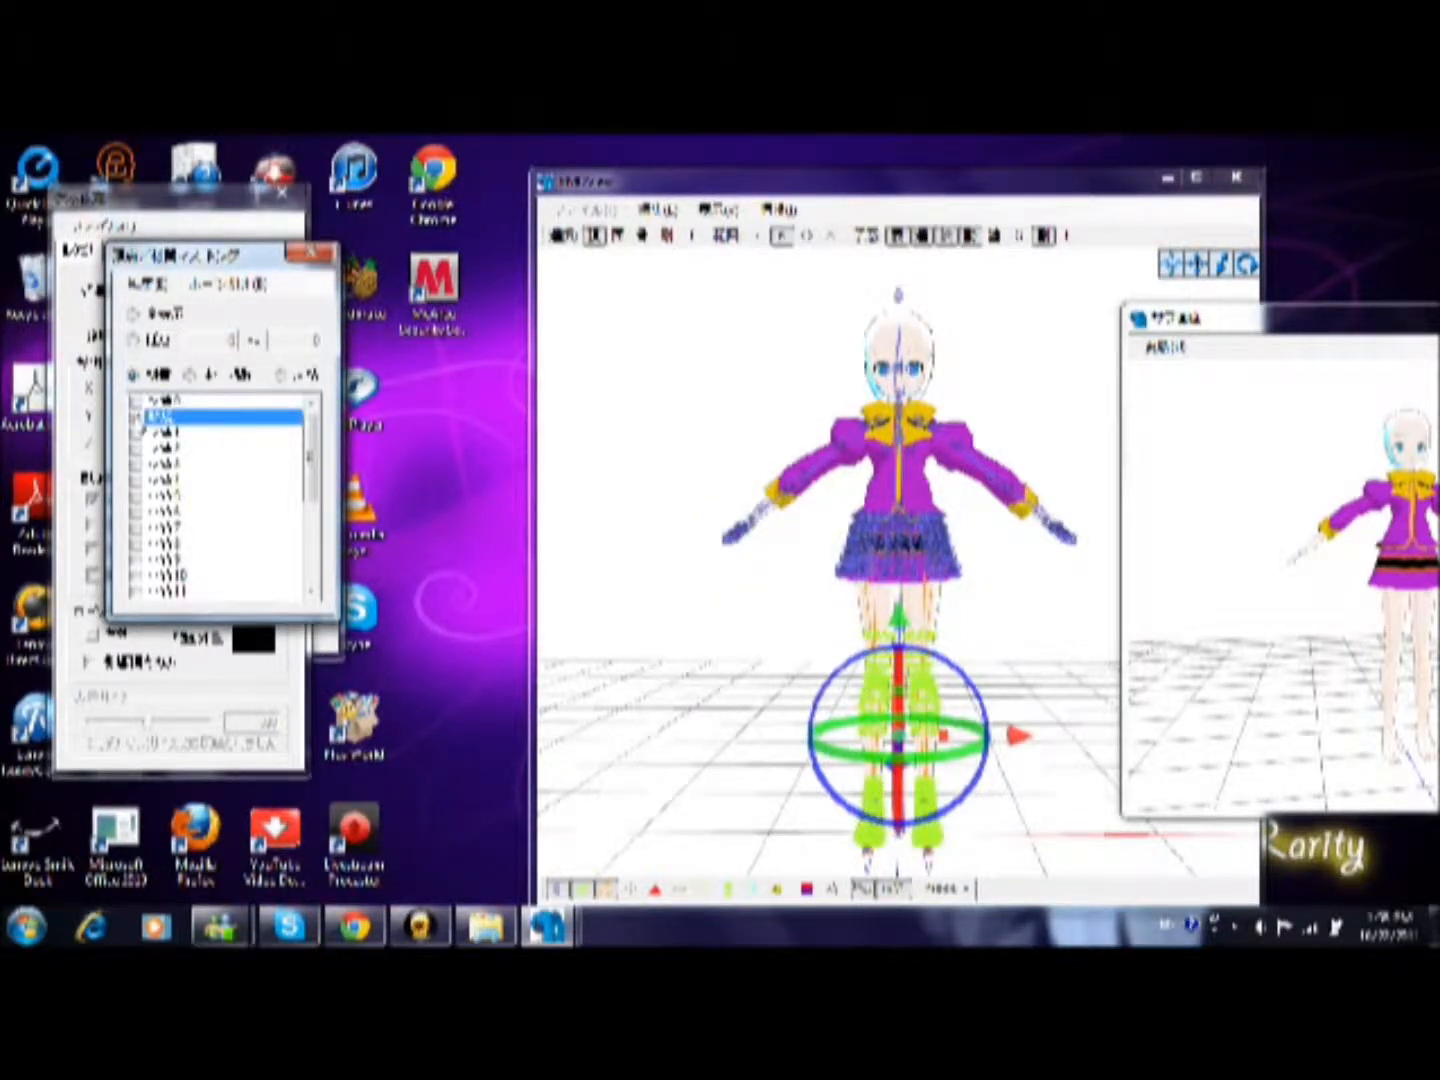
Open the new leg material's settings in the PMD Editor and clear its texture and sphere or toon file names
mouse_move(547, 926)
left_click(329, 834)
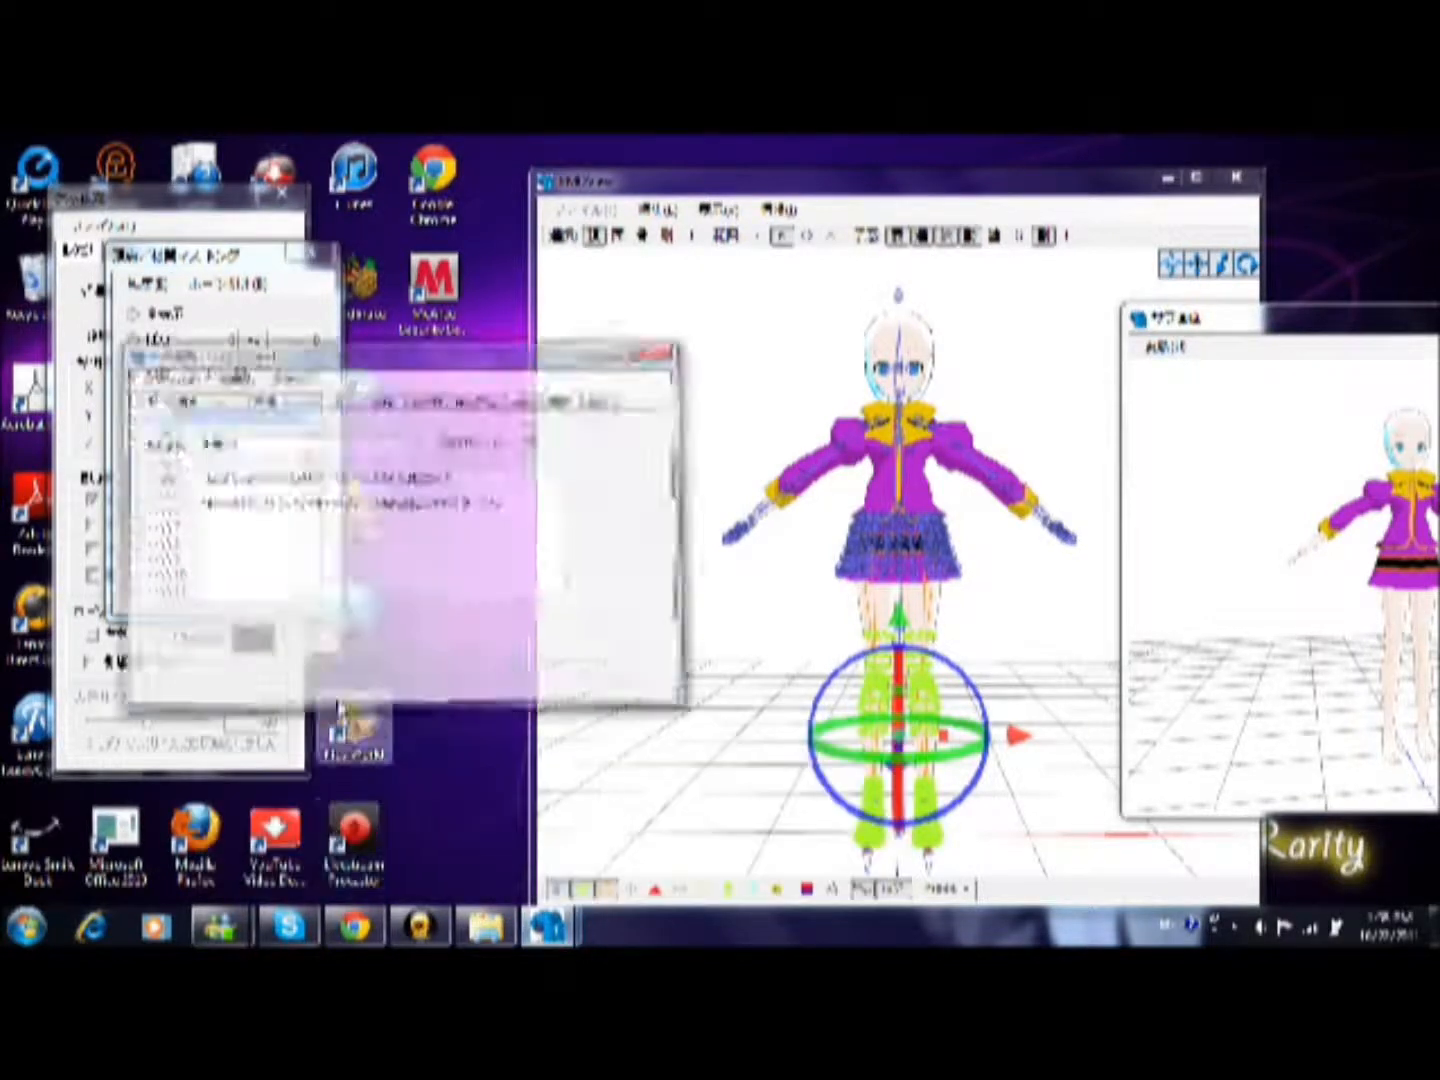
left_click(236, 340)
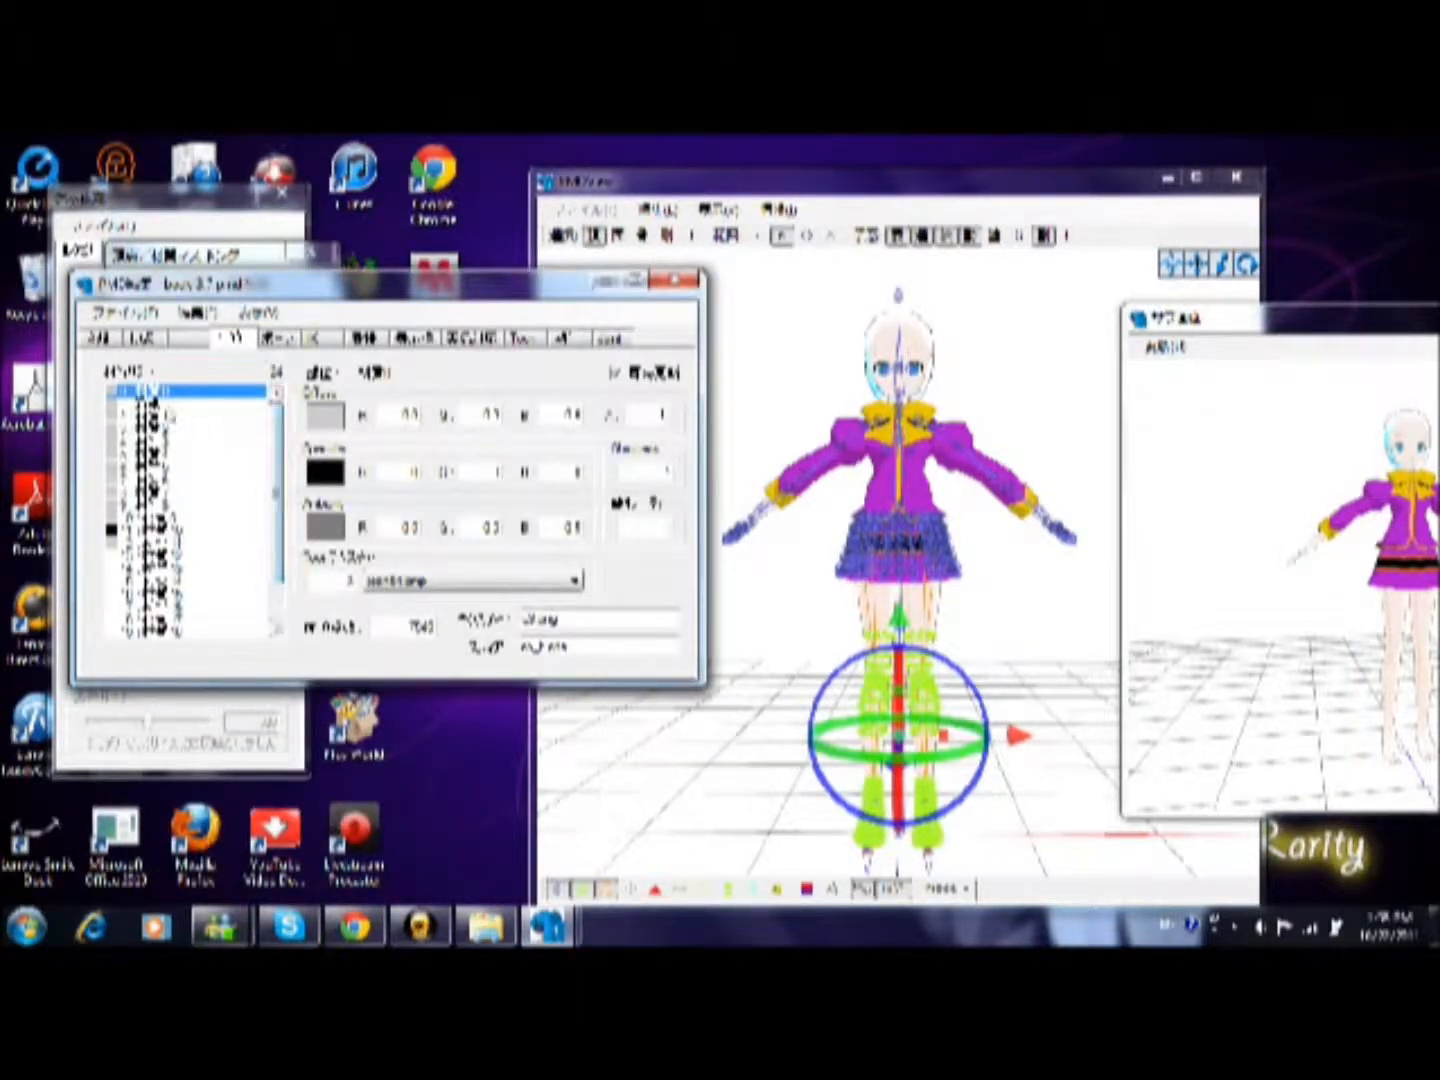
left_click(184, 404)
left_click_drag(574, 623, 466, 620)
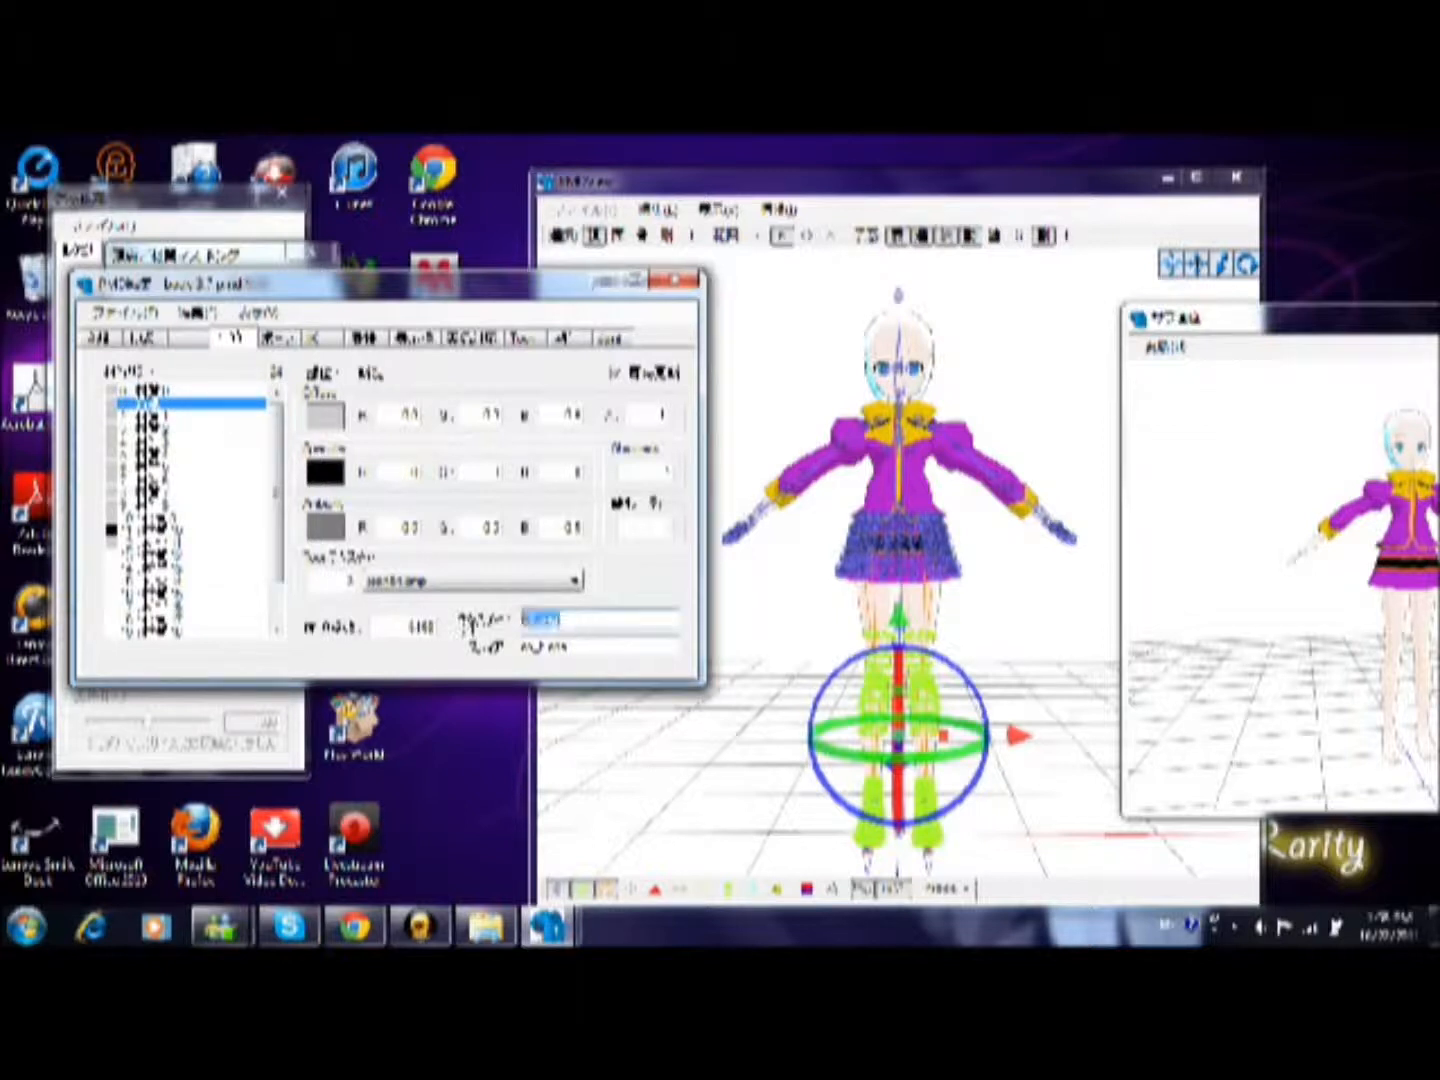
key("BackSpace")
left_click_drag(577, 646, 486, 652)
key("BackSpace")
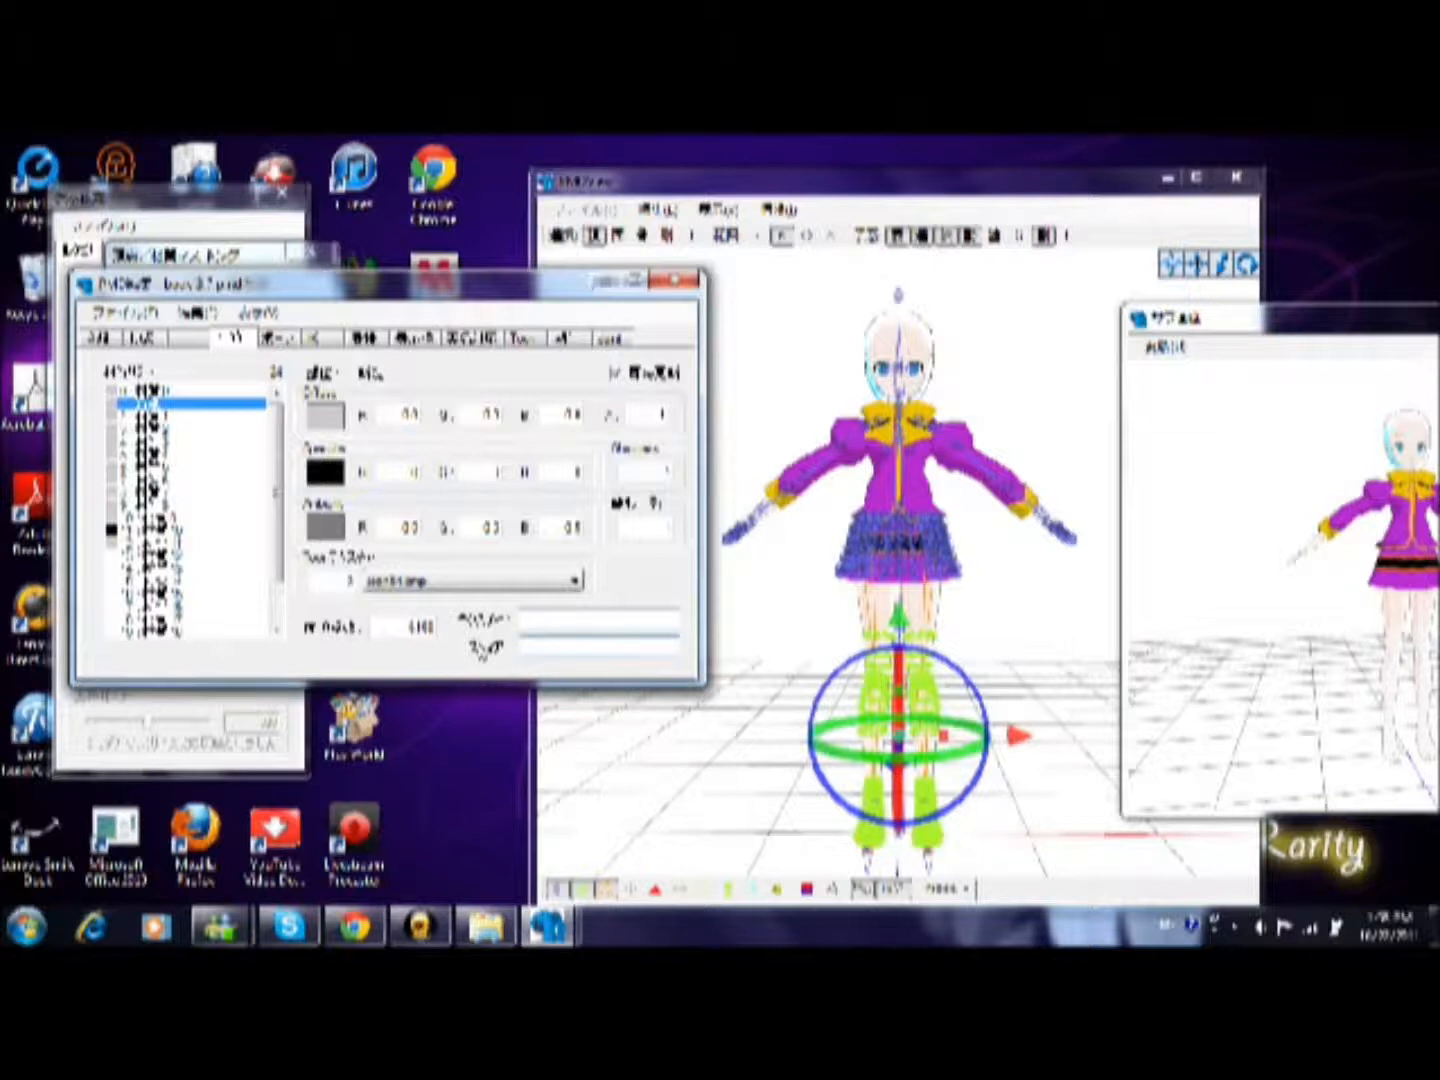
Set the leg material's diffuse colour to white and ambient colour to light grey, and enter the striped texture's file name
left_click(326, 416)
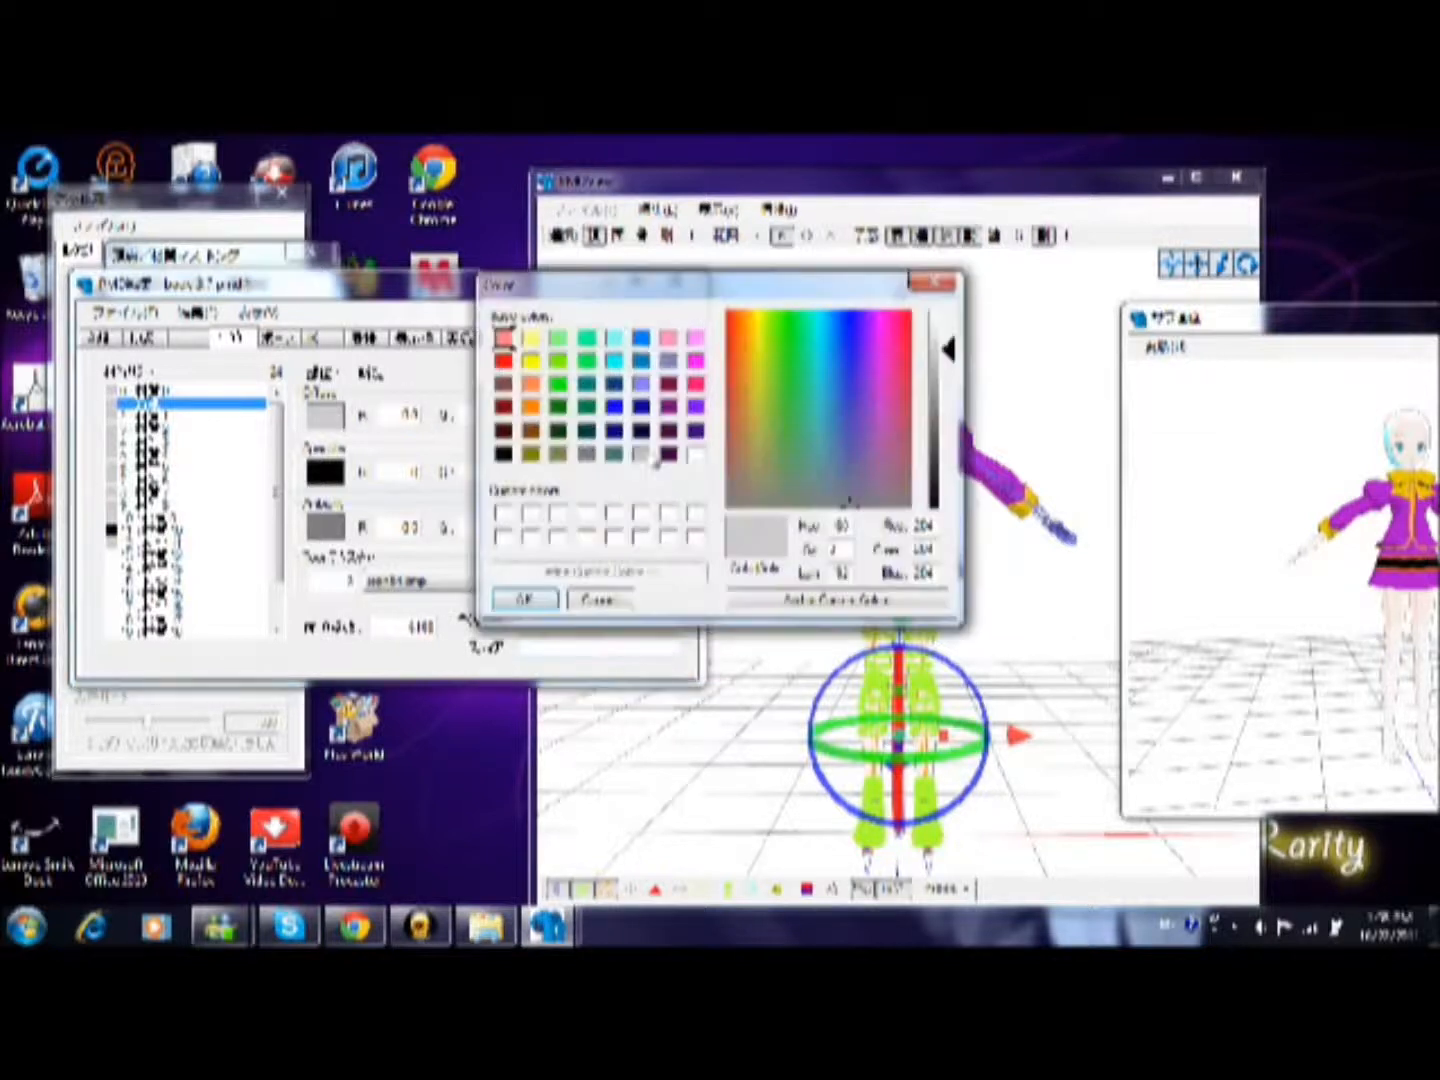
left_click(697, 455)
left_click(524, 599)
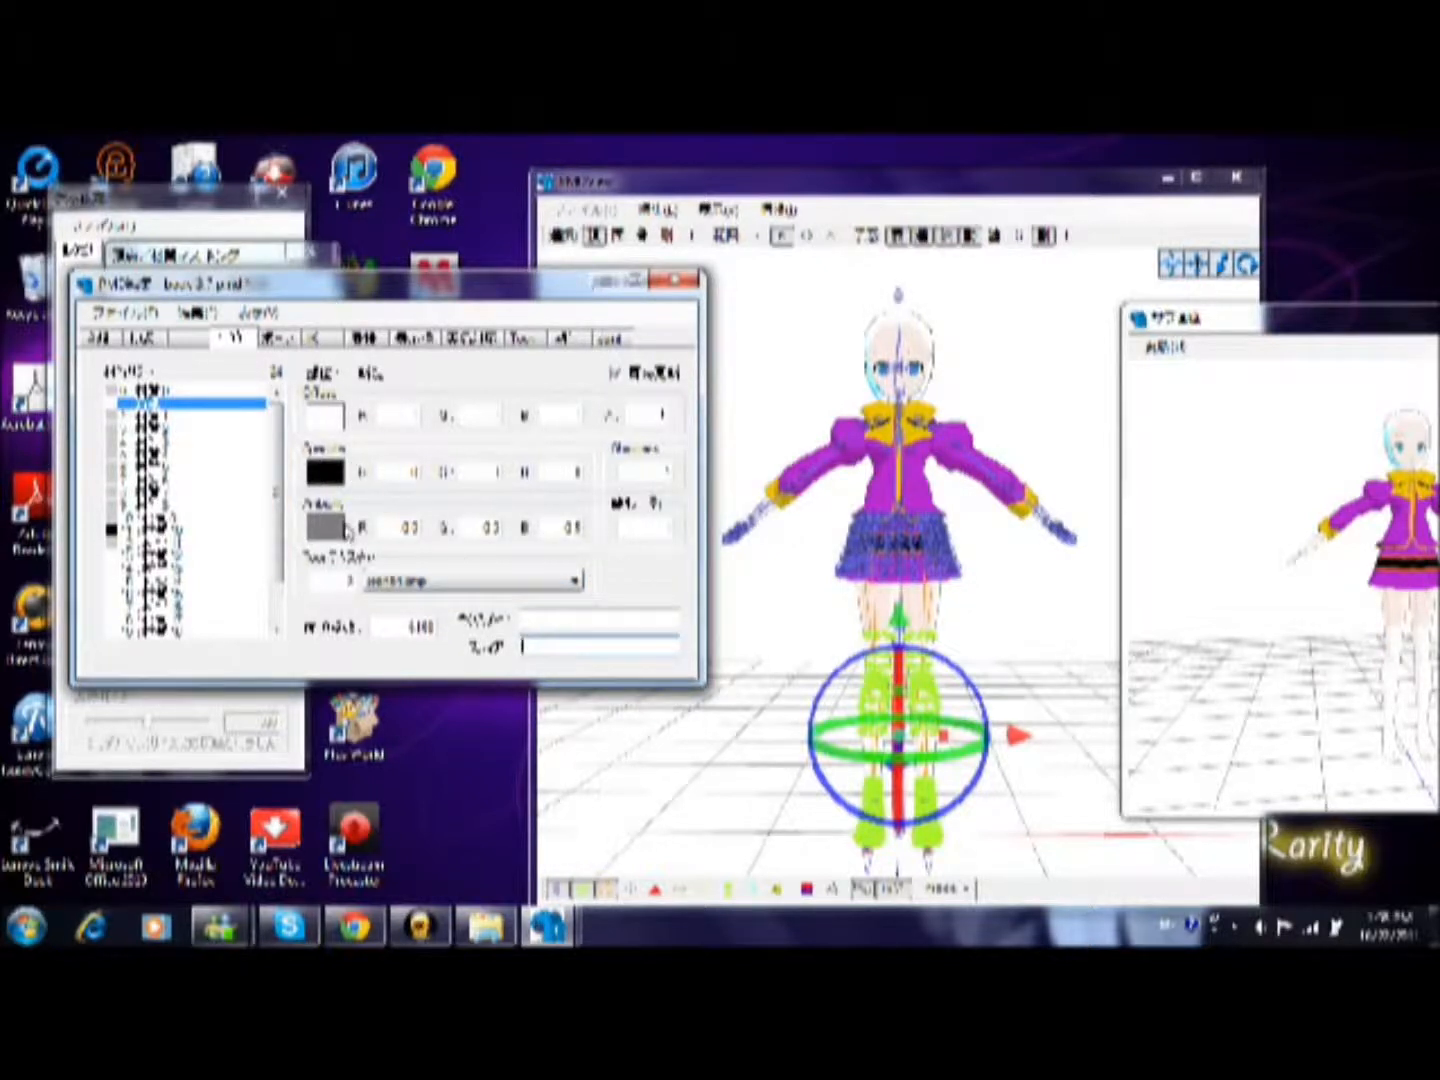
left_click(336, 528)
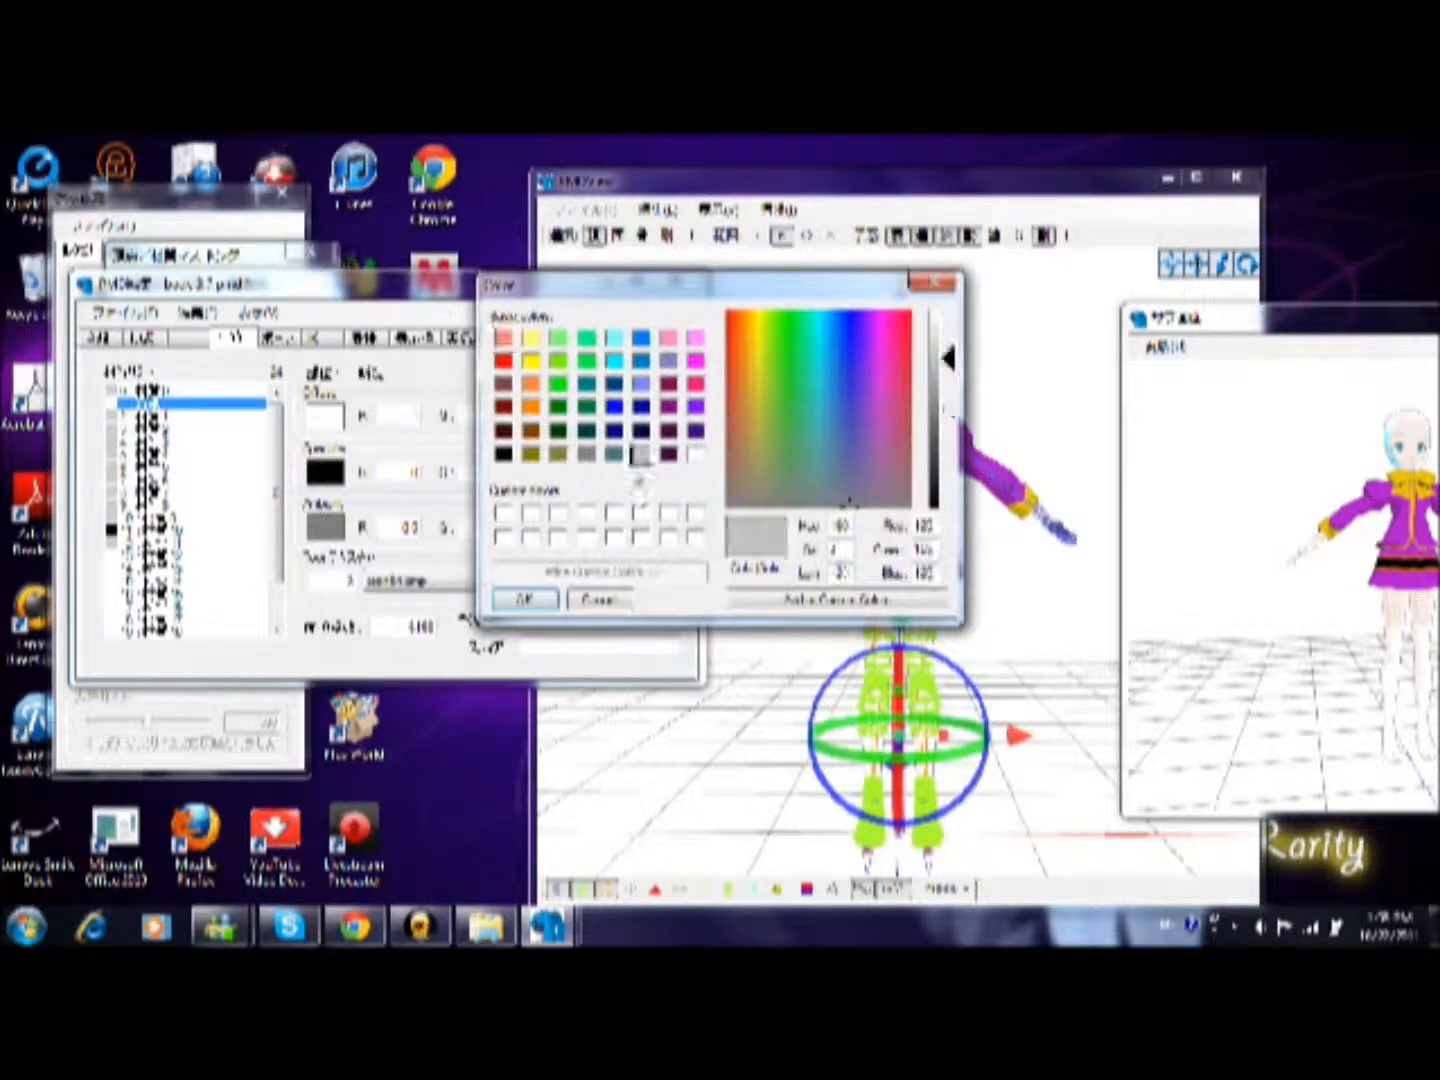
left_click(537, 600)
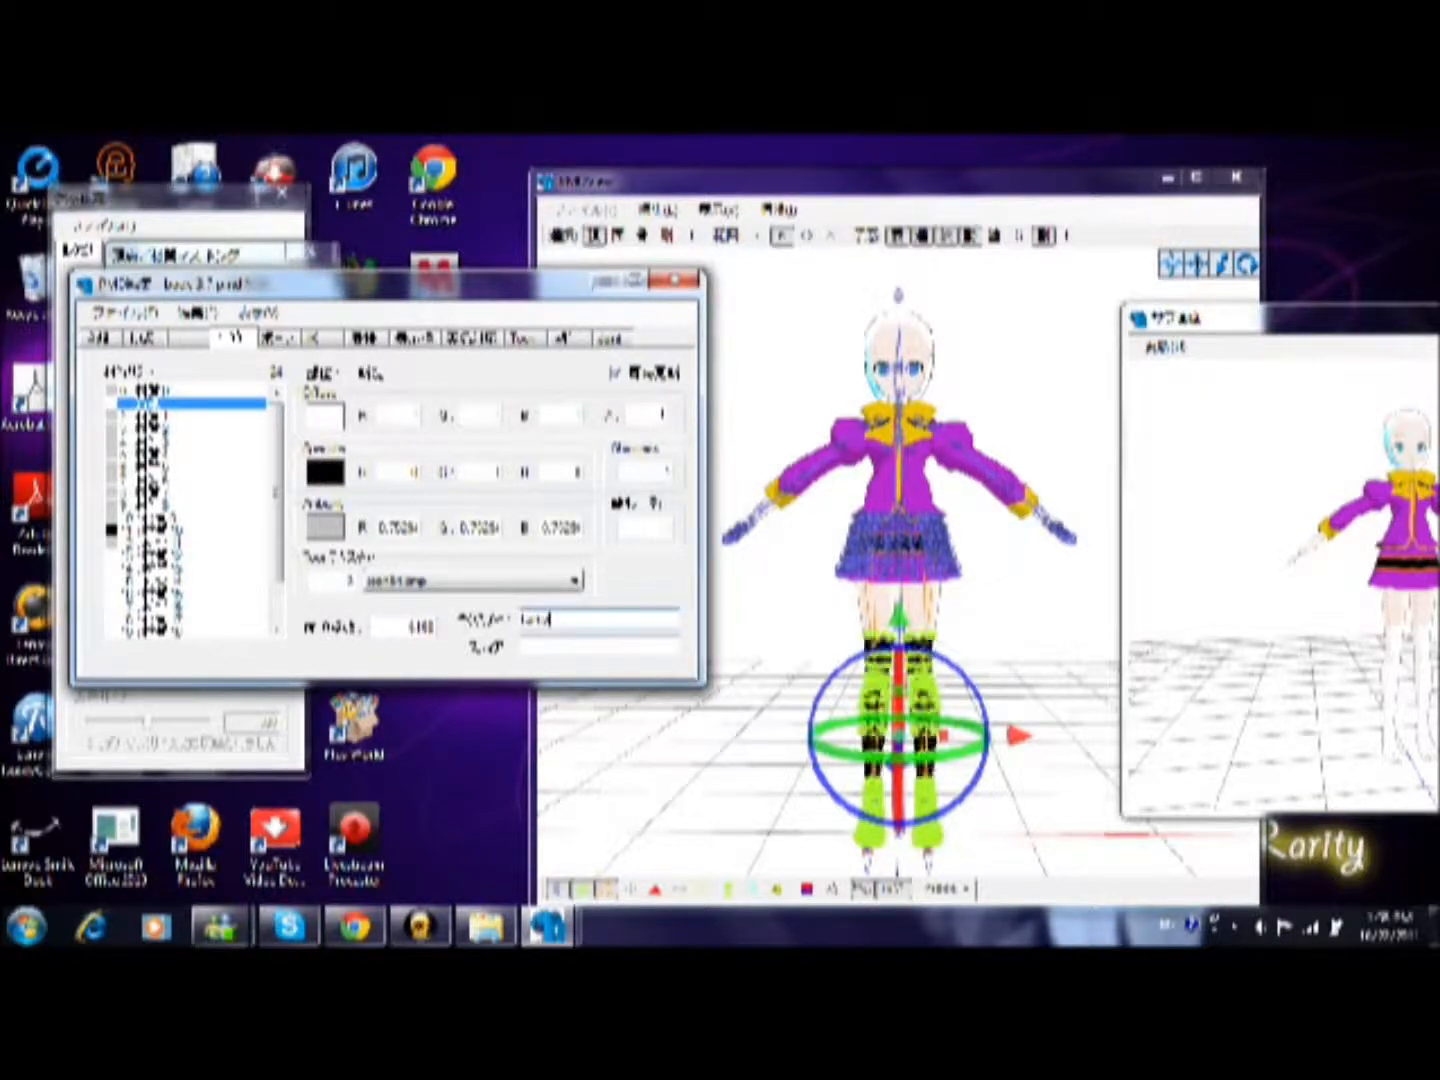
Select all vertices of the leg material in the model view and apply UV mapping from the view direction
left_click(1049, 622)
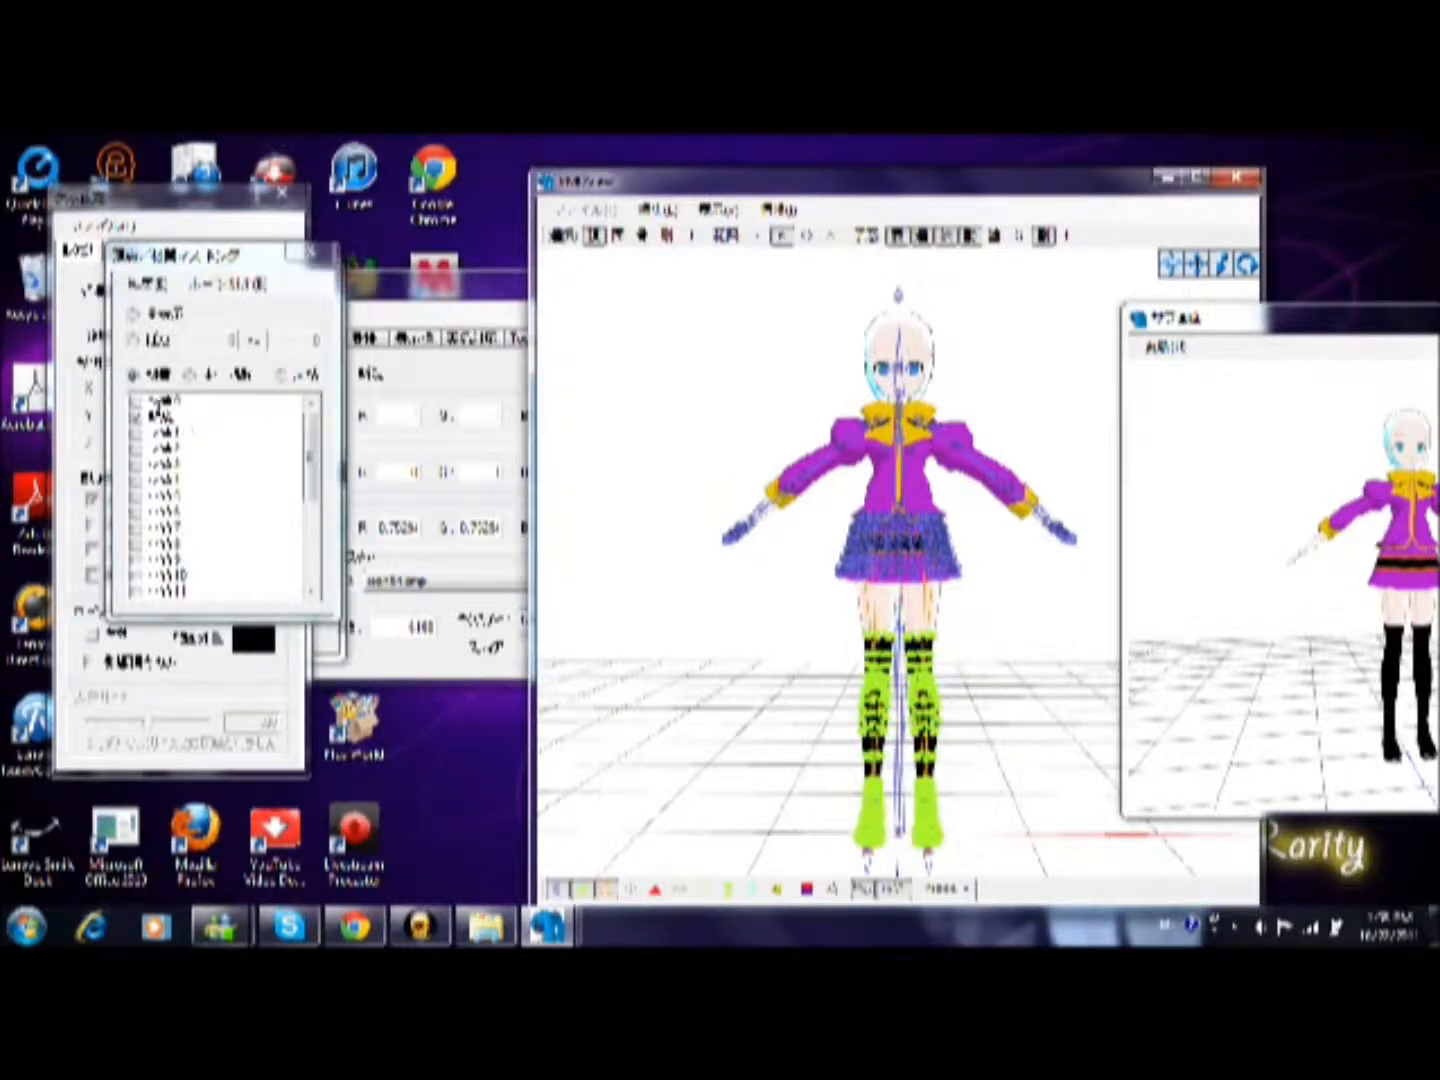
left_click(160, 415)
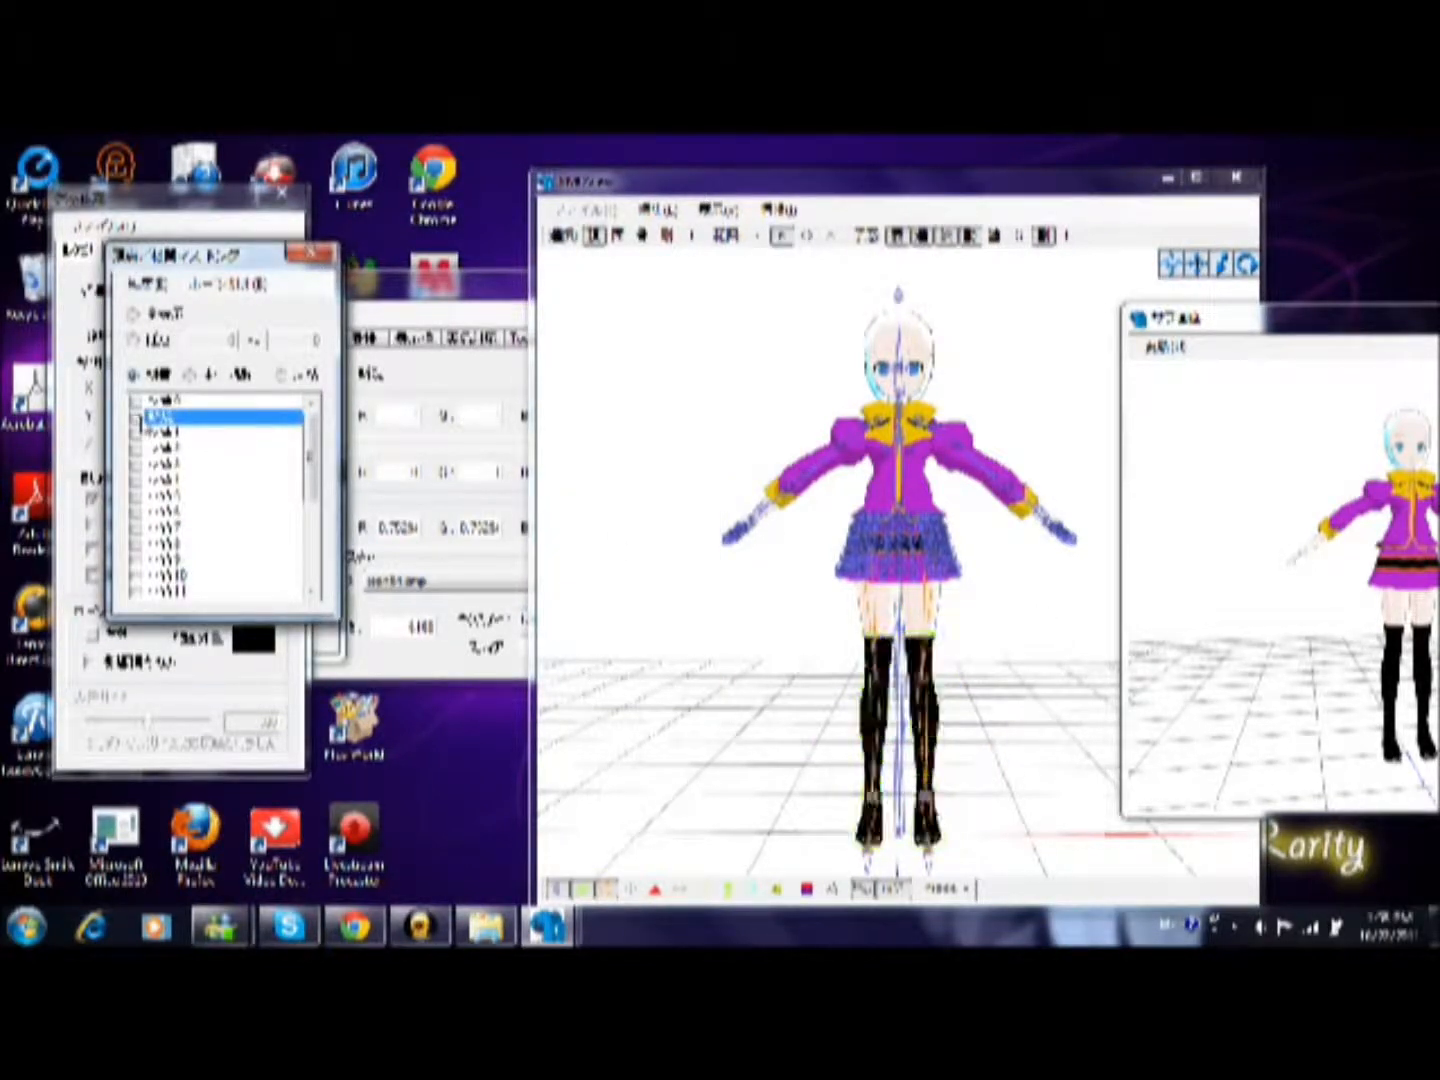
left_click(818, 626)
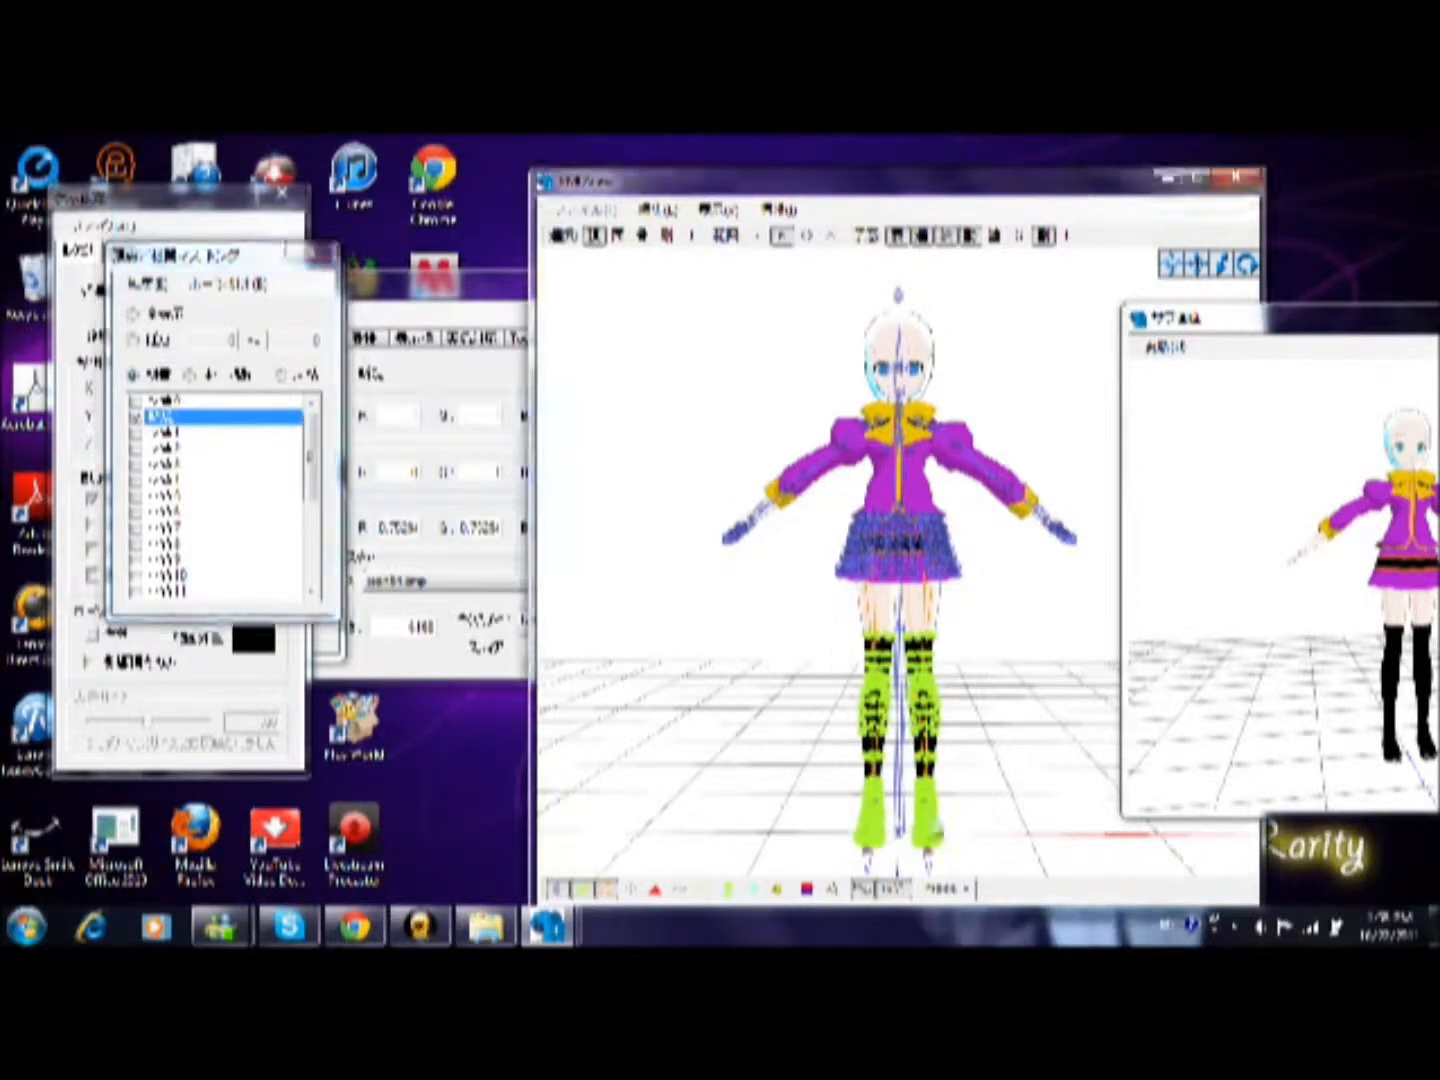
left_click_drag(1030, 875, 1039, 868)
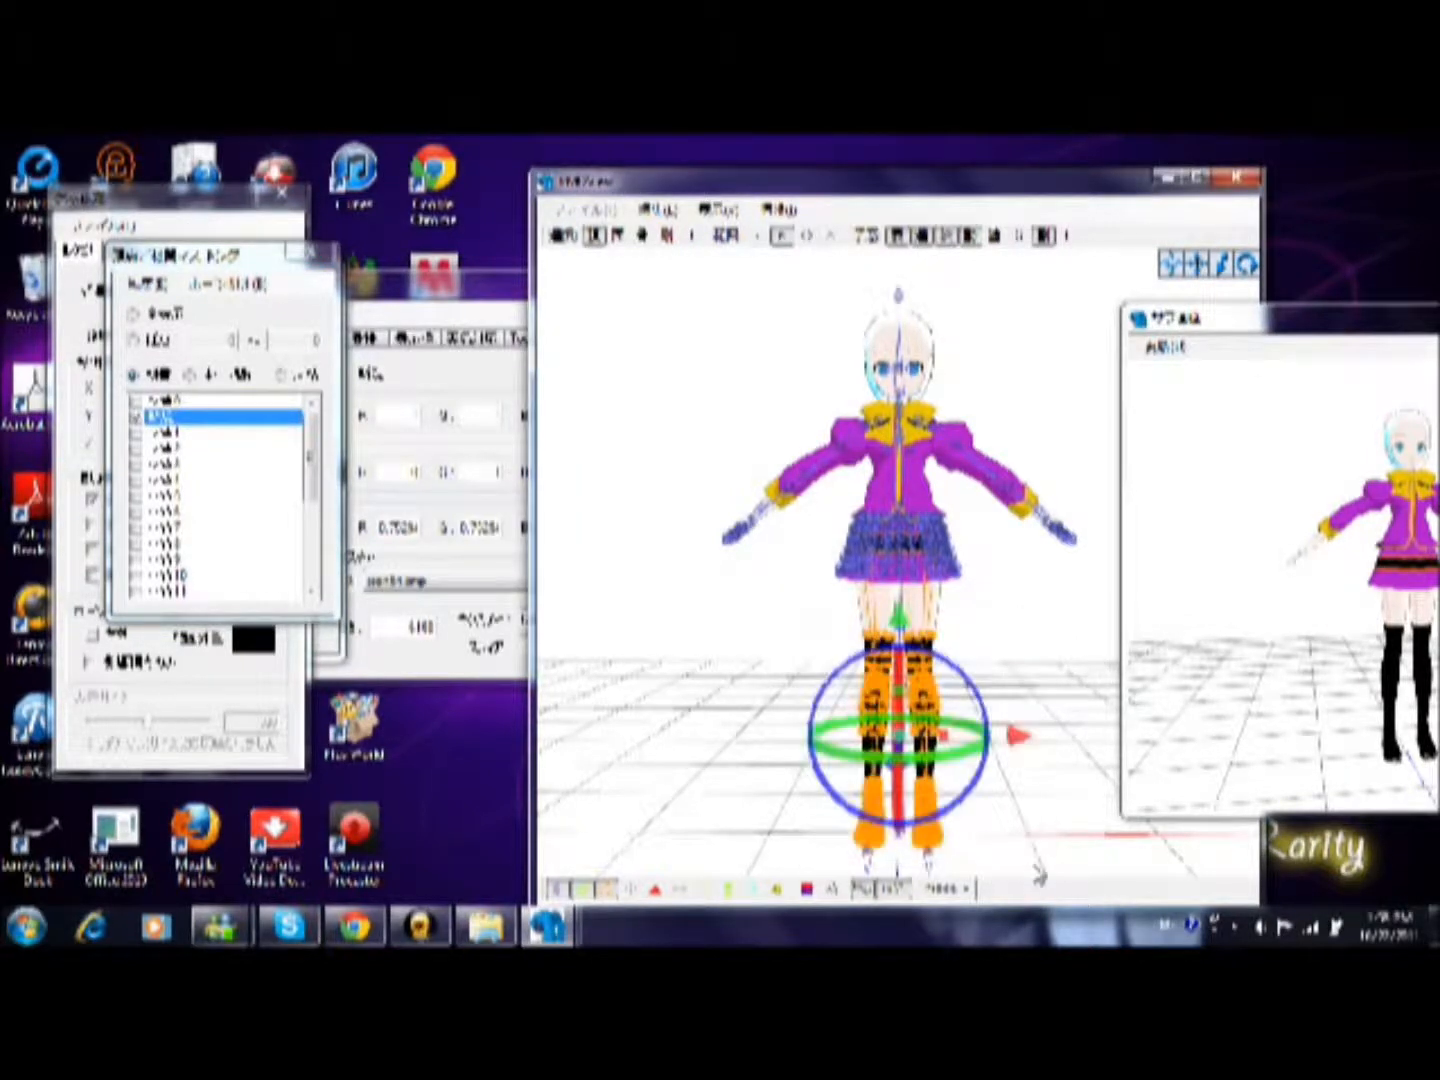
left_click(652, 214)
mouse_move(755, 428)
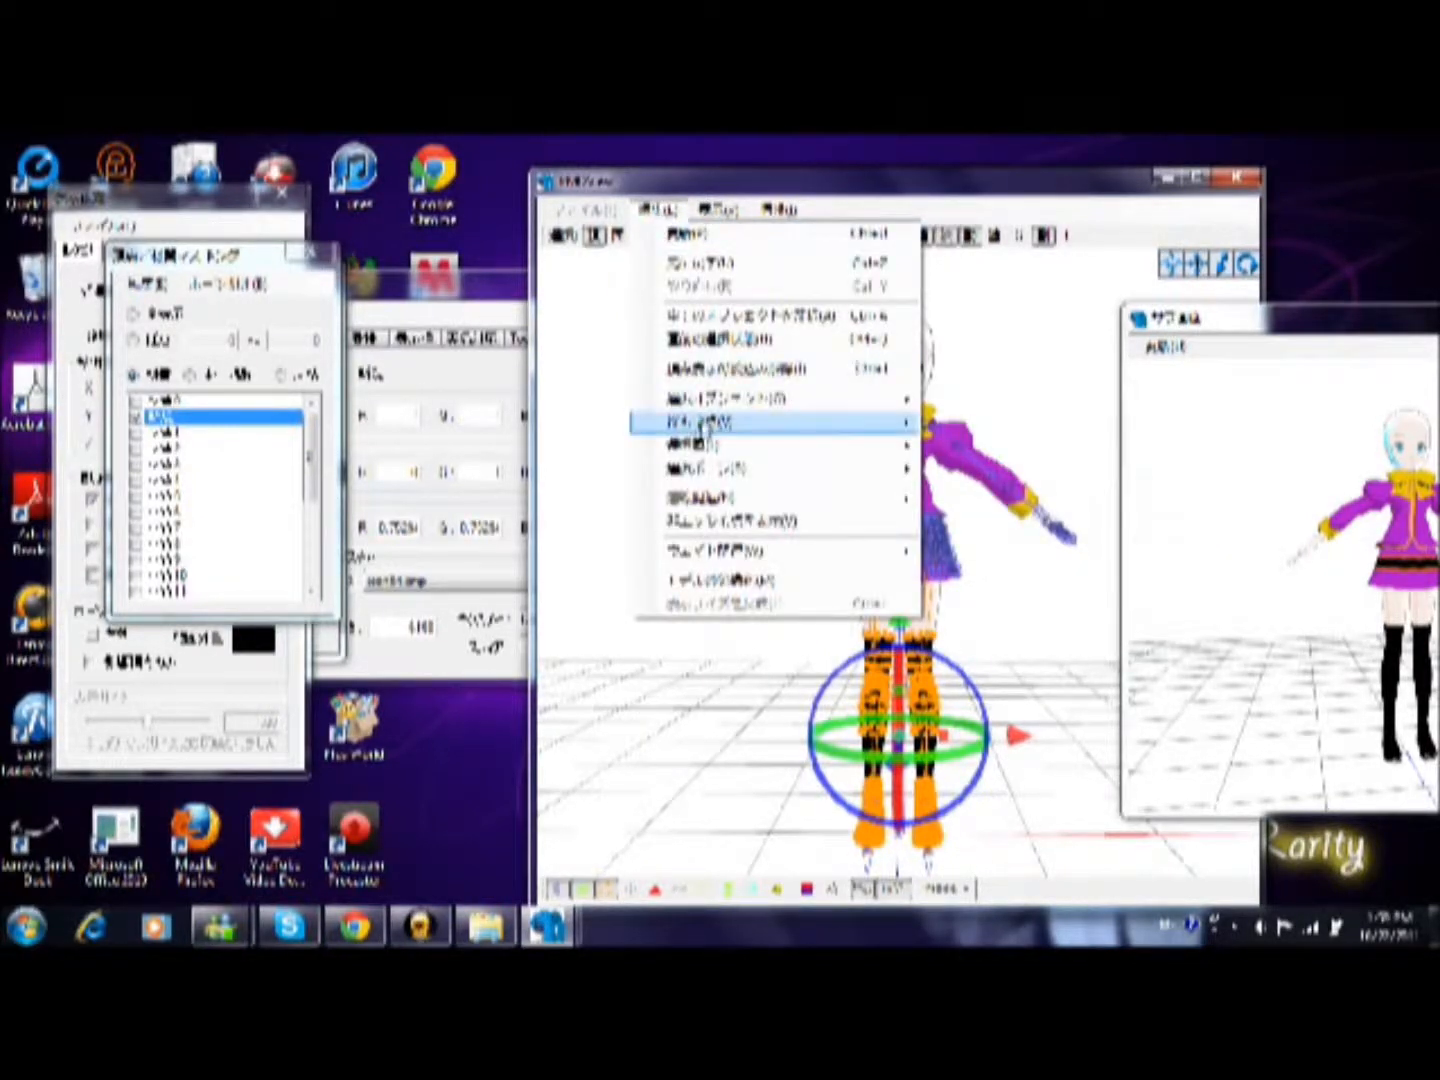
mouse_move(704, 423)
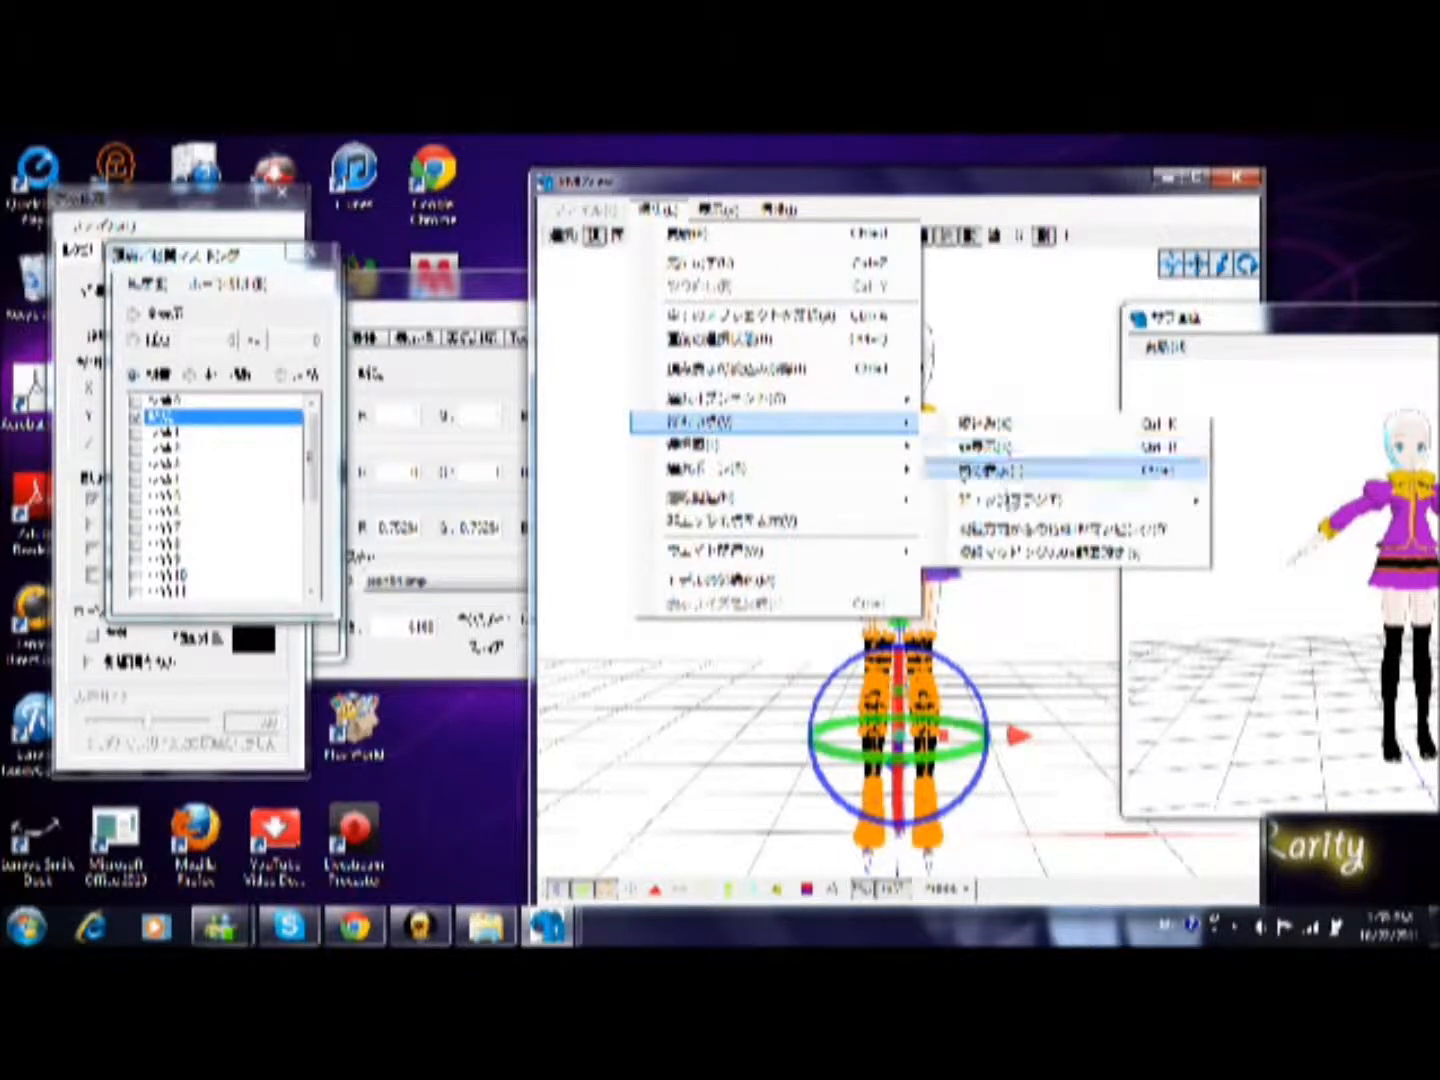
left_click(1045, 529)
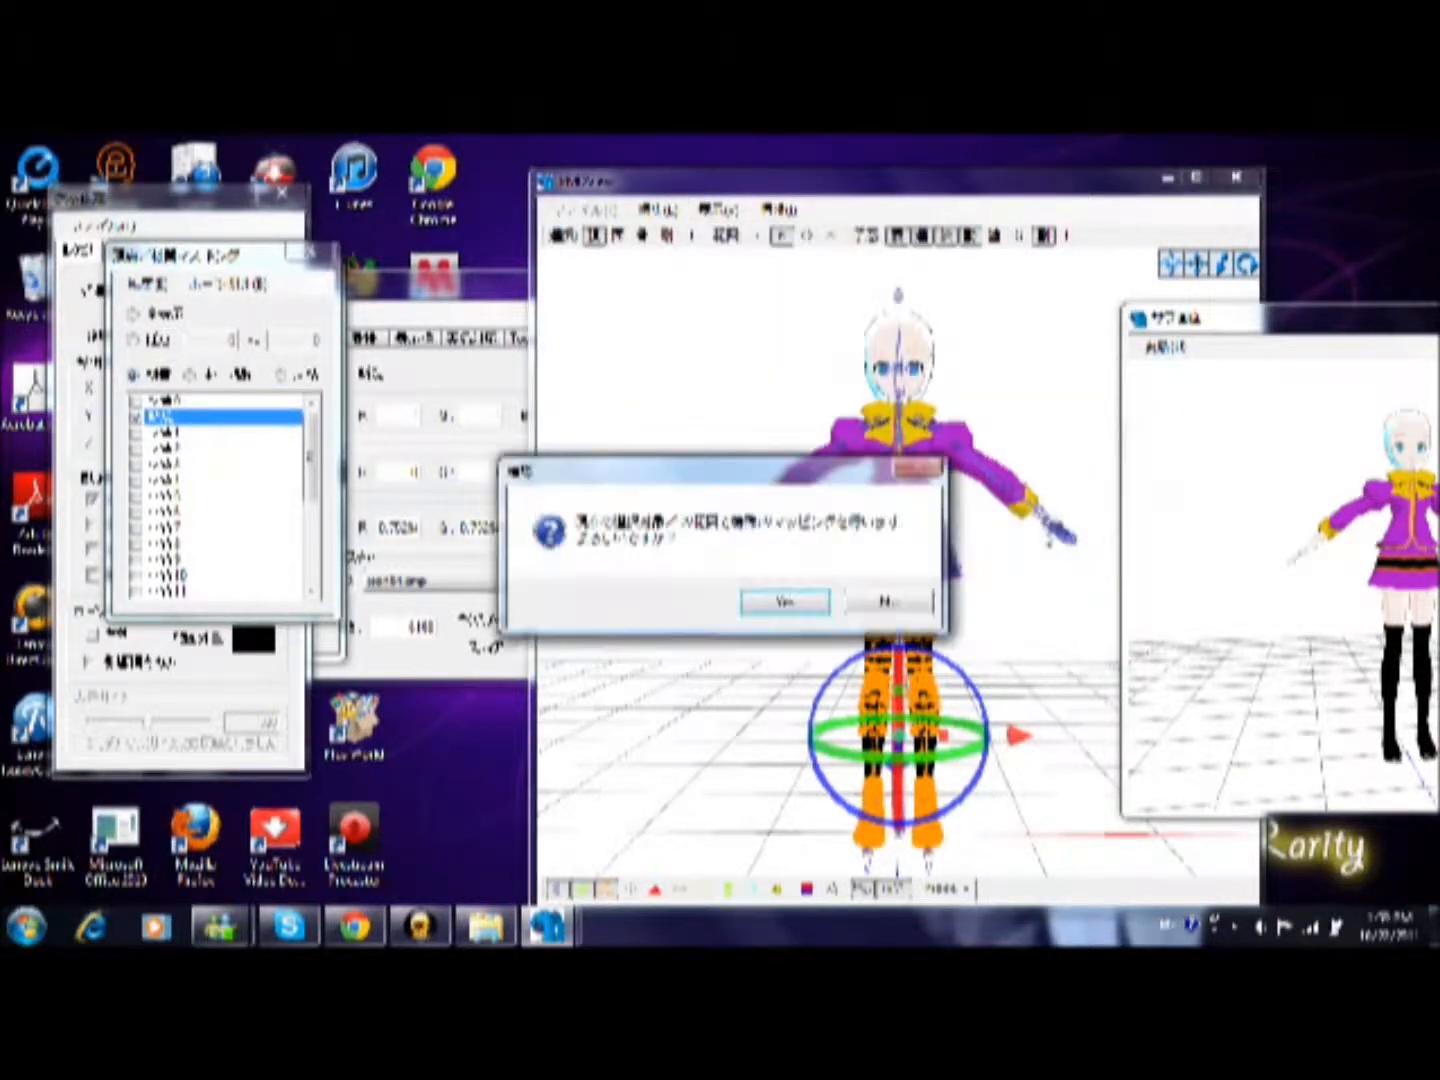
left_click(782, 602)
left_click(716, 772)
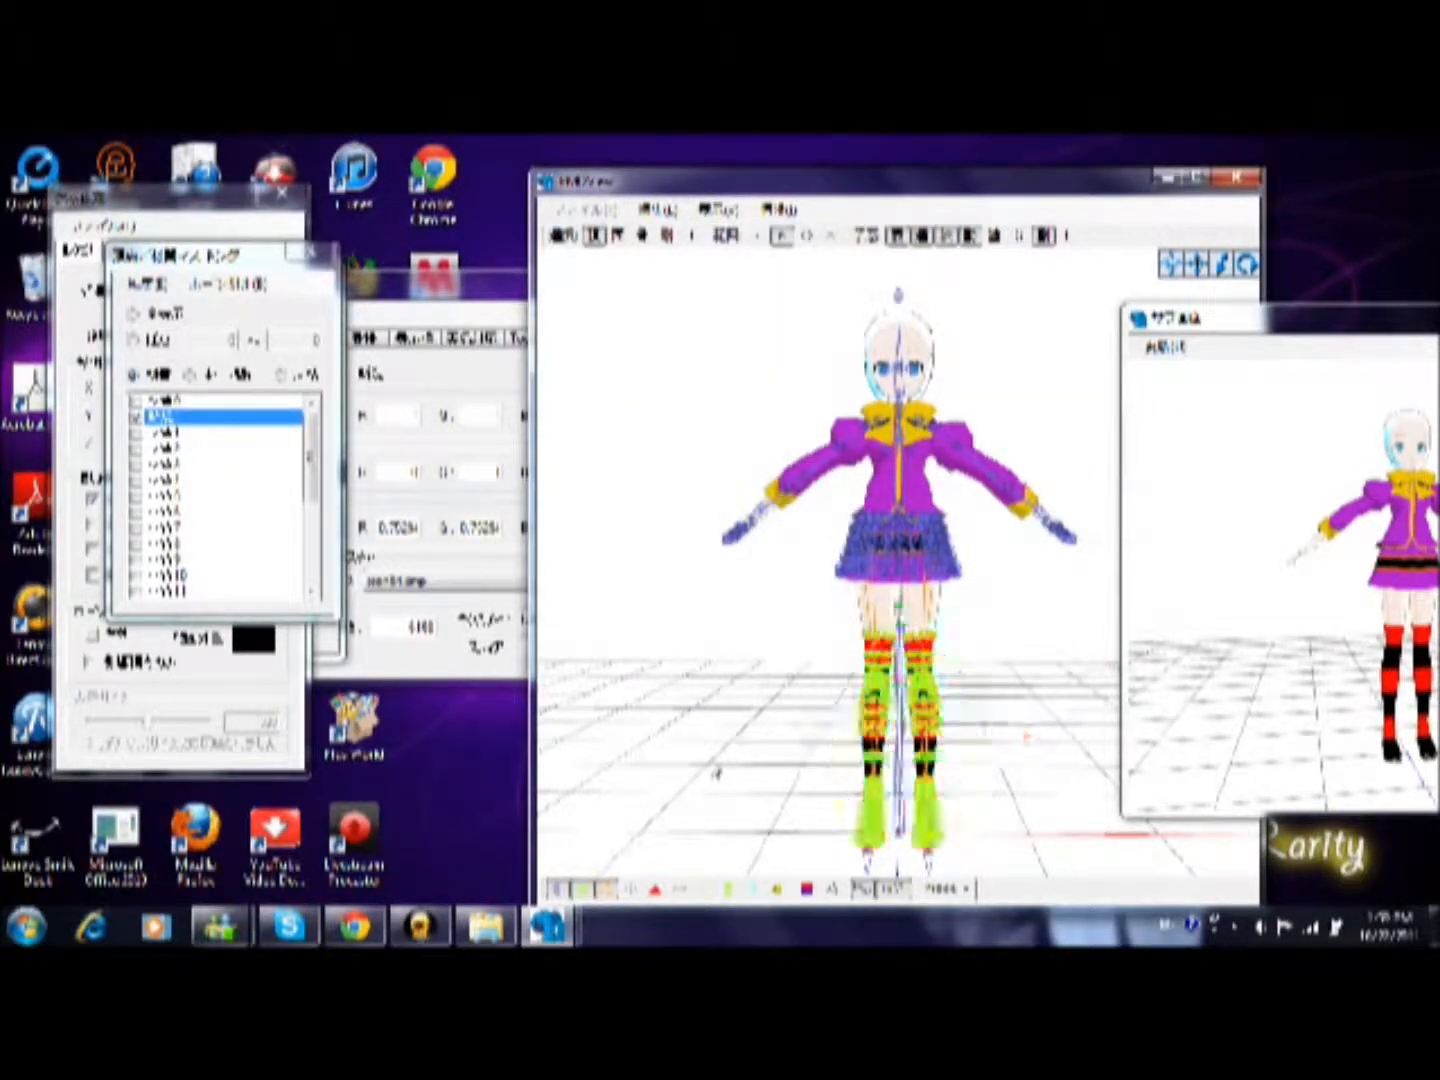
Hide the leg material's vertex highlighting and inspect the textured legs in the sub-view window
left_click(165, 417)
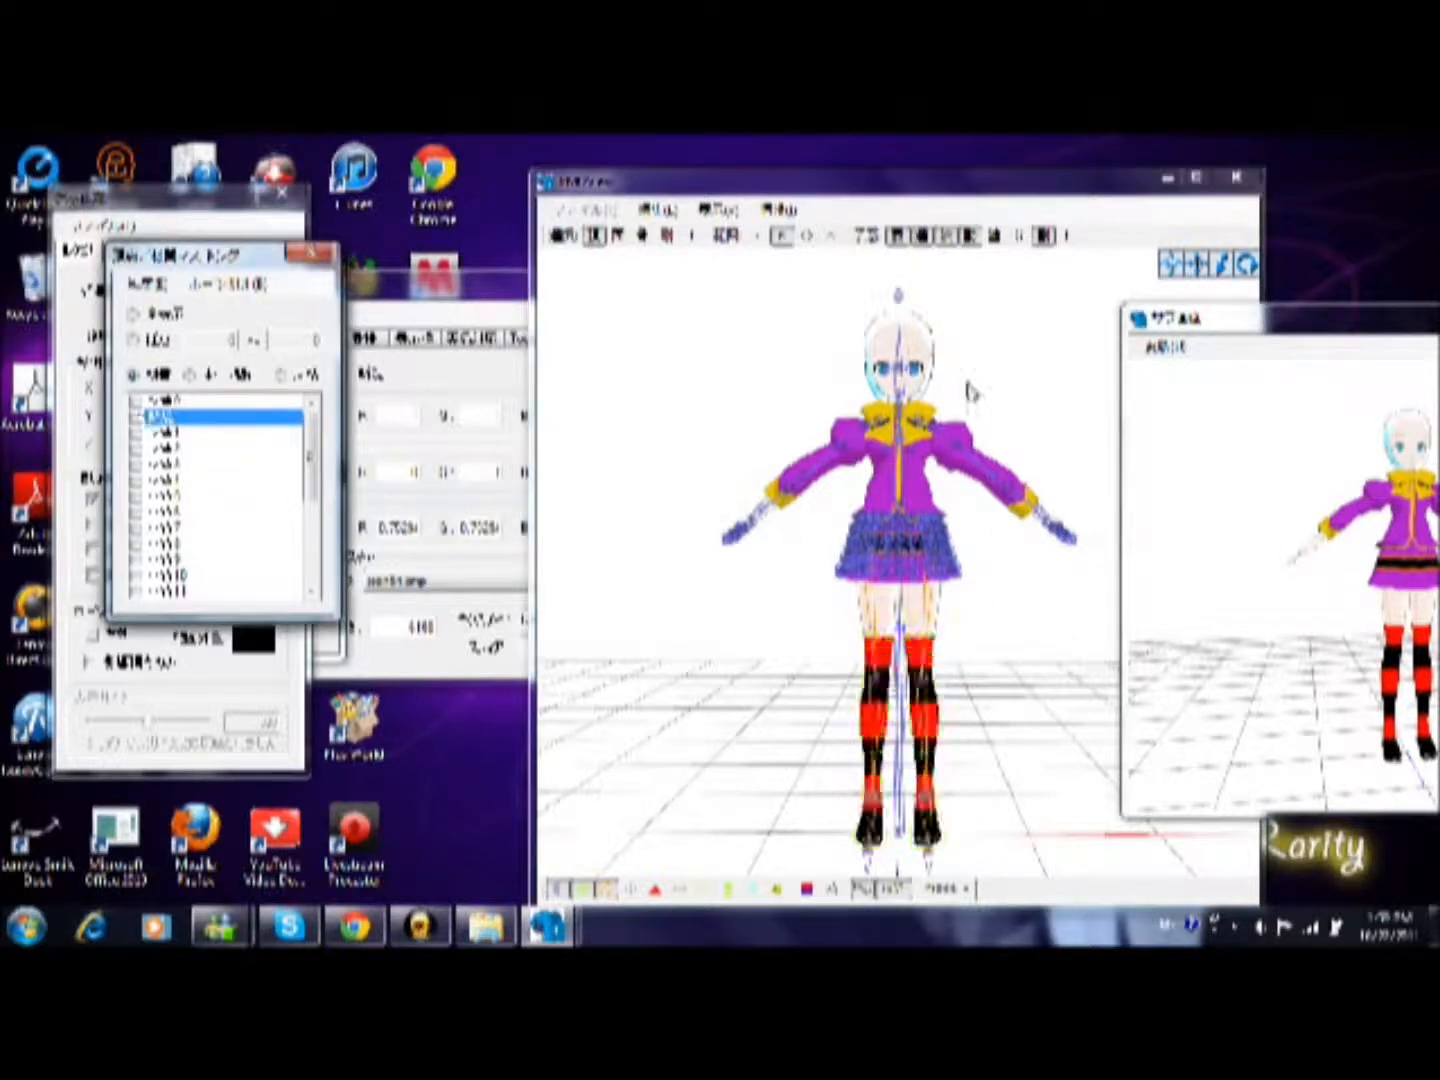
left_click_drag(1378, 328, 1161, 308)
left_click_drag(1311, 363, 1356, 368)
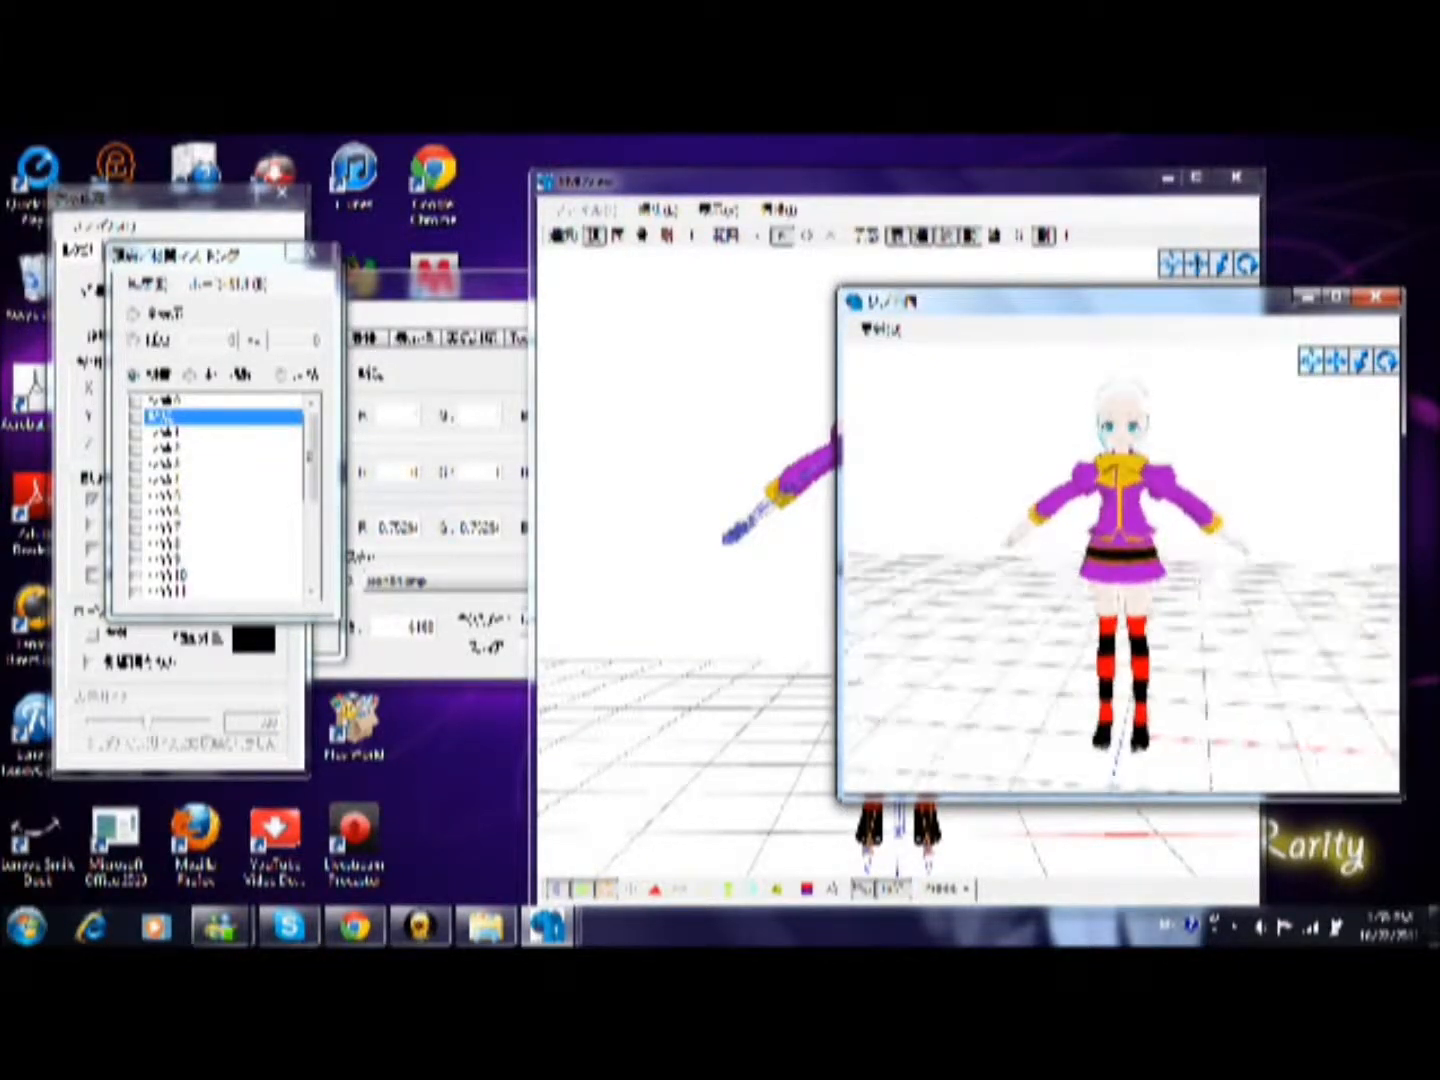
left_click_drag(1115, 308, 1345, 352)
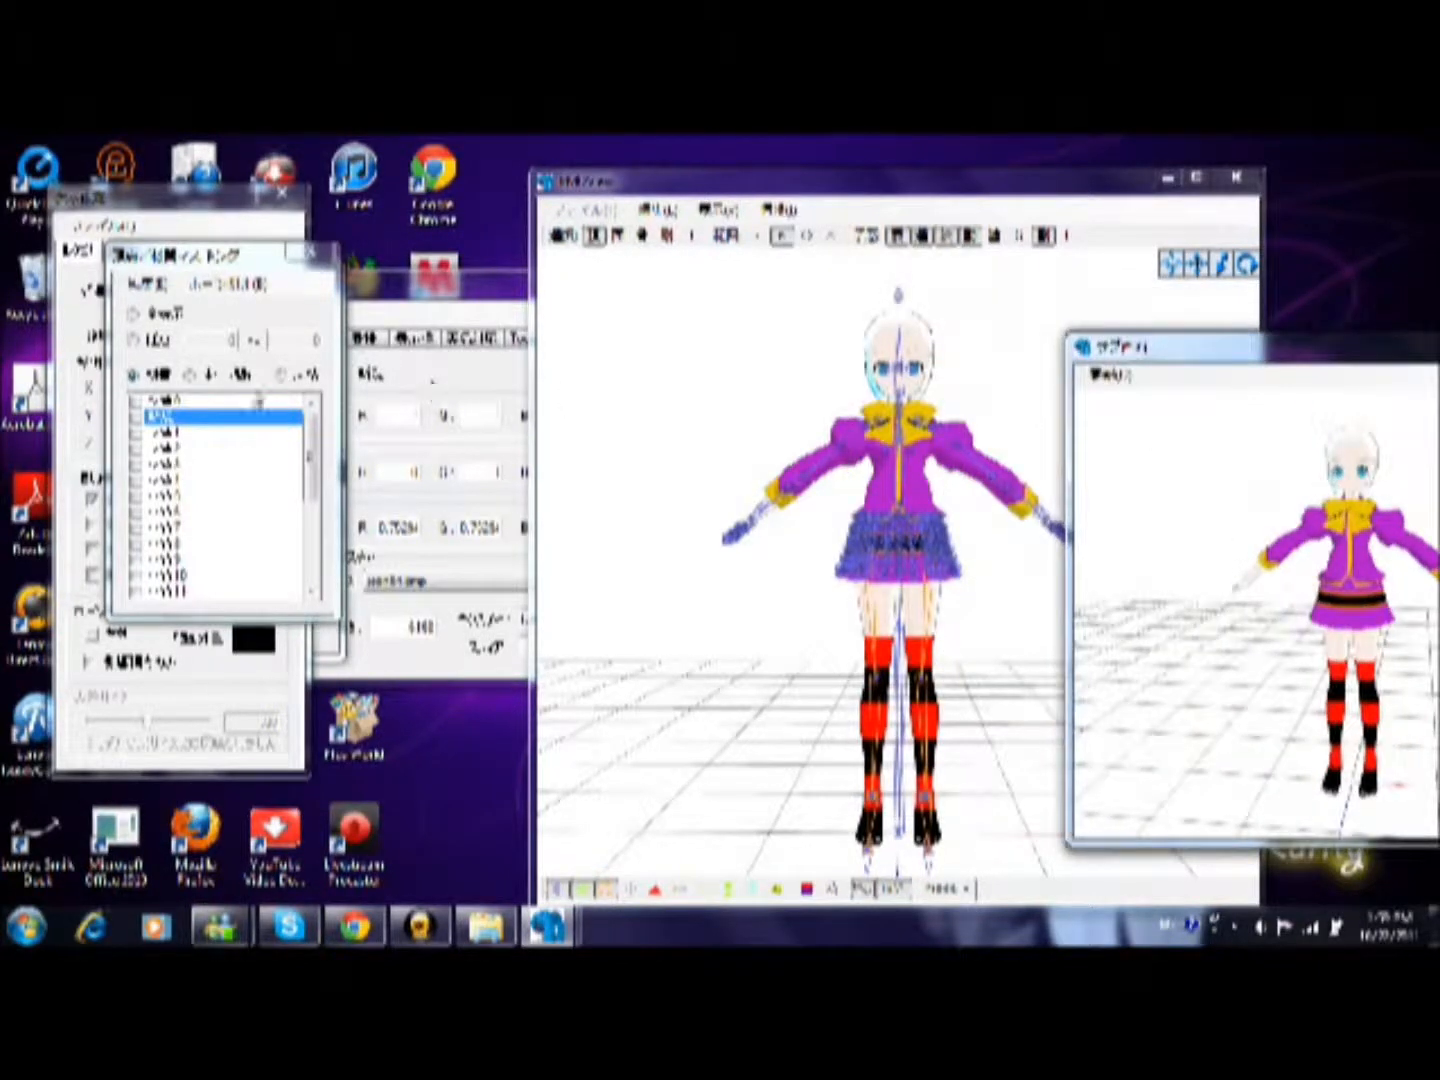
Show only the leg material's vertices, select them all in the model view and open the object manipulation window
left_click(138, 419)
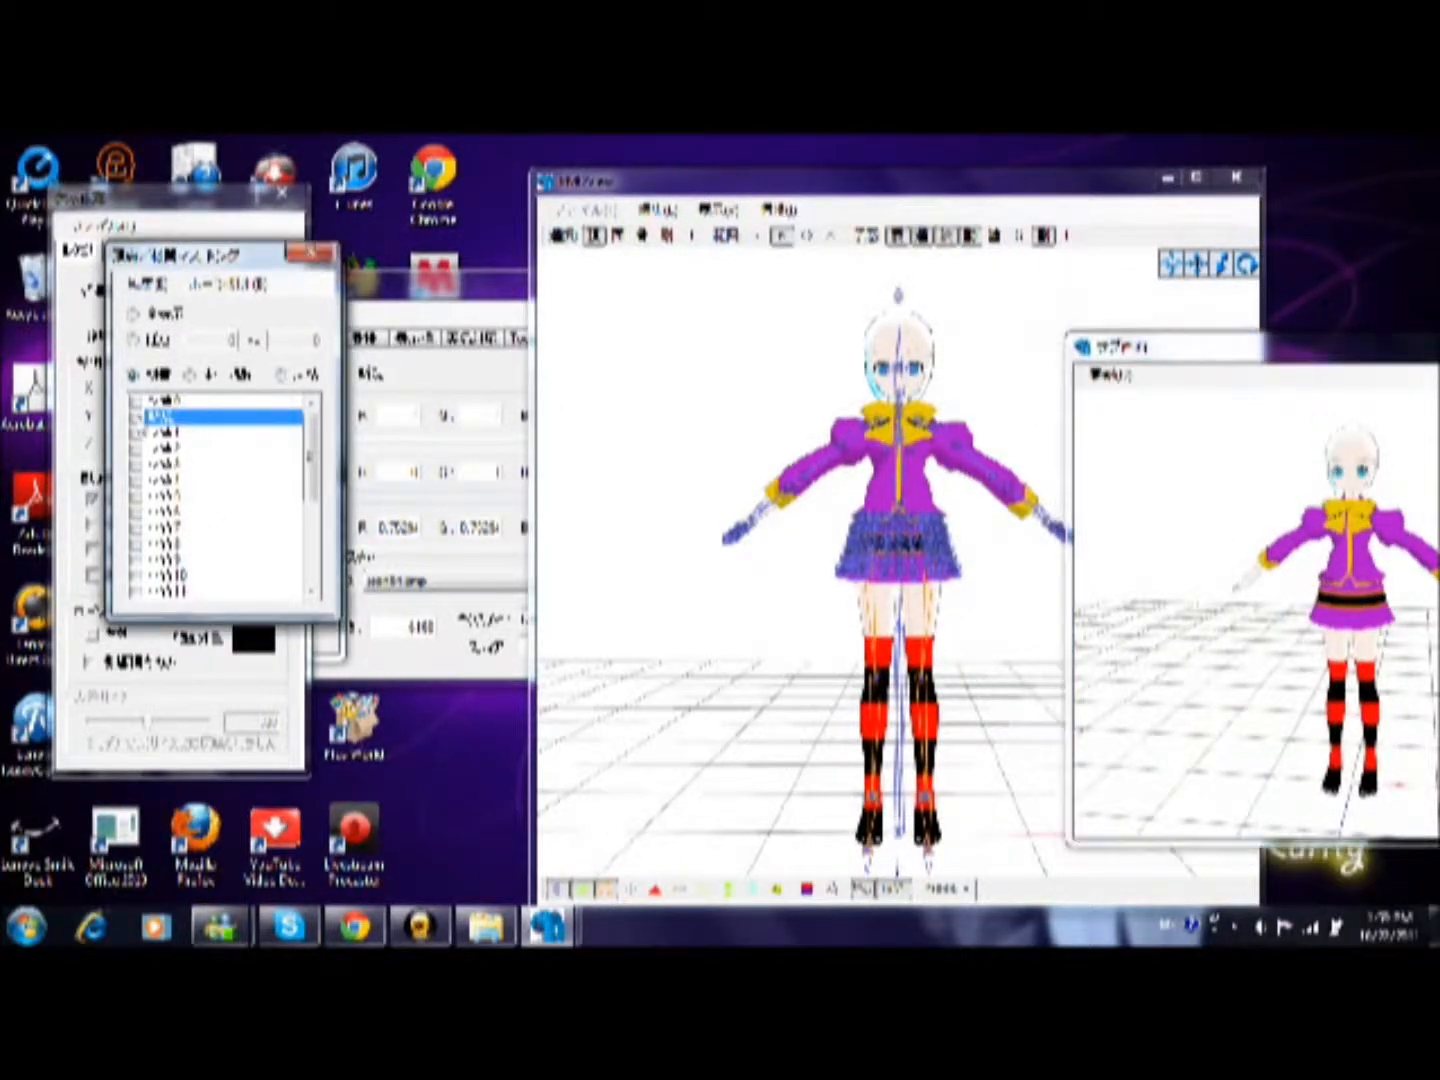
left_click_drag(815, 602, 1050, 880)
left_click(337, 643)
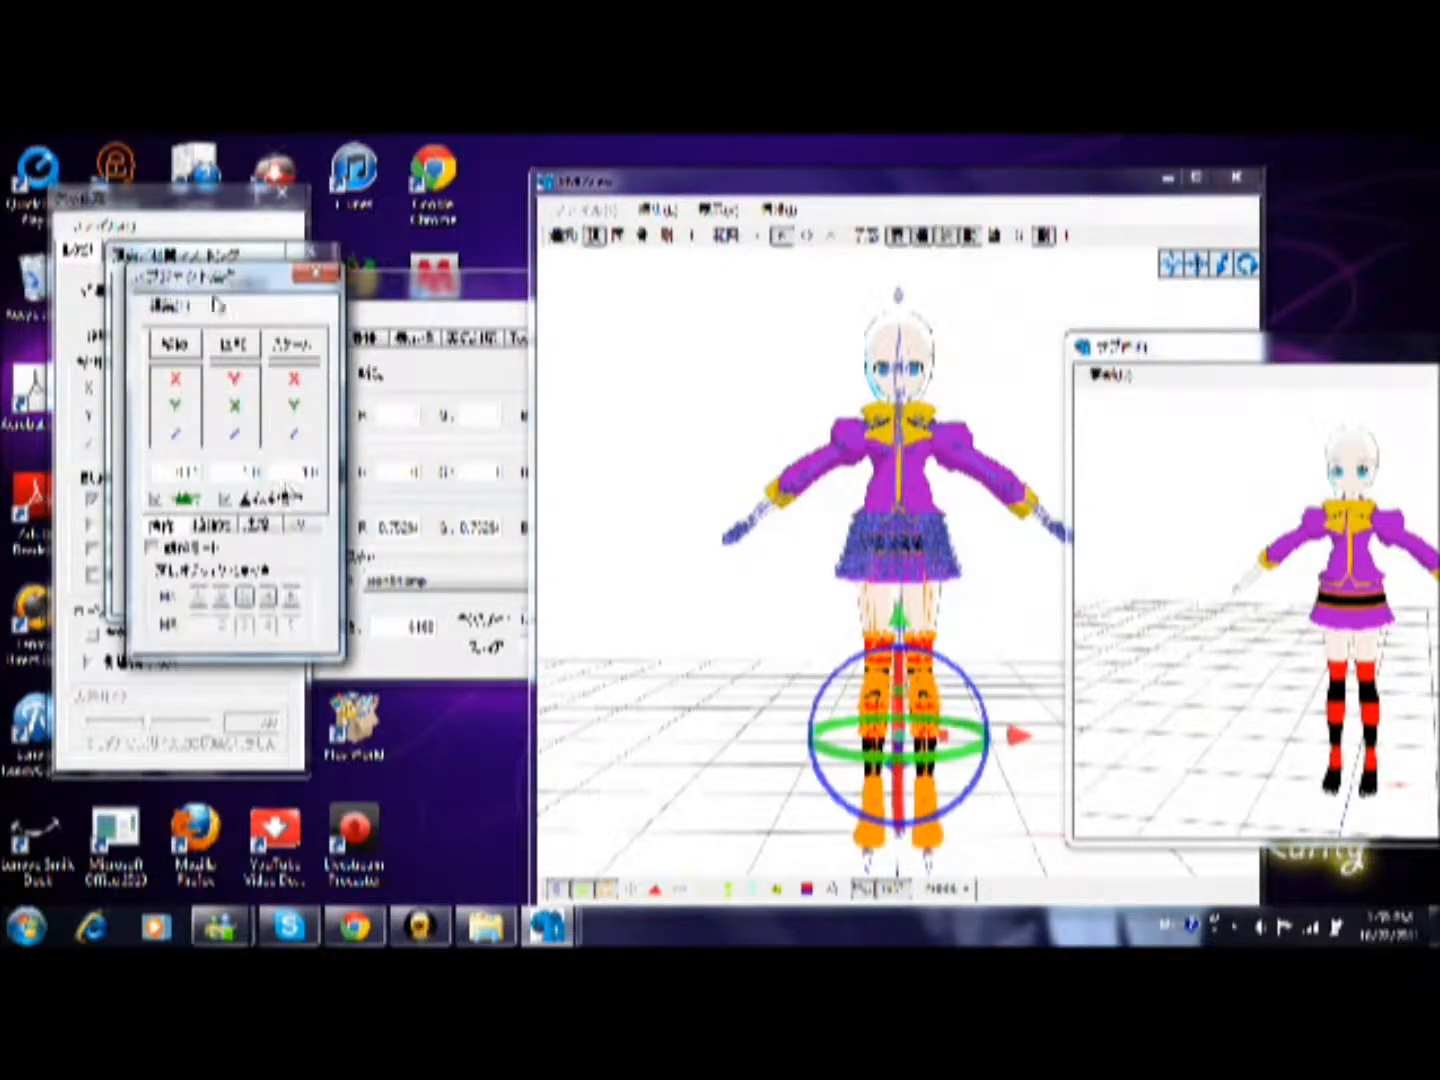
left_click_drag(212, 290, 503, 369)
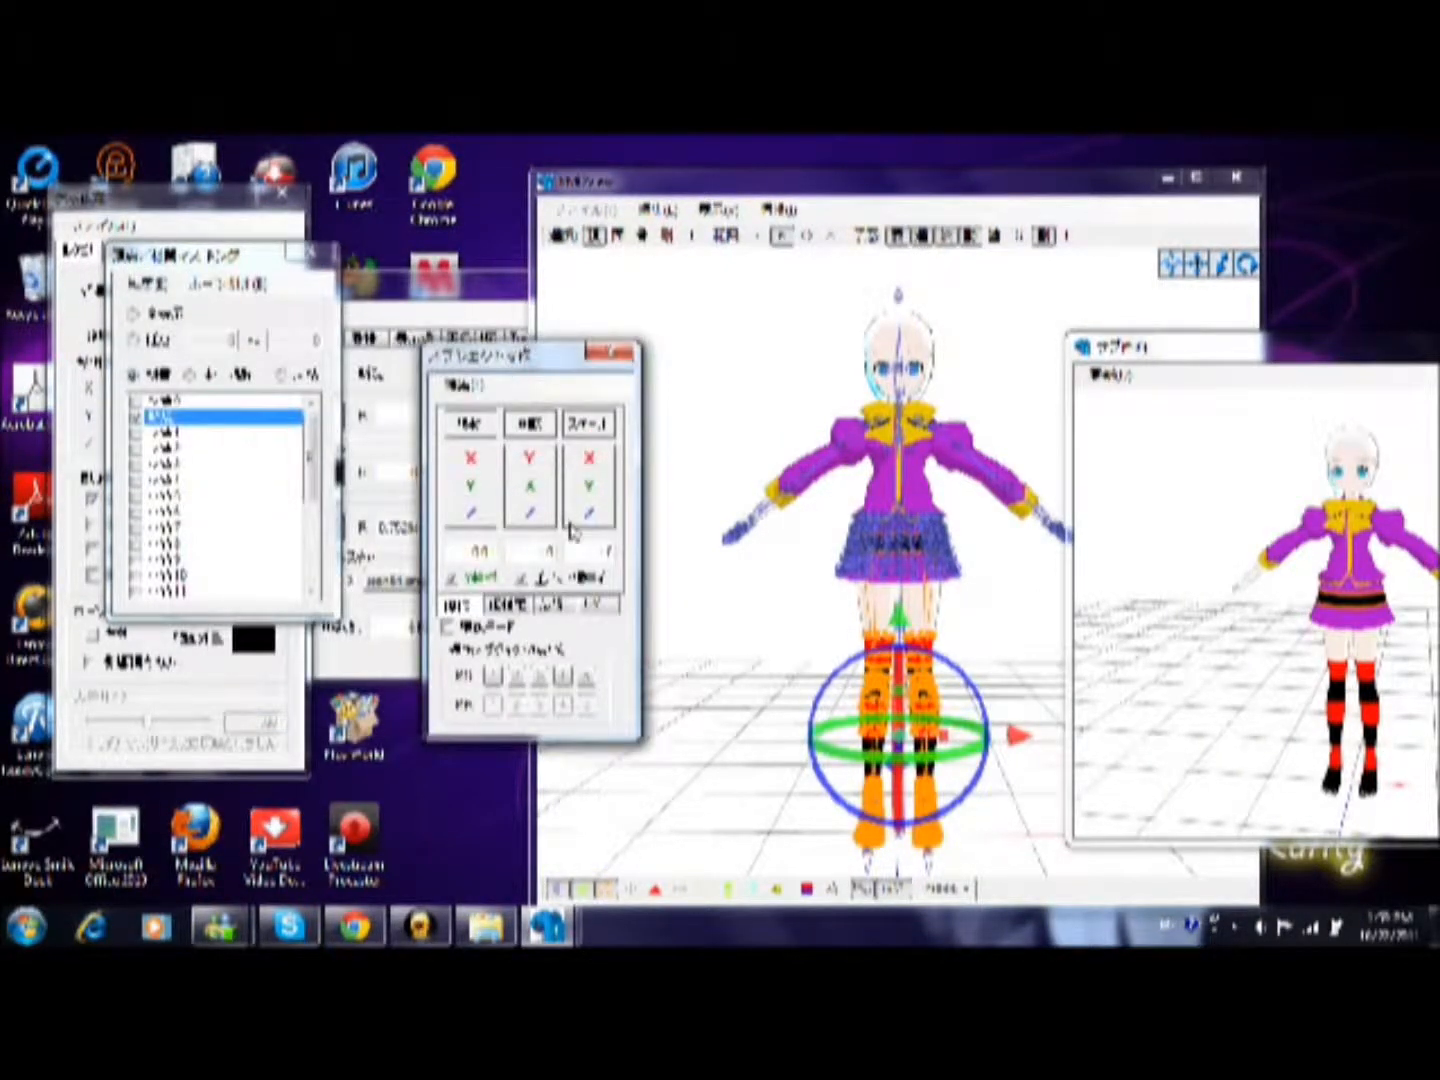
Scale the selected leg vertices' UVs along V for narrower, more numerous stripes, checking a close-up of the legs in the sub-view
left_click(598, 606)
left_click_drag(1292, 352, 962, 302)
left_click_drag(1264, 363, 1242, 165)
left_click(530, 460)
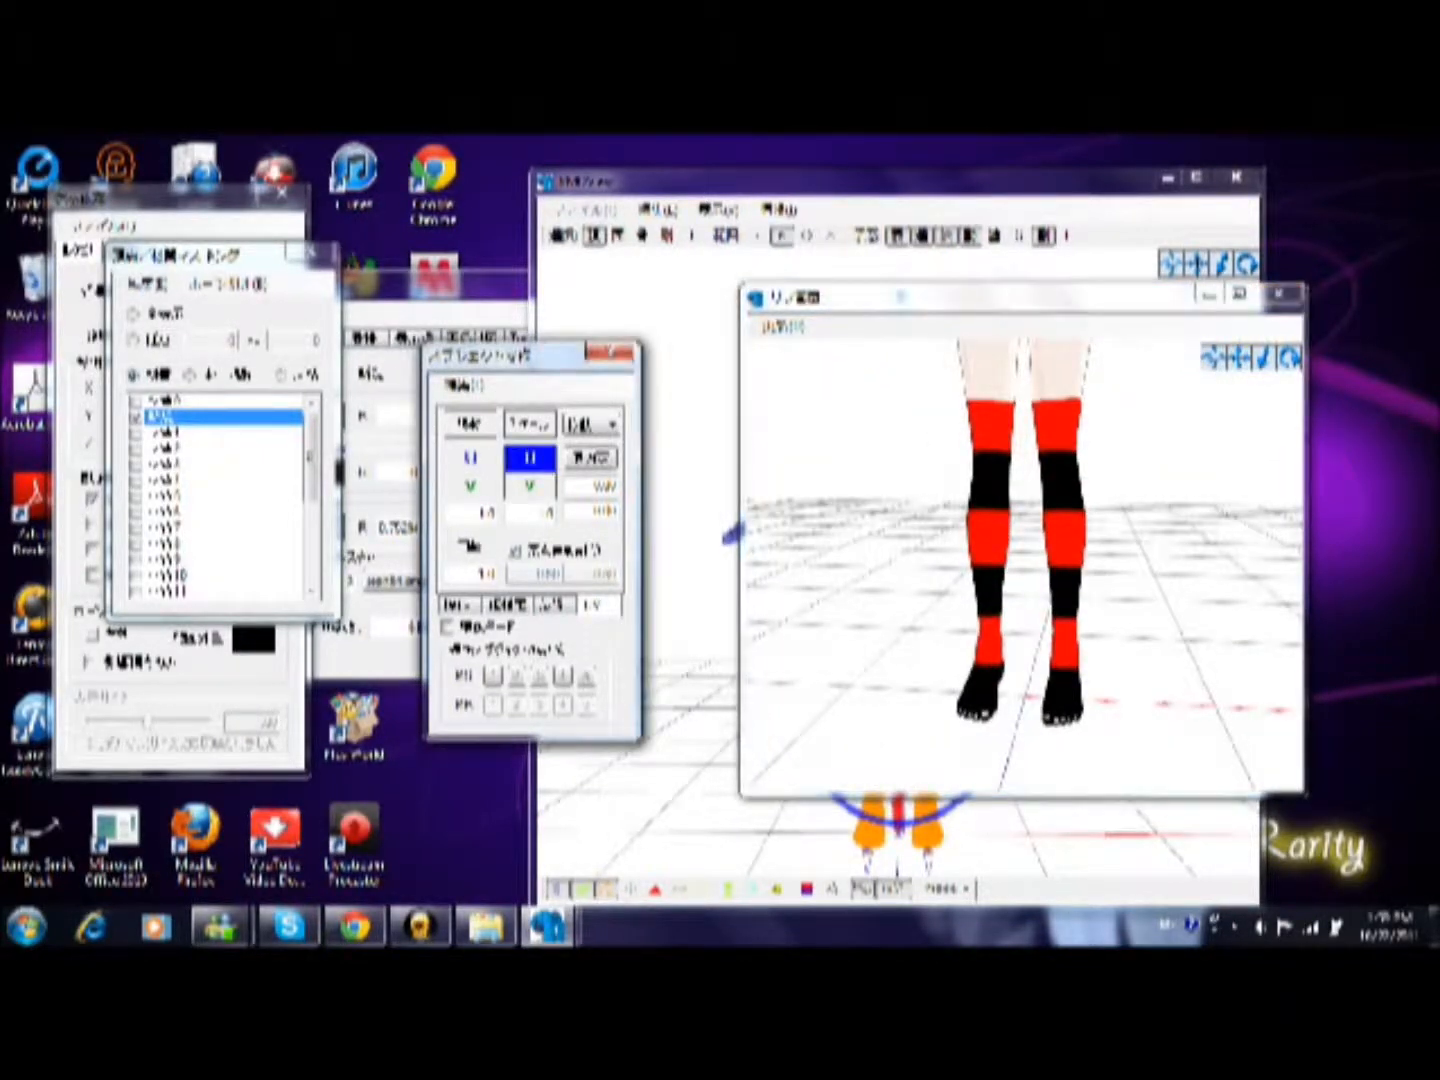
mouse_move(537, 486)
left_mouse_down()
mouse_move(537, 453)
mouse_move(536, 465)
left_mouse_up()
left_click(536, 457)
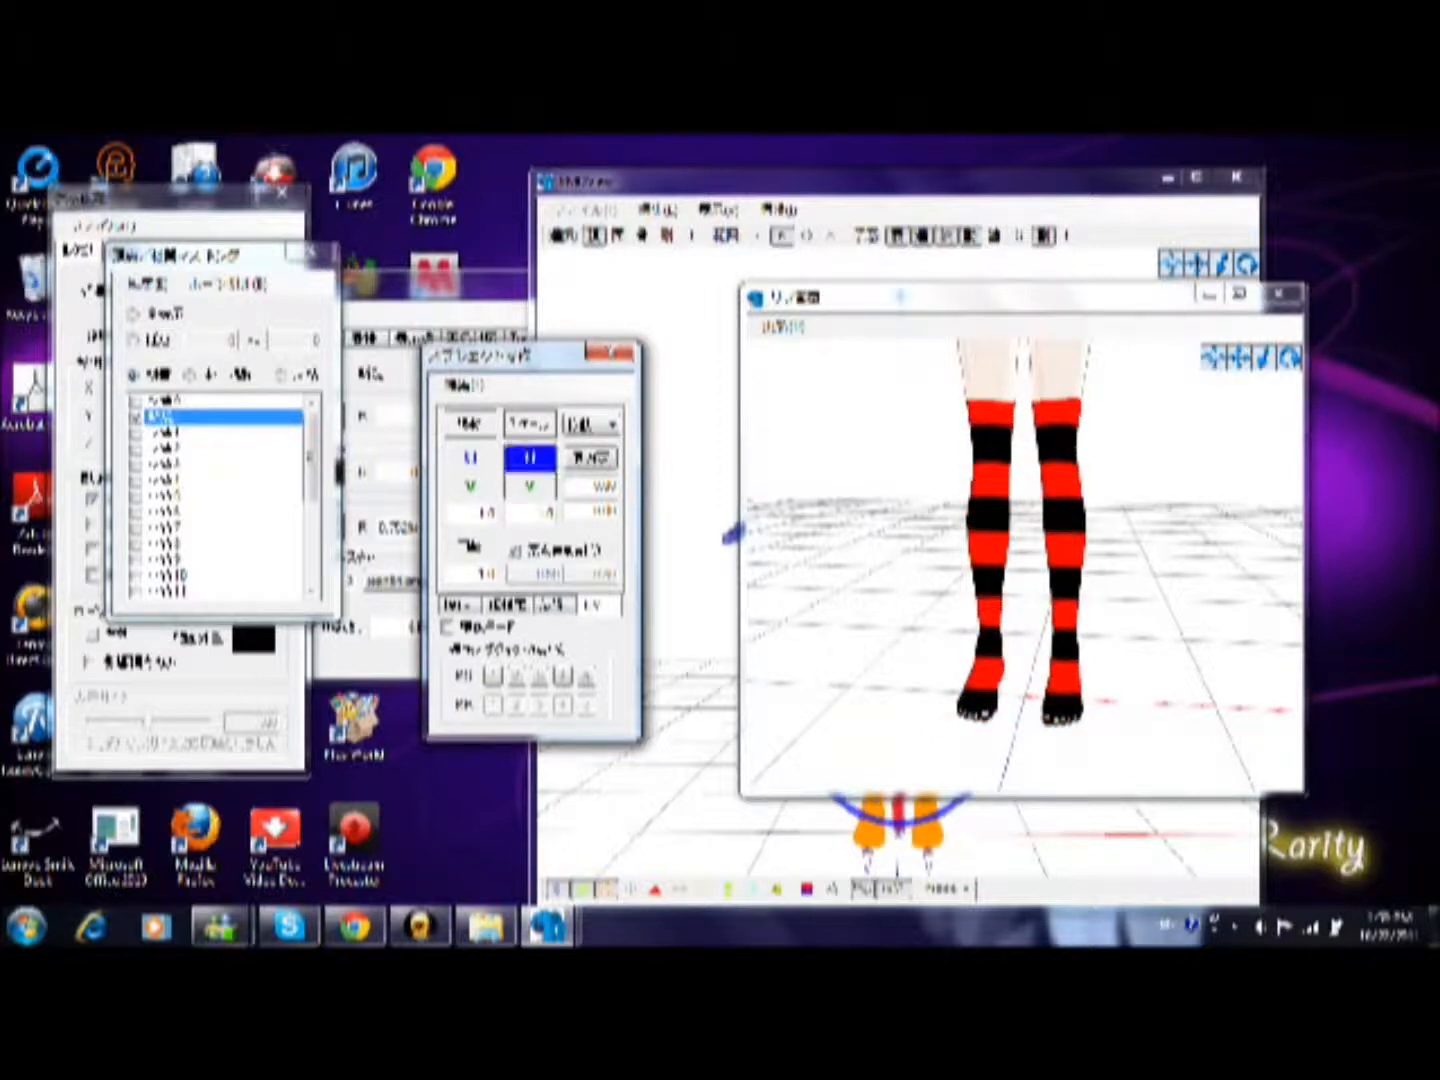
left_click_drag(537, 487, 472, 460)
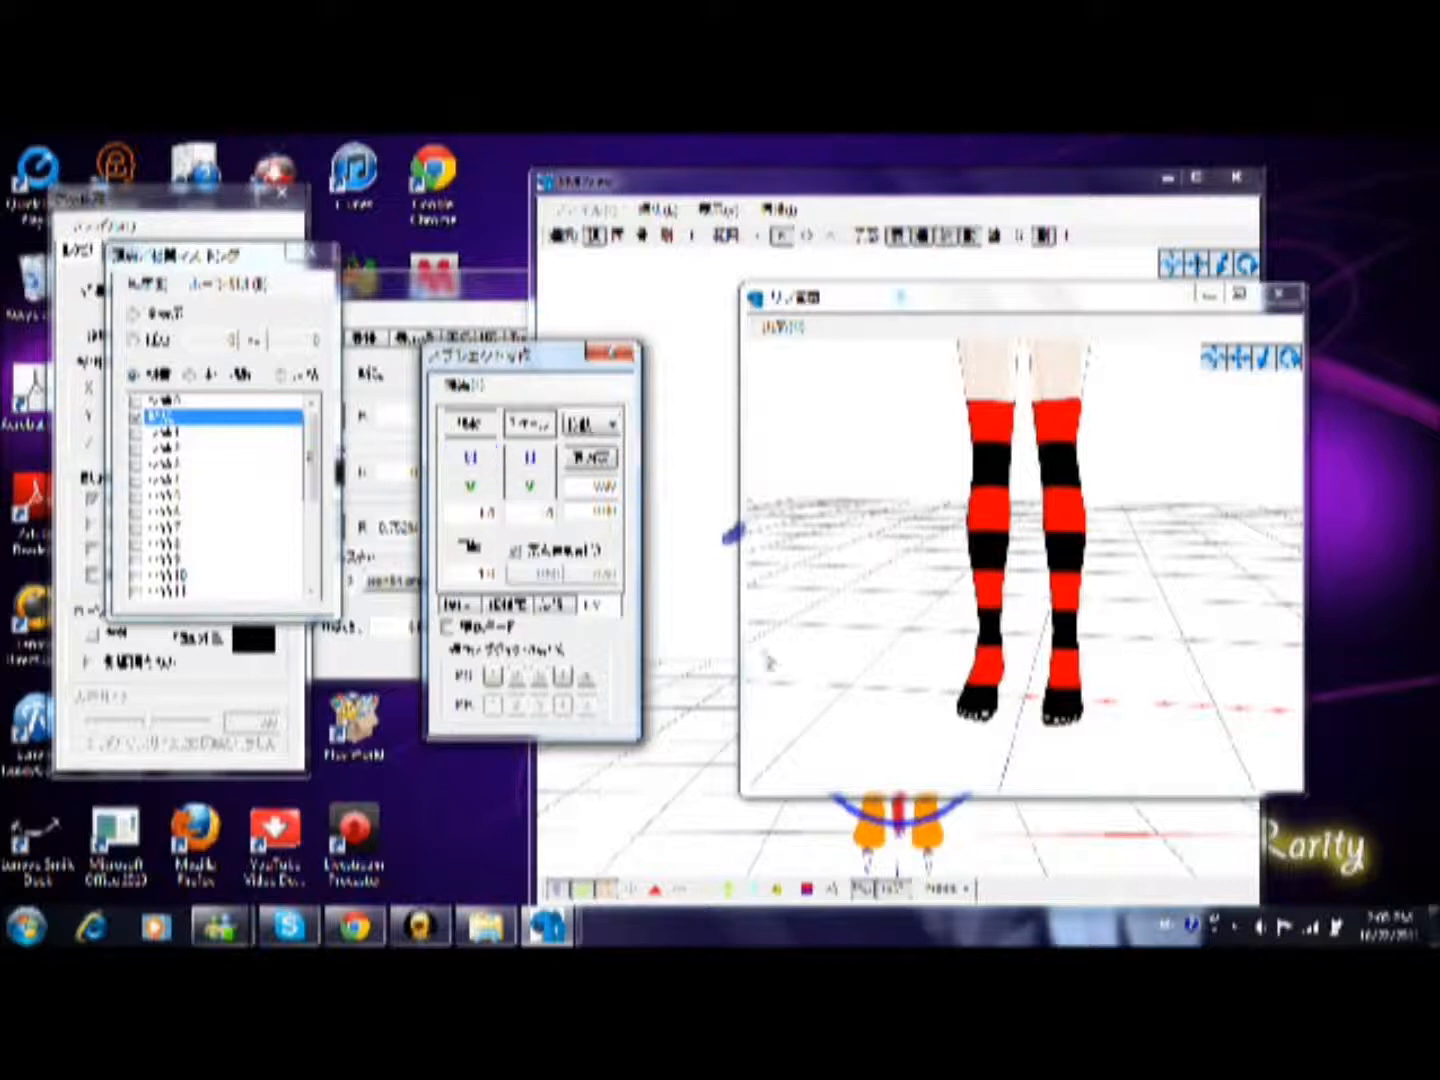
Clear the leg material's vertex selection and highlighting, and minimise the sub-view window
left_click(707, 852)
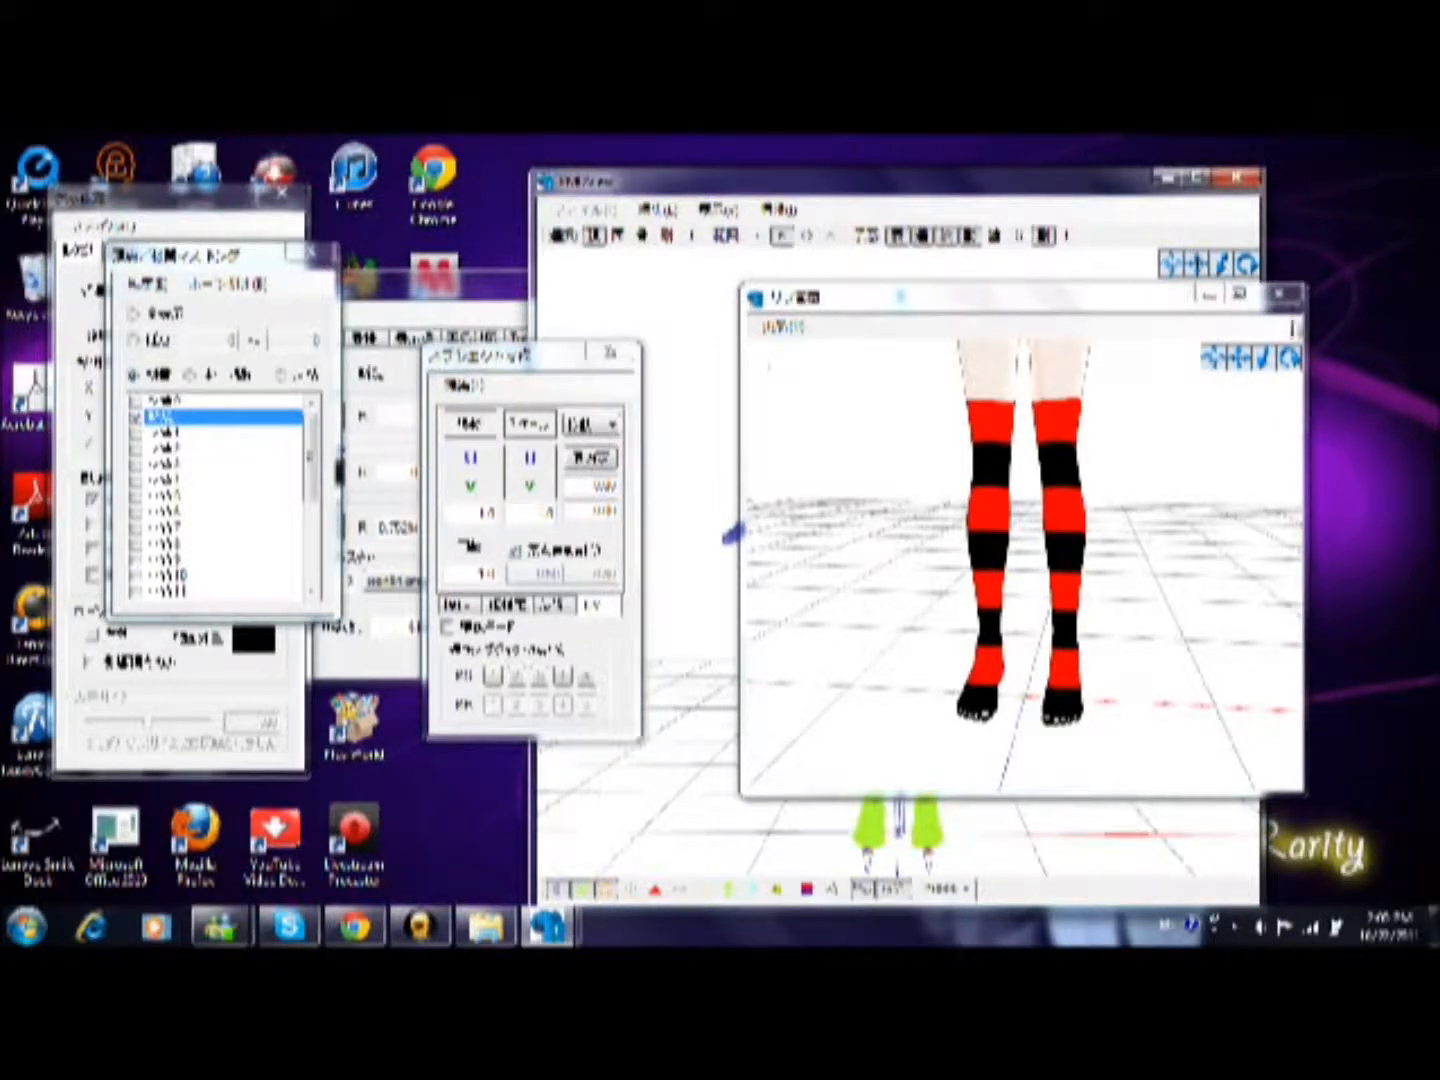
left_click(1210, 293)
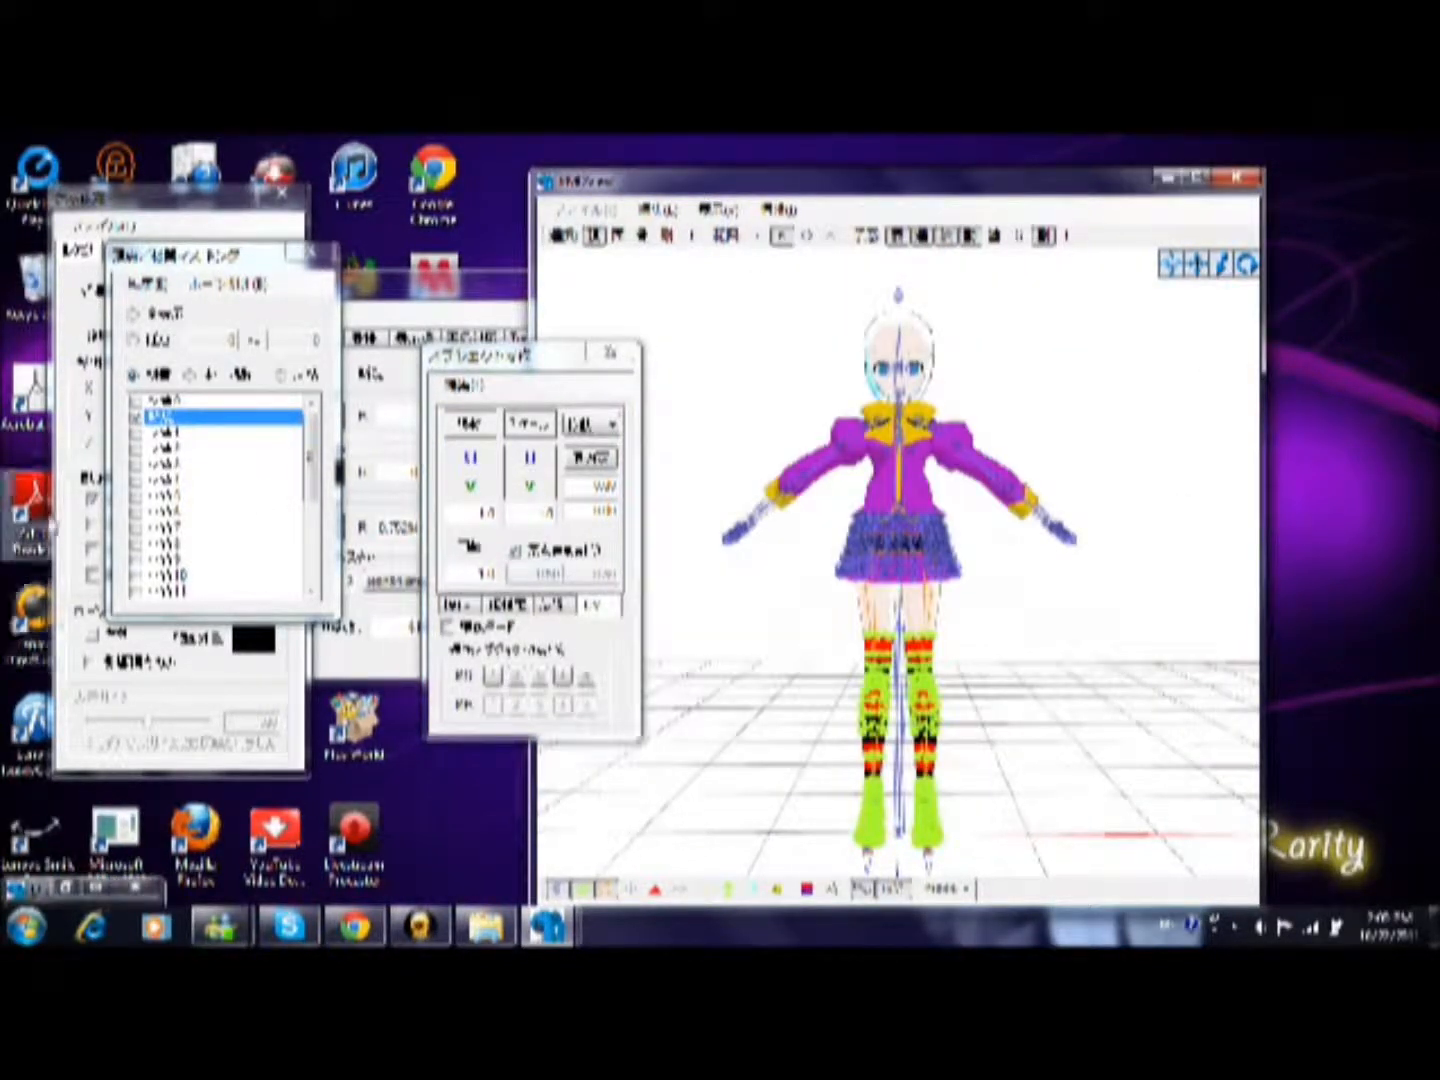
left_click(140, 419)
Examine the striped legs on the full model from the front and side in the model view
left_click_drag(1178, 274, 1400, 325)
right_click_drag(900, 600, 1051, 568)
left_click(420, 302)
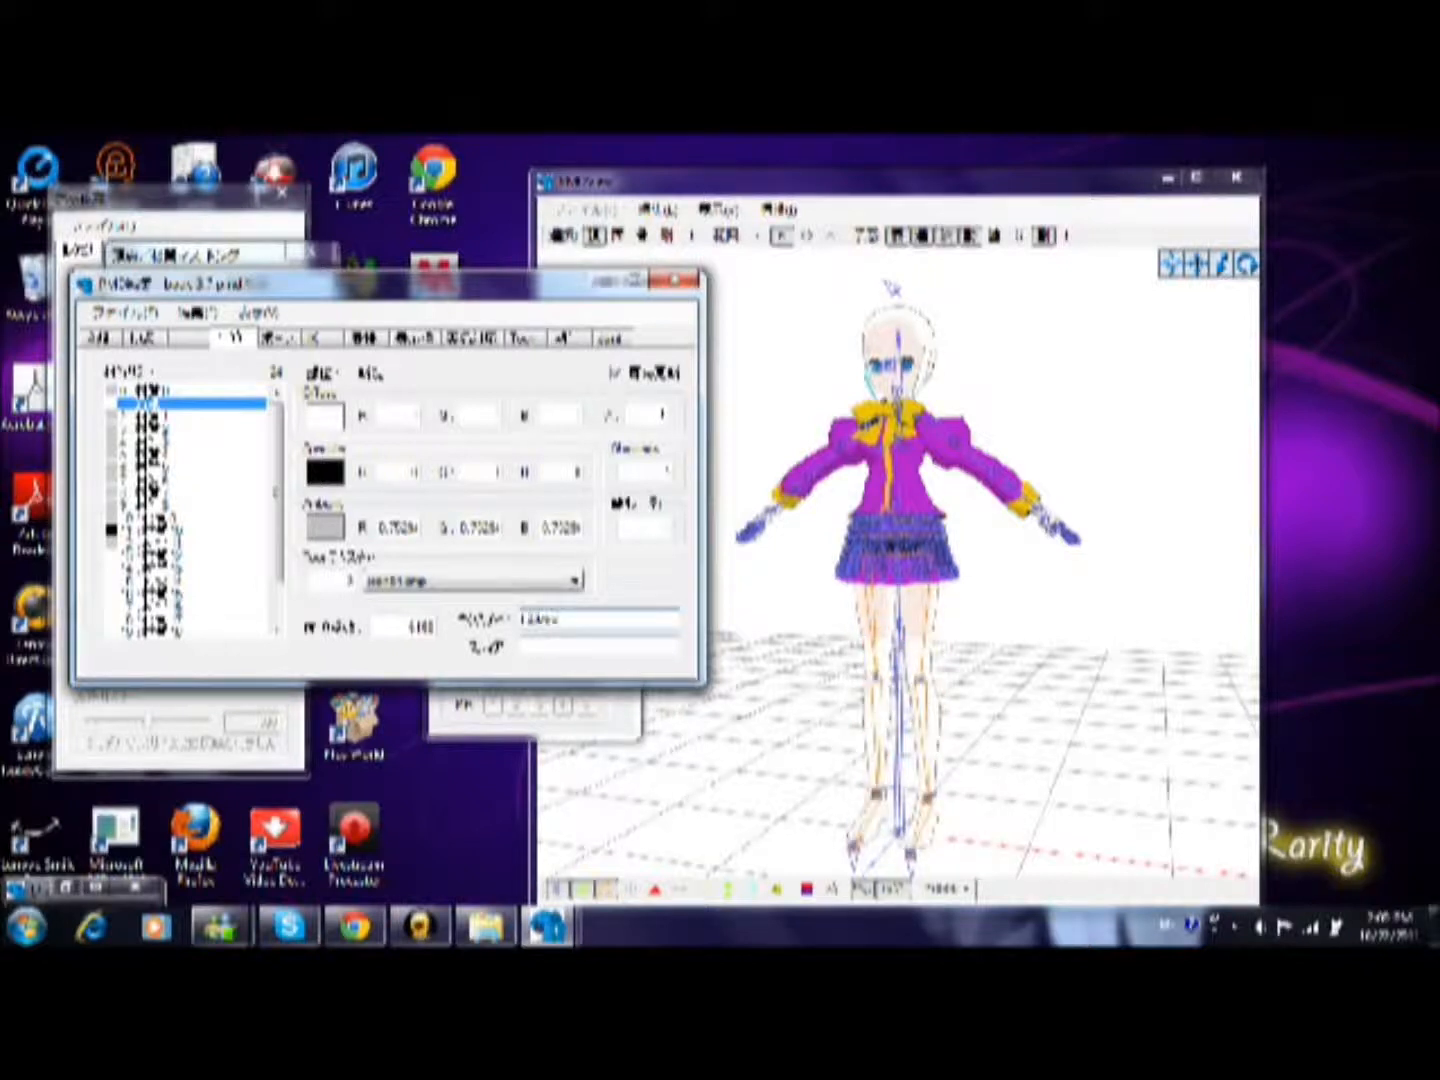
left_click(1168, 689)
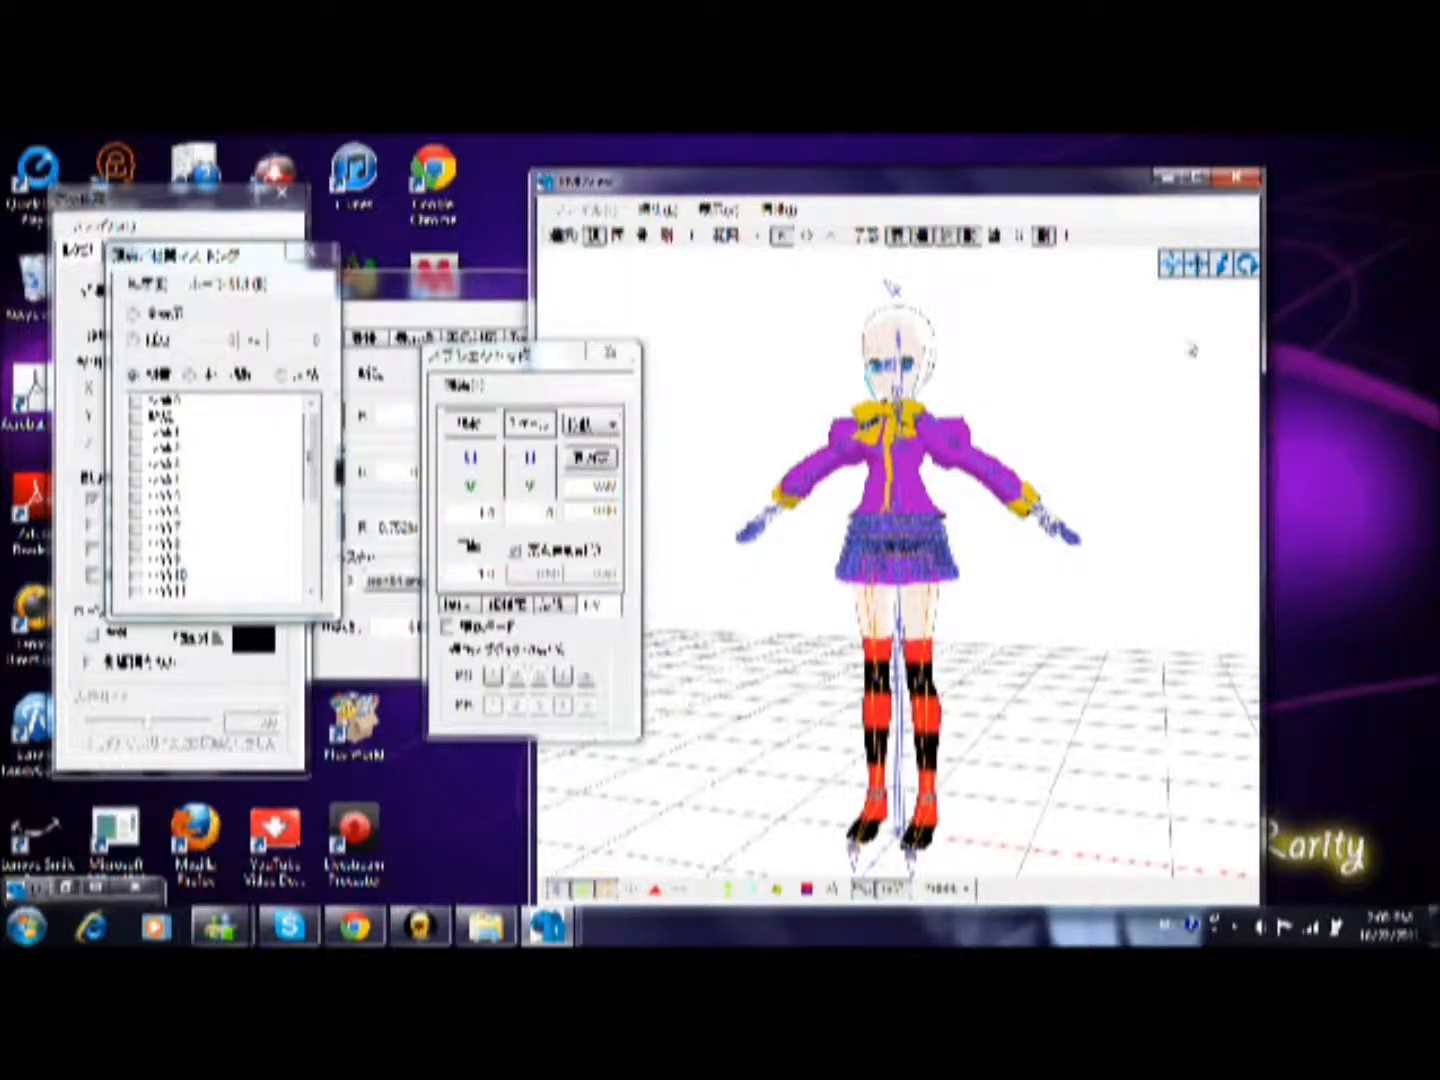
right_click_drag(1000, 689, 1160, 689)
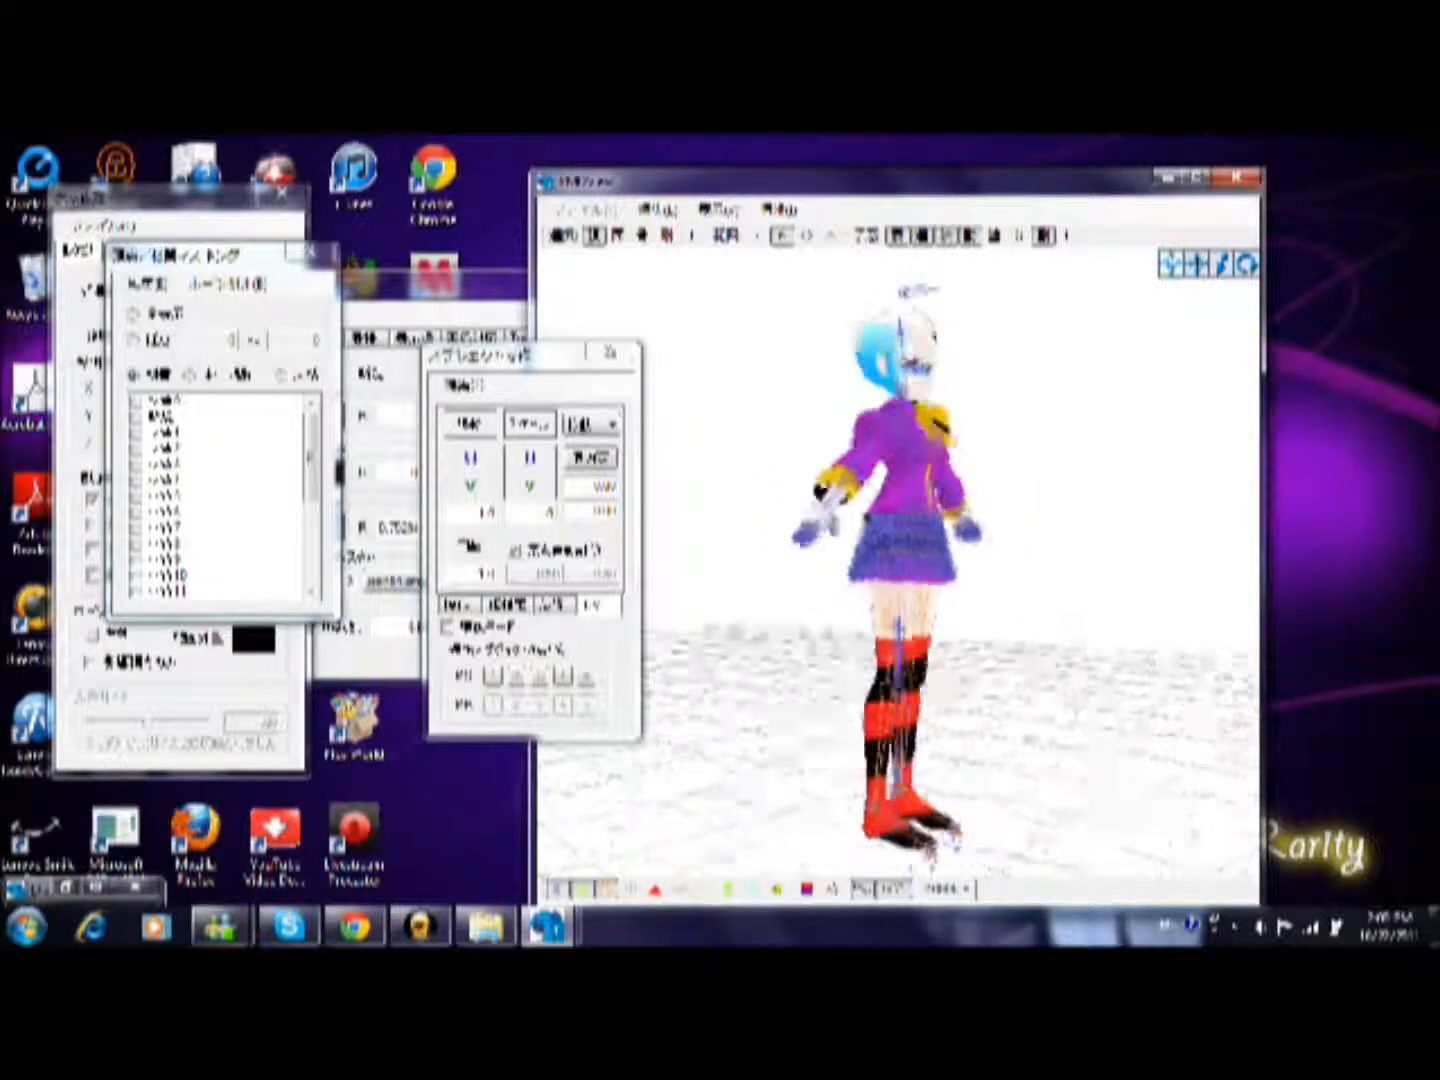
right_click_drag(1060, 680, 1135, 720)
left_click_drag(1222, 265, 1176, 282)
right_click_drag(900, 499, 1132, 540)
left_click_drag(1172, 270, 1168, 268)
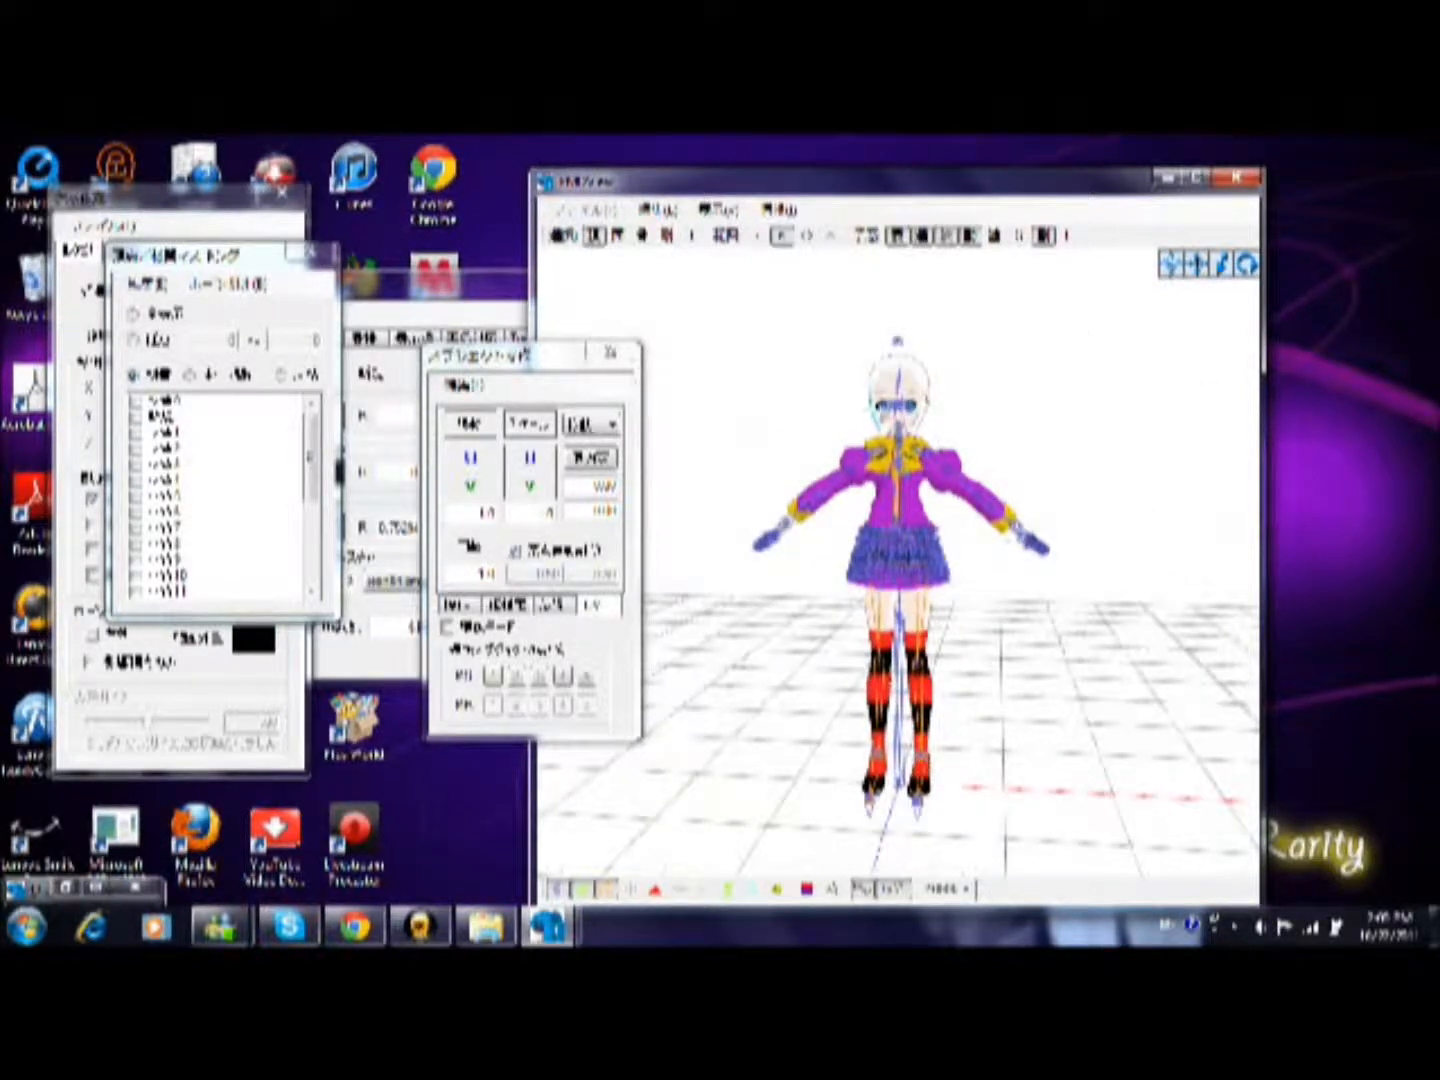